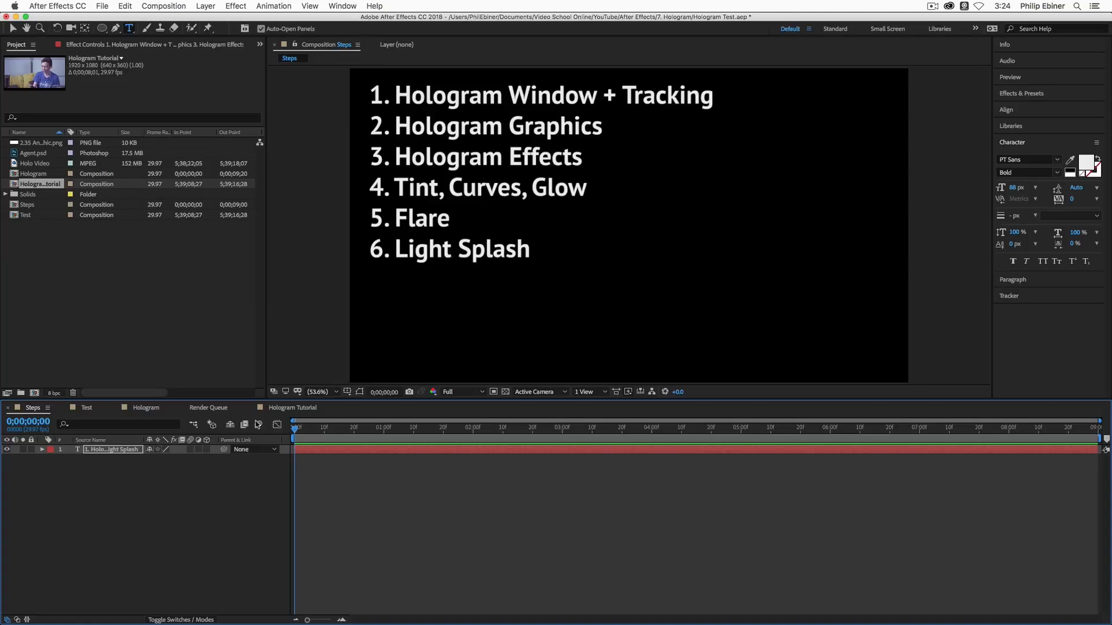
Step: Preview the finished hologram effect in the Test composition from its start, after looking at the Hologram composition
{"action": "left_click", "coordinate": [142, 408]}
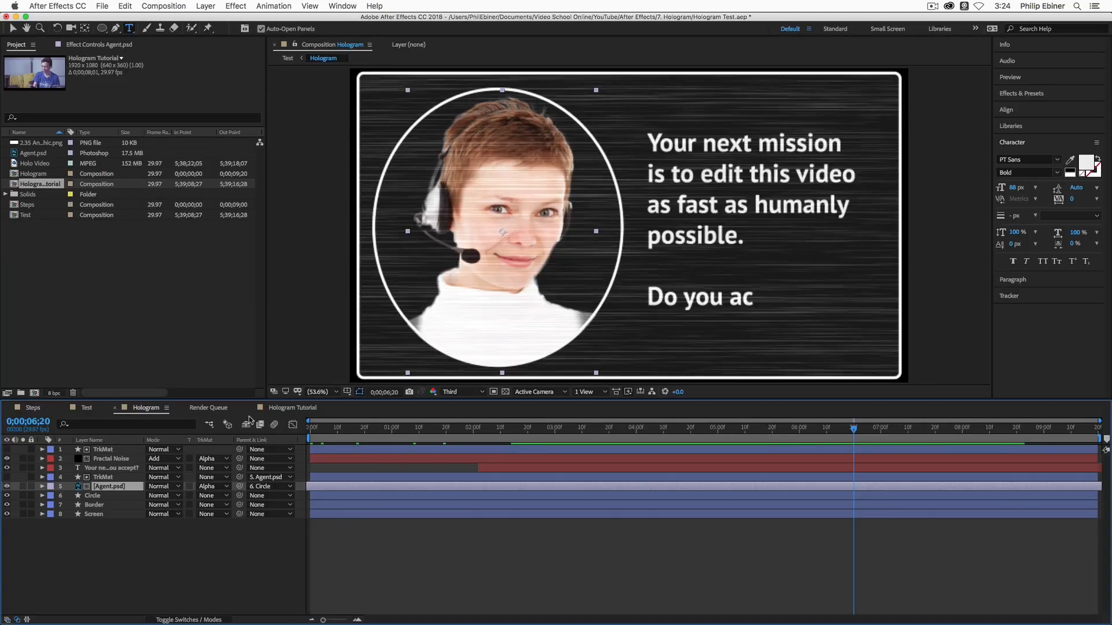
{"action": "left_click", "coordinate": [87, 409]}
{"action": "key", "text": "Home"}
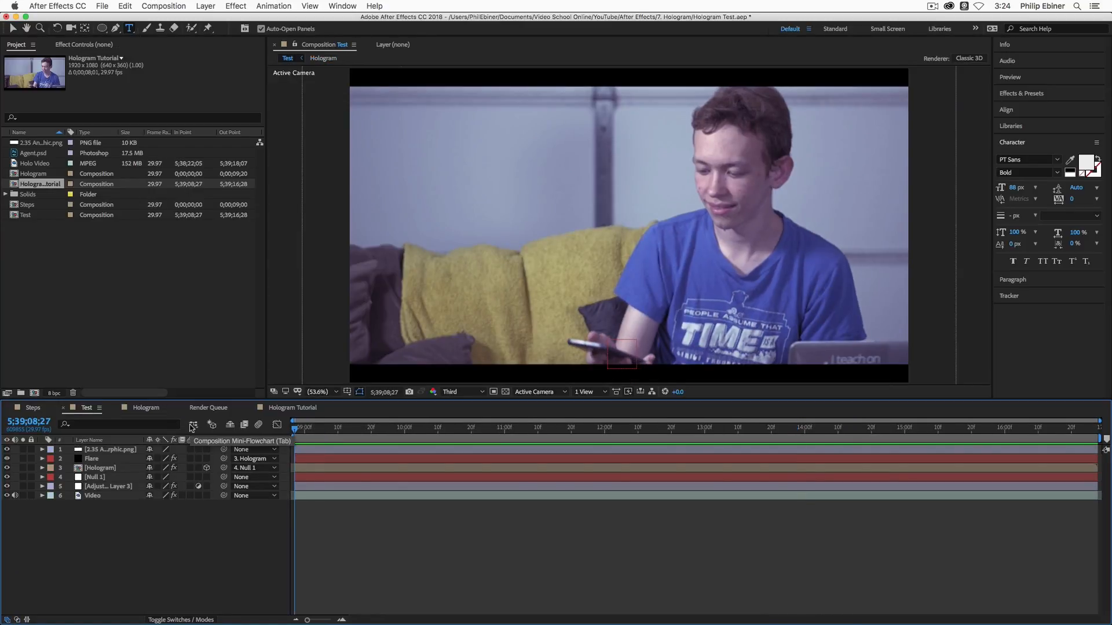
{"action": "key", "text": "space"}
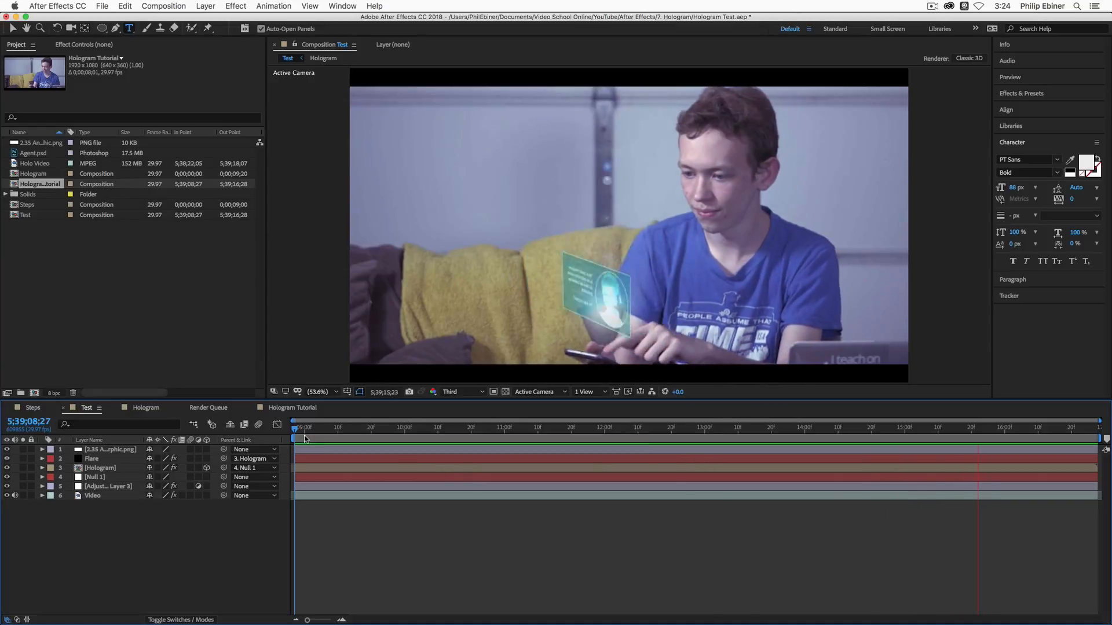
{"action": "key", "text": "space"}
Step: Play the untouched footage in the Hologram Tutorial composition and compare it with the start of the Test composition
{"action": "left_click", "coordinate": [307, 408]}
{"action": "key", "text": "space"}
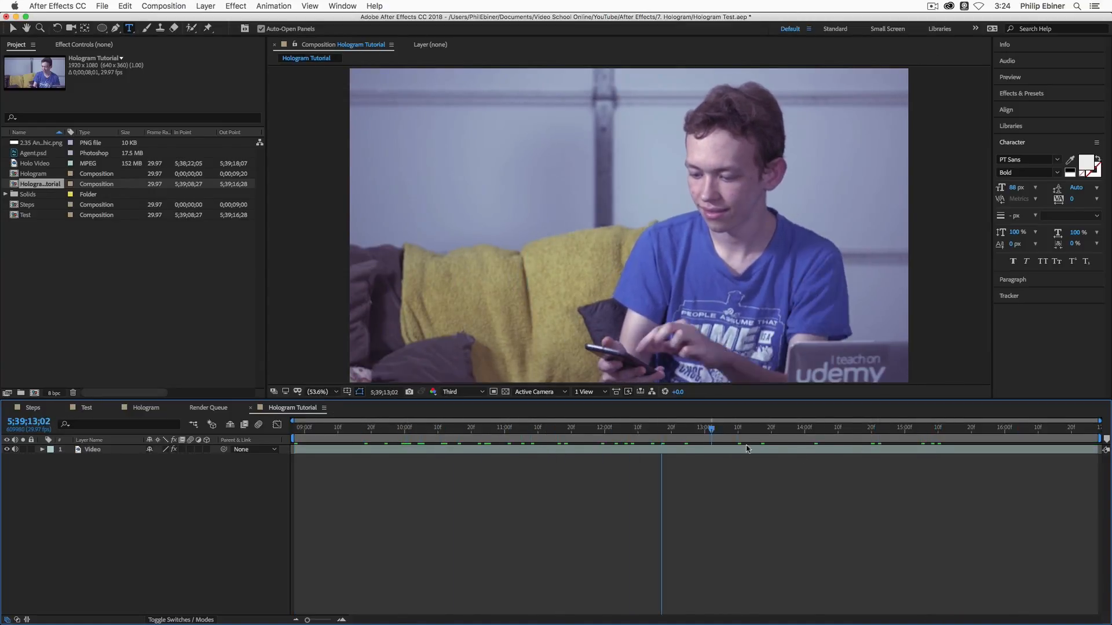
{"action": "key", "text": "space"}
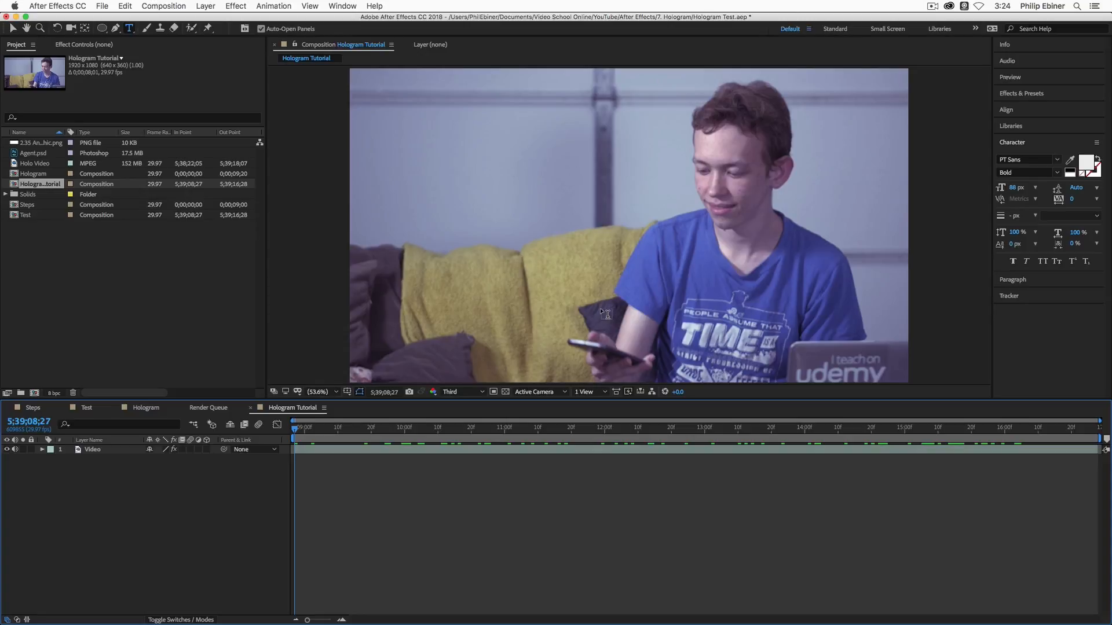
{"action": "left_click", "coordinate": [86, 409]}
{"action": "left_click_drag", "start_coordinate": [351, 430], "coordinate": [280, 417]}
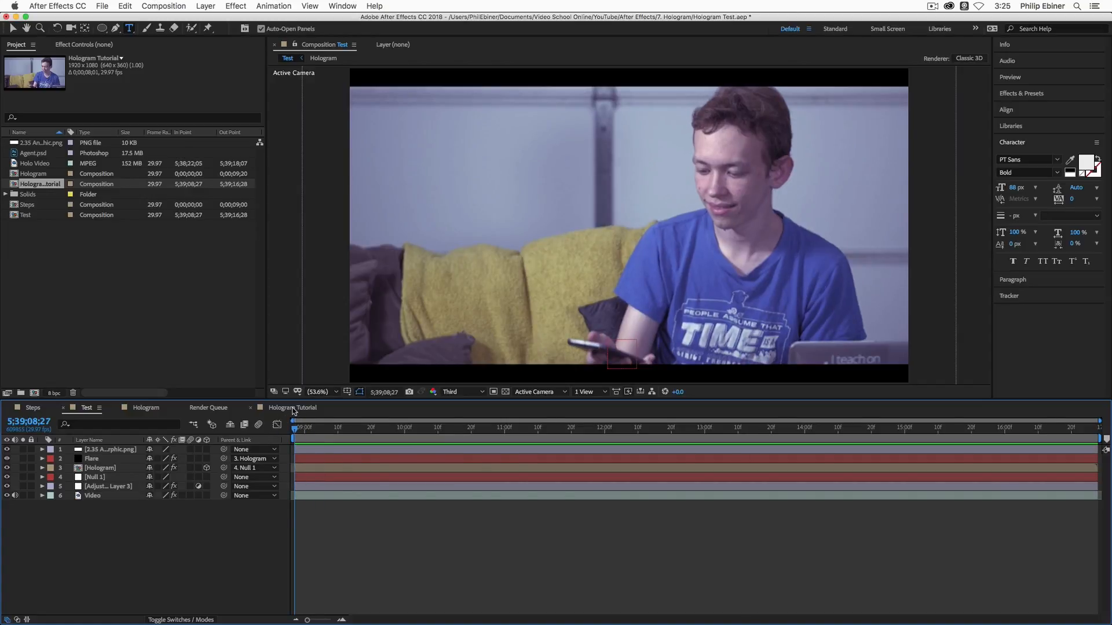
Step: Create a black 1920 x 1080 px solid in the Hologram Tutorial composition
{"action": "left_click", "coordinate": [293, 408]}
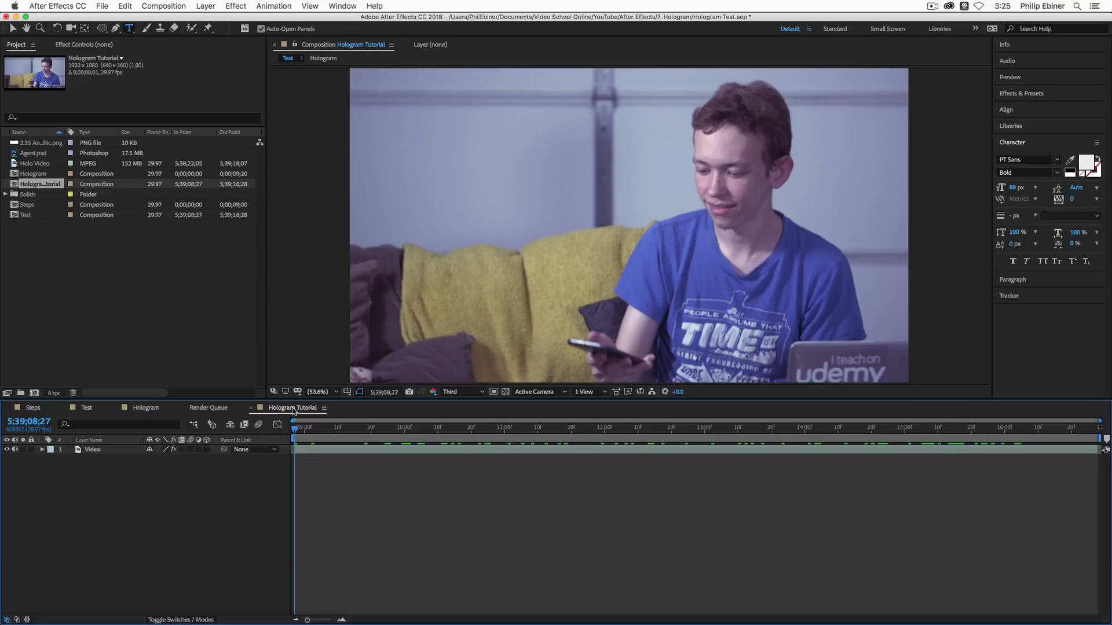
{"action": "left_click", "coordinate": [216, 6]}
{"action": "mouse_move", "coordinate": [214, 20]}
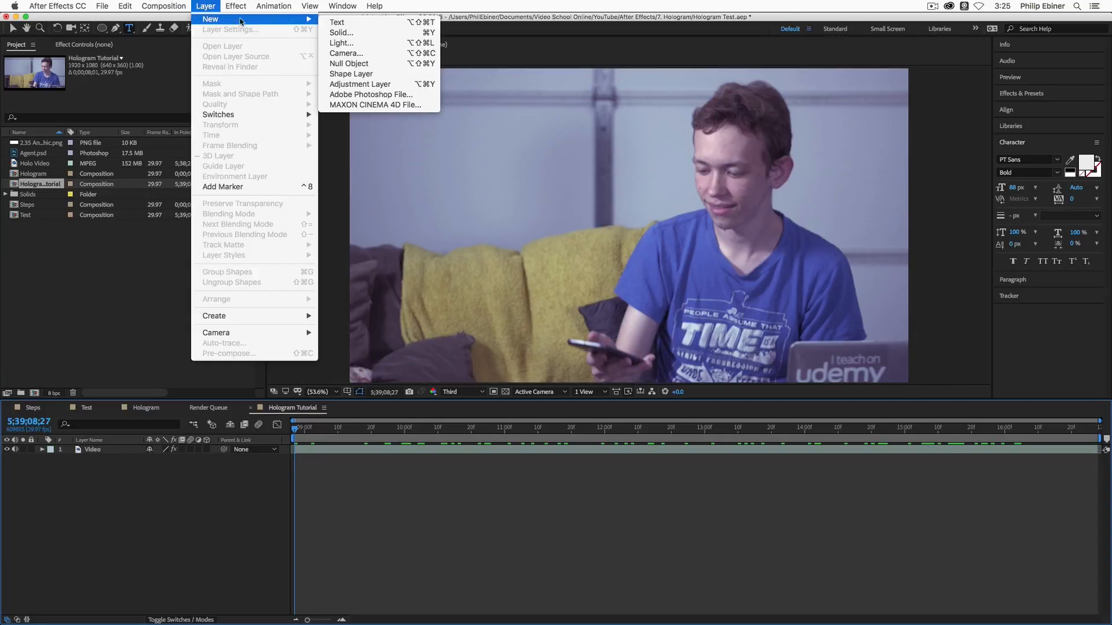
{"action": "left_click", "coordinate": [354, 33]}
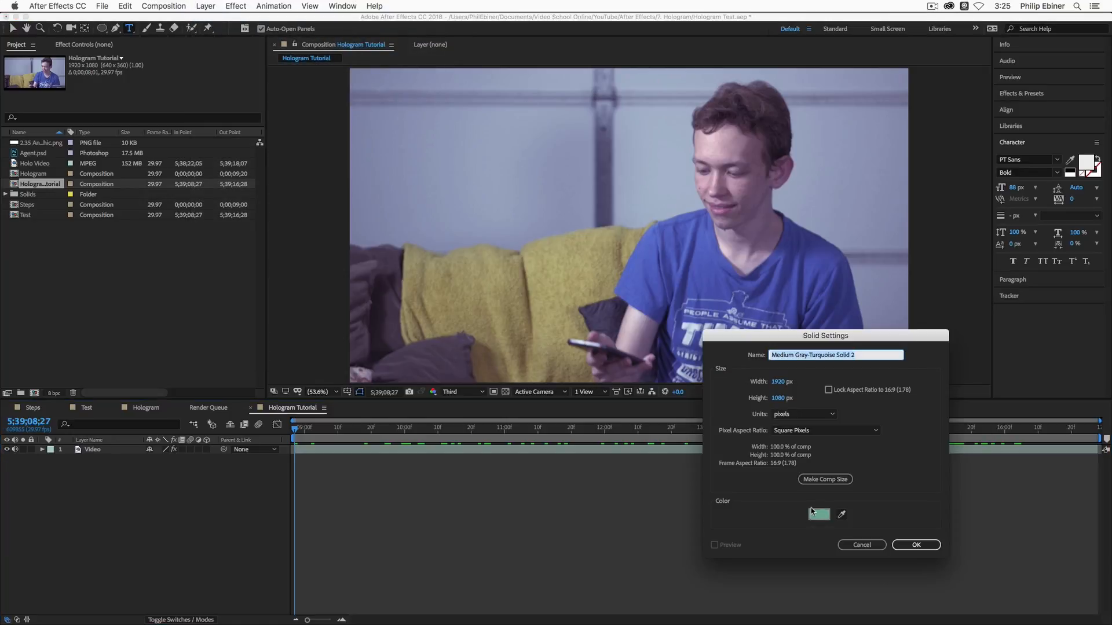
{"action": "left_click", "coordinate": [811, 511]}
{"action": "left_click", "coordinate": [429, 506]}
{"action": "key", "text": "Return"}
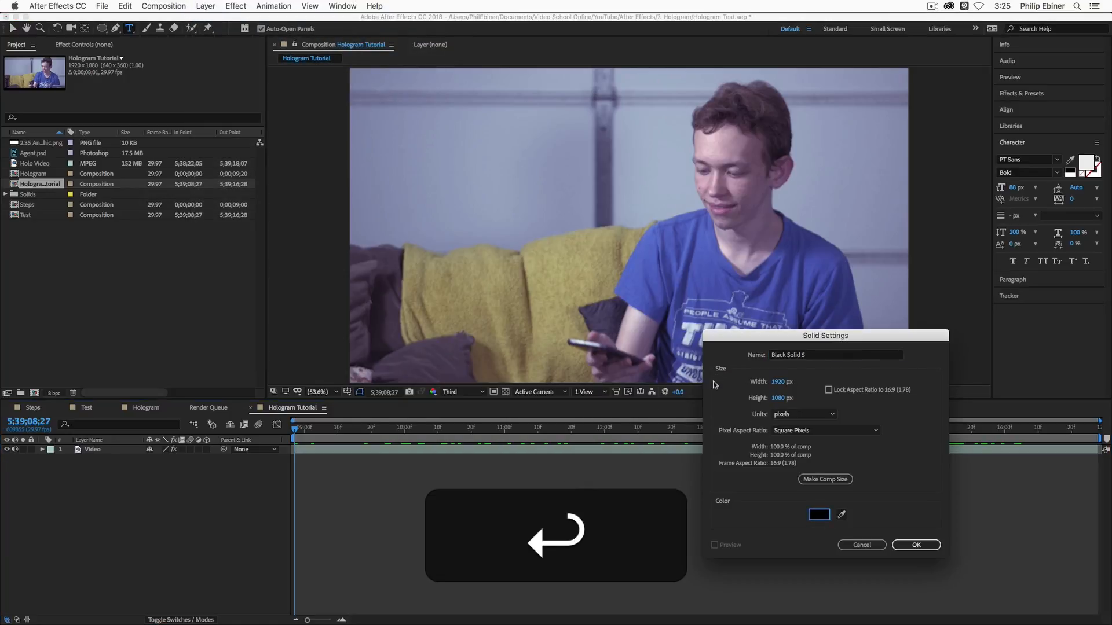
{"action": "left_click", "coordinate": [916, 545]}
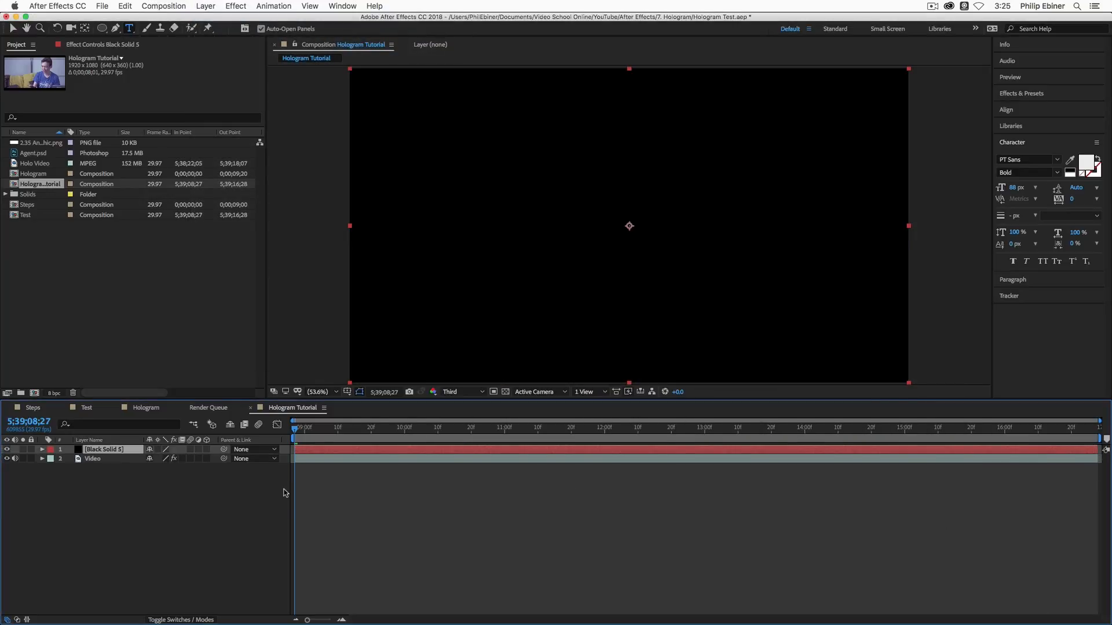
Step: Scale the black solid to 35% and position it just above the phone in the boy's hand
{"action": "key", "text": "s"}
{"action": "mouse_move", "coordinate": [182, 458]}
{"action": "left_mouse_down"}
{"action": "mouse_move", "coordinate": [148, 463]}
{"action": "mouse_move", "coordinate": [161, 464]}
{"action": "left_mouse_up"}
{"action": "key", "text": "space"}
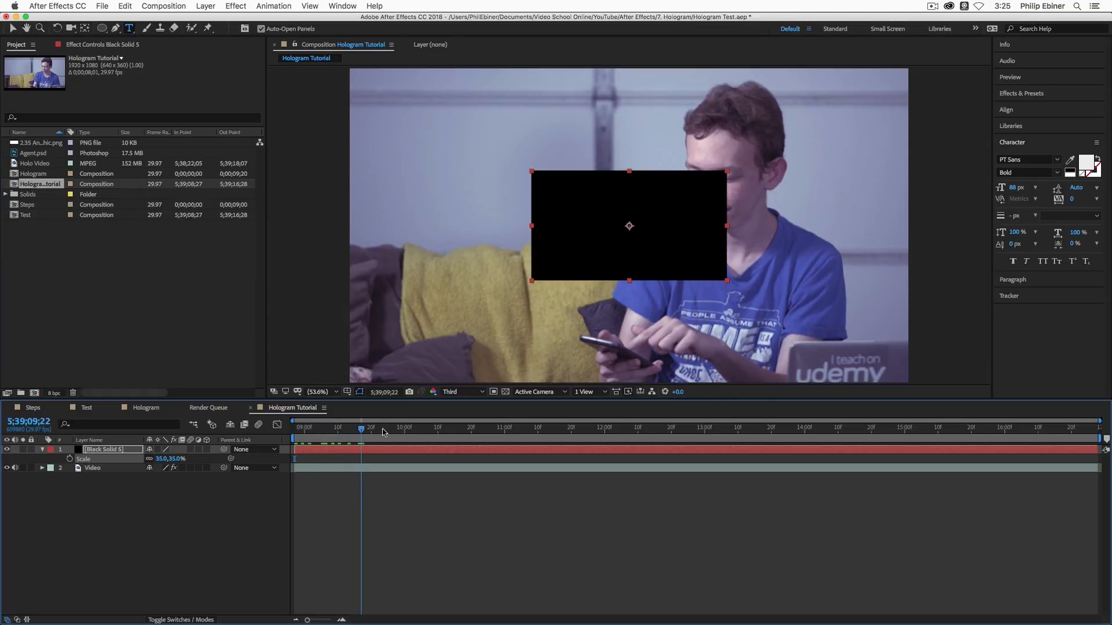
{"action": "key", "text": "space"}
{"action": "key", "text": "v"}
{"action": "left_click_drag", "start_coordinate": [681, 219], "coordinate": [655, 266]}
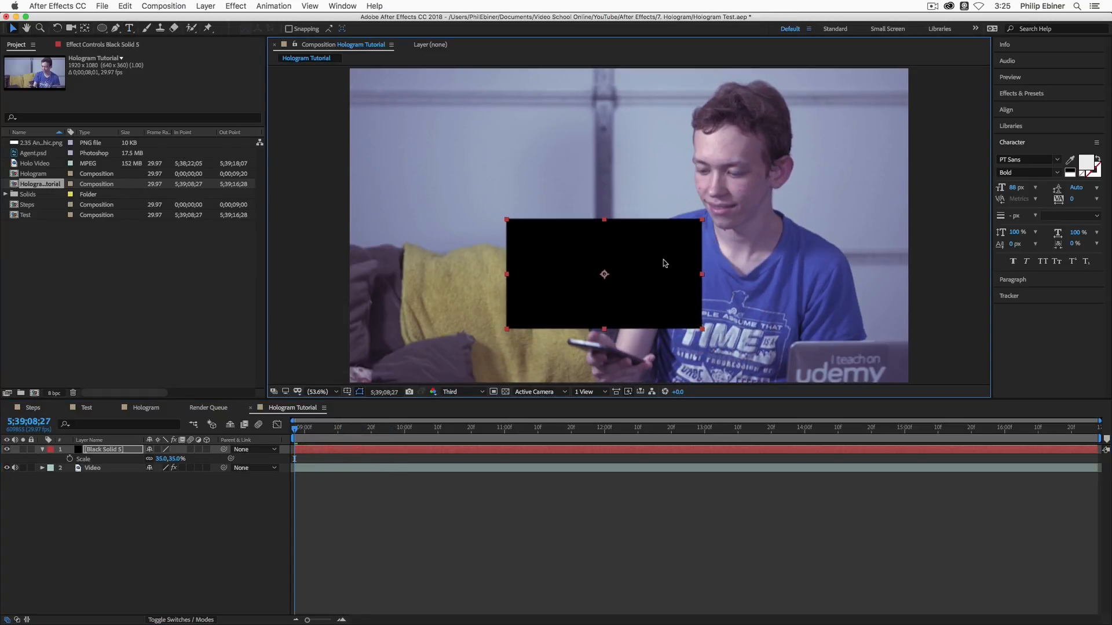
{"action": "left_click", "coordinate": [473, 513]}
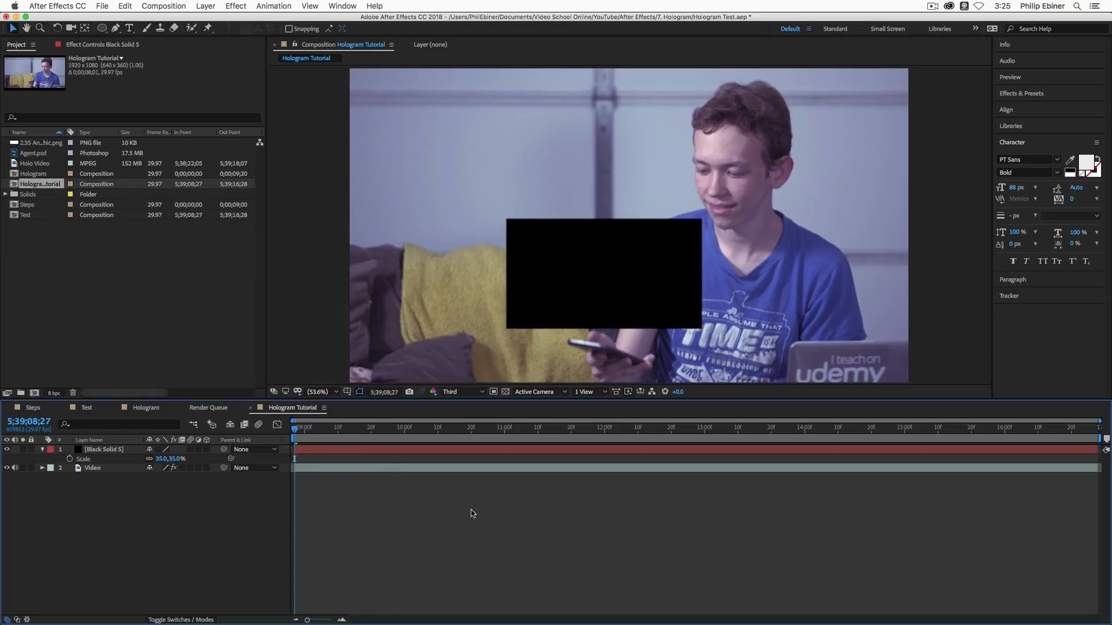
Step: Add a null object to the composition, undoing a trial move of it toward the phone
{"action": "left_click", "coordinate": [206, 6]}
{"action": "mouse_move", "coordinate": [215, 19]}
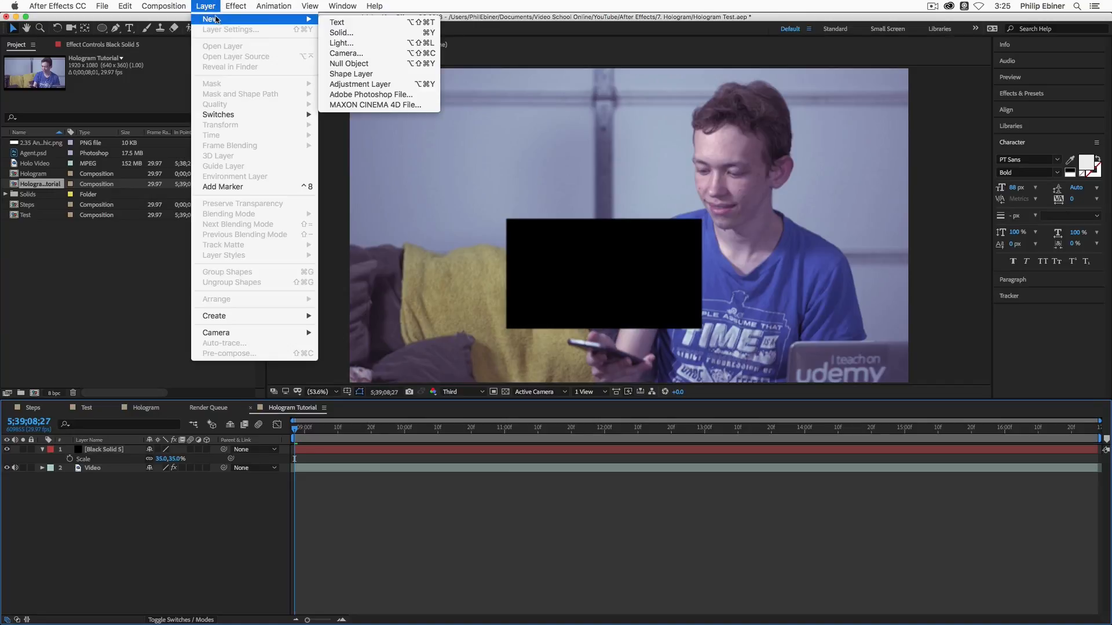
{"action": "left_click", "coordinate": [357, 63]}
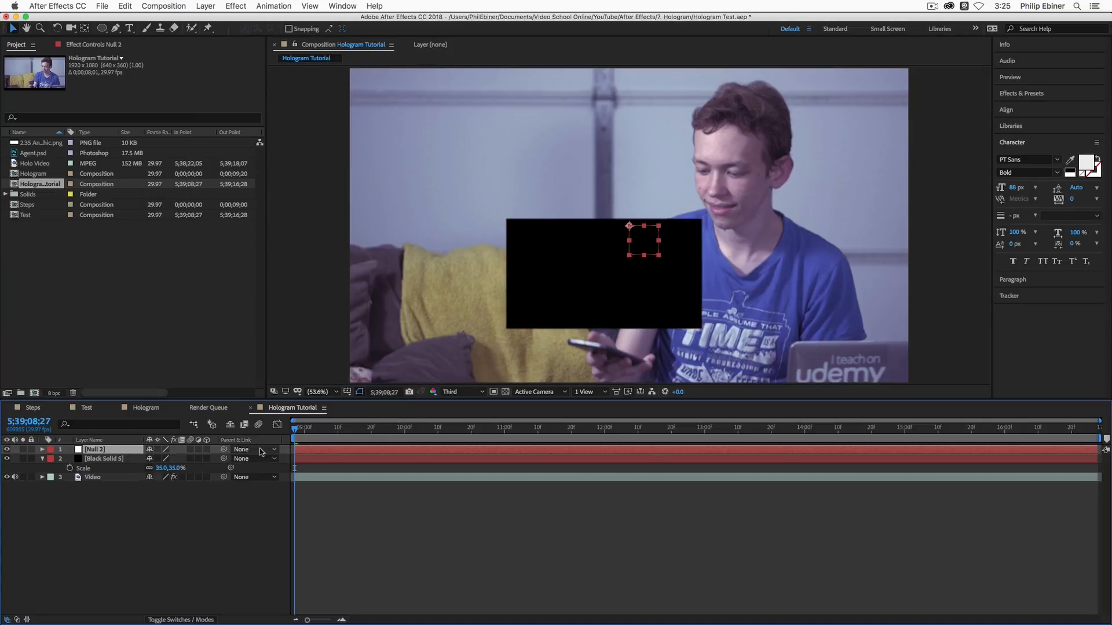
{"action": "left_click_drag", "start_coordinate": [627, 221], "coordinate": [640, 281]}
{"action": "key", "text": "super+z"}
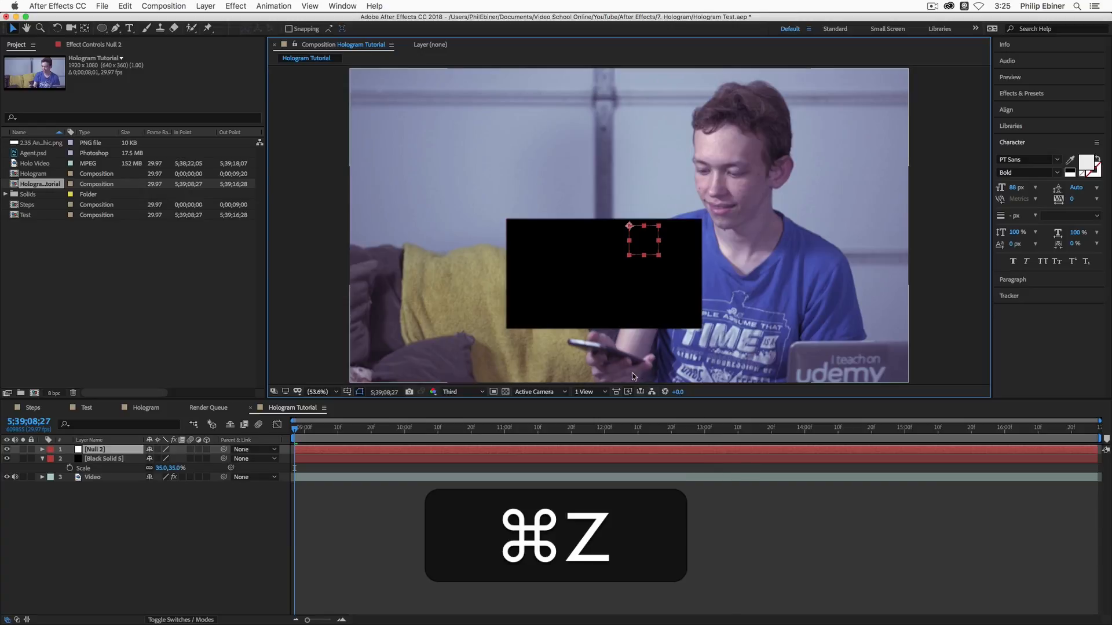
{"action": "left_click", "coordinate": [393, 514]}
Step: Set up a position motion track on the Video layer at 5;39;09;16, with the track point on the phone and the null object as target
{"action": "left_click_drag", "start_coordinate": [309, 433], "coordinate": [359, 441]}
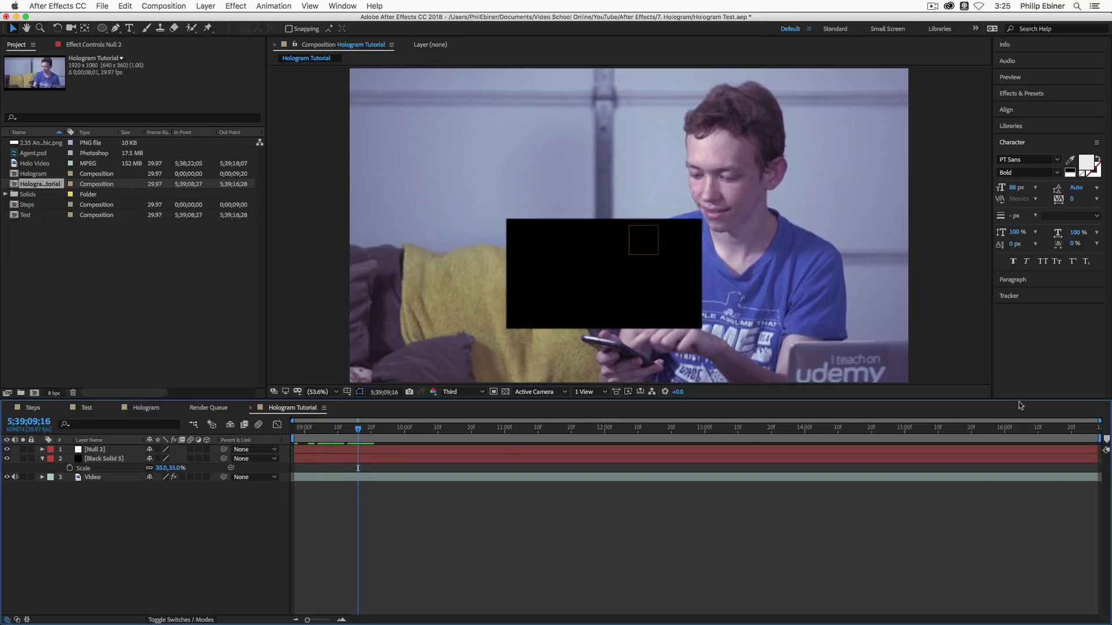
{"action": "left_click", "coordinate": [1036, 299]}
{"action": "left_click", "coordinate": [811, 477]}
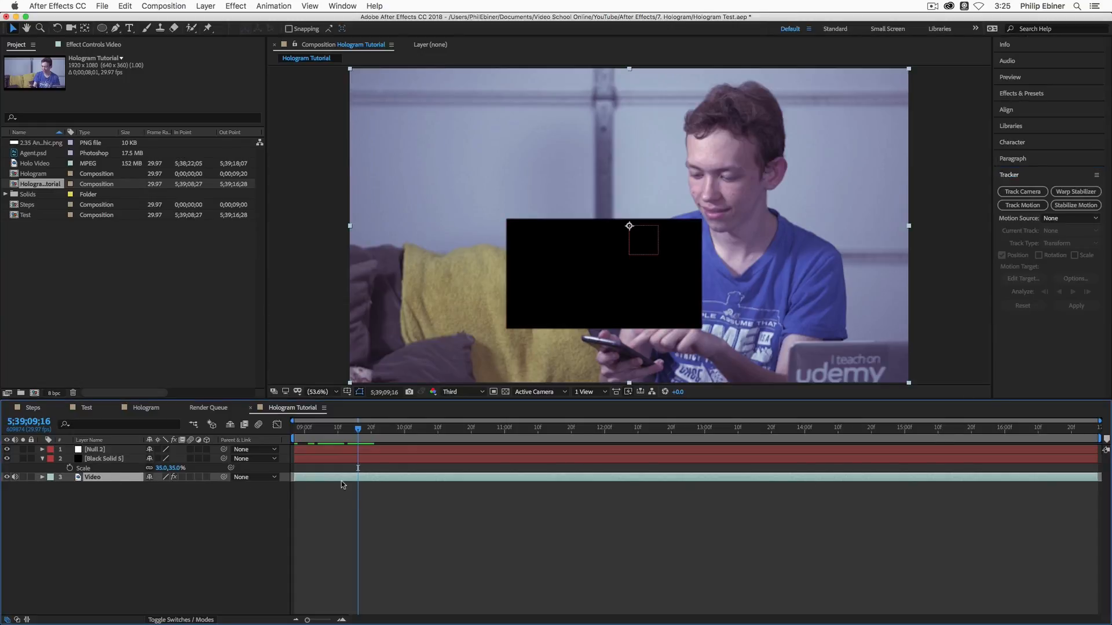
{"action": "left_click", "coordinate": [1023, 205]}
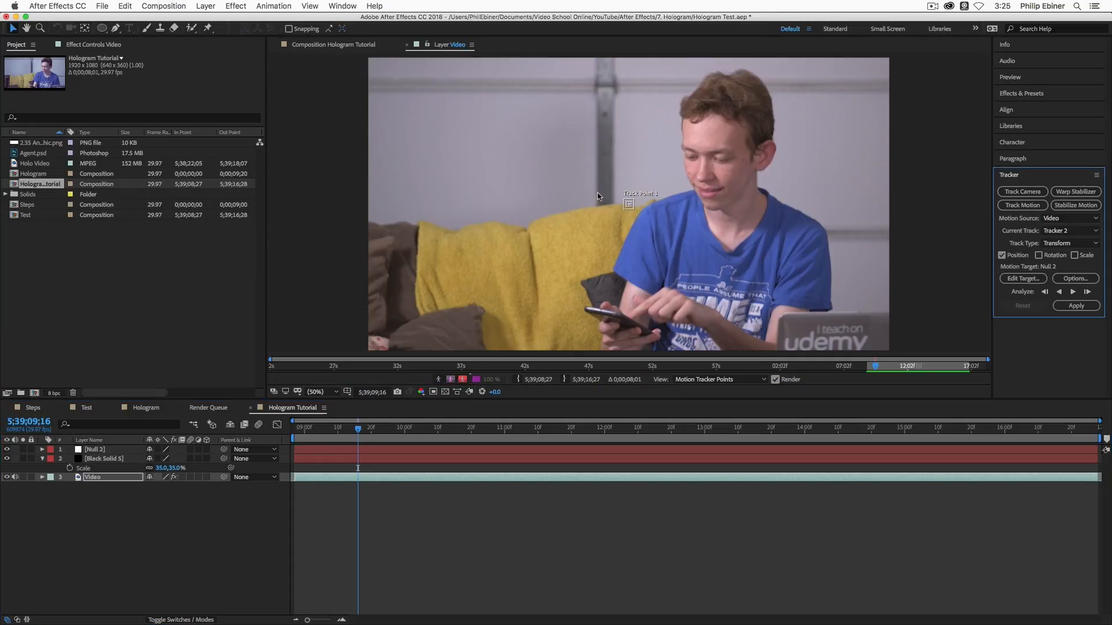
{"action": "left_click", "coordinate": [631, 209]}
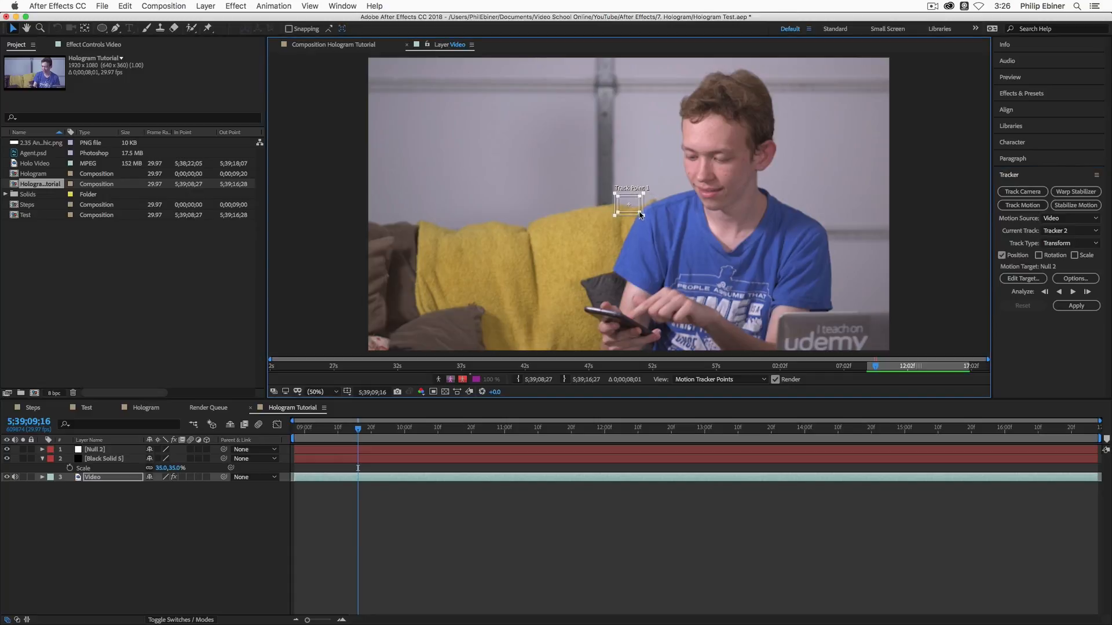
{"action": "left_click_drag", "start_coordinate": [634, 208], "coordinate": [624, 310]}
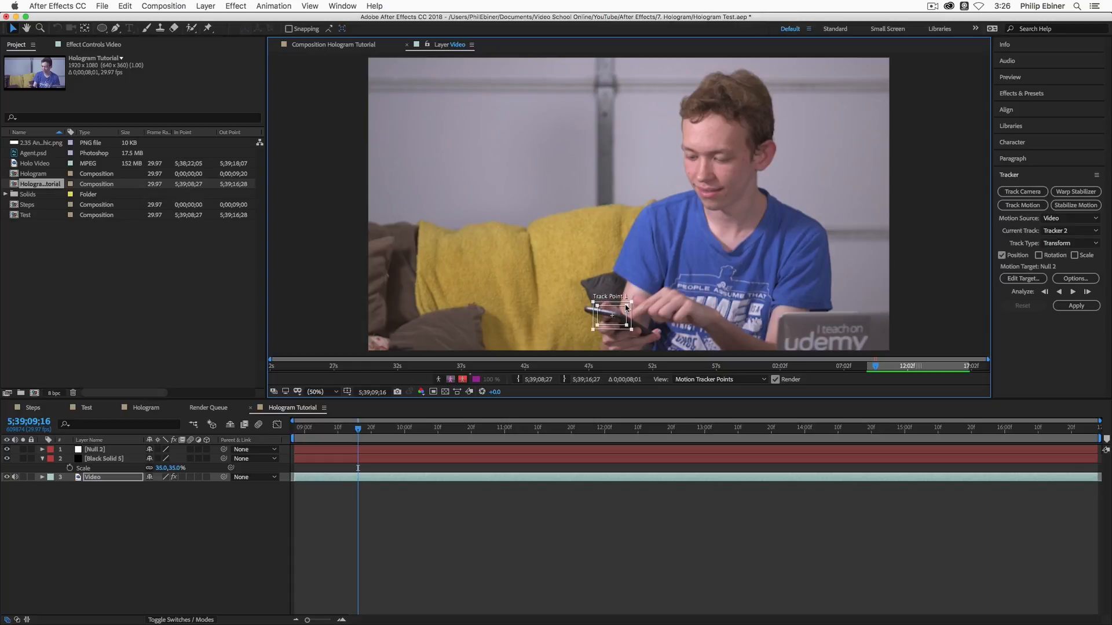
{"action": "left_click", "coordinate": [1026, 277]}
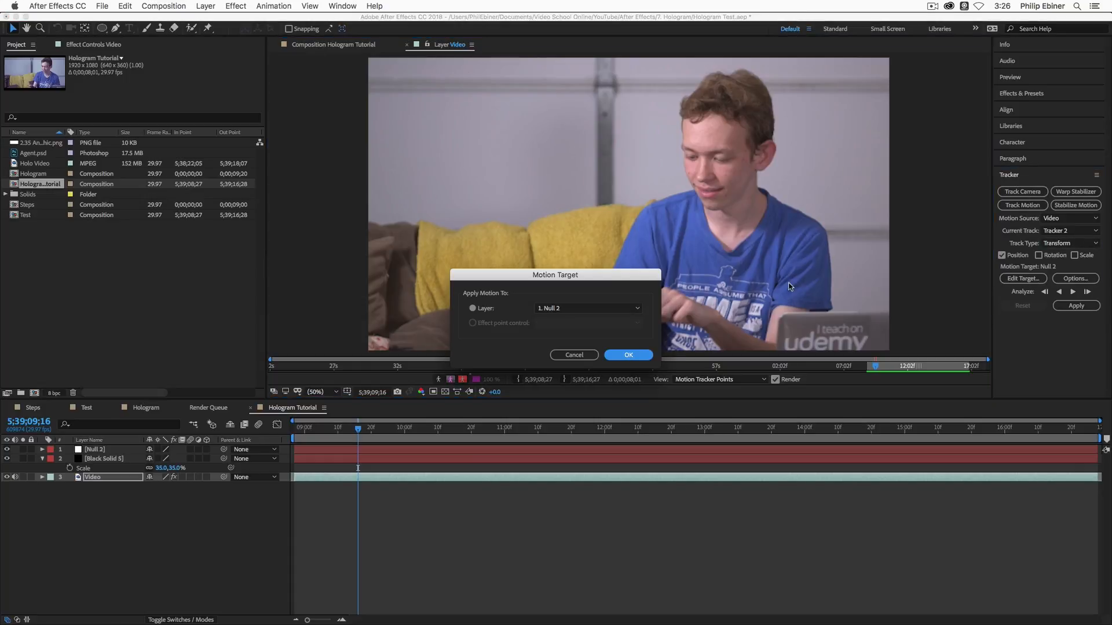
{"action": "left_click", "coordinate": [628, 355]}
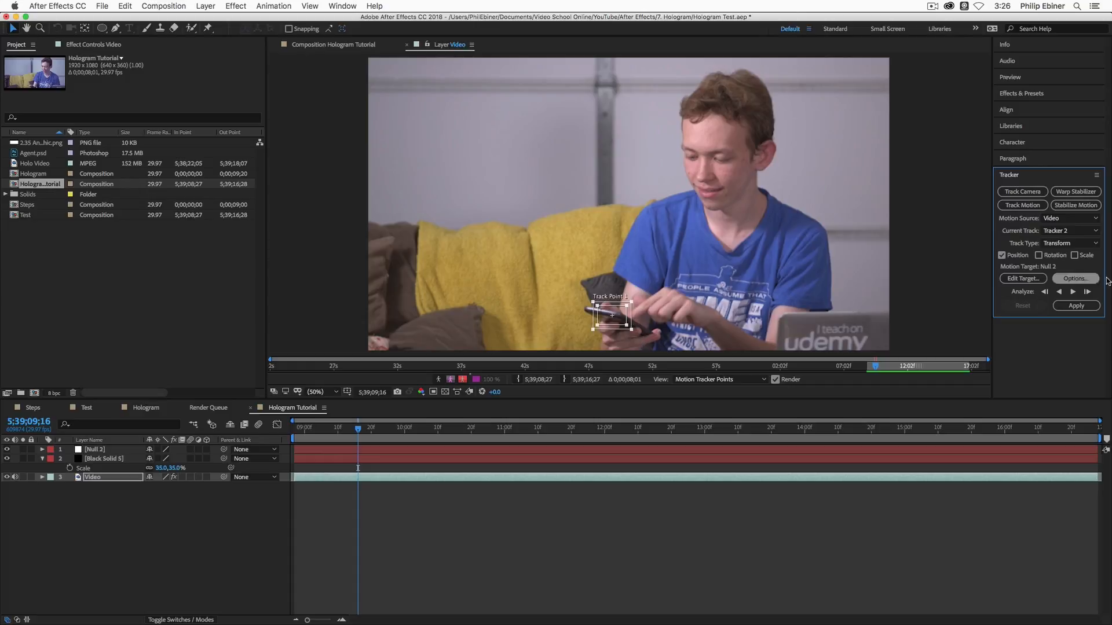
Step: Try to track the phone forward through the clip, check the tracked points around 5;39;10;02, and reset the tracker
{"action": "left_click", "coordinate": [1074, 292]}
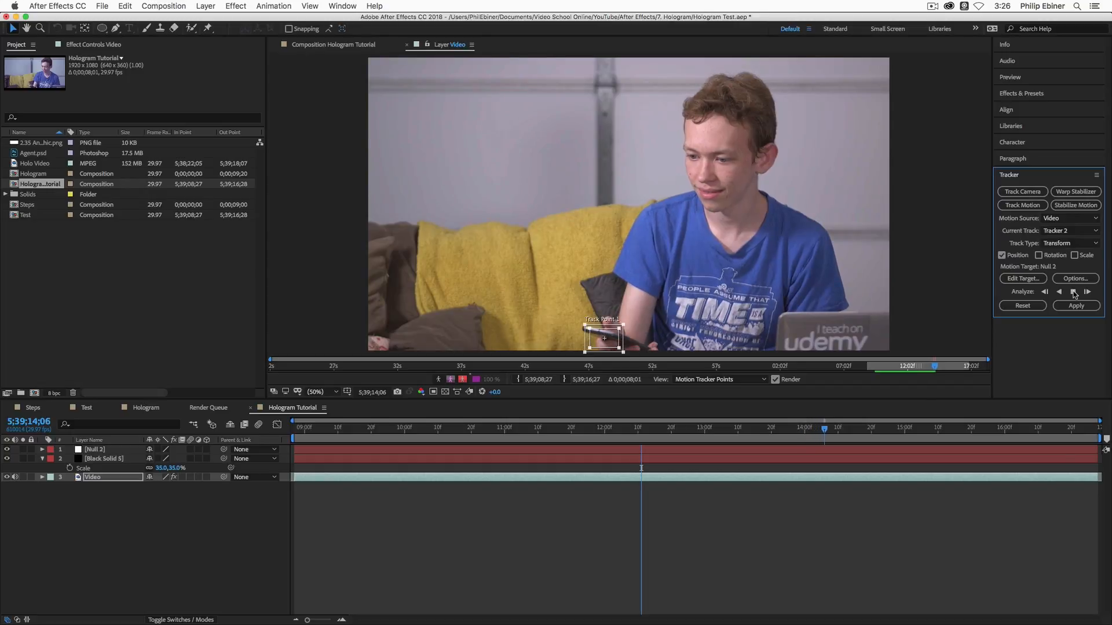
{"action": "key", "text": "space"}
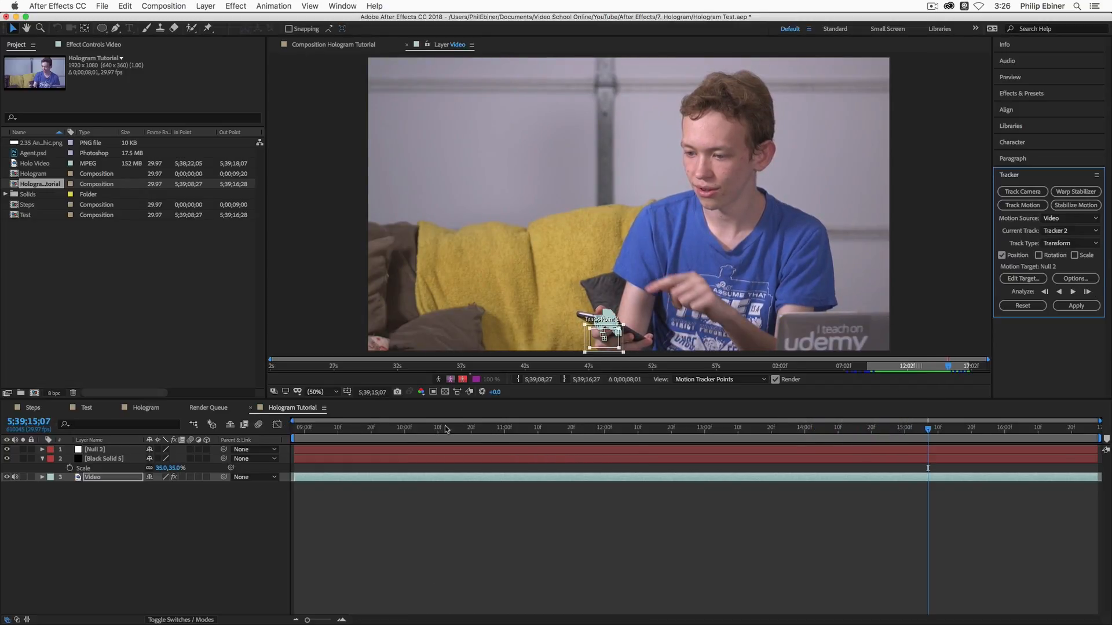
{"action": "left_click_drag", "start_coordinate": [382, 430], "coordinate": [411, 461]}
{"action": "left_click", "coordinate": [1023, 306]}
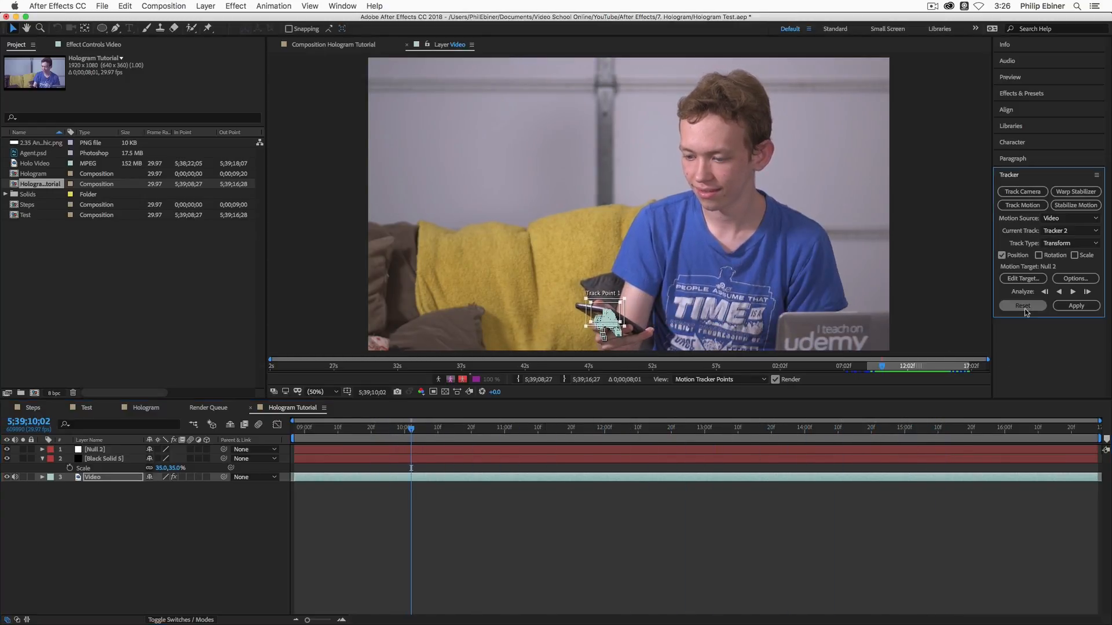
Step: Enlarge the track point's feature and search regions and place them over the phone's edge at 5;39;09;18
{"action": "mouse_move", "coordinate": [634, 209]}
{"action": "left_mouse_down"}
{"action": "mouse_move", "coordinate": [668, 228]}
{"action": "mouse_move", "coordinate": [645, 211]}
{"action": "left_mouse_up"}
{"action": "left_click", "coordinate": [638, 212]}
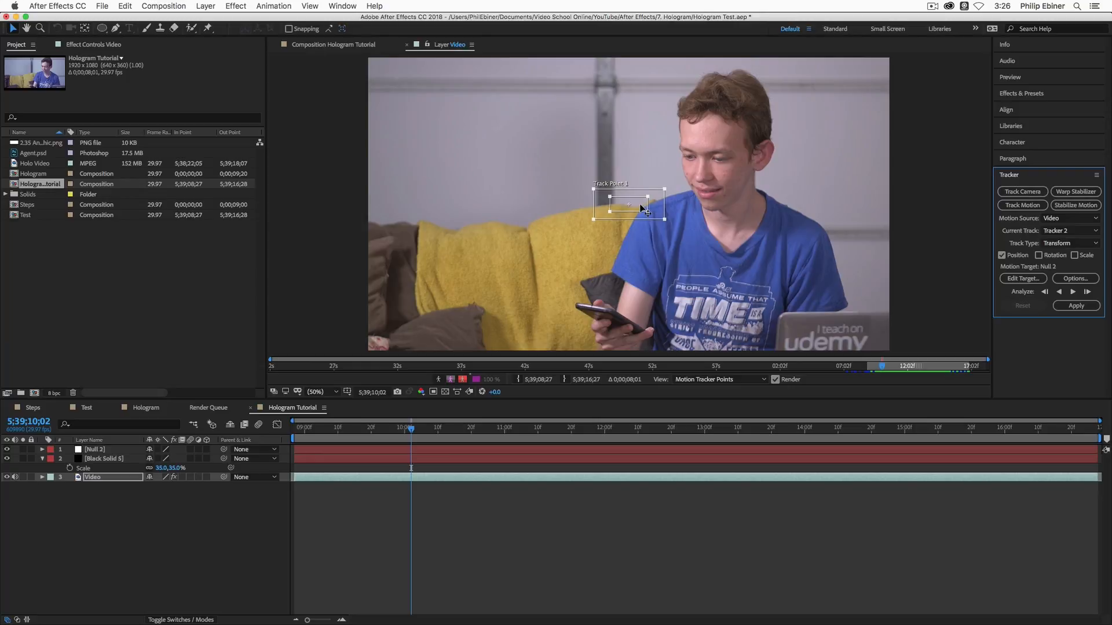
{"action": "left_click_drag", "start_coordinate": [413, 430], "coordinate": [368, 444]}
{"action": "left_click_drag", "start_coordinate": [641, 209], "coordinate": [611, 315]}
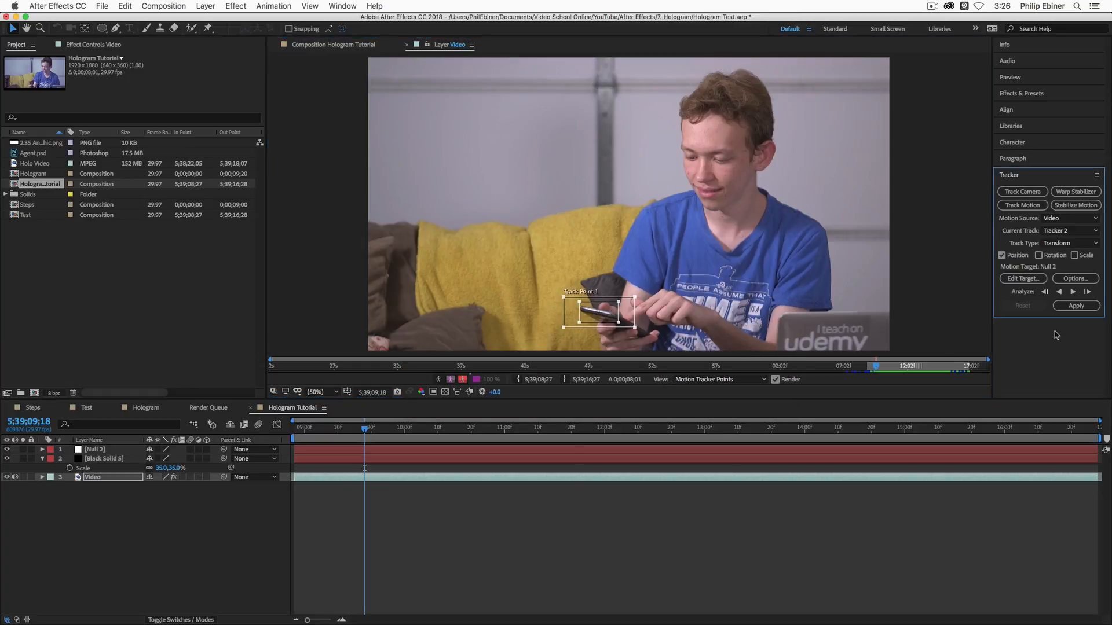
Step: Analyze the phone's motion forward to 5;39;16;03 and apply the track to the null object in X and Y
{"action": "left_click", "coordinate": [1073, 292]}
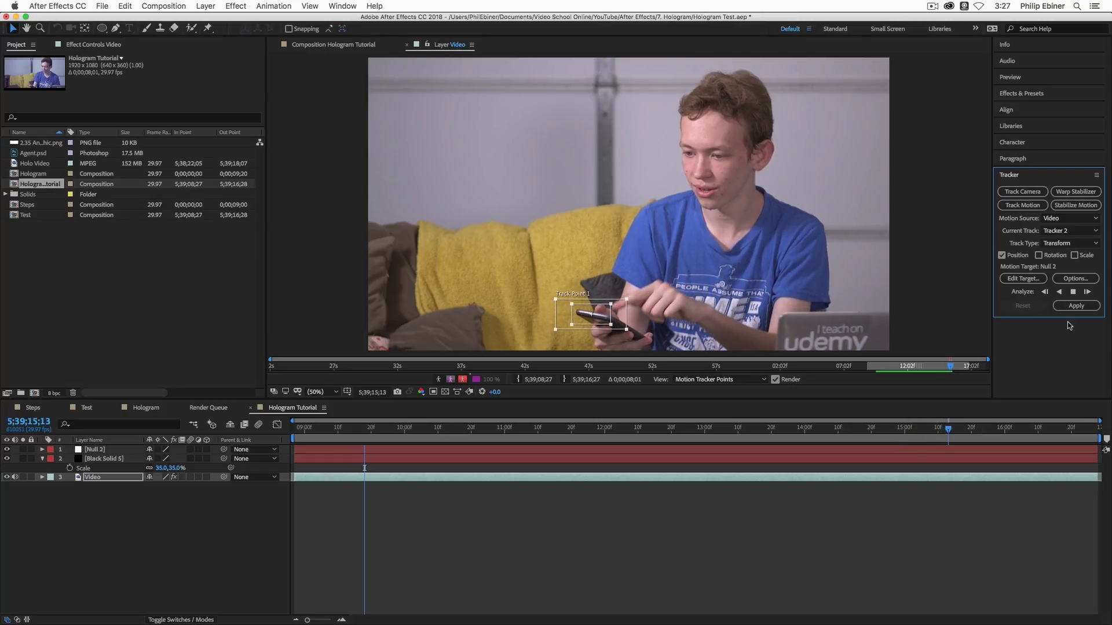
{"action": "left_click", "coordinate": [1073, 292]}
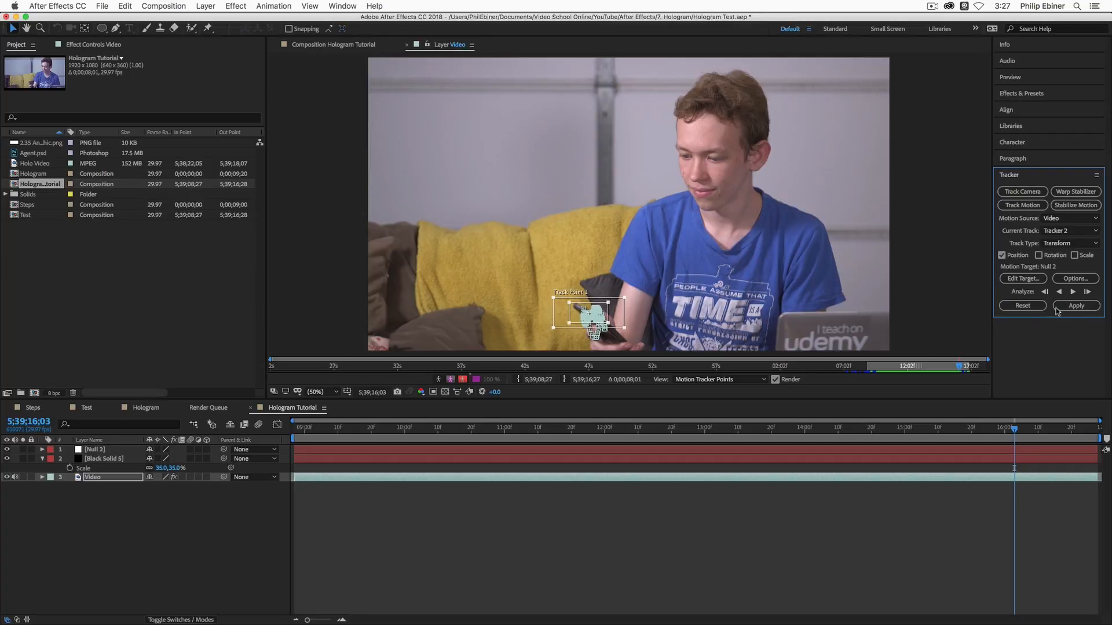
{"action": "left_click", "coordinate": [1076, 306]}
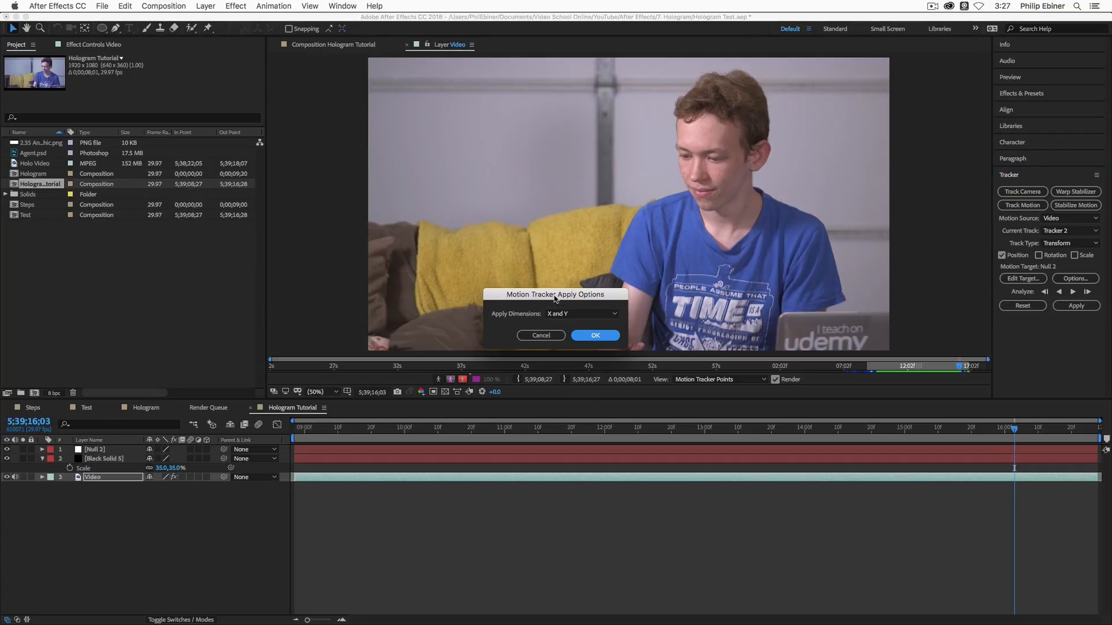
{"action": "left_click", "coordinate": [596, 336]}
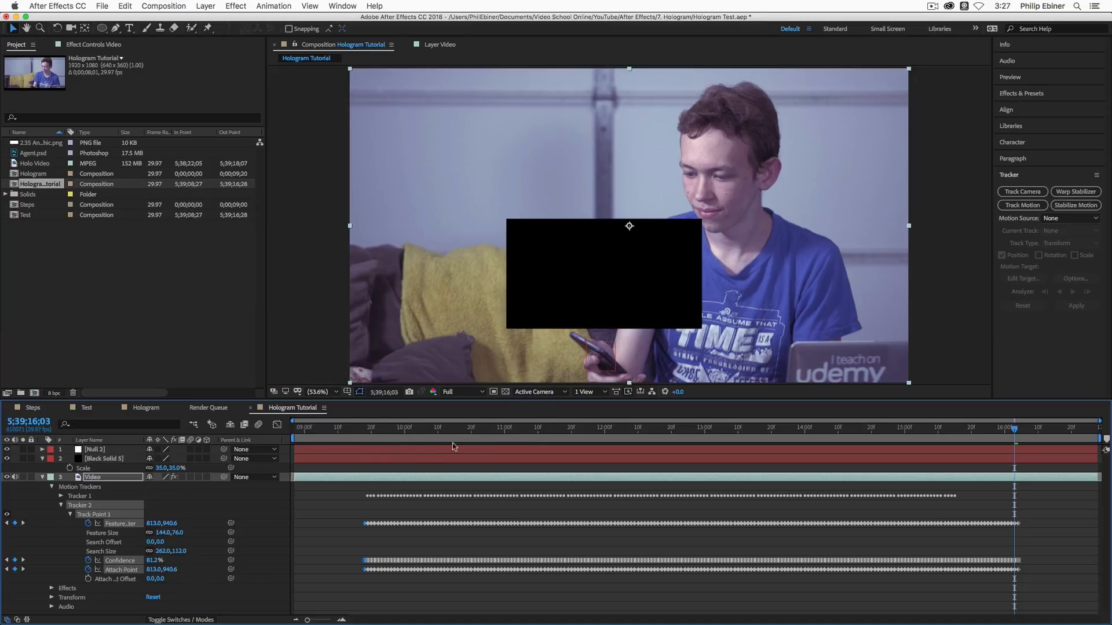
Step: Parent the black solid to the tracked null at 5;39;09;18 and check its motion around 5;39;09;25
{"action": "left_click", "coordinate": [110, 451]}
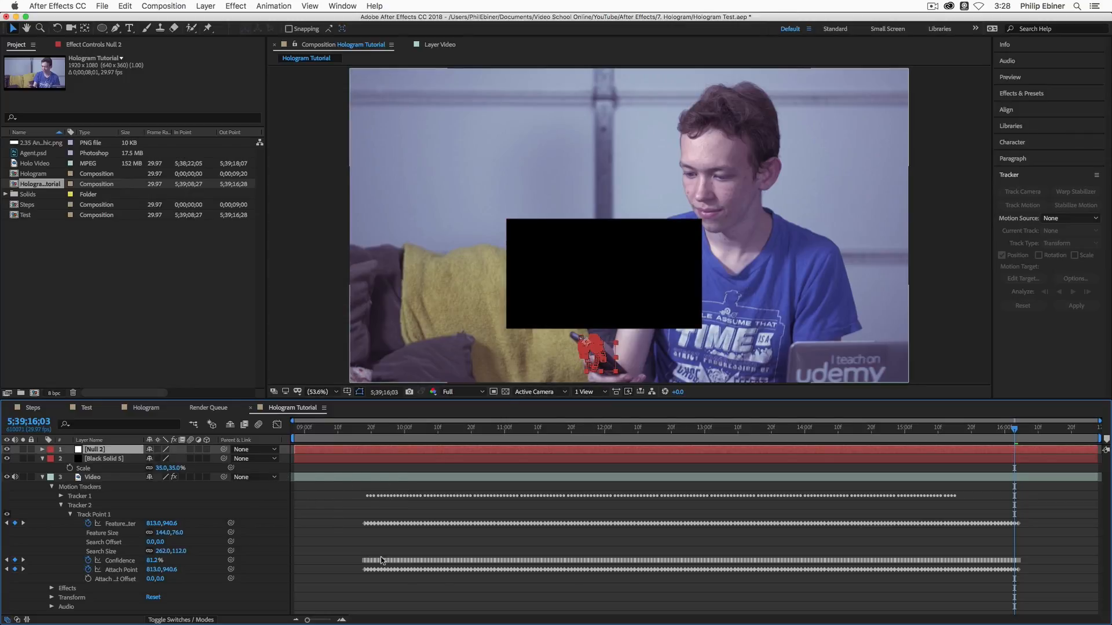
{"action": "left_click", "coordinate": [365, 432]}
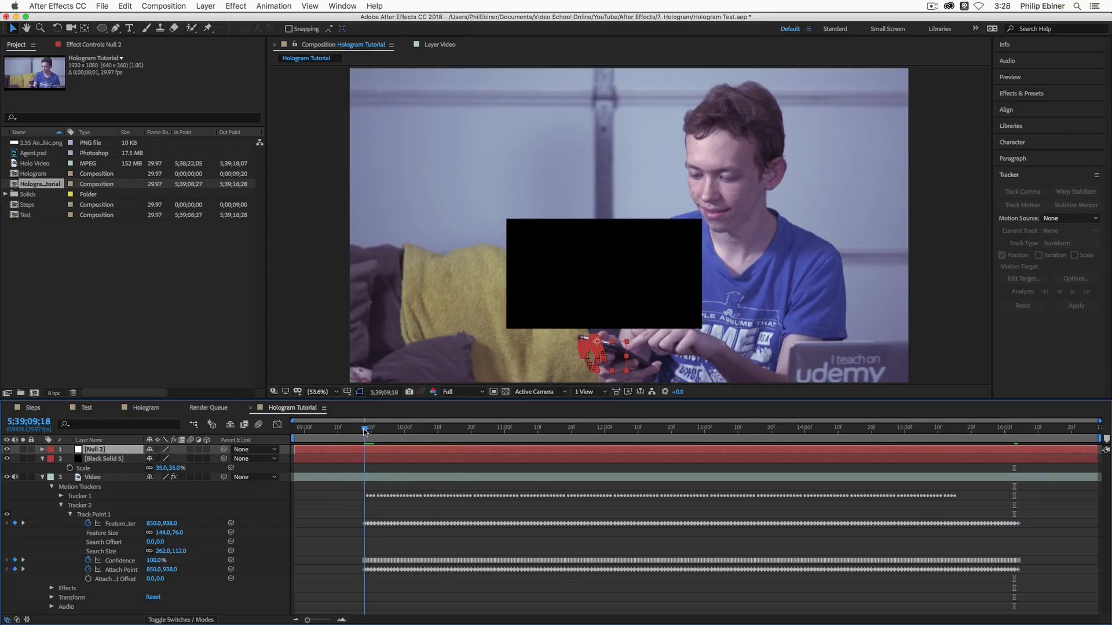
{"action": "left_click_drag", "start_coordinate": [223, 458], "coordinate": [113, 450]}
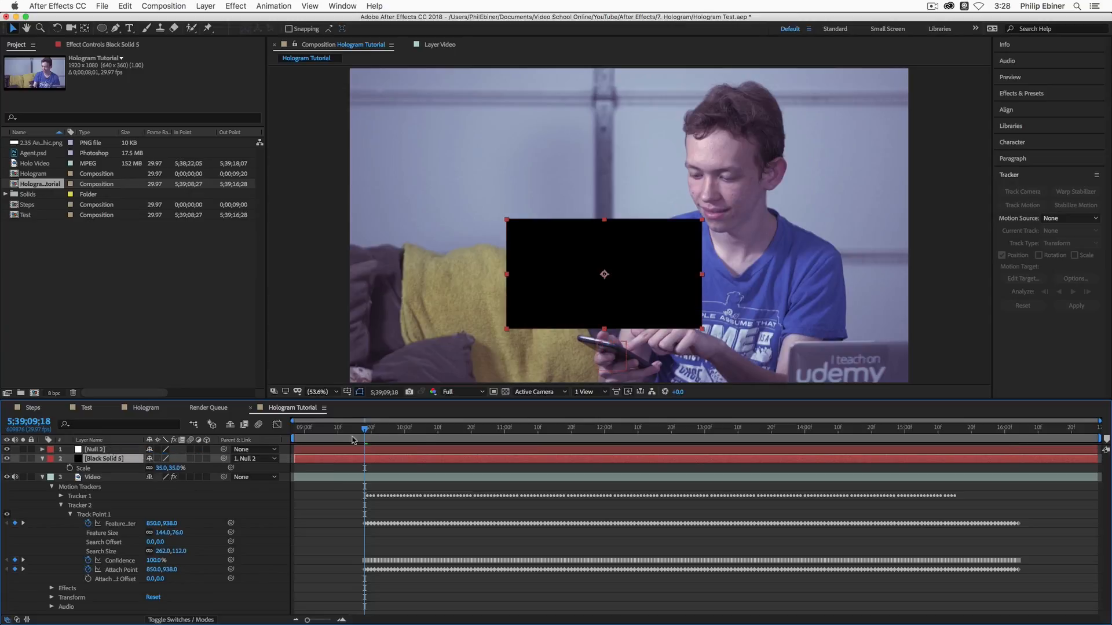
{"action": "left_click_drag", "start_coordinate": [363, 431], "coordinate": [388, 441]}
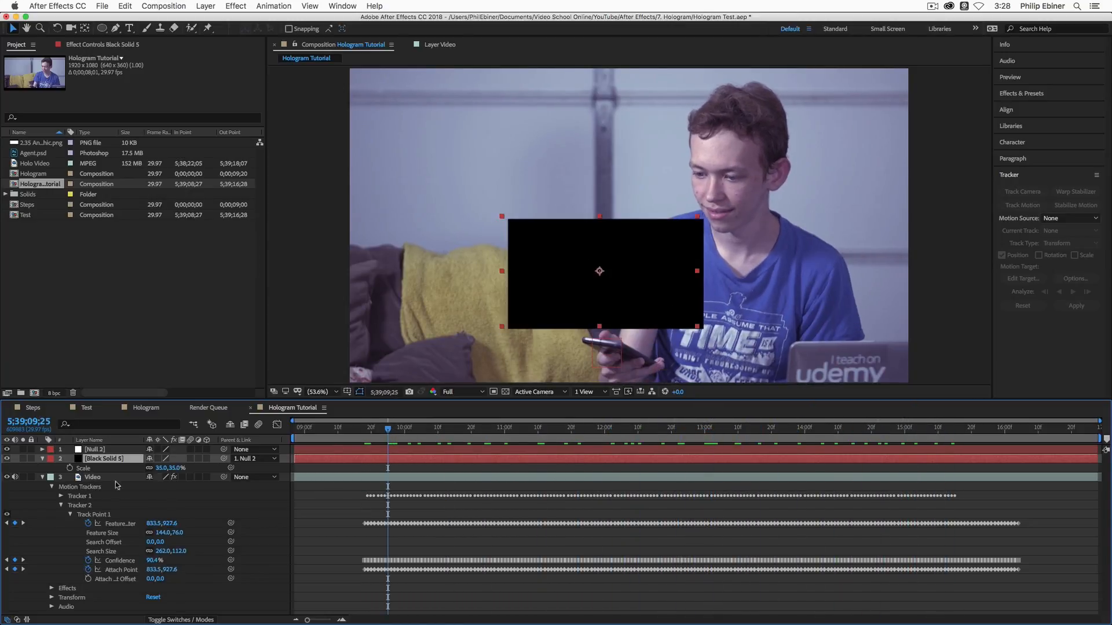
Step: Make the black solid a 3D layer and set its X Rotation to 17° and Y Rotation to -159°
{"action": "left_click", "coordinate": [43, 477]}
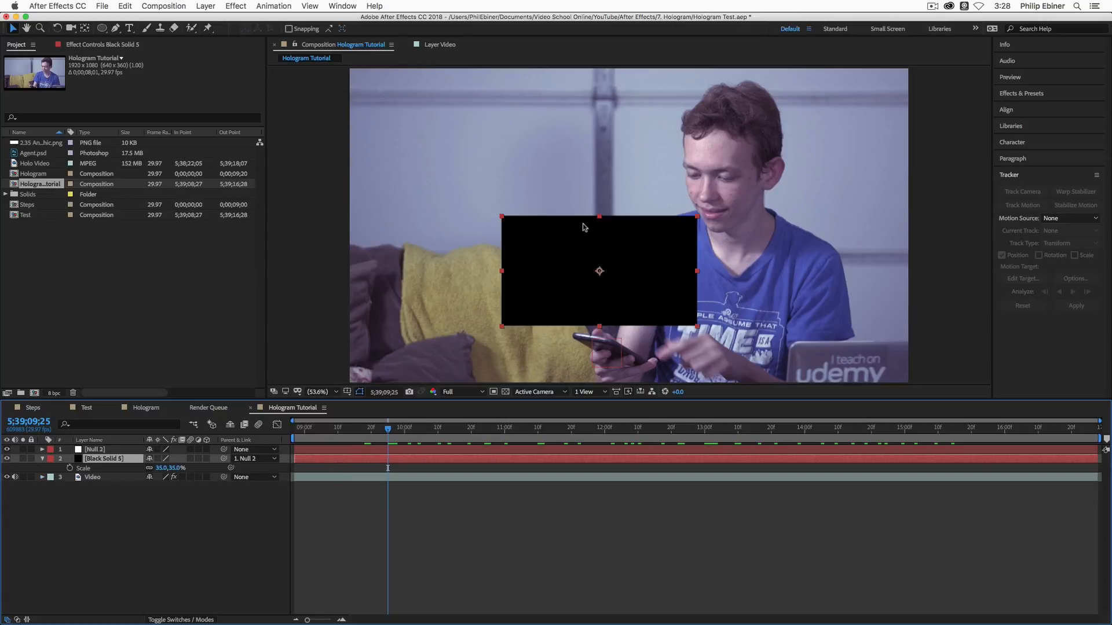
{"action": "left_click", "coordinate": [206, 458]}
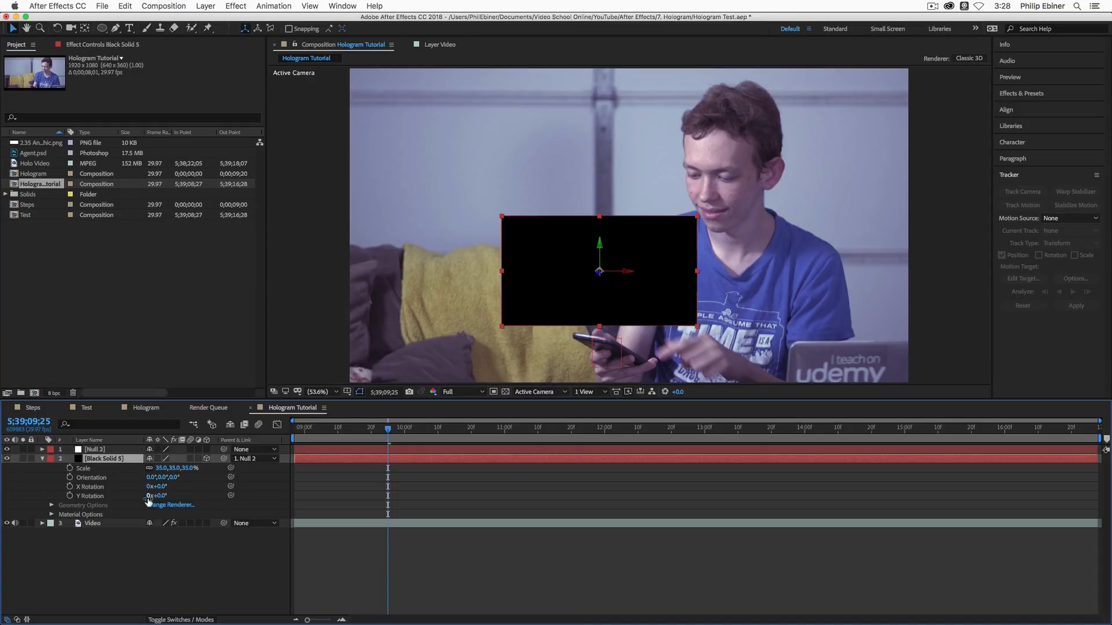
{"action": "mouse_move", "coordinate": [161, 492]}
{"action": "left_mouse_down"}
{"action": "mouse_move", "coordinate": [154, 507]}
{"action": "mouse_move", "coordinate": [81, 504]}
{"action": "mouse_move", "coordinate": [189, 490]}
{"action": "mouse_move", "coordinate": [154, 497]}
{"action": "mouse_move", "coordinate": [158, 486]}
{"action": "left_mouse_up"}
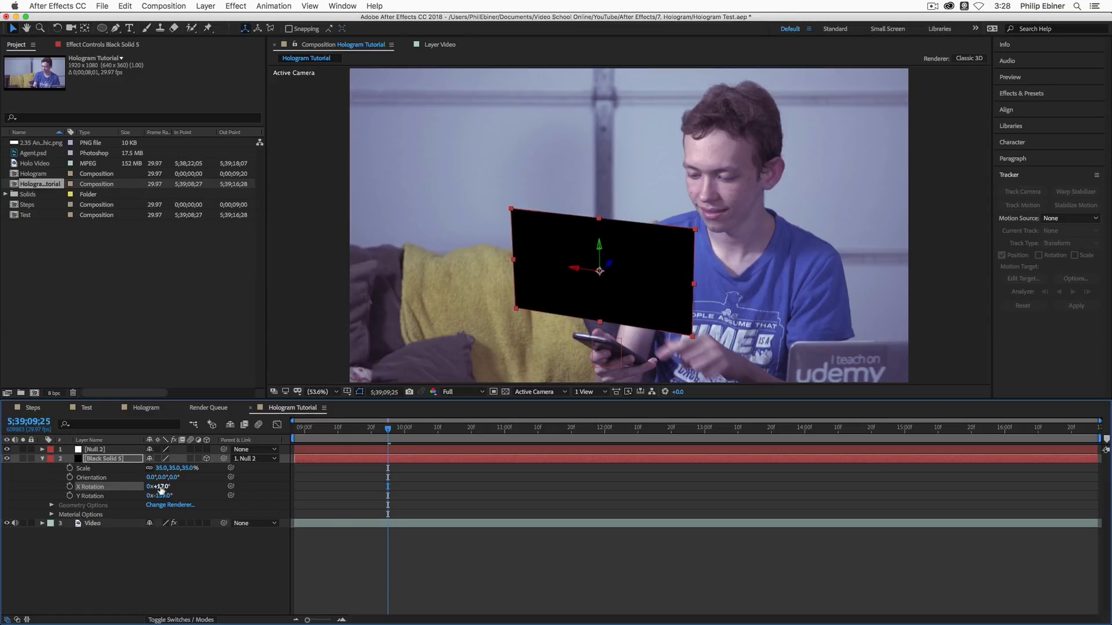
{"action": "left_click", "coordinate": [311, 472]}
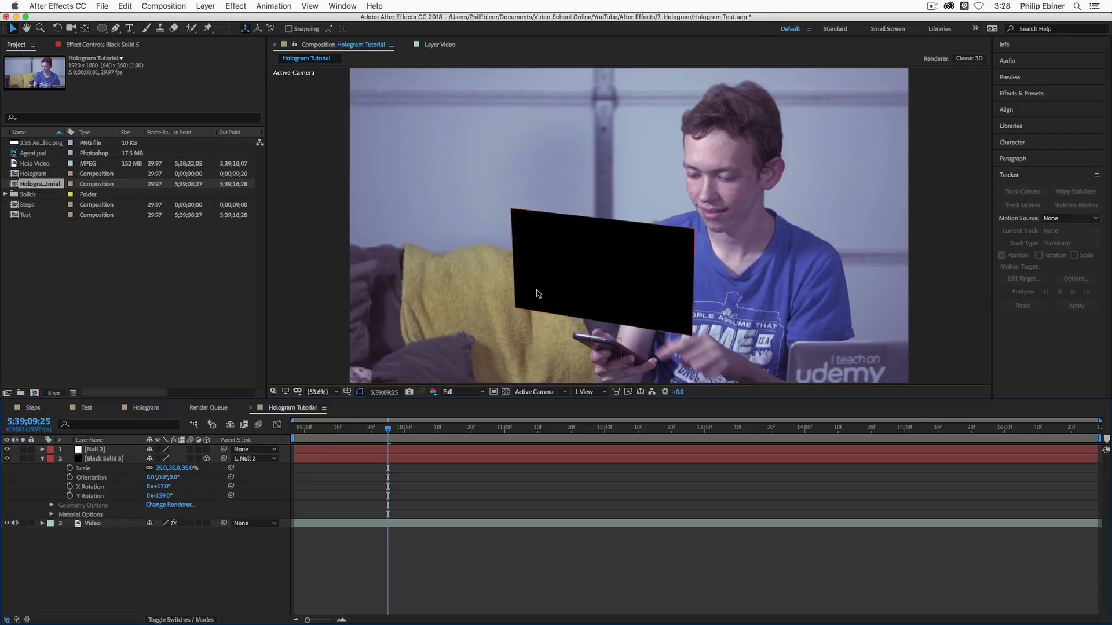
Step: Check the Steps list, return to Hologram Tutorial, and pre-compose the black solid as "Hologram Window 2"
{"action": "left_click", "coordinate": [30, 409]}
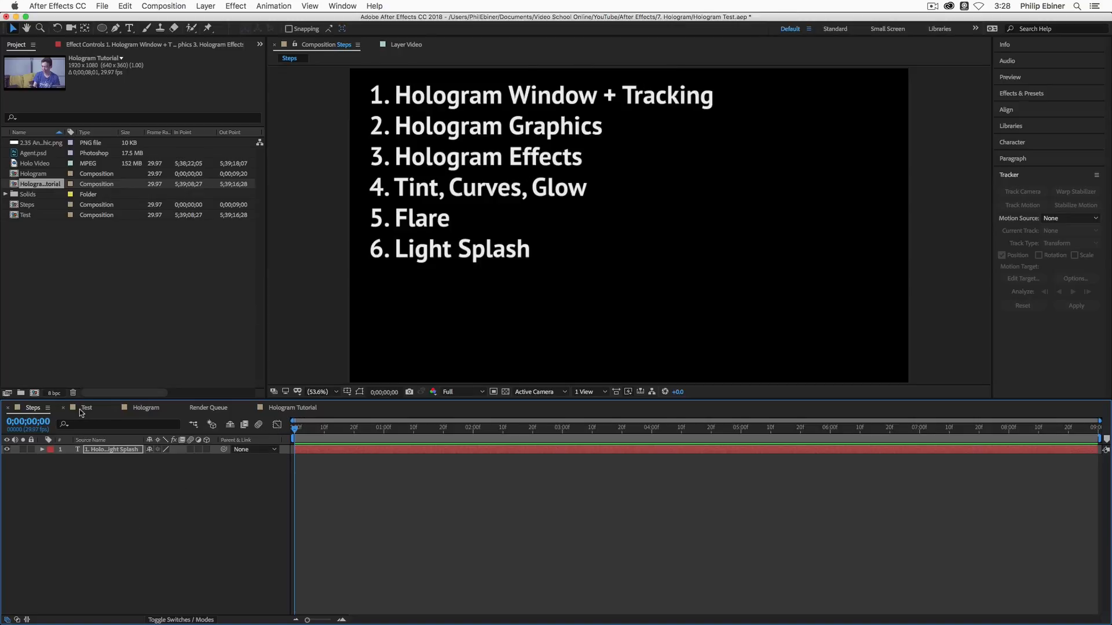
{"action": "left_click", "coordinate": [300, 409]}
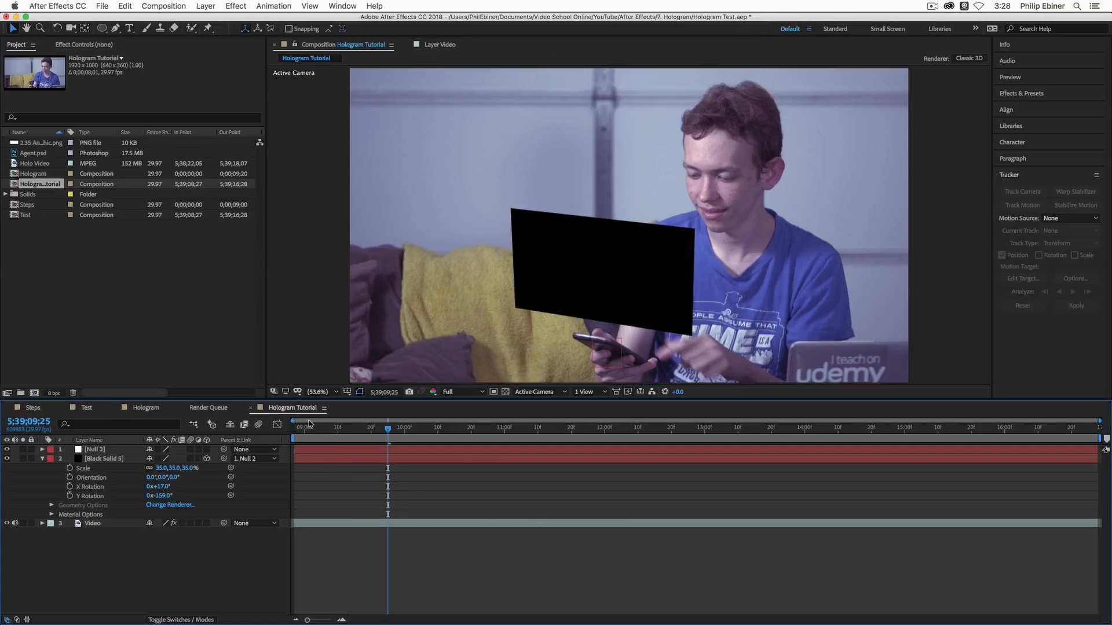
{"action": "left_click", "coordinate": [328, 460]}
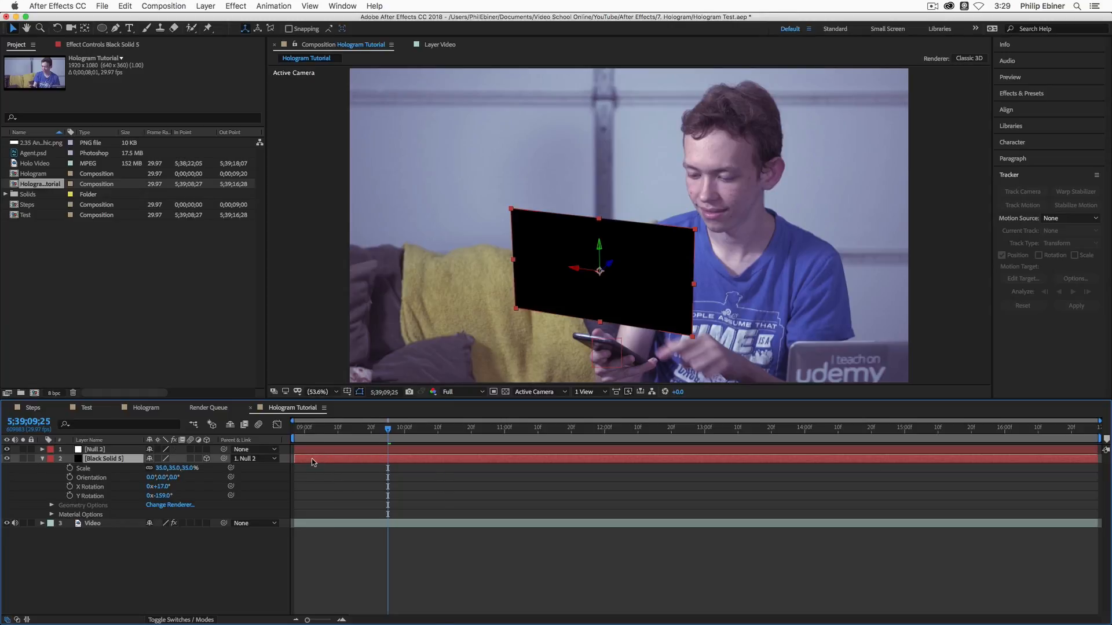
{"action": "right_click", "coordinate": [312, 459]}
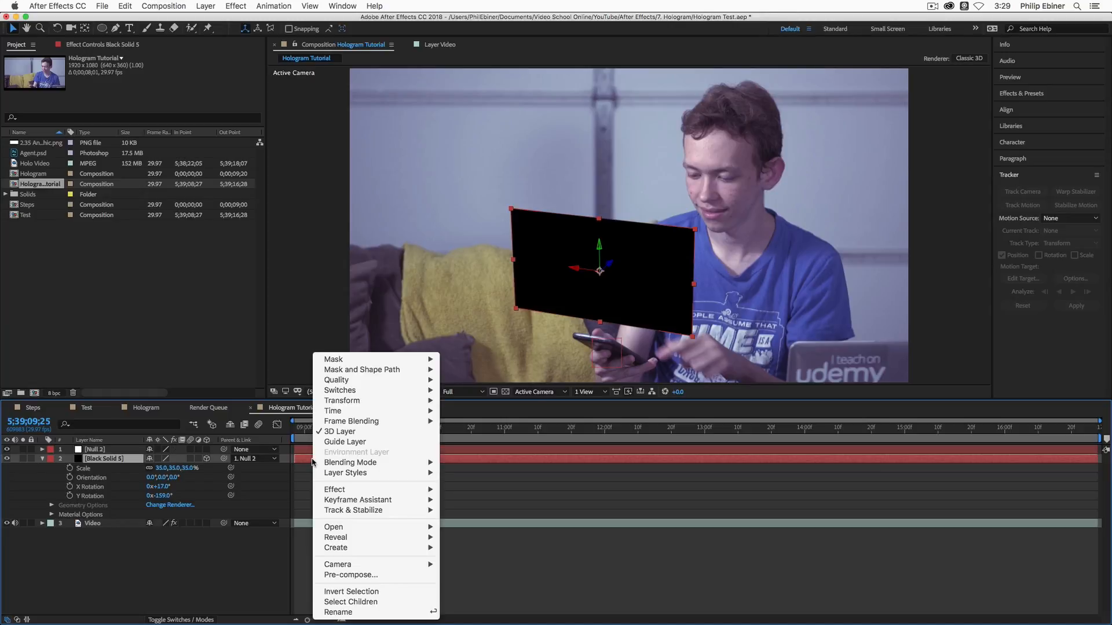
{"action": "left_click", "coordinate": [398, 575]}
{"action": "type", "text": "Hol"}
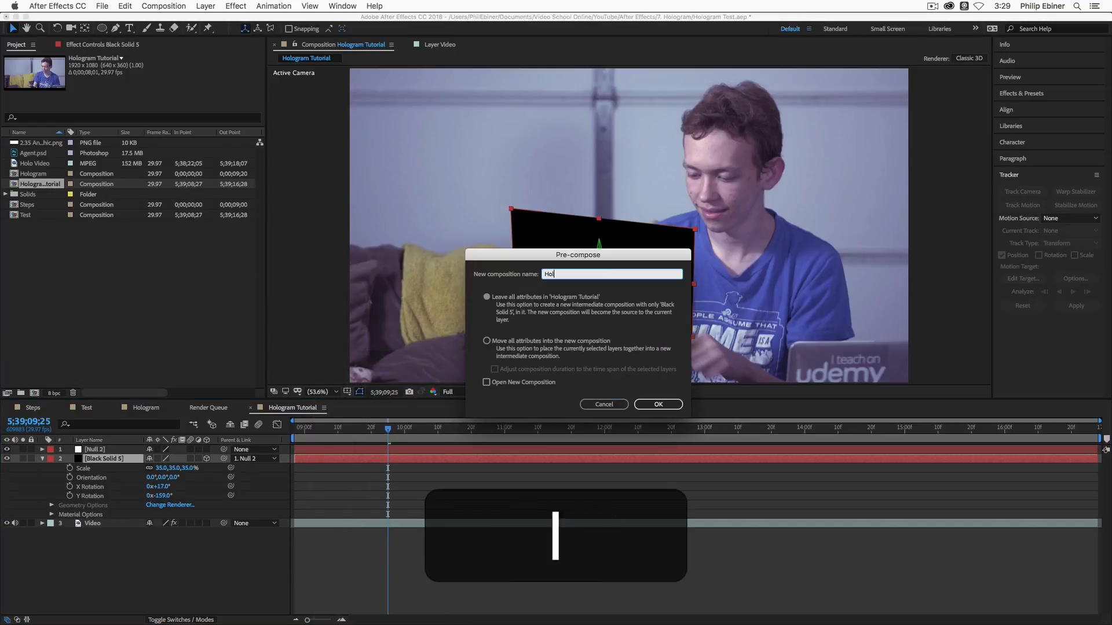
{"action": "type", "text": "ogram Window 2"}
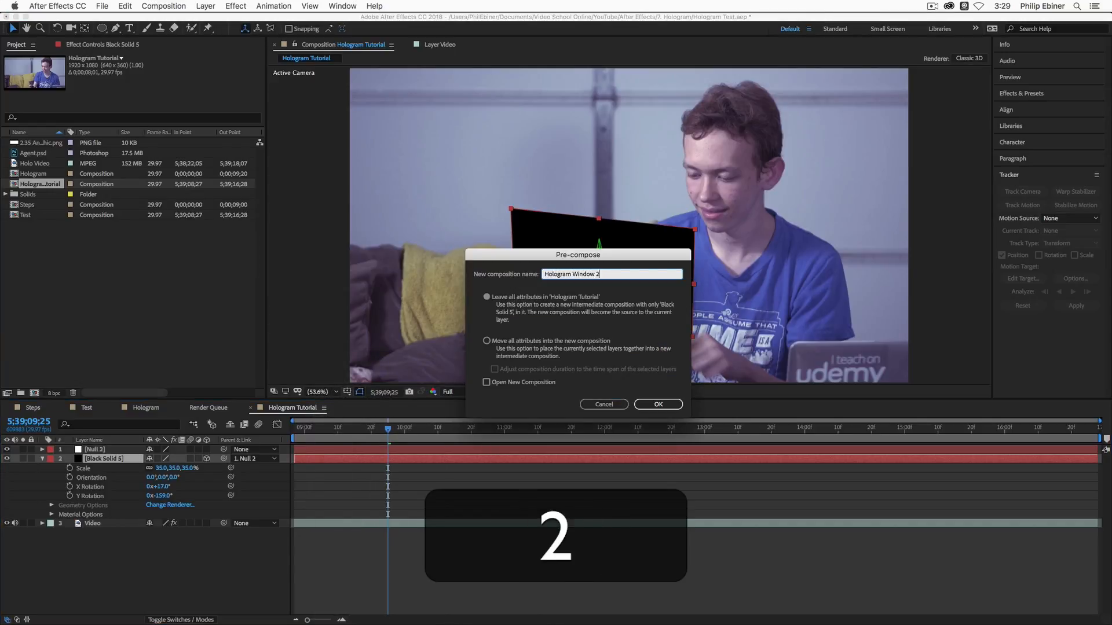
{"action": "key", "text": "Return"}
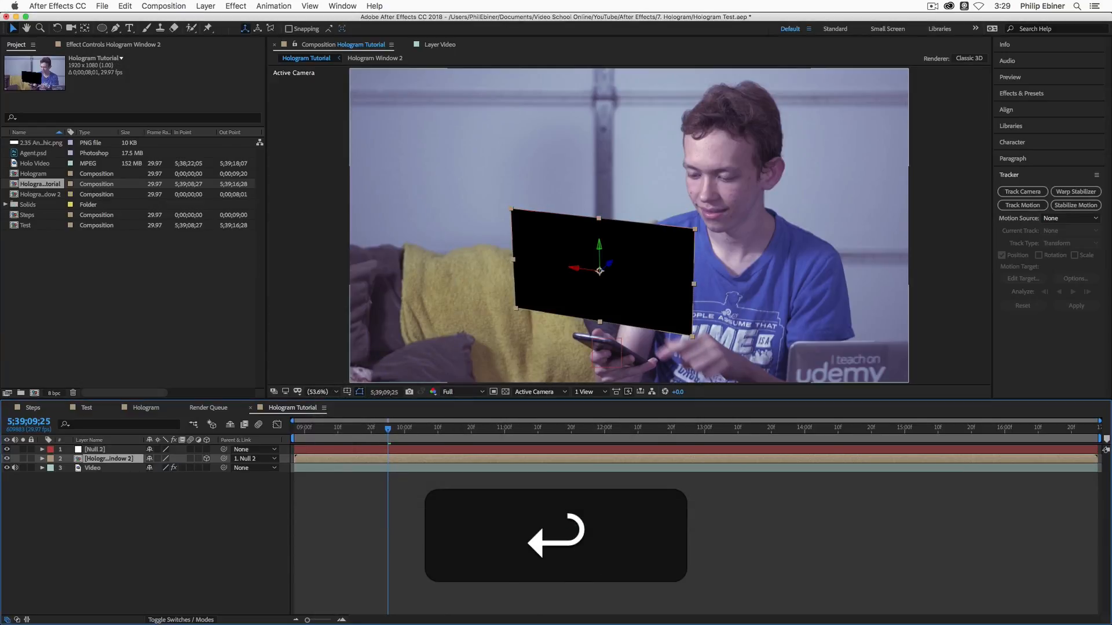
Step: Add Agent.psd to the Hologram Window 2 composition, scale it to 29%, and place it in the left half of the frame
{"action": "double_click", "coordinate": [353, 460]}
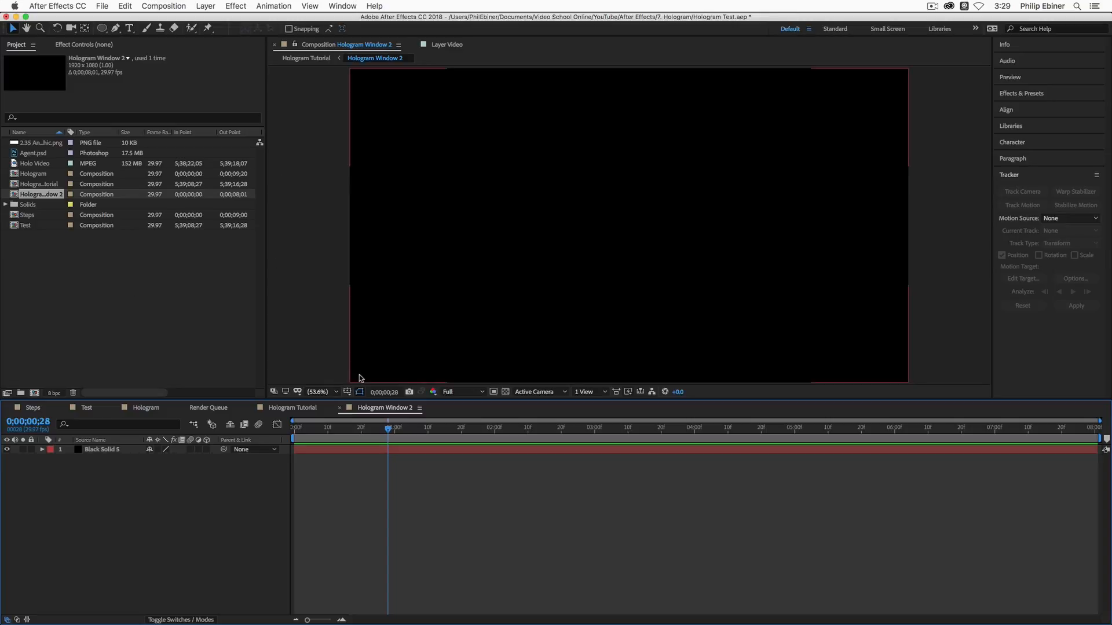
{"action": "left_click", "coordinate": [293, 409]}
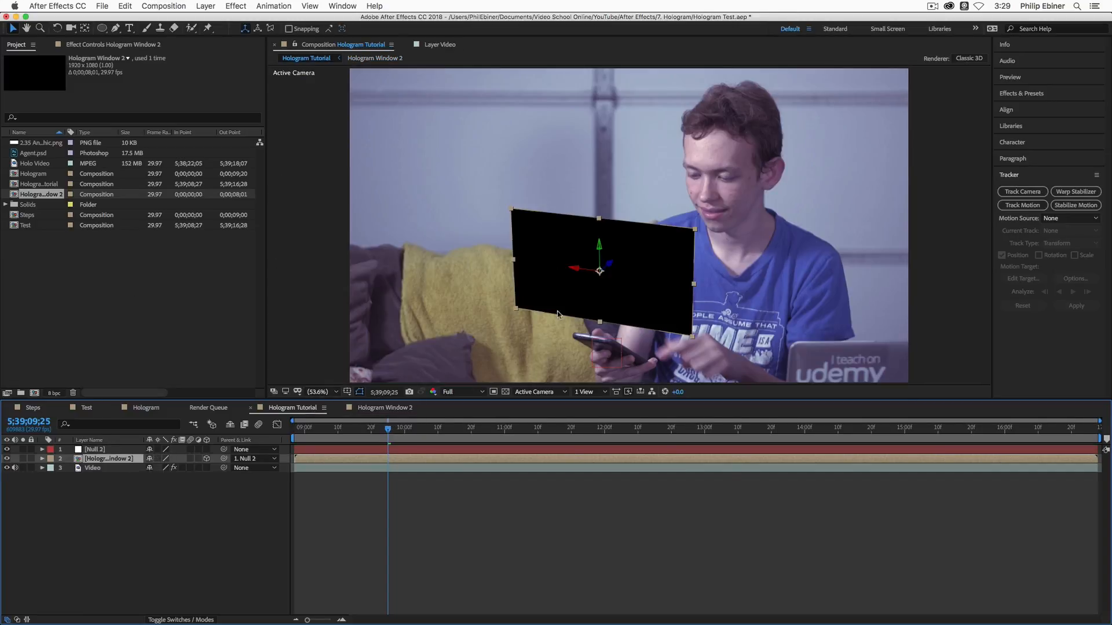
{"action": "left_click", "coordinate": [385, 408]}
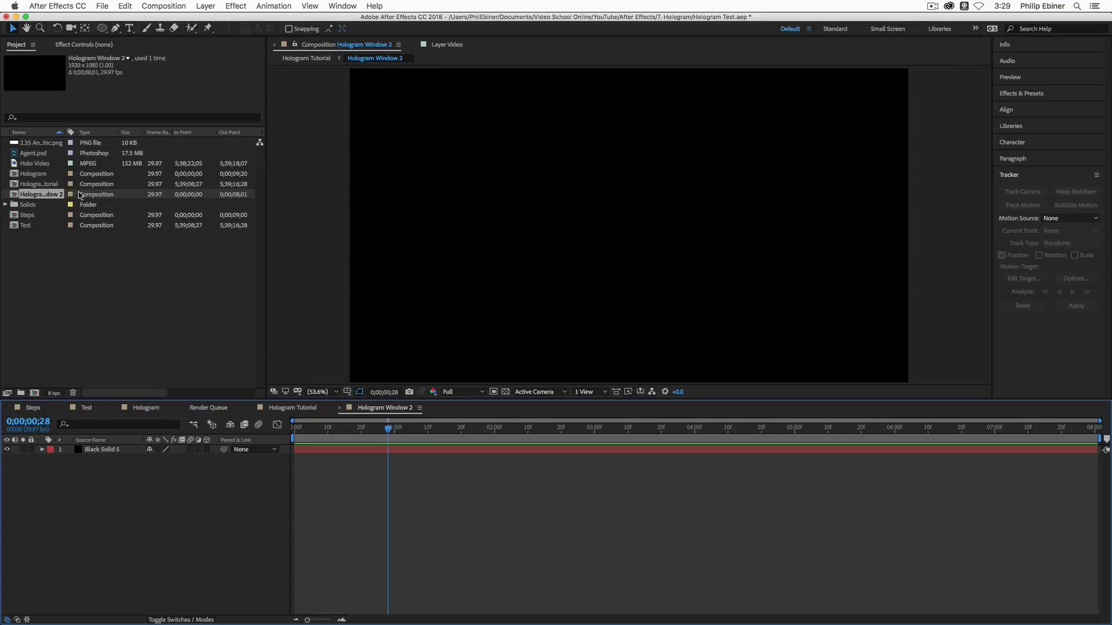
{"action": "left_click_drag", "start_coordinate": [30, 154], "coordinate": [316, 451]}
{"action": "key", "text": "s"}
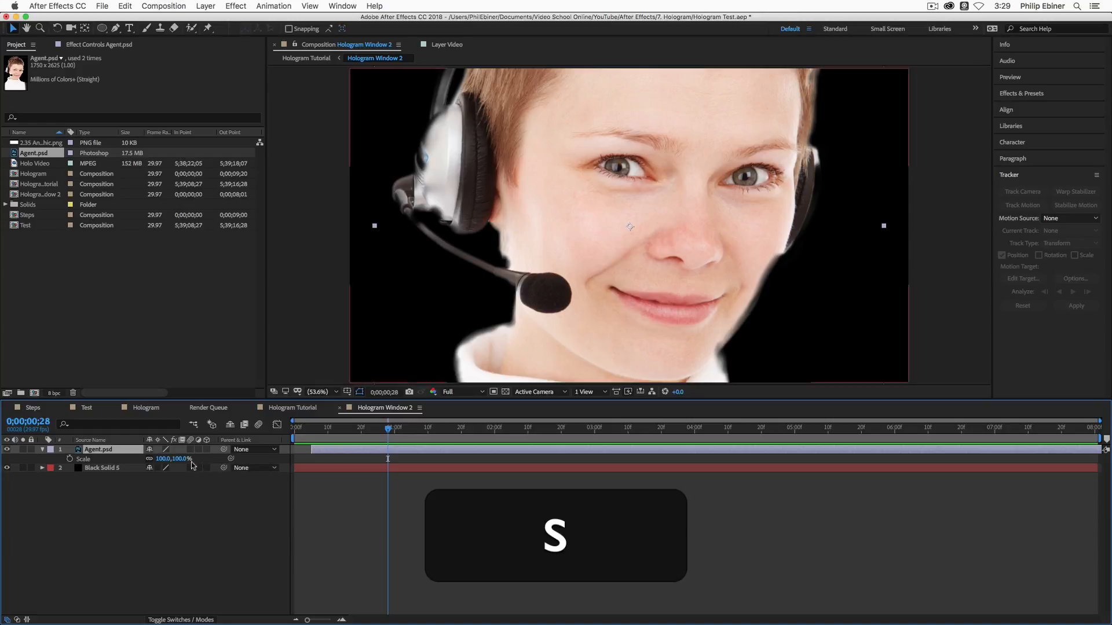
{"action": "left_click_drag", "start_coordinate": [180, 459], "coordinate": [149, 461]}
{"action": "key", "text": "v"}
{"action": "left_click_drag", "start_coordinate": [684, 183], "coordinate": [540, 175]}
Step: Delete the black solid from Hologram Window 2 and check the agent graphic in the Hologram Tutorial composition
{"action": "left_click", "coordinate": [374, 469]}
{"action": "key", "text": "BackSpace"}
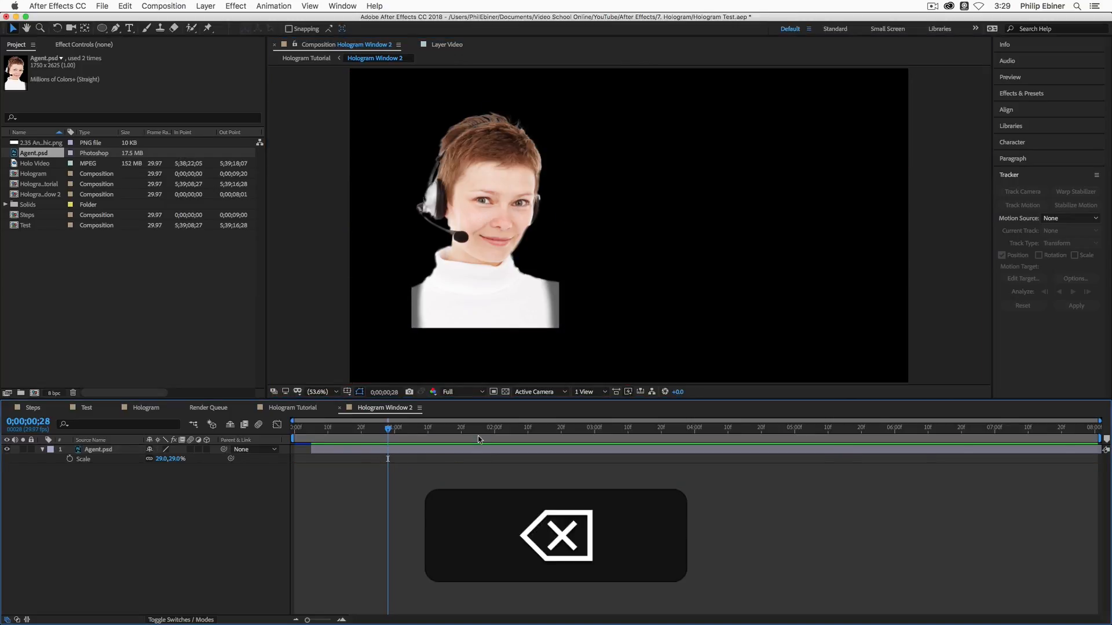
{"action": "left_click", "coordinate": [284, 408]}
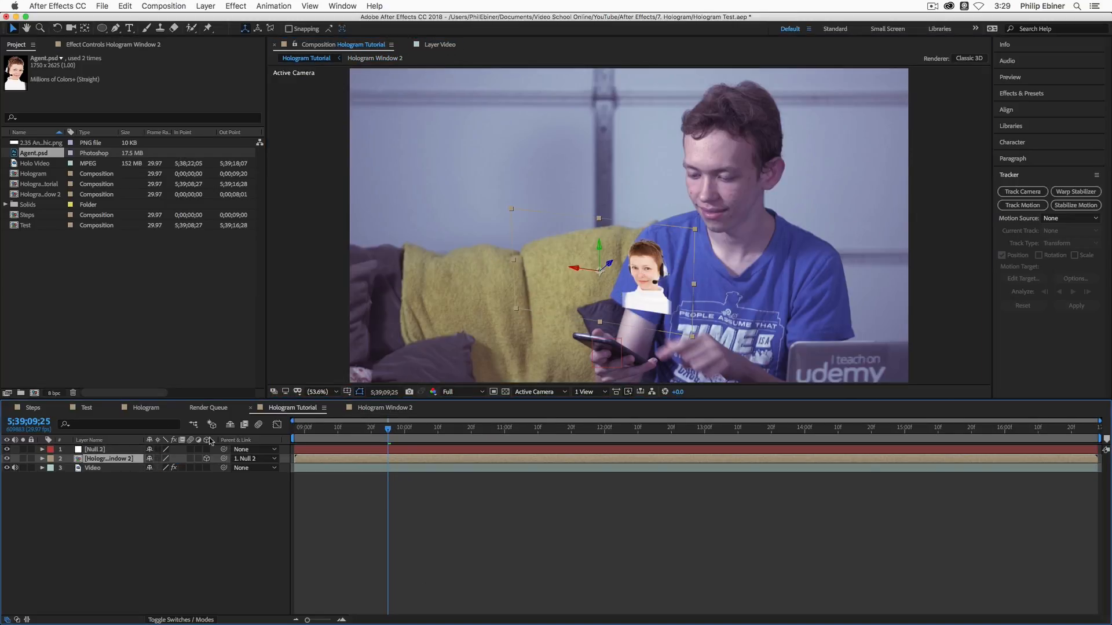
{"action": "left_click", "coordinate": [386, 408]}
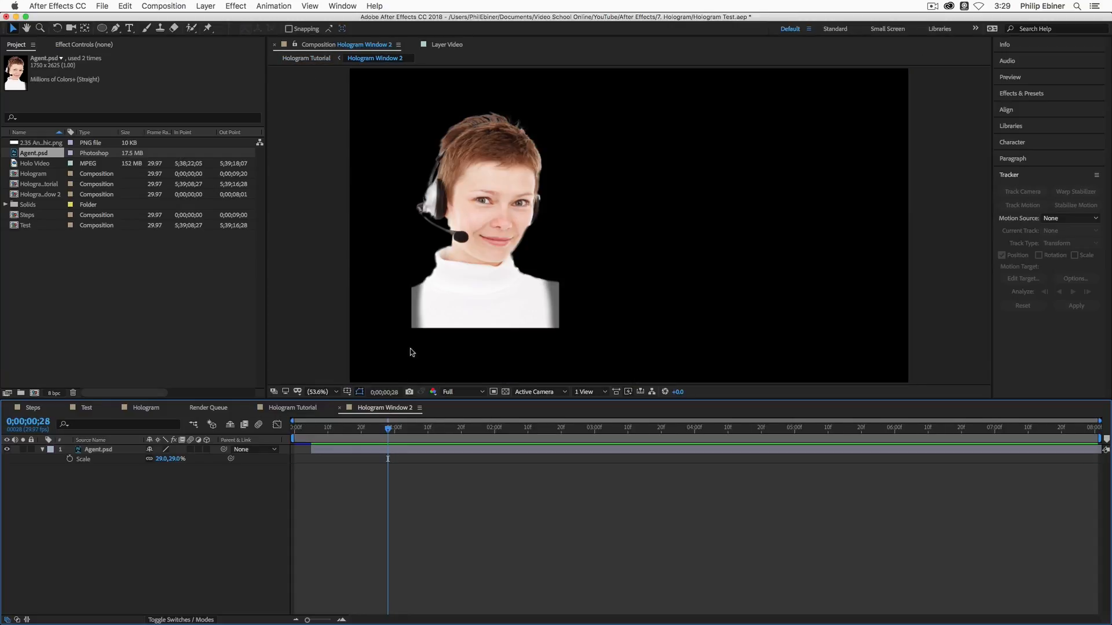
Step: Draw a text box beside the agent reading "Your mission is to create your own hologram graphic!" and, after a blank line, "Do you accept?"
{"action": "left_click", "coordinate": [129, 29]}
{"action": "left_click", "coordinate": [622, 127]}
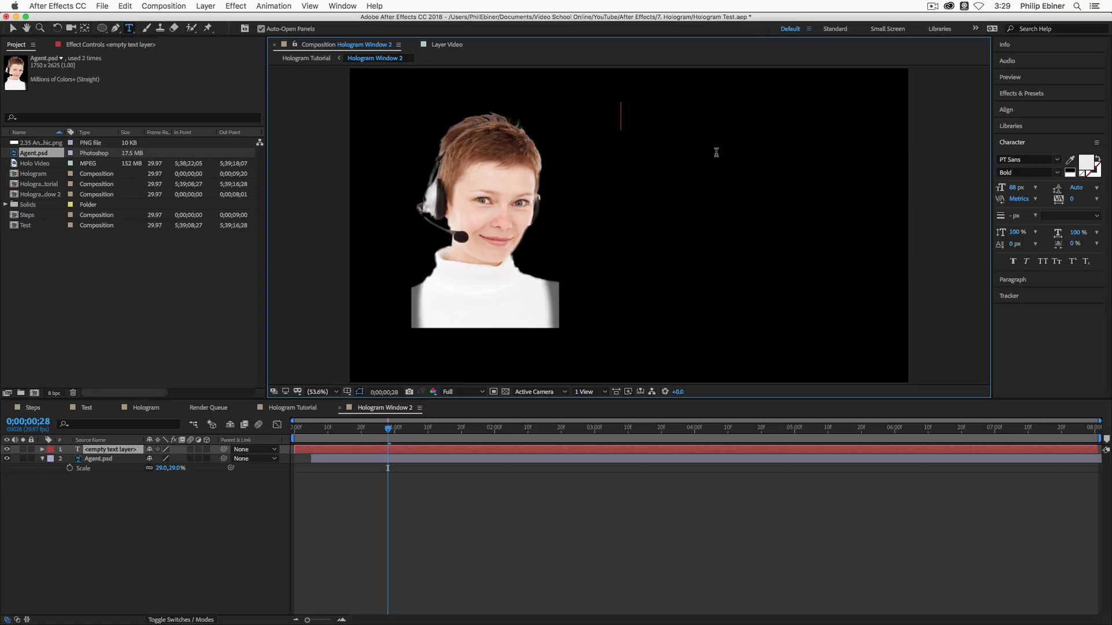
{"action": "key", "text": "super+z"}
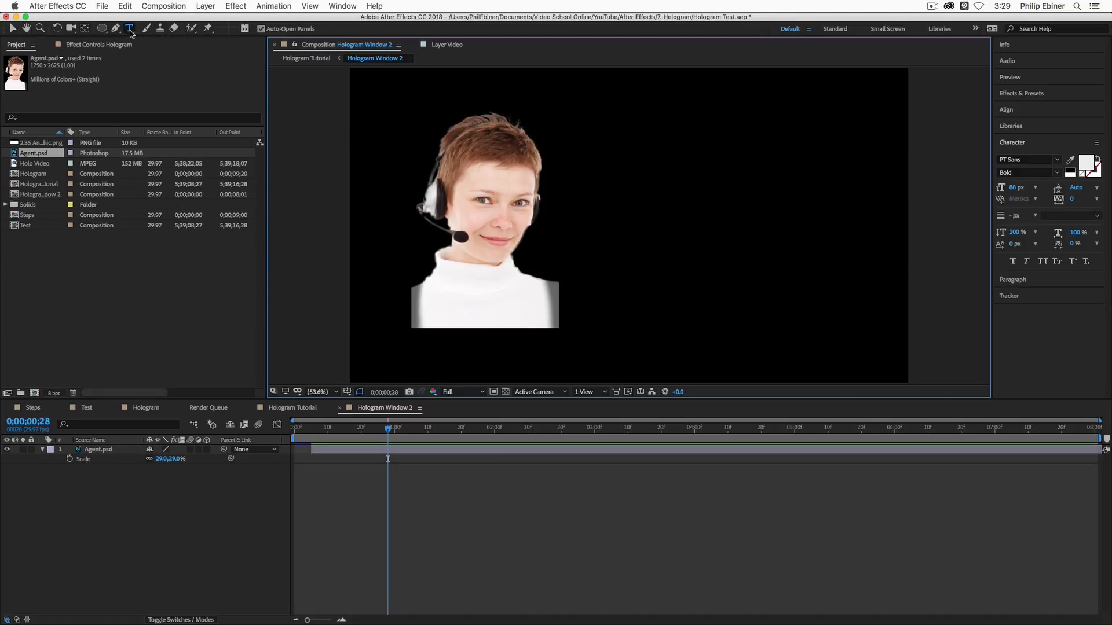
{"action": "left_click_drag", "start_coordinate": [607, 99], "coordinate": [880, 333]}
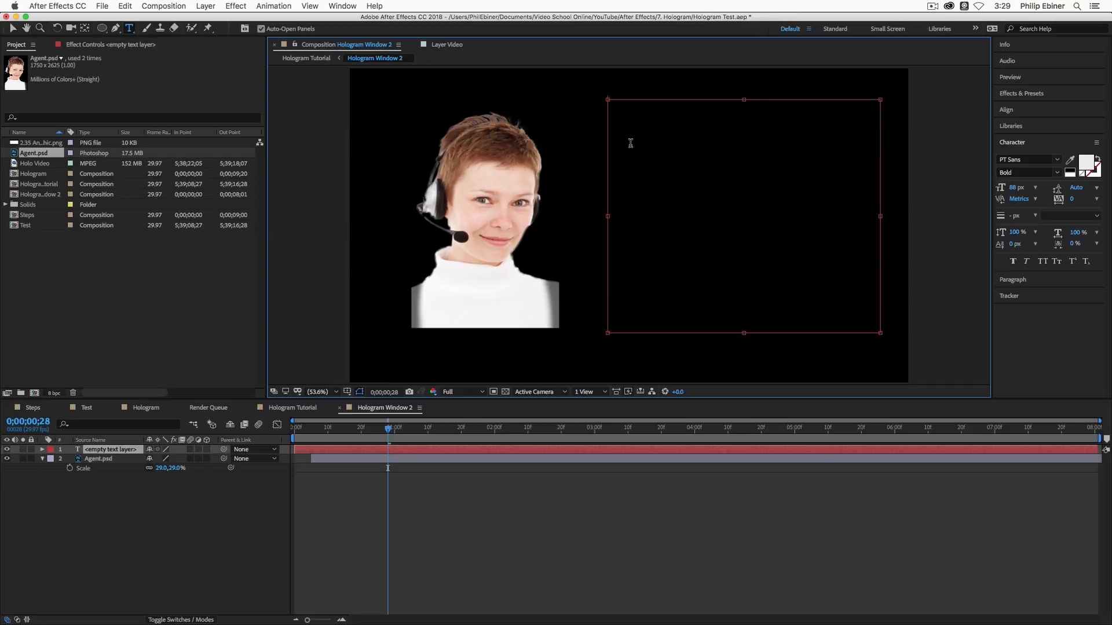
{"action": "type", "text": "Your mission is to g"}
{"action": "key", "text": "BackSpace"}
{"action": "type", "text": "create your own hologram grap"}
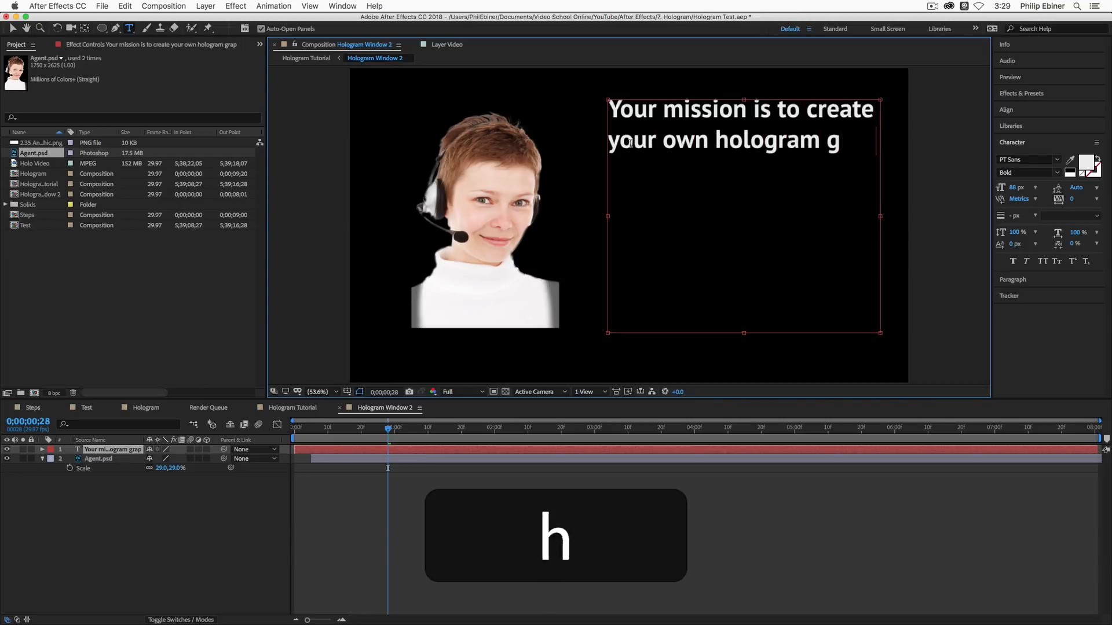
{"action": "type", "text": "hic!"}
{"action": "key", "text": "shift+Return"}
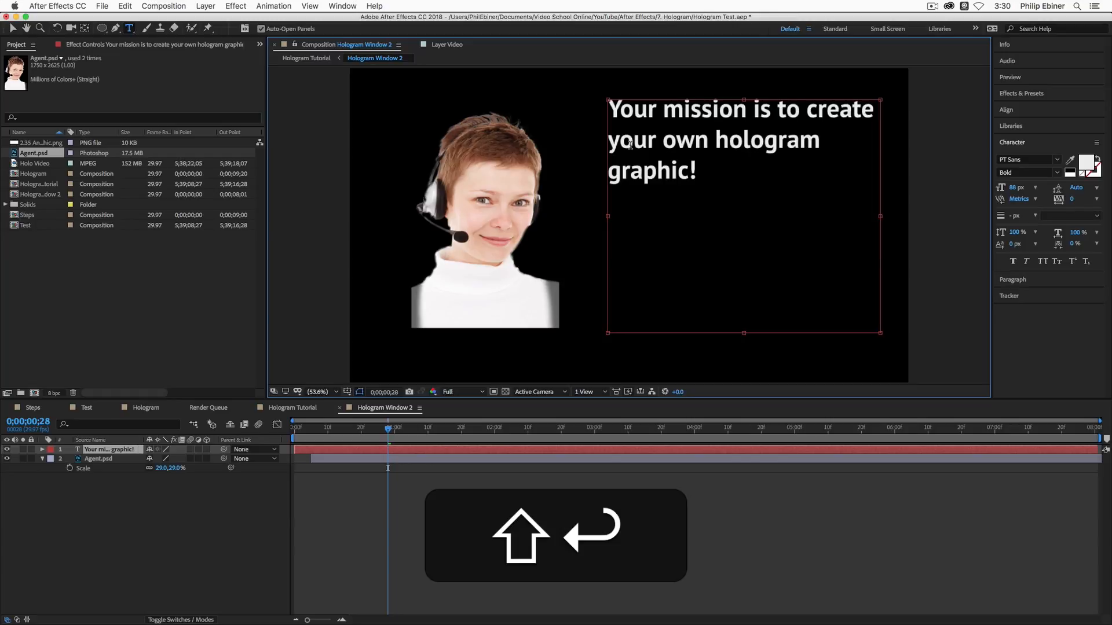
{"action": "key", "text": "shift+Return"}
{"action": "type", "text": "Do you accept?"}
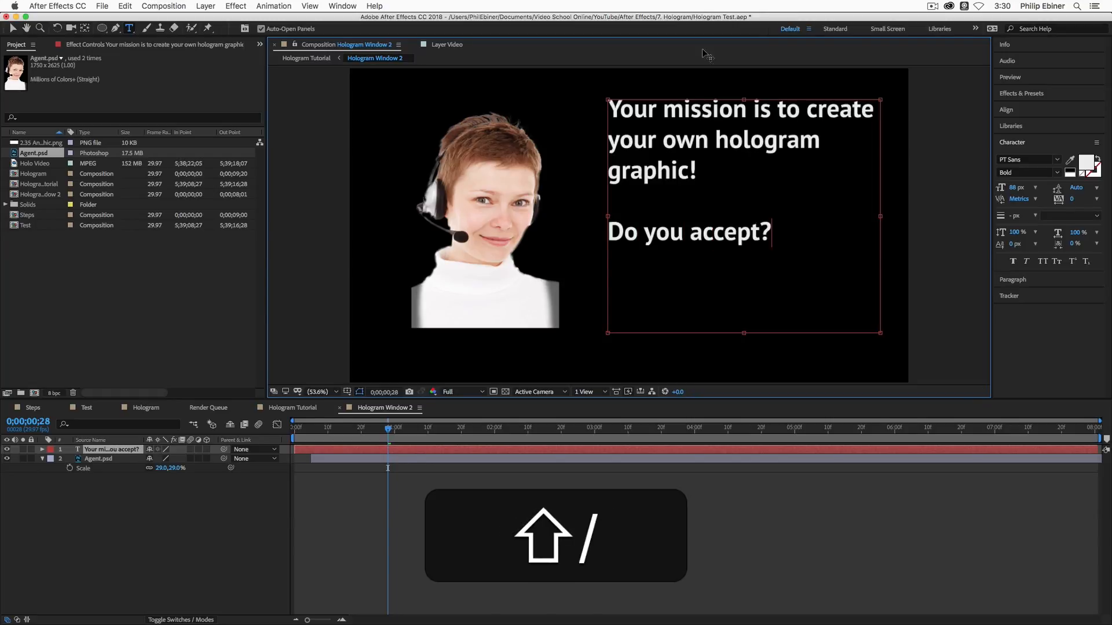
Step: Set the mission text's size to 114 px and move the text slightly down and closer to the agent
{"action": "key", "text": "super+a"}
{"action": "left_click_drag", "start_coordinate": [1015, 187], "coordinate": [1028, 188]}
{"action": "left_click", "coordinate": [470, 498]}
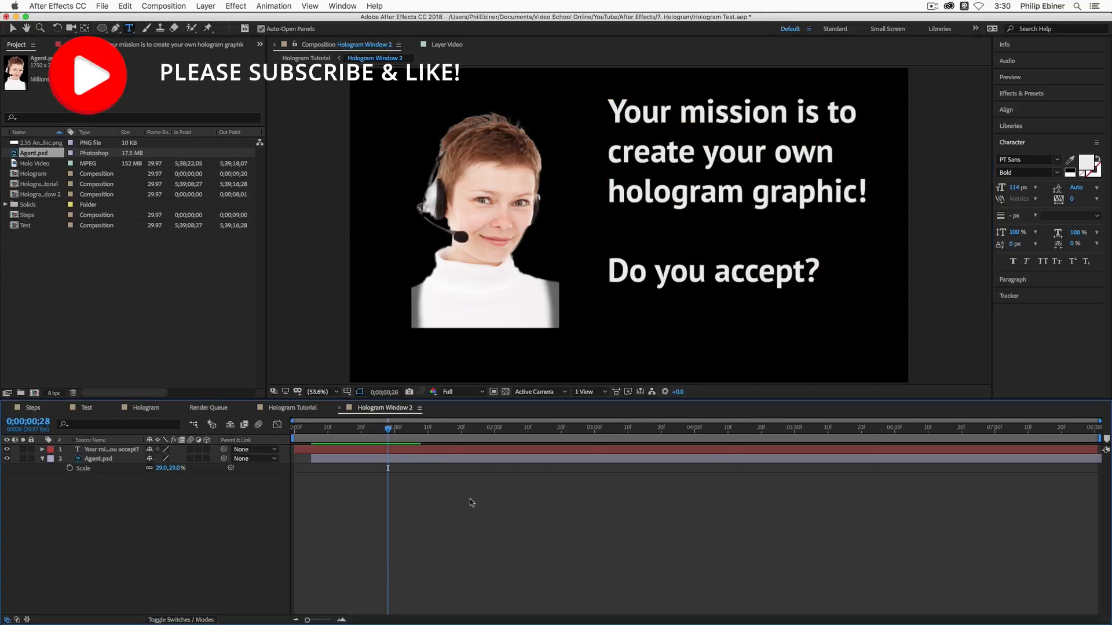
{"action": "key", "text": "v"}
{"action": "left_click_drag", "start_coordinate": [689, 156], "coordinate": [673, 184]}
{"action": "left_click", "coordinate": [307, 574]}
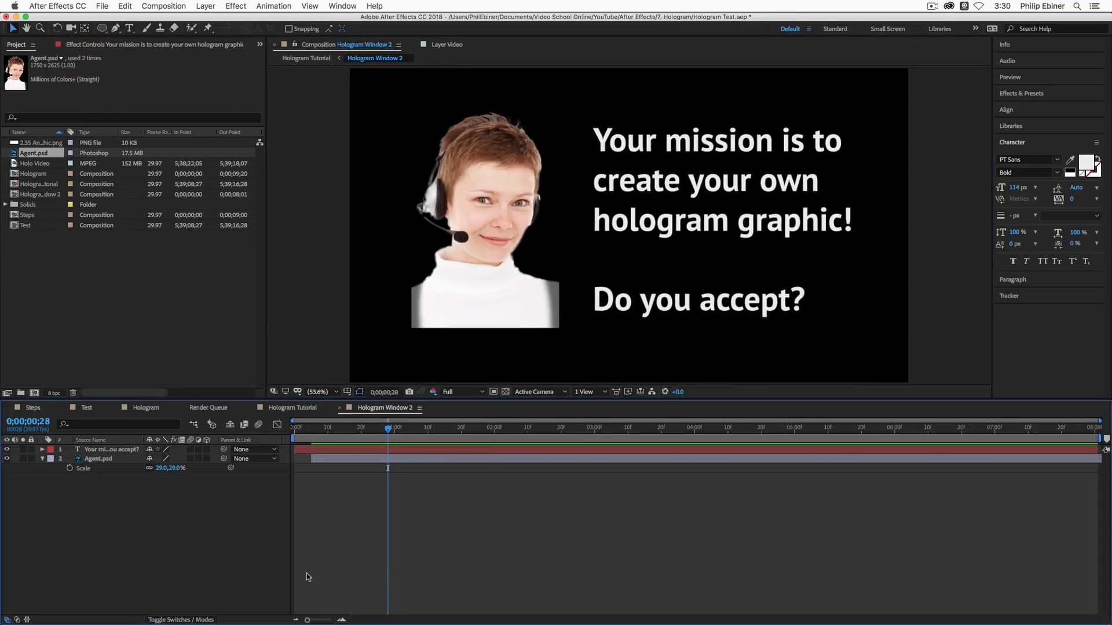
Step: Examine the window's orientation in Hologram Tutorial and the finished Test and Hologram compositions, ending back in Hologram Window 2
{"action": "left_click", "coordinate": [303, 411]}
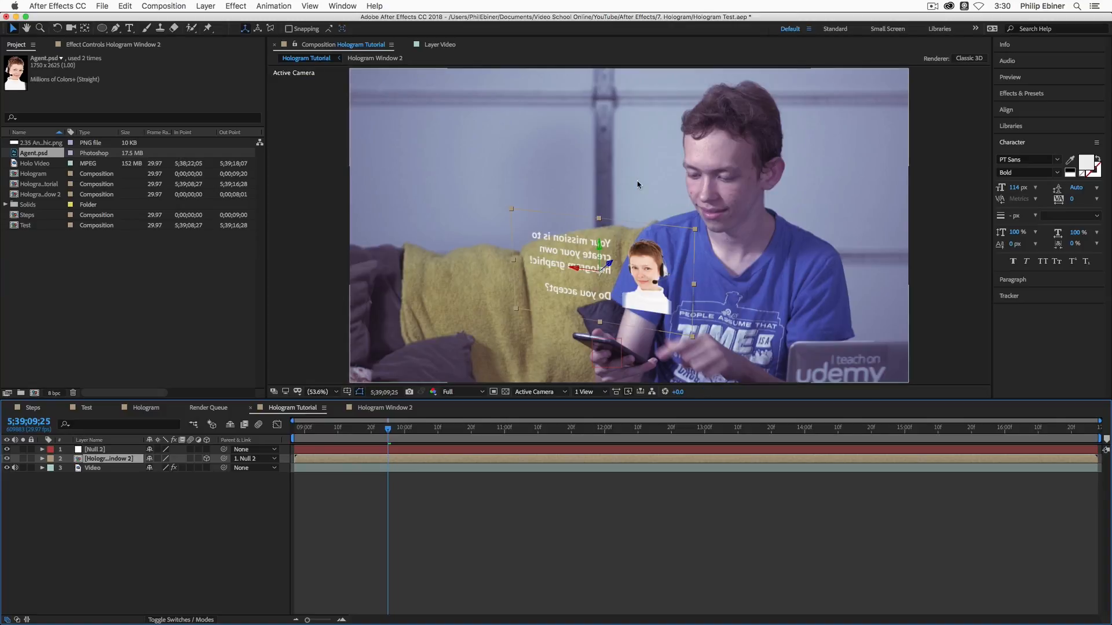
{"action": "left_click", "coordinate": [381, 408]}
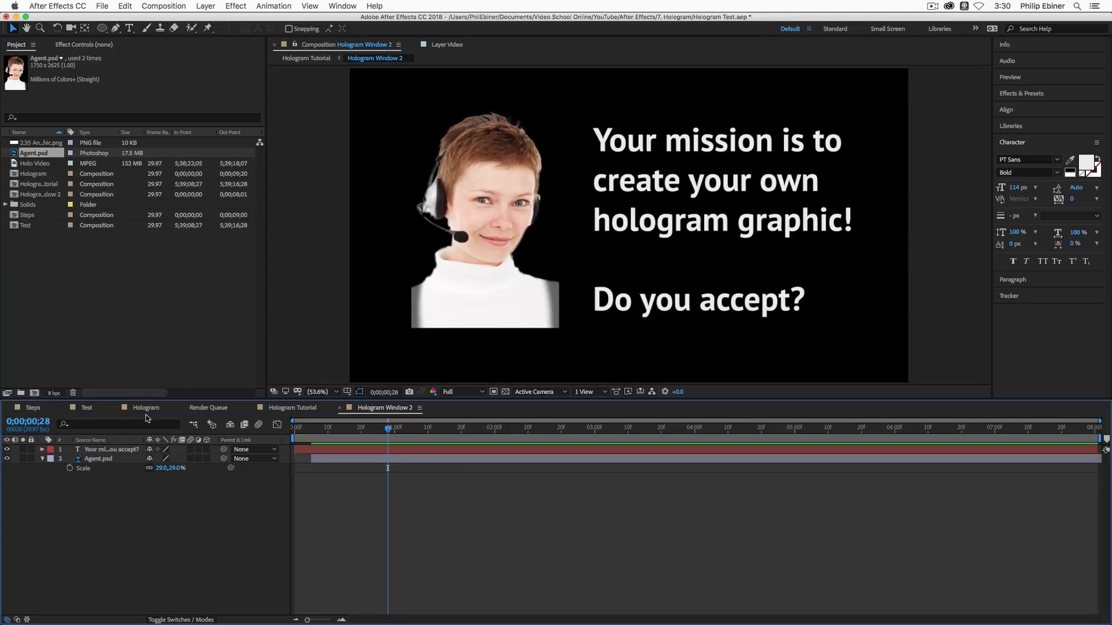
{"action": "left_click", "coordinate": [87, 409]}
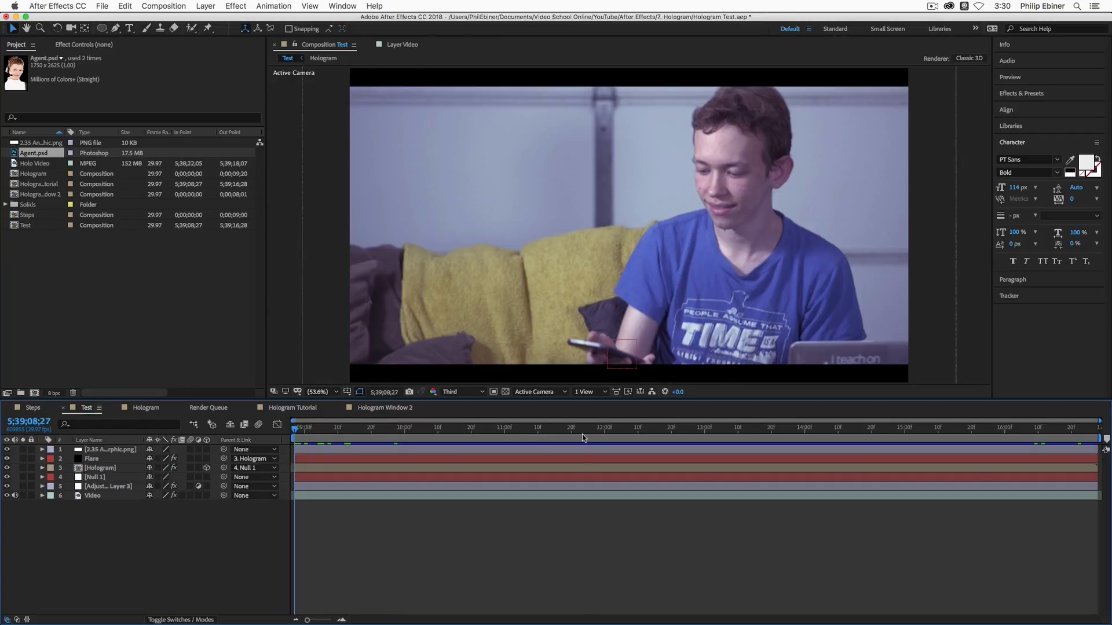
{"action": "left_click_drag", "start_coordinate": [583, 438], "coordinate": [615, 438]}
{"action": "left_click", "coordinate": [146, 409]}
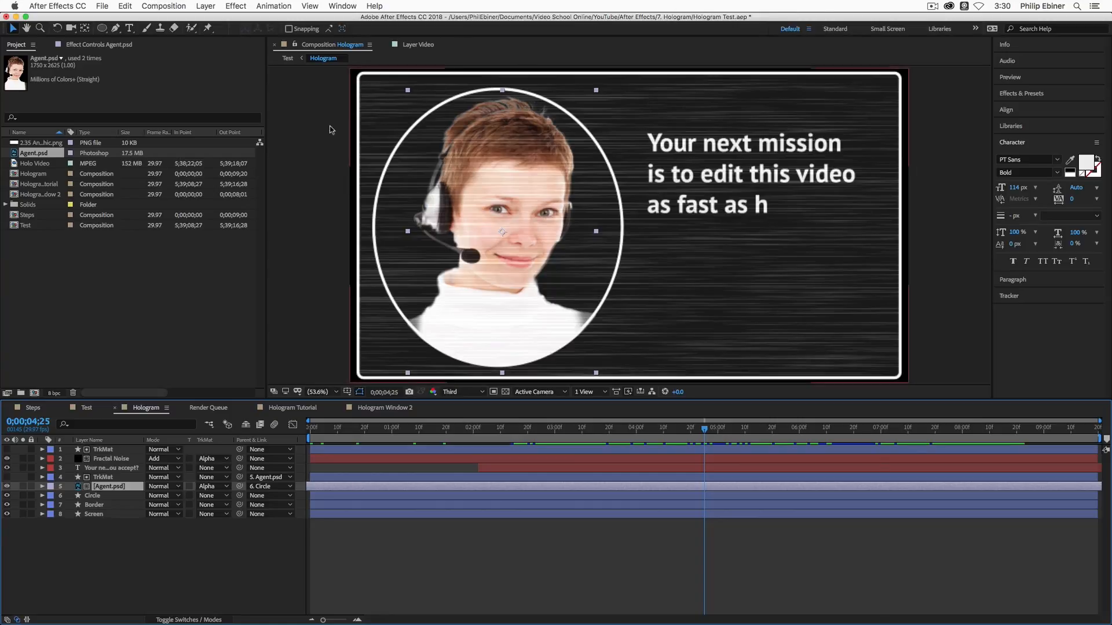
{"action": "left_click", "coordinate": [401, 412]}
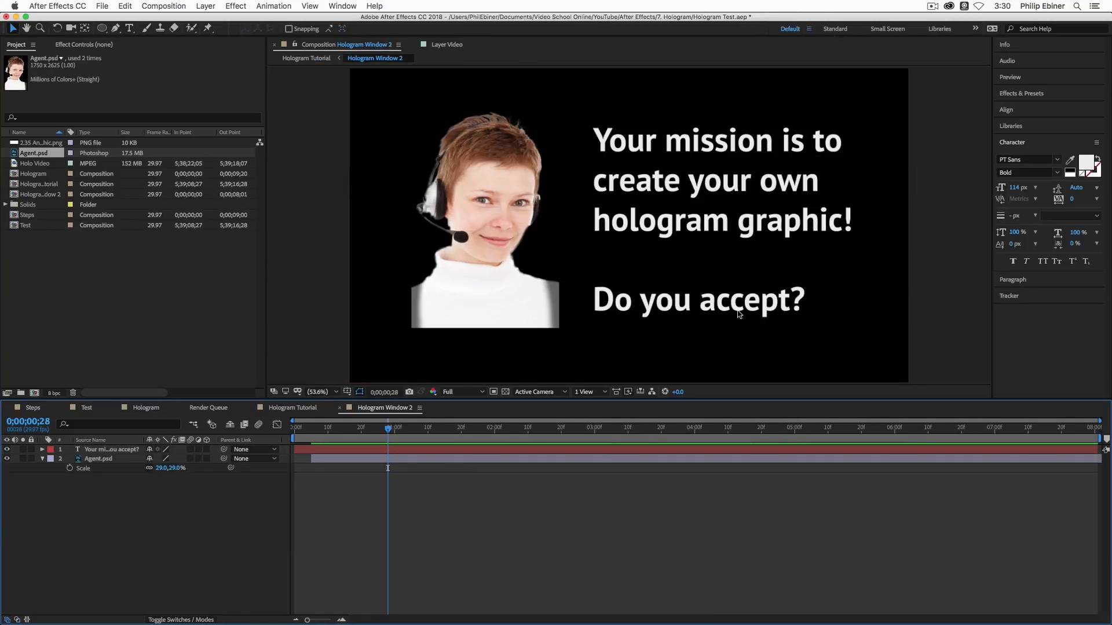
Step: Draw a vertical ellipse with a 10 px outline around the agent, then widen it slightly and centre it on the agent
{"action": "left_click_drag", "start_coordinate": [104, 31], "coordinate": [144, 56]}
{"action": "mouse_move", "coordinate": [484, 213]}
{"action": "left_mouse_down"}
{"action": "mouse_move", "coordinate": [530, 291]}
{"action": "mouse_move", "coordinate": [528, 262]}
{"action": "mouse_move", "coordinate": [590, 354]}
{"action": "mouse_move", "coordinate": [552, 303]}
{"action": "mouse_move", "coordinate": [662, 335]}
{"action": "mouse_move", "coordinate": [542, 319]}
{"action": "mouse_move", "coordinate": [577, 344]}
{"action": "left_mouse_up"}
{"action": "key", "text": "v"}
{"action": "left_click_drag", "start_coordinate": [502, 169], "coordinate": [505, 183]}
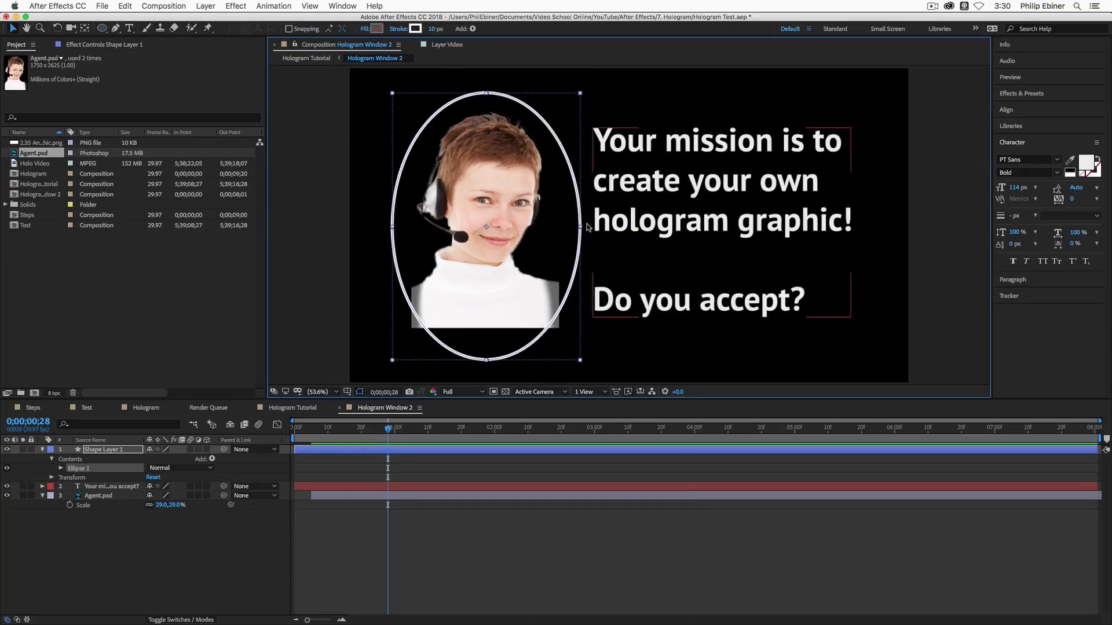
{"action": "left_click_drag", "start_coordinate": [581, 227], "coordinate": [585, 227]}
{"action": "left_click_drag", "start_coordinate": [462, 204], "coordinate": [461, 200]}
Step: Move the Agent.psd layer above the ellipse's shape layer and rename the shape layer Circle
{"action": "left_click", "coordinate": [145, 496]}
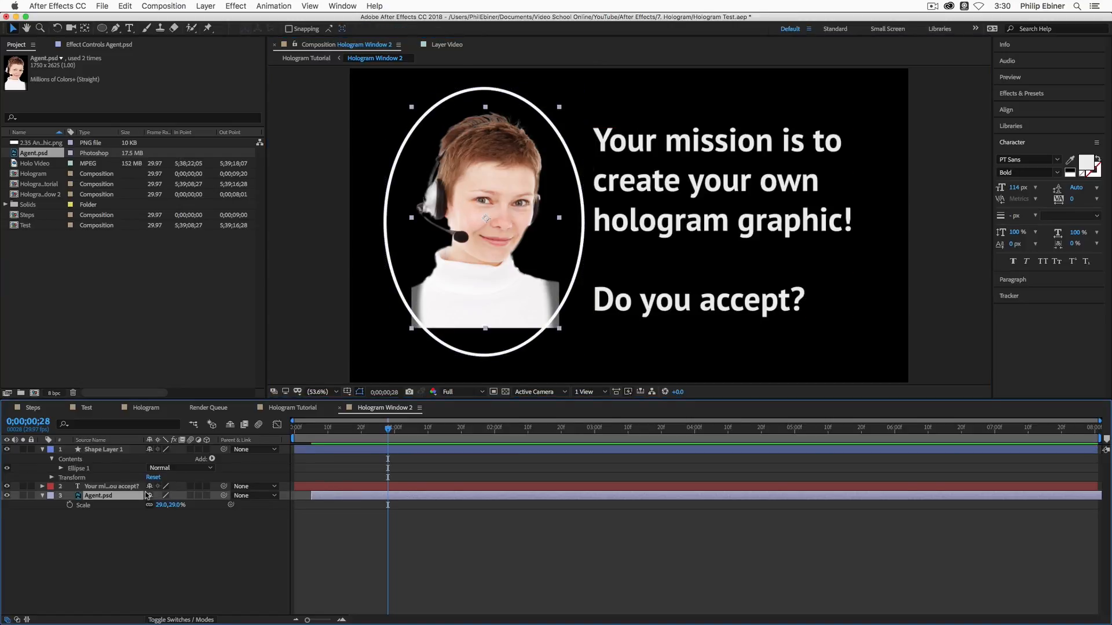
{"action": "left_click_drag", "start_coordinate": [114, 499], "coordinate": [123, 449]}
{"action": "left_click", "coordinate": [115, 469]}
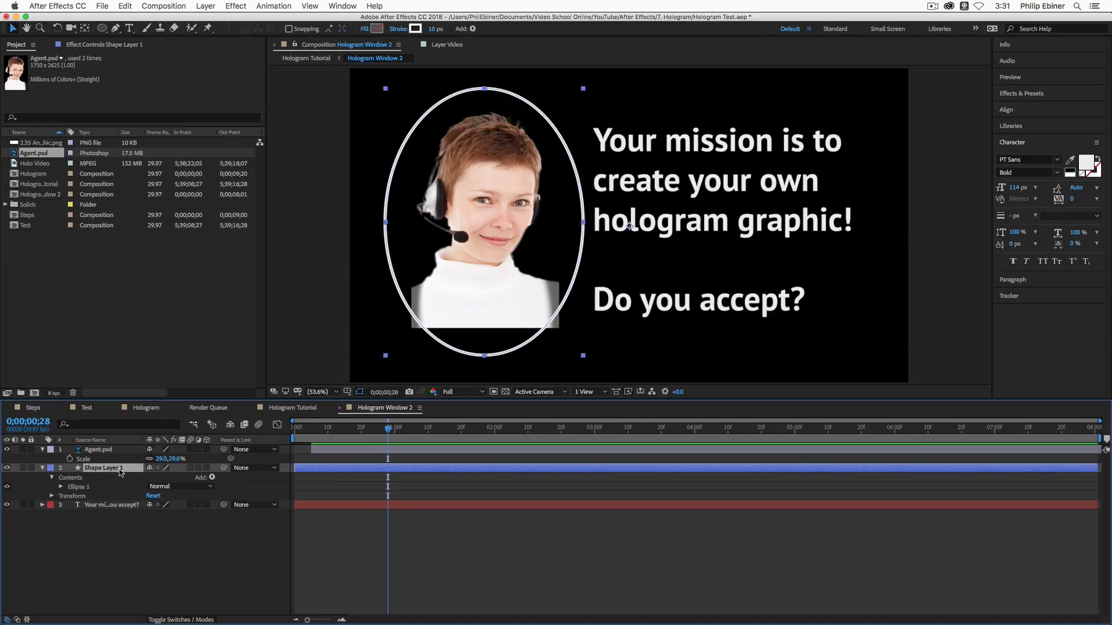
{"action": "key", "text": "Return"}
{"action": "type", "text": "Circle"}
{"action": "key", "text": "Return"}
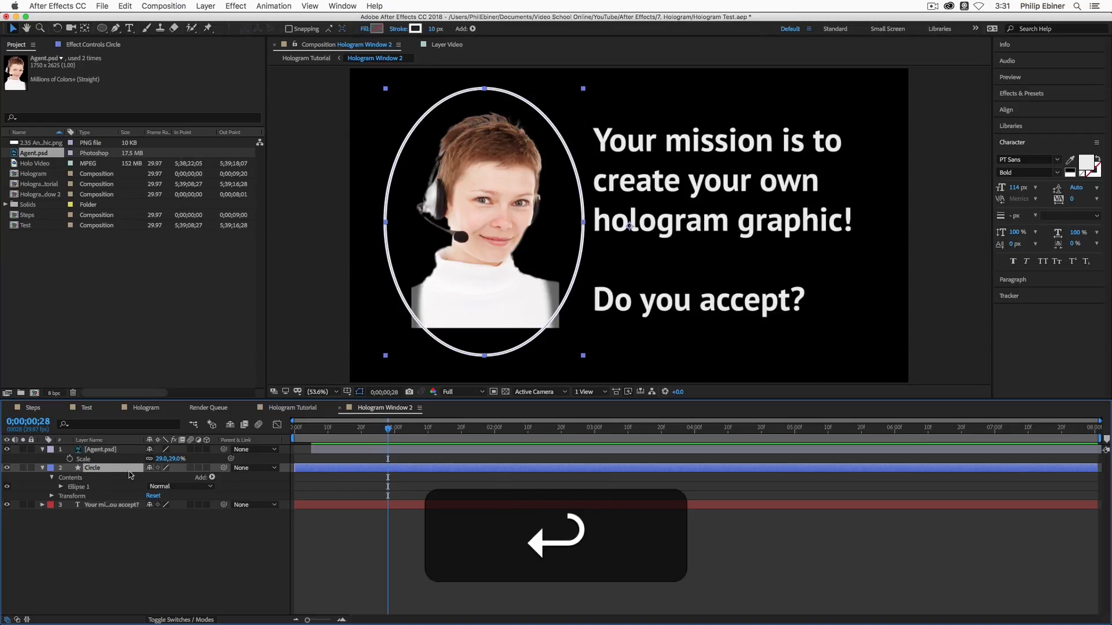
Step: Scale the Agent.psd layer to 36% and move the agent down so the head fits inside the ellipse and the shoulders overlap its lower edge
{"action": "left_click", "coordinate": [107, 449]}
{"action": "mouse_move", "coordinate": [175, 460]}
{"action": "left_mouse_down"}
{"action": "mouse_move", "coordinate": [188, 459]}
{"action": "mouse_move", "coordinate": [179, 459]}
{"action": "left_mouse_up"}
{"action": "key", "text": "v"}
{"action": "left_click_drag", "start_coordinate": [496, 191], "coordinate": [500, 203]}
{"action": "left_click_drag", "start_coordinate": [497, 140], "coordinate": [498, 145]}
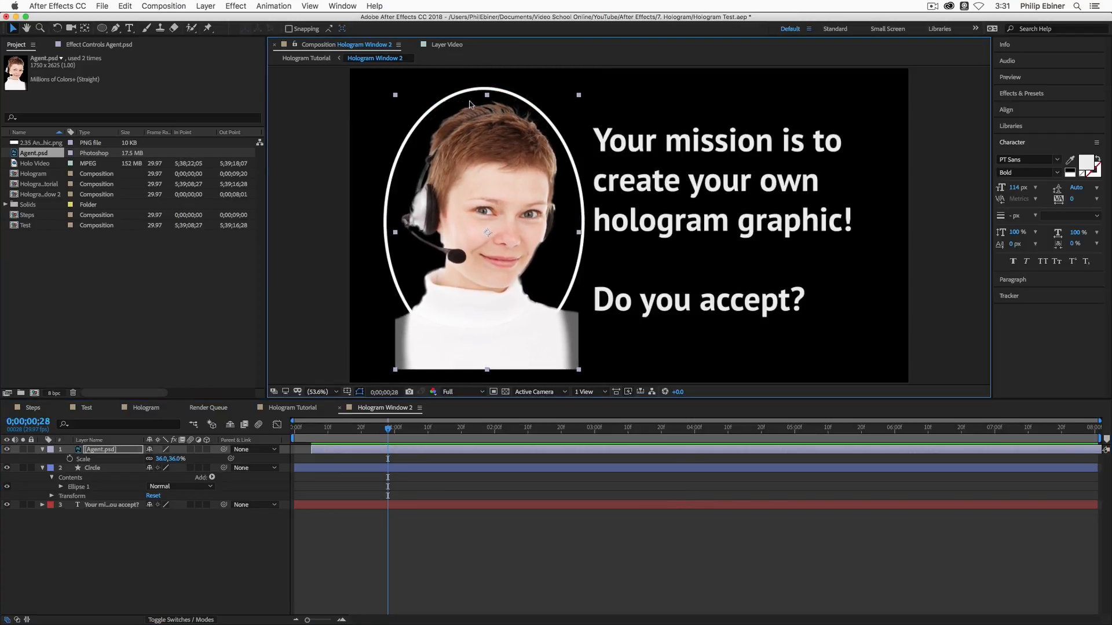
Step: Duplicate the Circle layer and place the copy directly above Agent.psd in the layer stack
{"action": "left_click", "coordinate": [106, 470]}
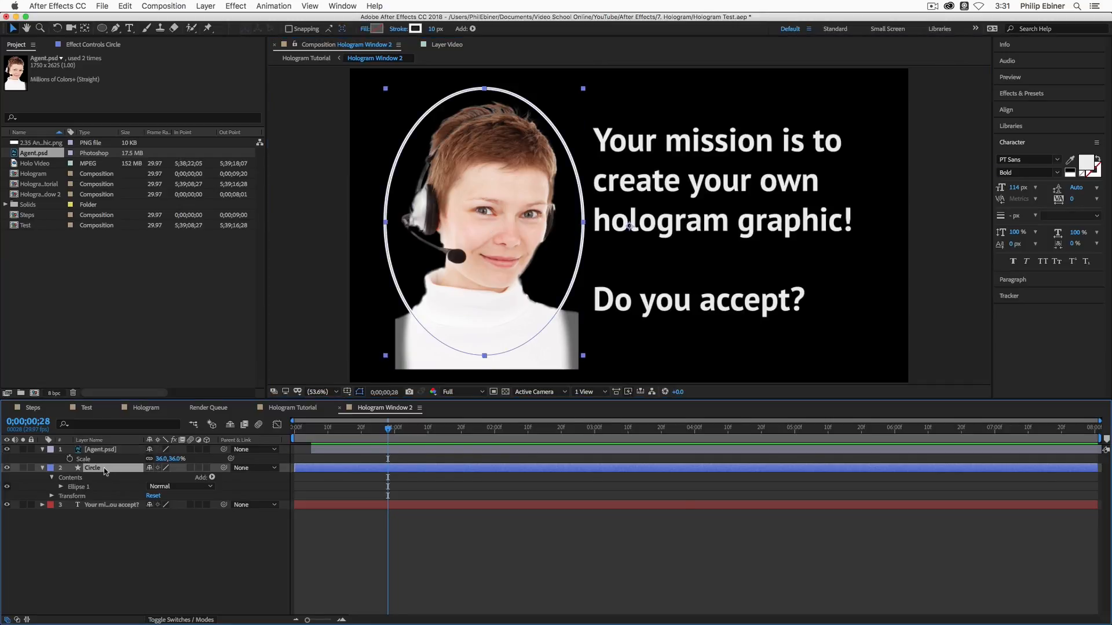
{"action": "key", "text": "super+d"}
{"action": "left_click_drag", "start_coordinate": [112, 450], "coordinate": [314, 460]}
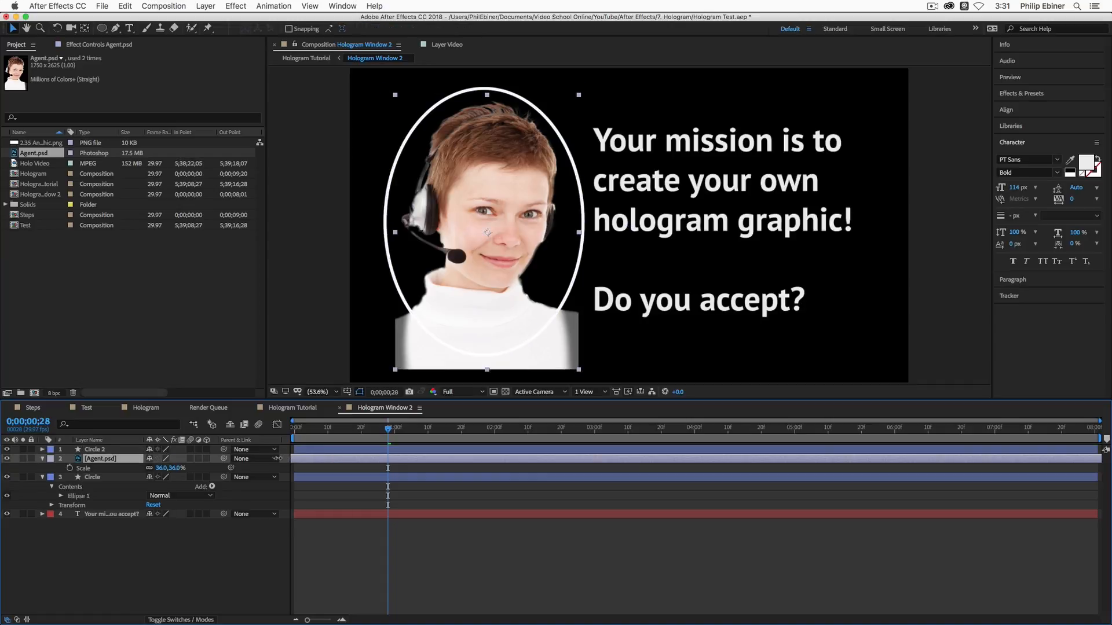
{"action": "left_click", "coordinate": [342, 450]}
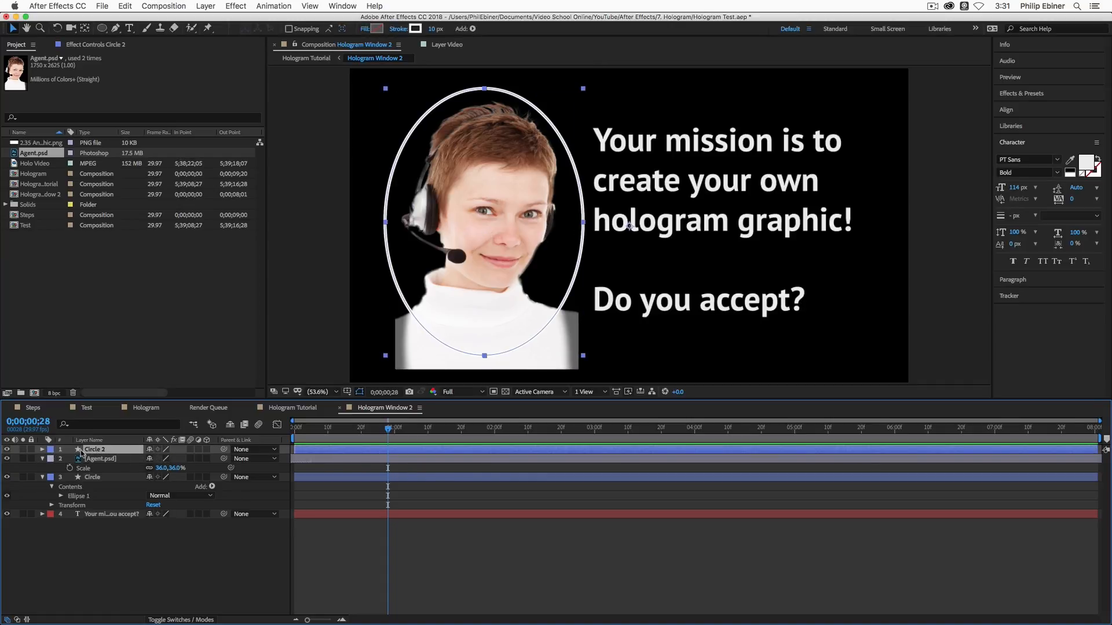
{"action": "left_click", "coordinate": [109, 458]}
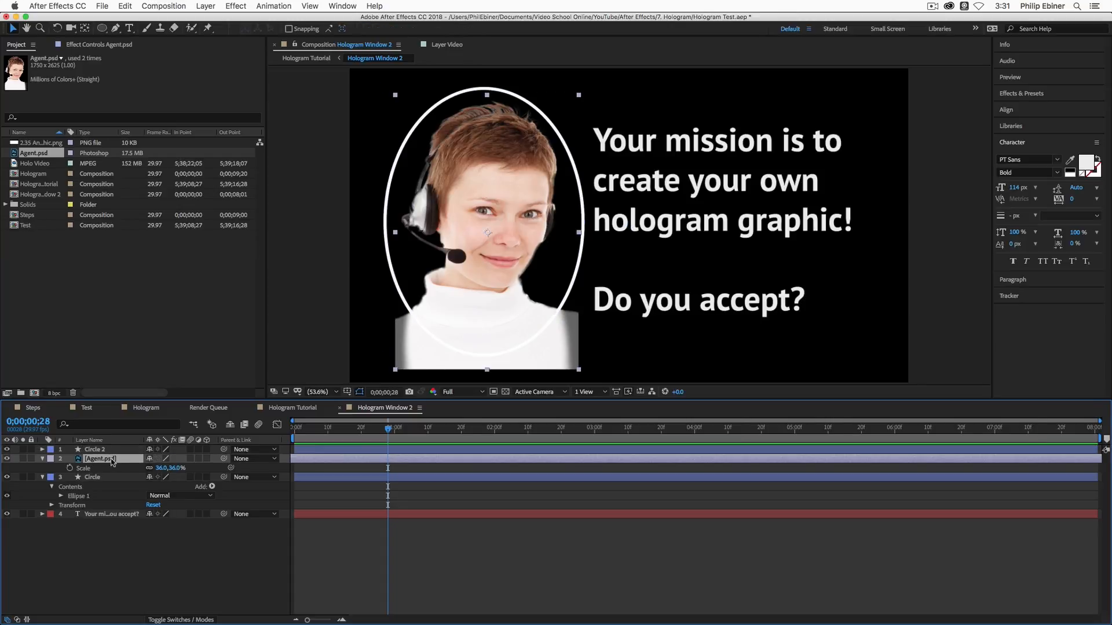
Step: Set the Agent.psd layer's track matte to Alpha Matte "Circle 2"
{"action": "left_click", "coordinate": [195, 619]}
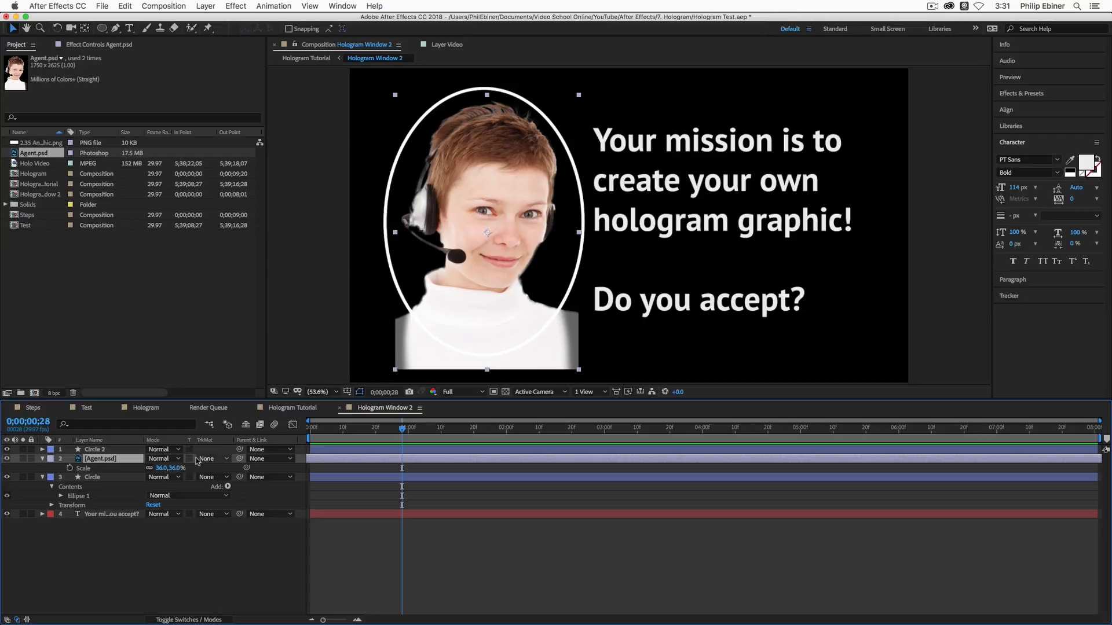
{"action": "left_click", "coordinate": [221, 461]}
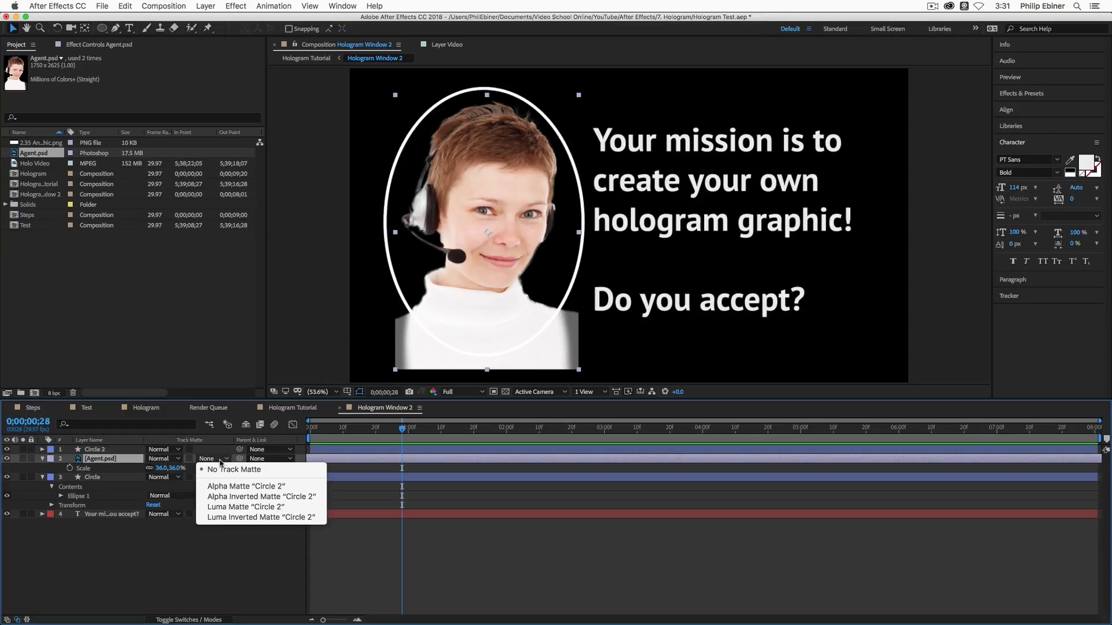
{"action": "left_click", "coordinate": [232, 487]}
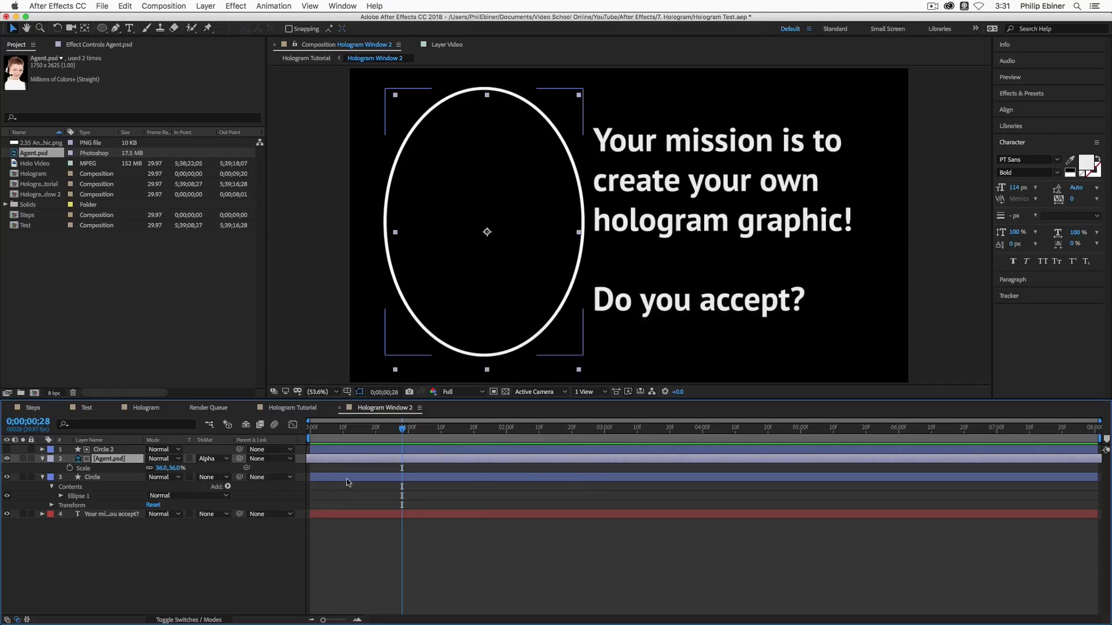
Step: Give the Circle 2 matte a solid white fill and a 0 px stroke, and check its shape by briefly showing the layer
{"action": "left_click", "coordinate": [106, 451]}
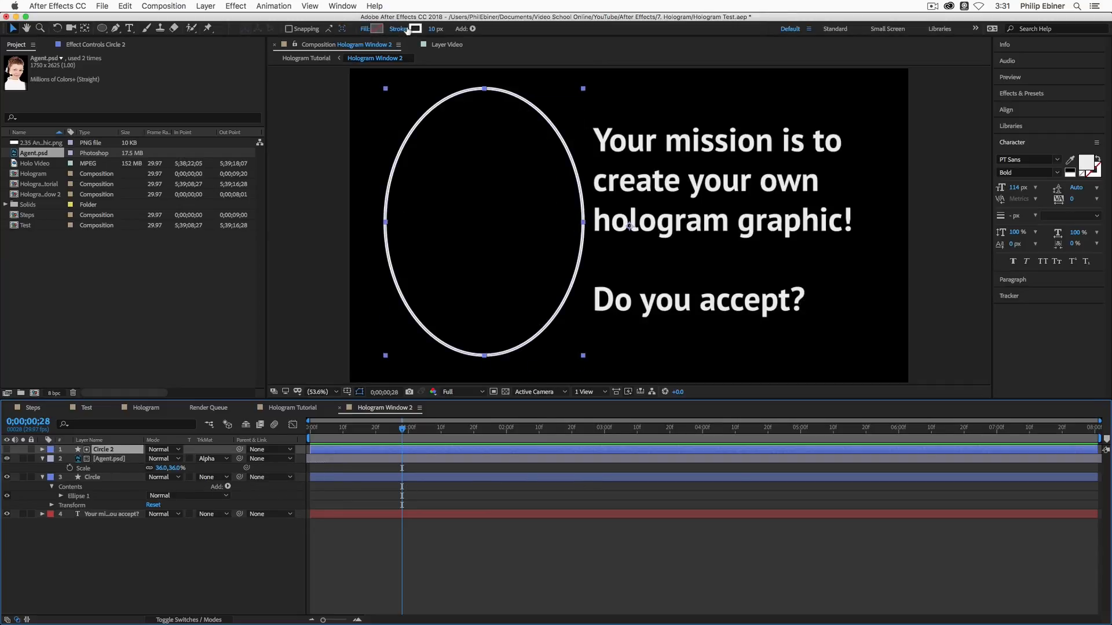
{"action": "left_click", "coordinate": [377, 29]}
{"action": "left_click_drag", "start_coordinate": [493, 409], "coordinate": [393, 312]}
{"action": "left_click", "coordinate": [667, 356]}
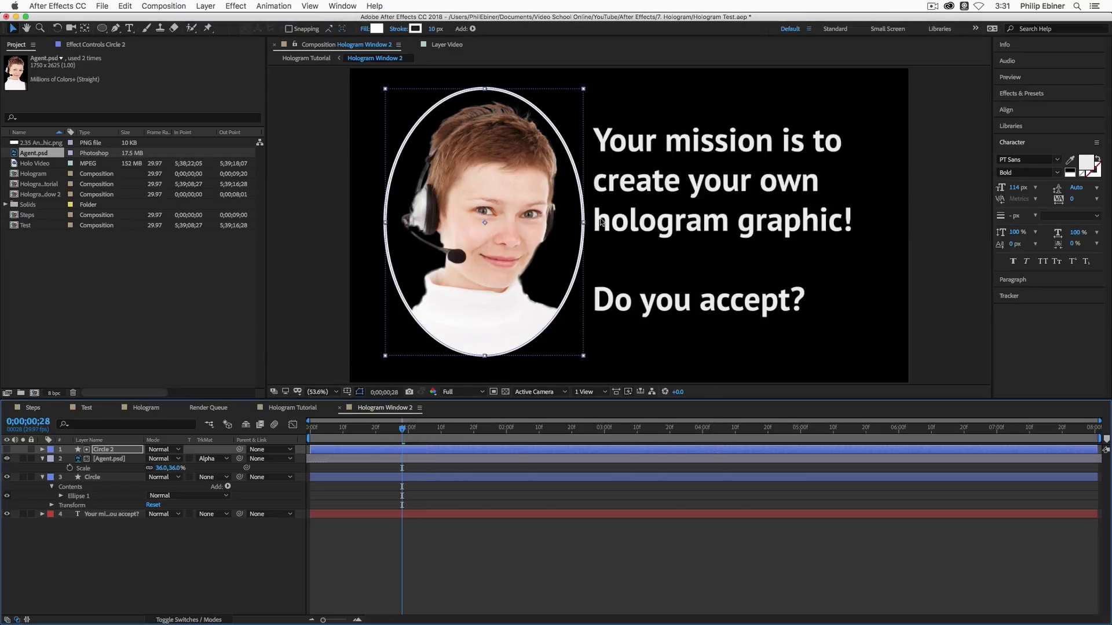
{"action": "left_click_drag", "start_coordinate": [434, 29], "coordinate": [316, 29]}
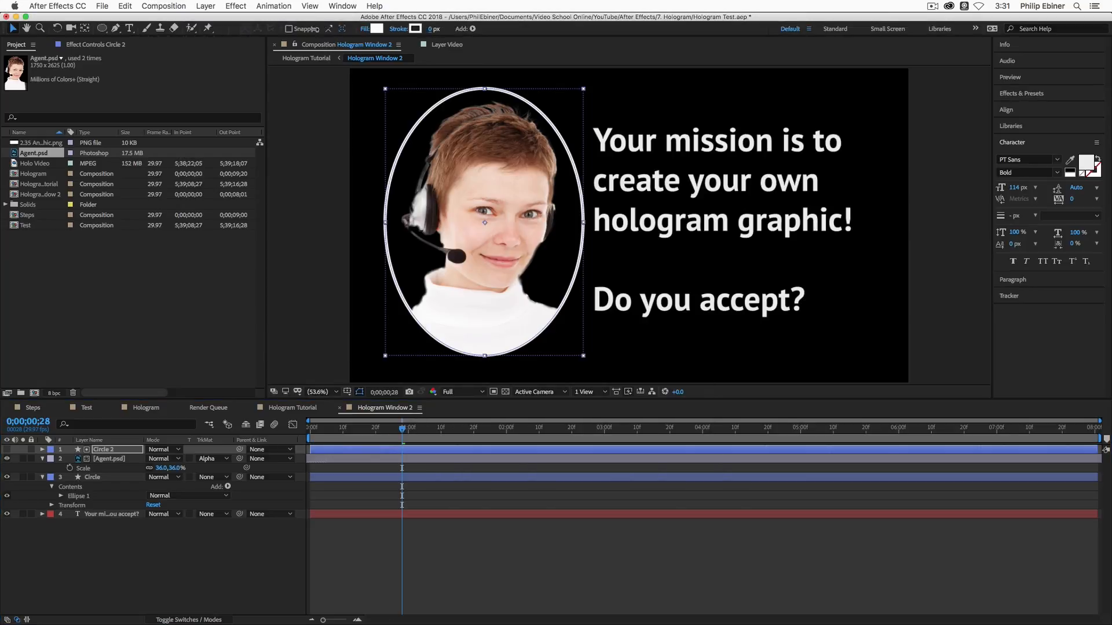
{"action": "left_click", "coordinate": [337, 496]}
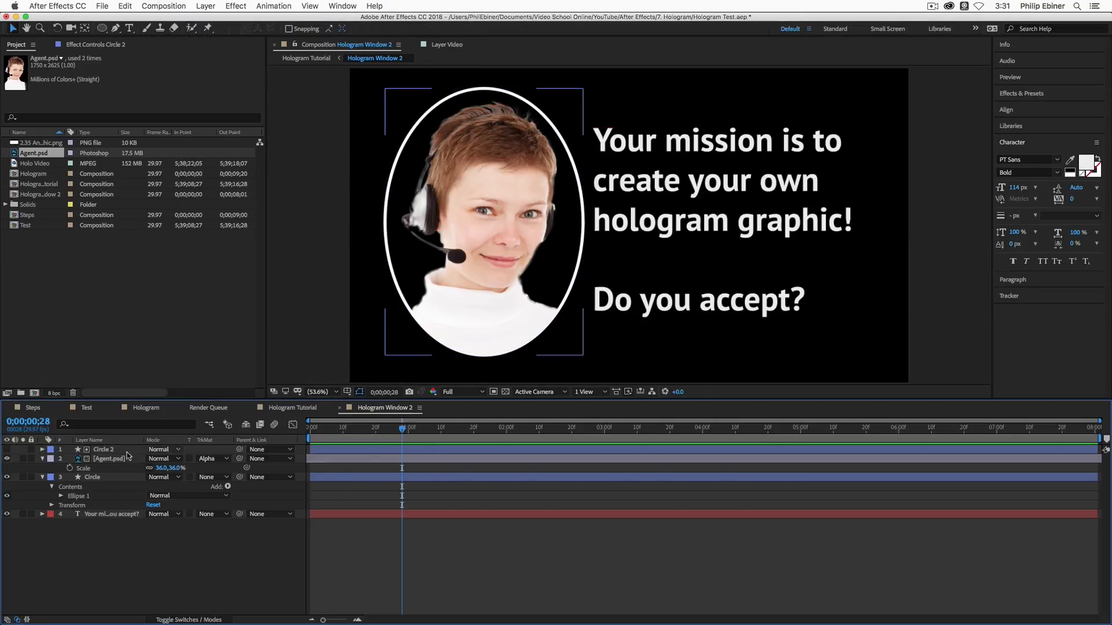
{"action": "left_click", "coordinate": [6, 450]}
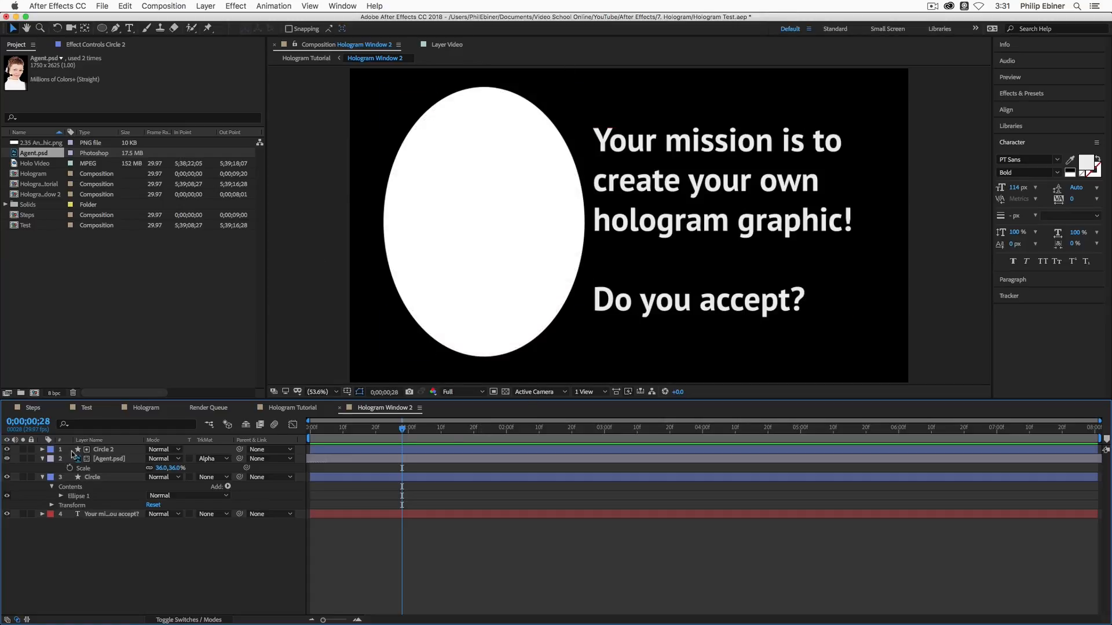
{"action": "left_click", "coordinate": [7, 450]}
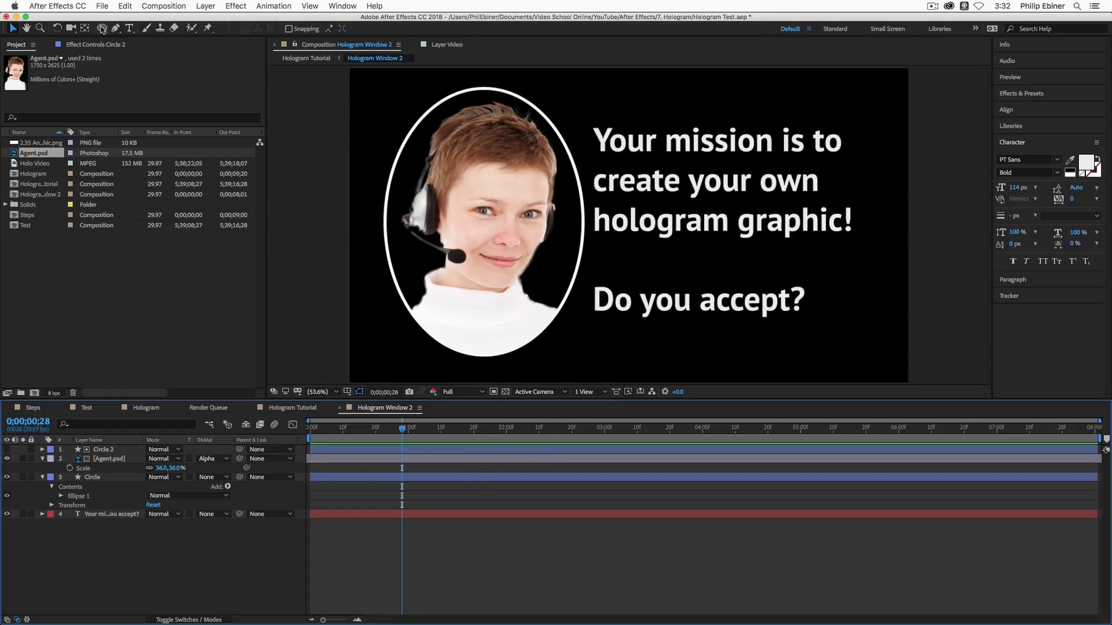
Step: Create a rounded rectangle covering the whole Hologram Window 2 frame on its own shape layer and scale that layer to 96%
{"action": "left_click_drag", "start_coordinate": [101, 29], "coordinate": [149, 31]}
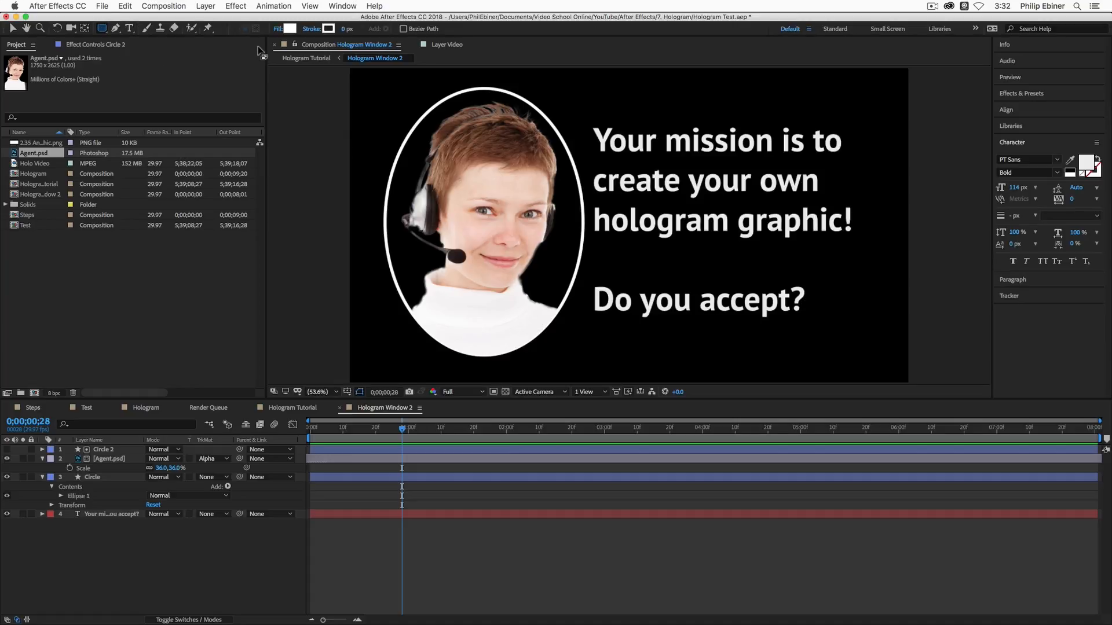
{"action": "double_click", "coordinate": [102, 29]}
{"action": "key", "text": "v"}
{"action": "left_click", "coordinate": [107, 458]}
{"action": "key", "text": "s"}
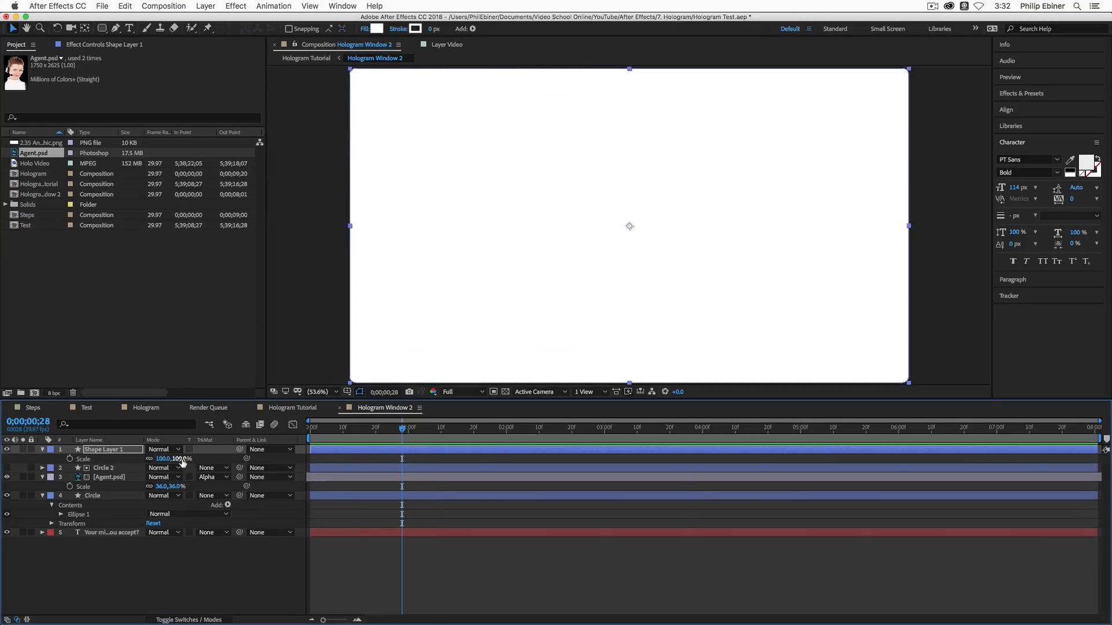
{"action": "mouse_move", "coordinate": [181, 461]}
{"action": "left_mouse_down"}
{"action": "mouse_move", "coordinate": [169, 460]}
{"action": "mouse_move", "coordinate": [183, 464]}
{"action": "left_mouse_up"}
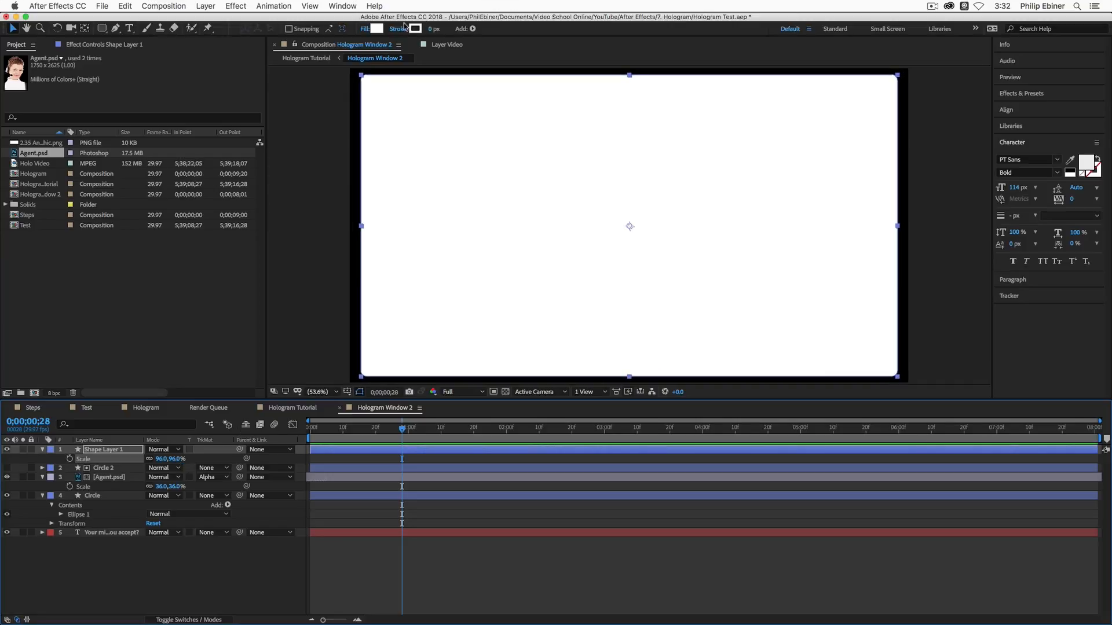
Step: Set the rounded rectangle's fill opacity to 10%, keeping the fill white
{"action": "left_click", "coordinate": [376, 29]}
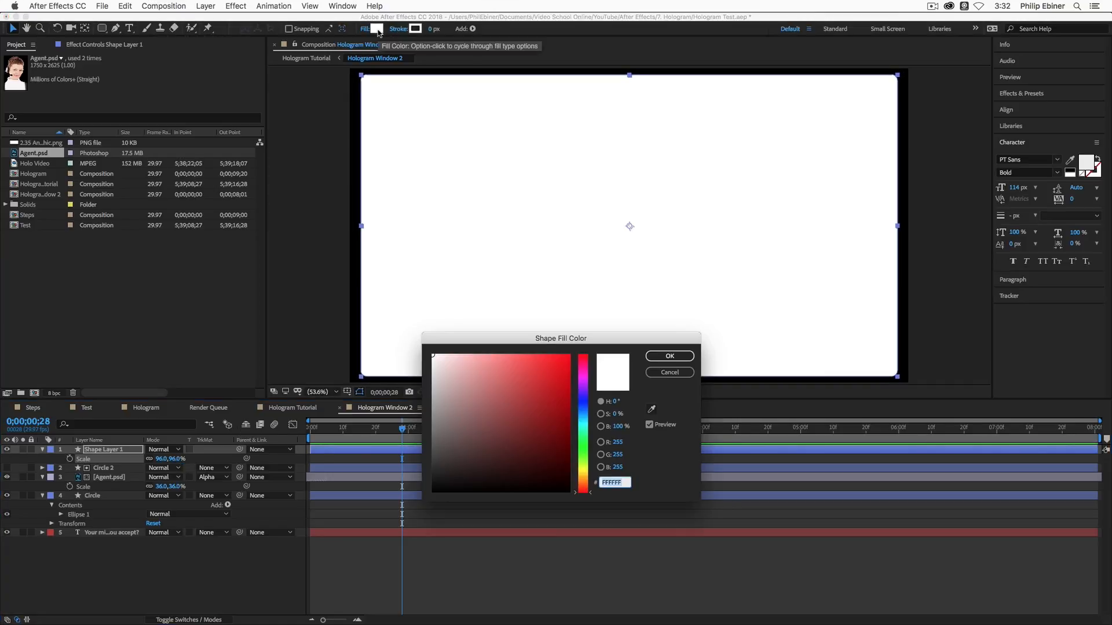
{"action": "left_click", "coordinate": [669, 373]}
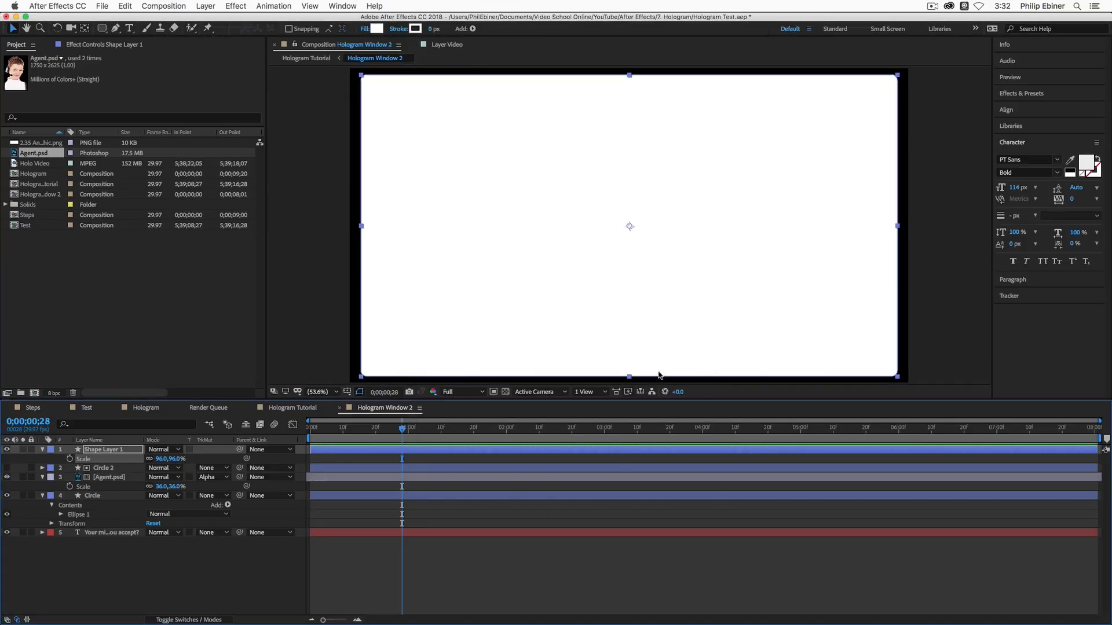
{"action": "left_click", "coordinate": [43, 450]}
{"action": "left_click", "coordinate": [43, 450]}
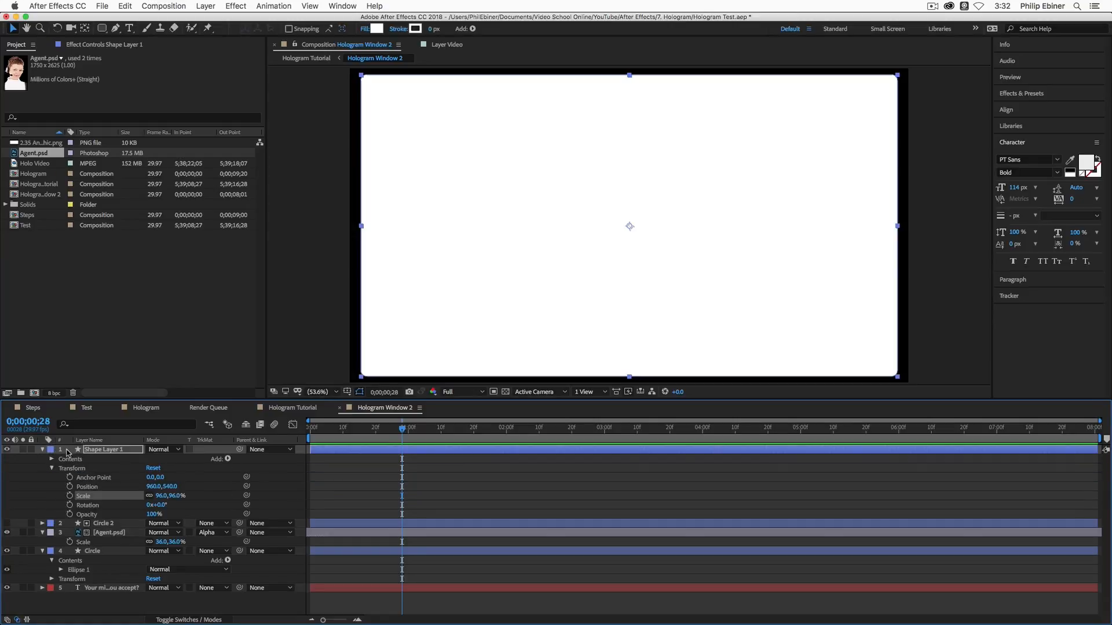
{"action": "left_click", "coordinate": [51, 459]}
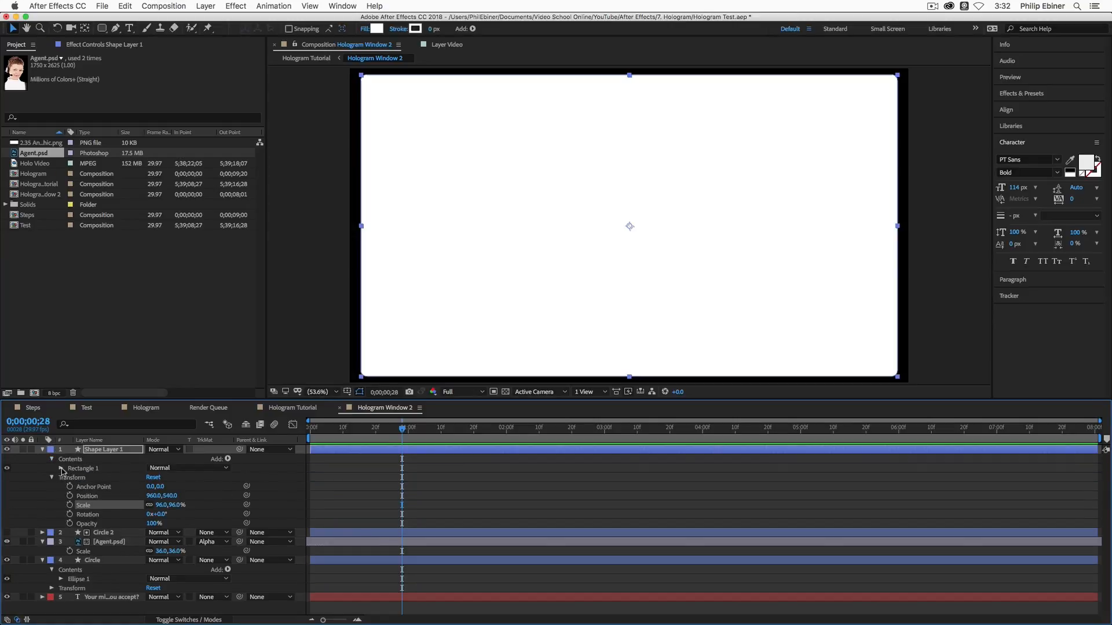
{"action": "left_click", "coordinate": [62, 469]}
{"action": "left_click", "coordinate": [70, 496]}
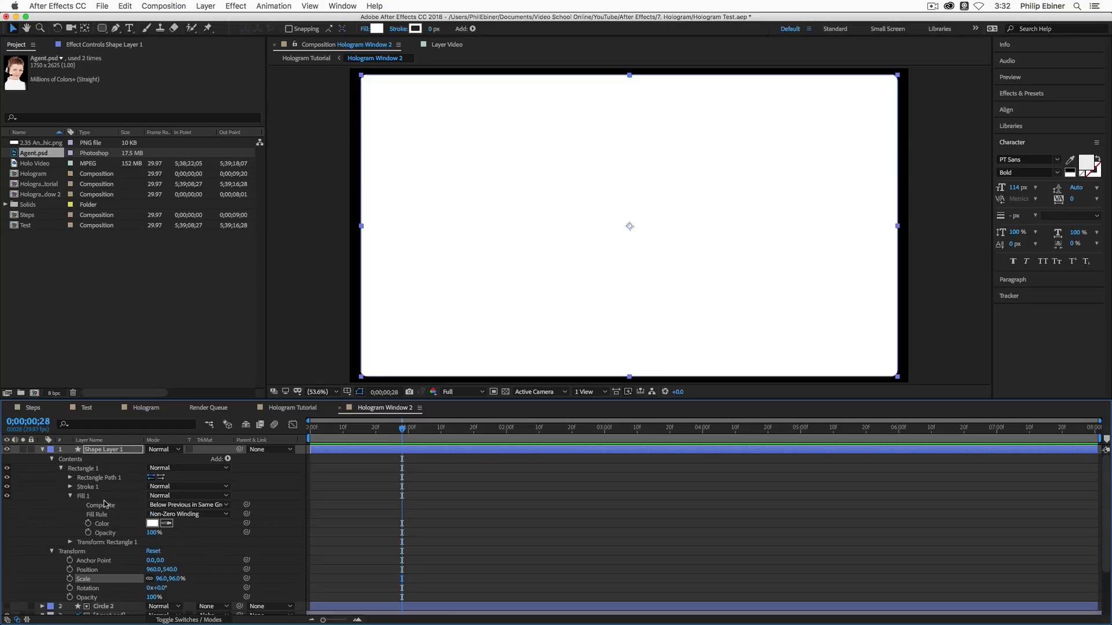
{"action": "left_click_drag", "start_coordinate": [150, 533], "coordinate": [105, 533]}
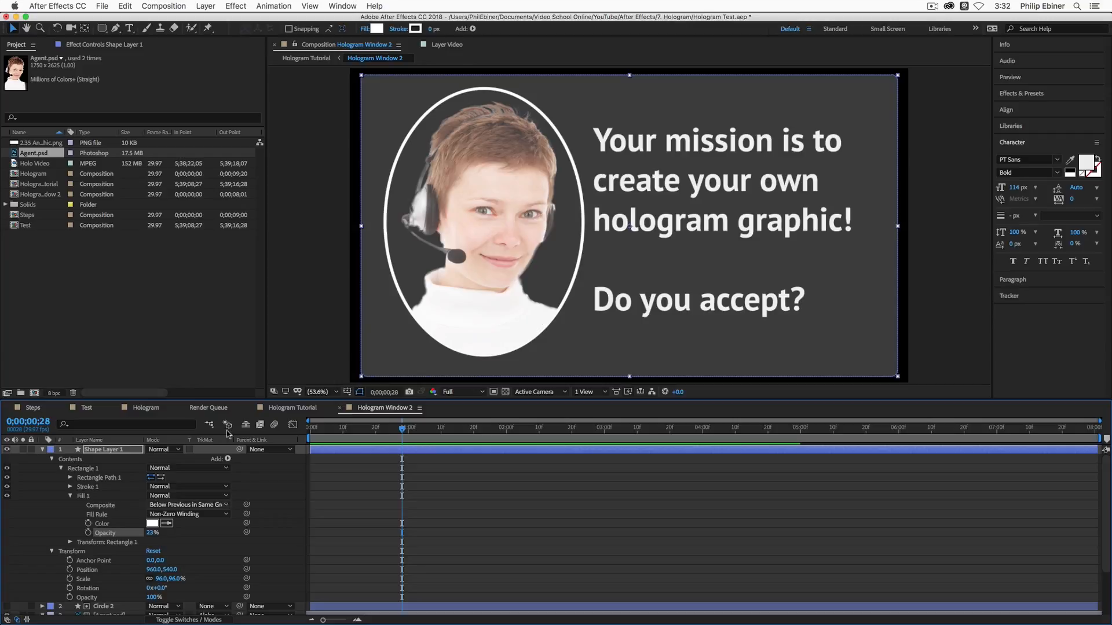
{"action": "left_click", "coordinate": [152, 532]}
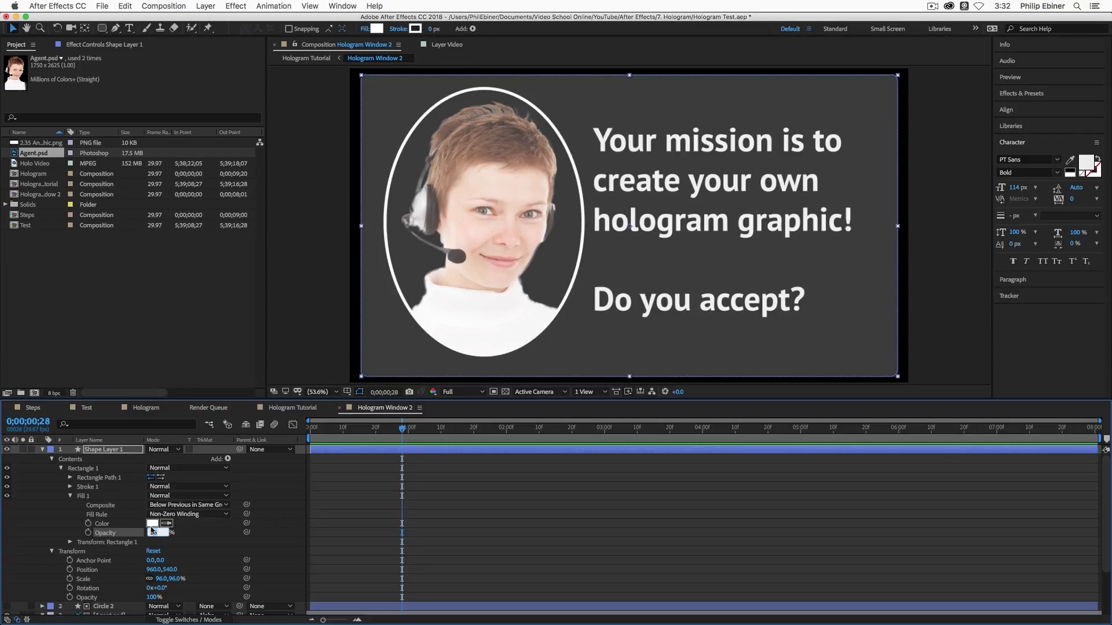
{"action": "type", "text": "10"}
{"action": "key", "text": "Return"}
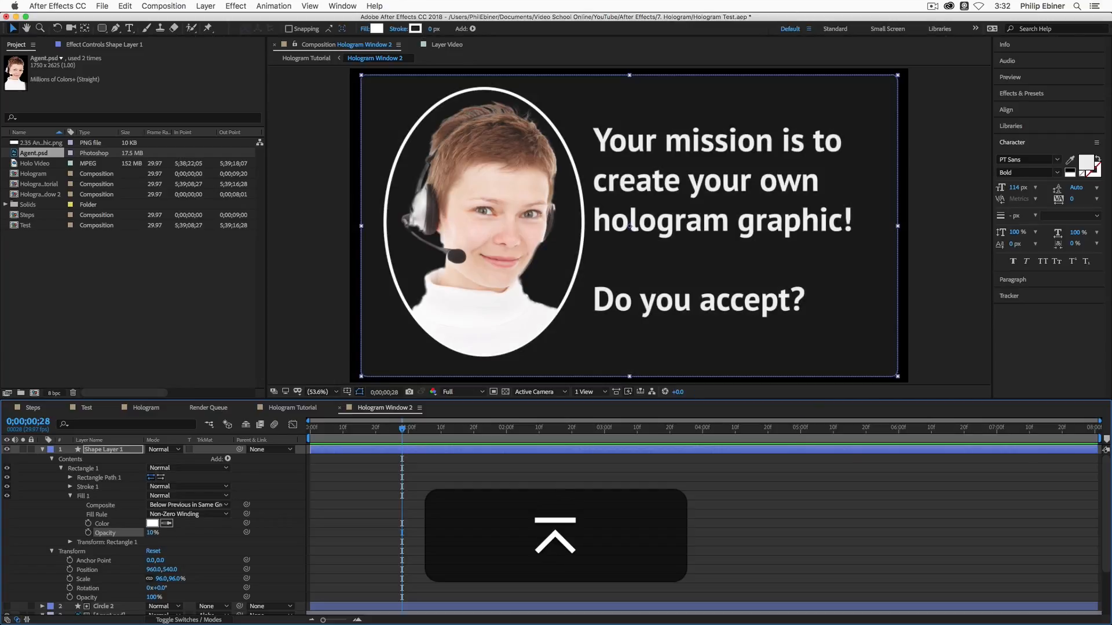
Step: Set the rounded rectangle's stroke width to 10 px
{"action": "left_click", "coordinate": [432, 29]}
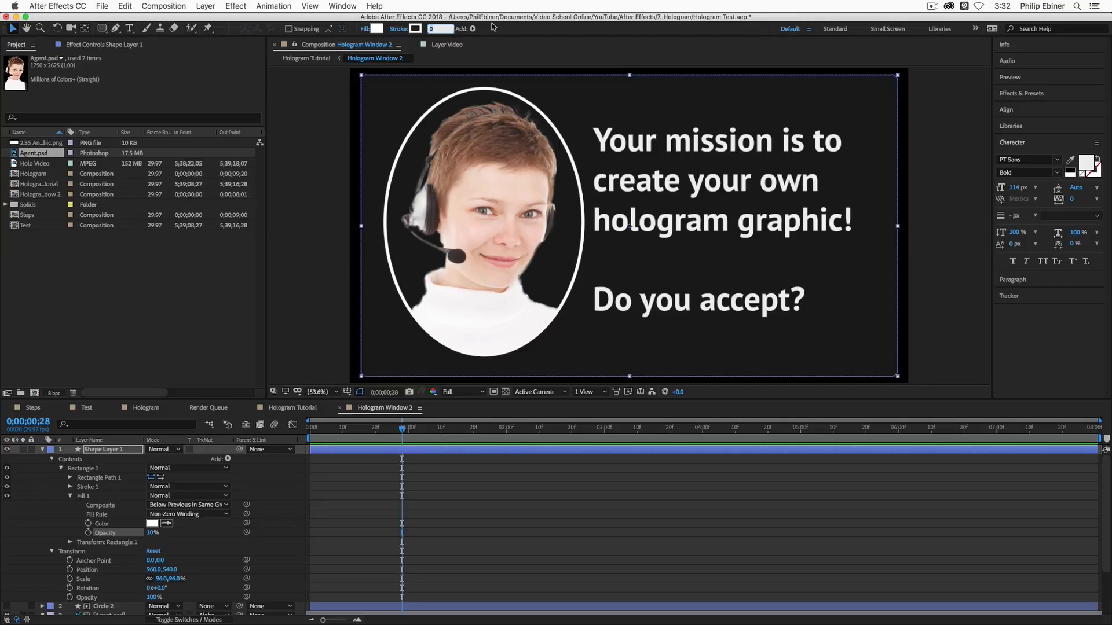
{"action": "type", "text": "10"}
{"action": "key", "text": "Return"}
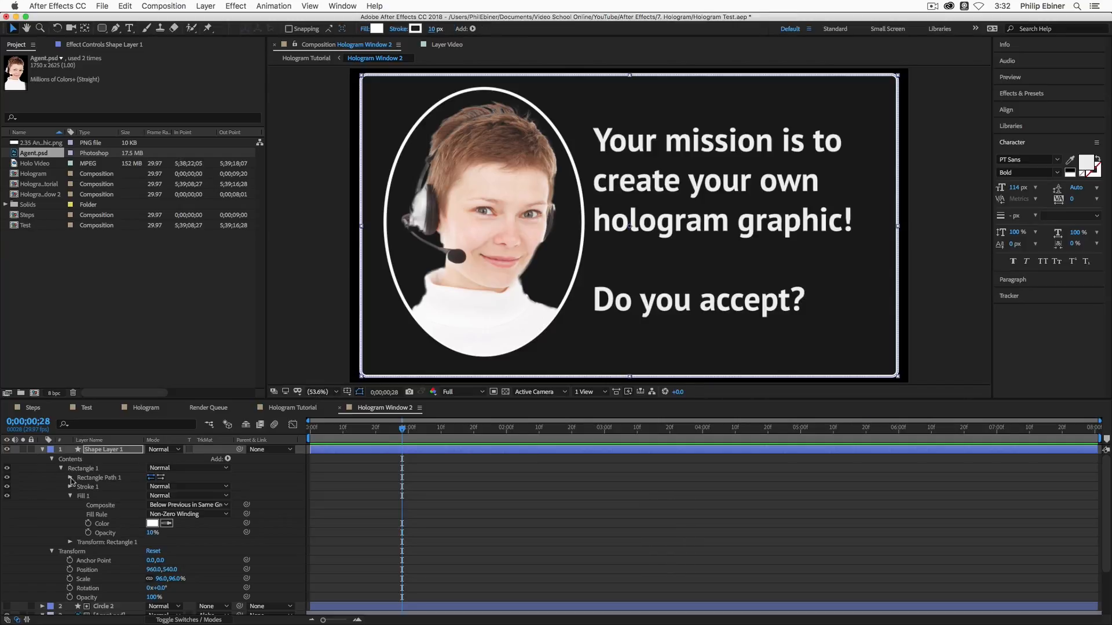
Step: Move the rounded rectangle's layer below the mission text at the end of the layer stack and rename it Window
{"action": "left_click", "coordinate": [48, 478]}
{"action": "left_click", "coordinate": [43, 450]}
{"action": "left_click_drag", "start_coordinate": [107, 453], "coordinate": [111, 526]}
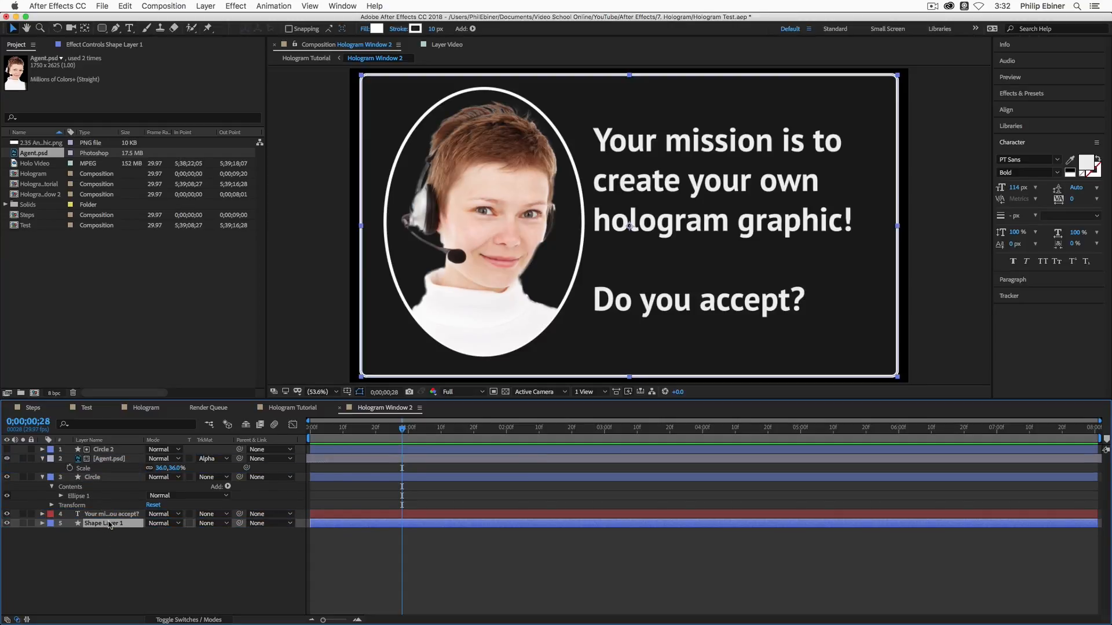
{"action": "key", "text": "Return"}
{"action": "type", "text": "Window"}
{"action": "key", "text": "Return"}
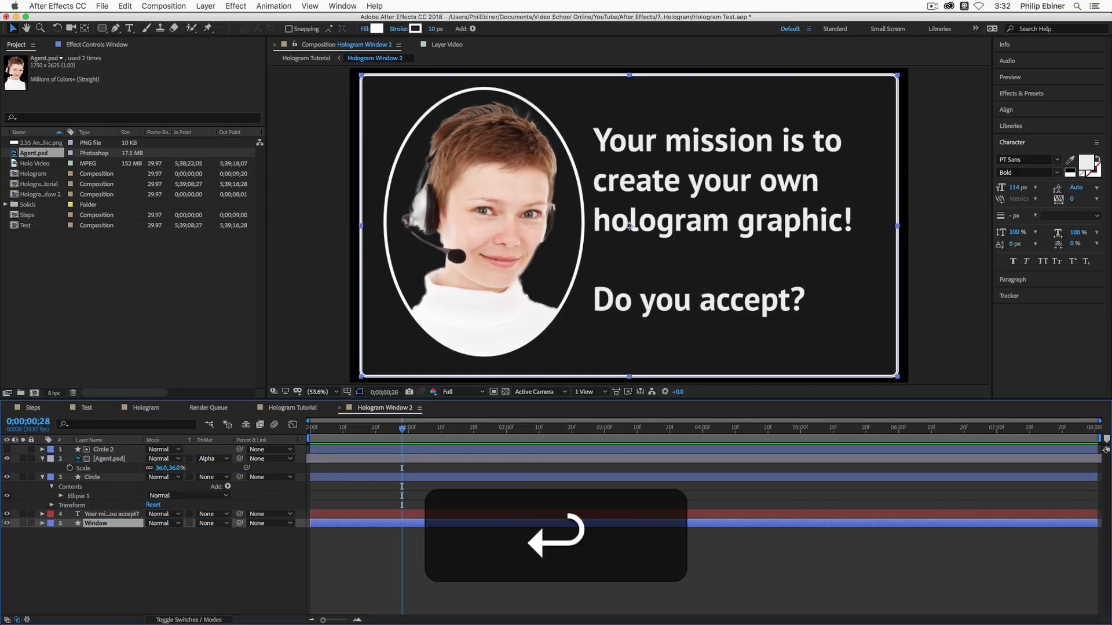
{"action": "left_click", "coordinate": [459, 576]}
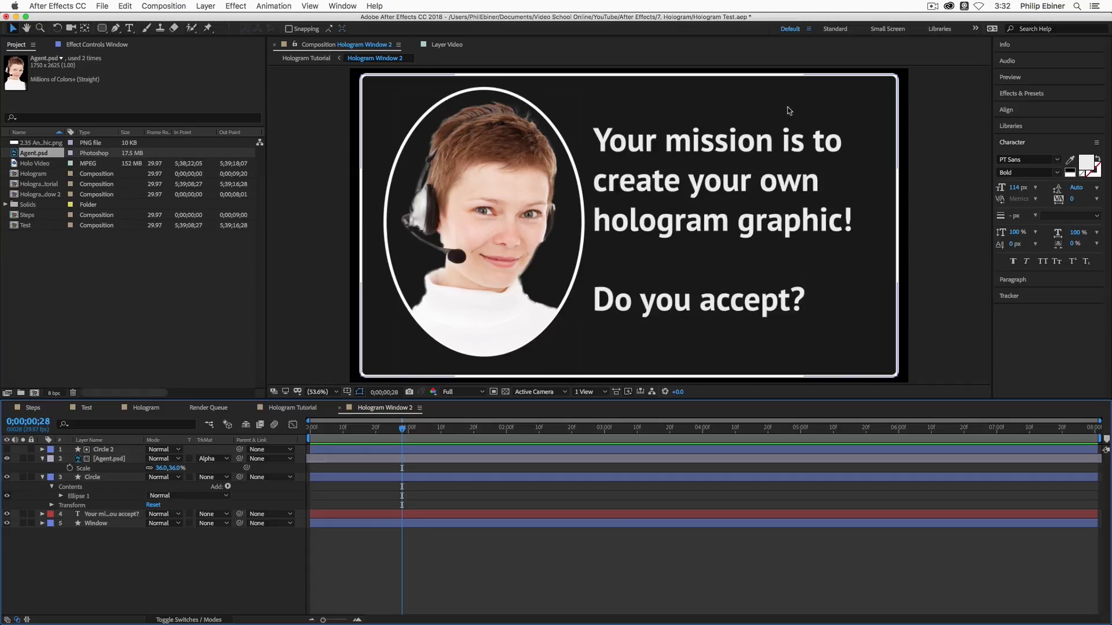
Step: Check how the framed window looks over the footage in the Hologram Tutorial composition, and return to Hologram Window 2
{"action": "left_click", "coordinate": [296, 410]}
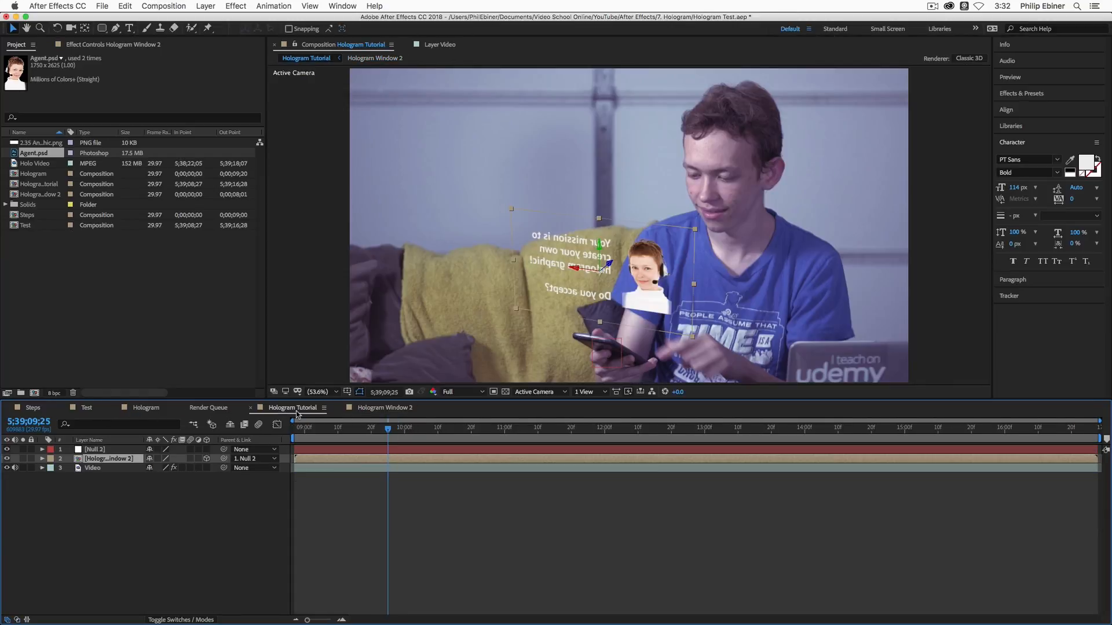
{"action": "left_click", "coordinate": [506, 486]}
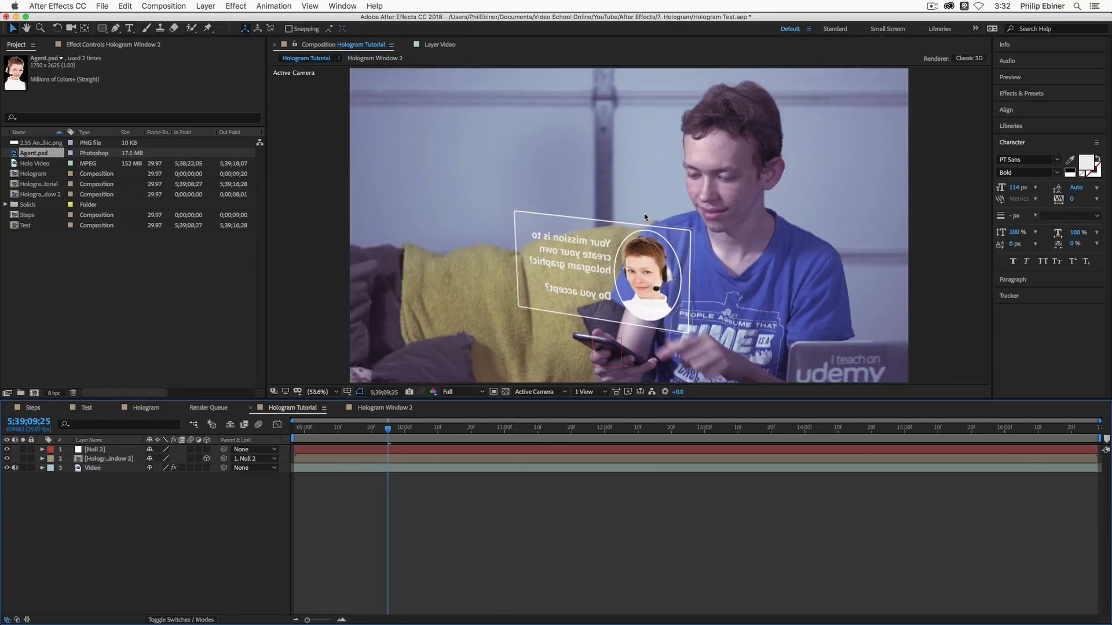
{"action": "left_click", "coordinate": [387, 409]}
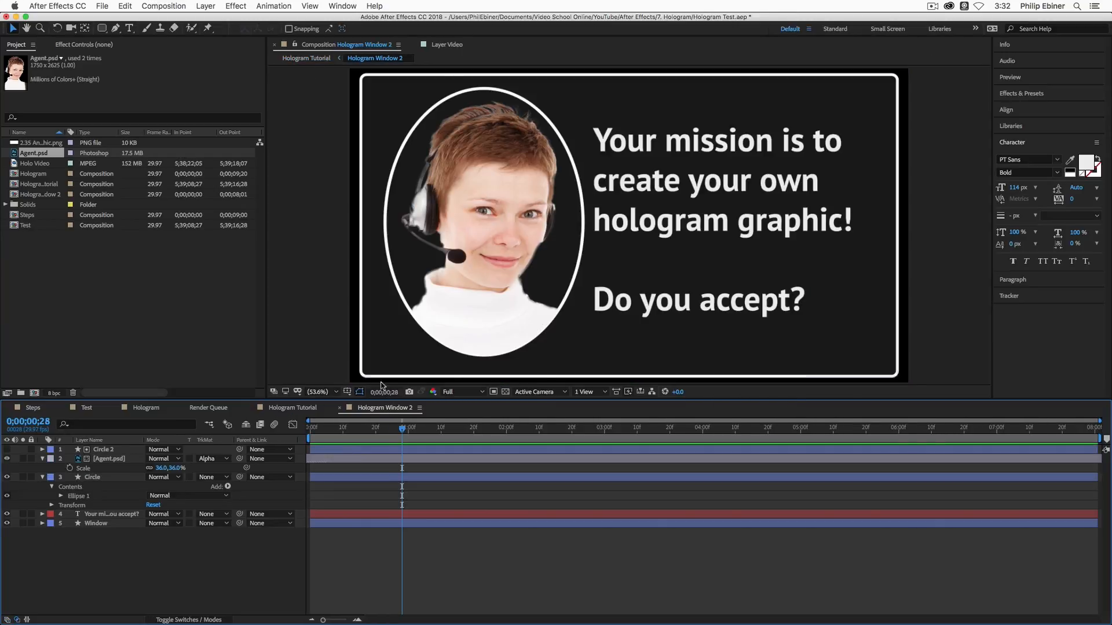
Step: Nudge the mission text slightly to the right, away from the circle-framed agent
{"action": "left_click", "coordinate": [779, 181]}
{"action": "key", "text": "shift+Right"}
{"action": "key", "text": "shift+Right"}
{"action": "key", "text": "shift+Right"}
{"action": "key", "text": "shift+Right"}
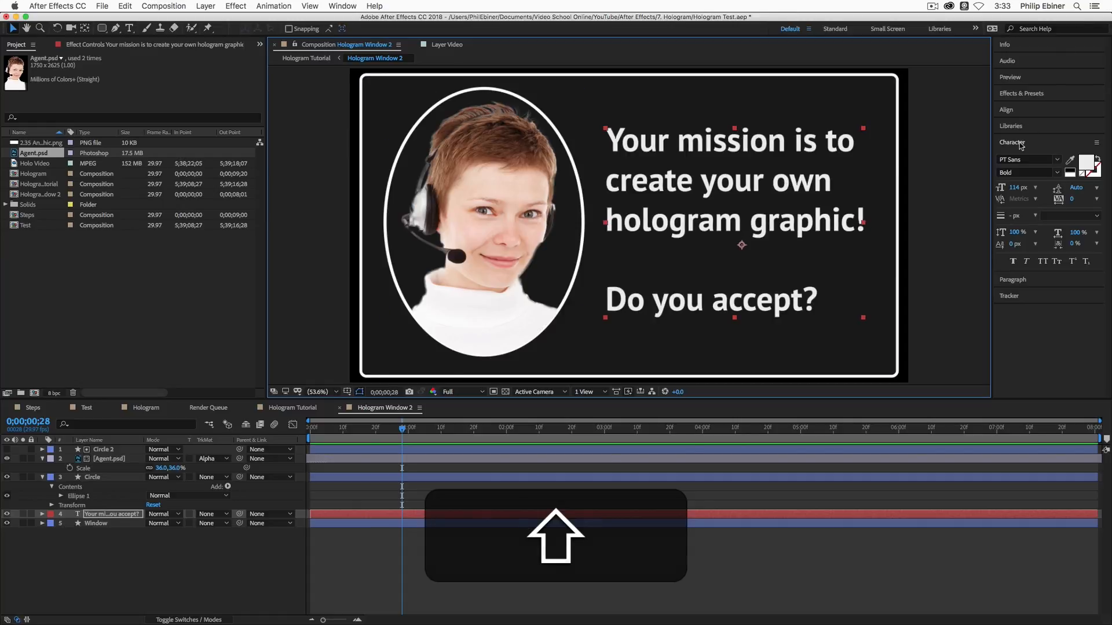
Step: Find the Typewriter text animation preset and apply it to the mission text layer at 0;00;00;28
{"action": "left_click", "coordinate": [1059, 91]}
{"action": "left_click", "coordinate": [1044, 108]}
{"action": "type", "text": "hue"}
{"action": "key", "text": "super+a"}
{"action": "type", "text": "type"}
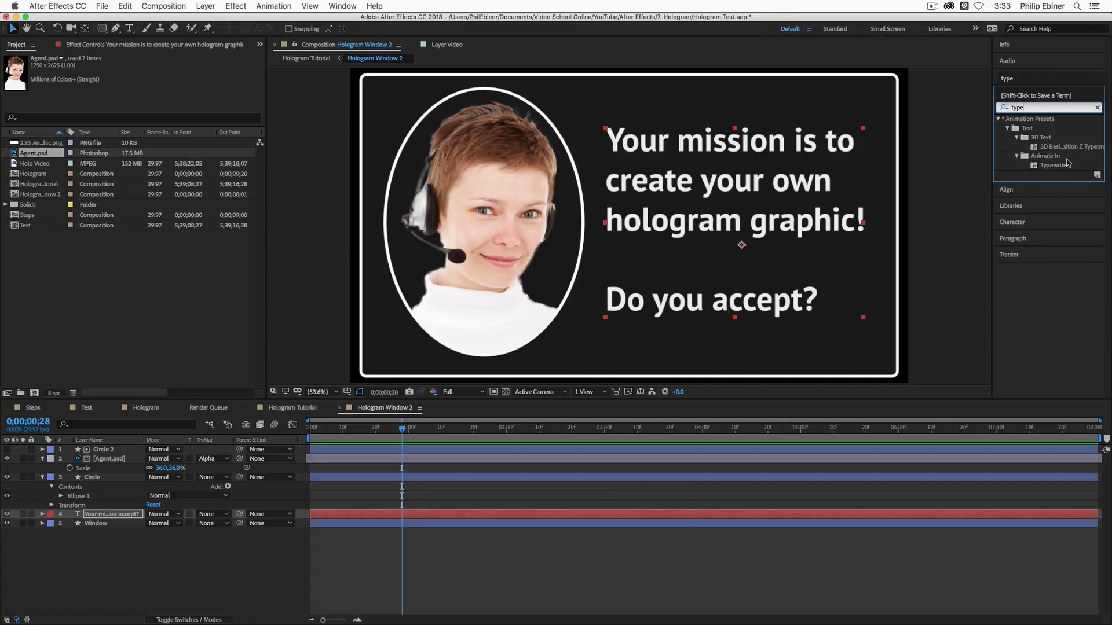
{"action": "left_click_drag", "start_coordinate": [1061, 170], "coordinate": [389, 514]}
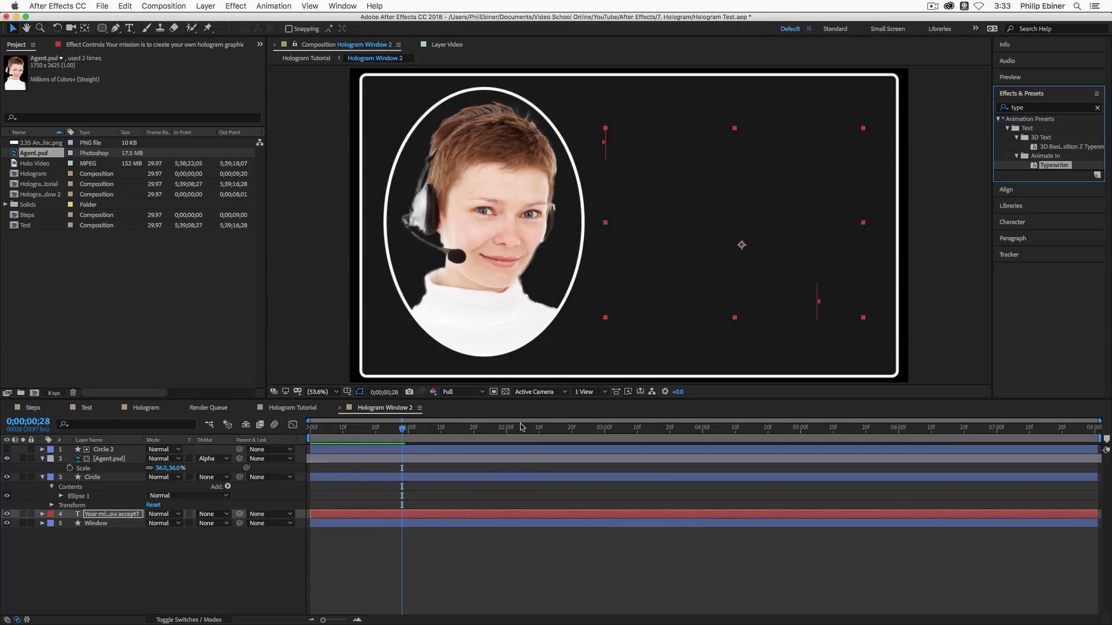
Step: Reveal the mission text's Range Selector Start keyframes and preview the typewriter animation
{"action": "key", "text": "u"}
{"action": "left_click", "coordinate": [461, 516]}
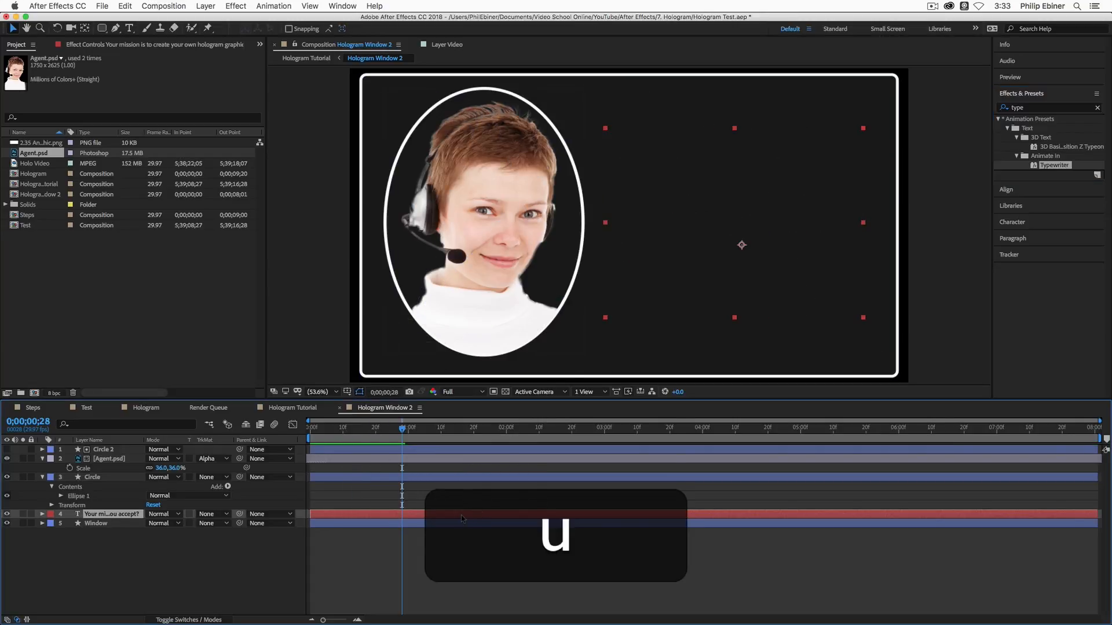
{"action": "key", "text": "u"}
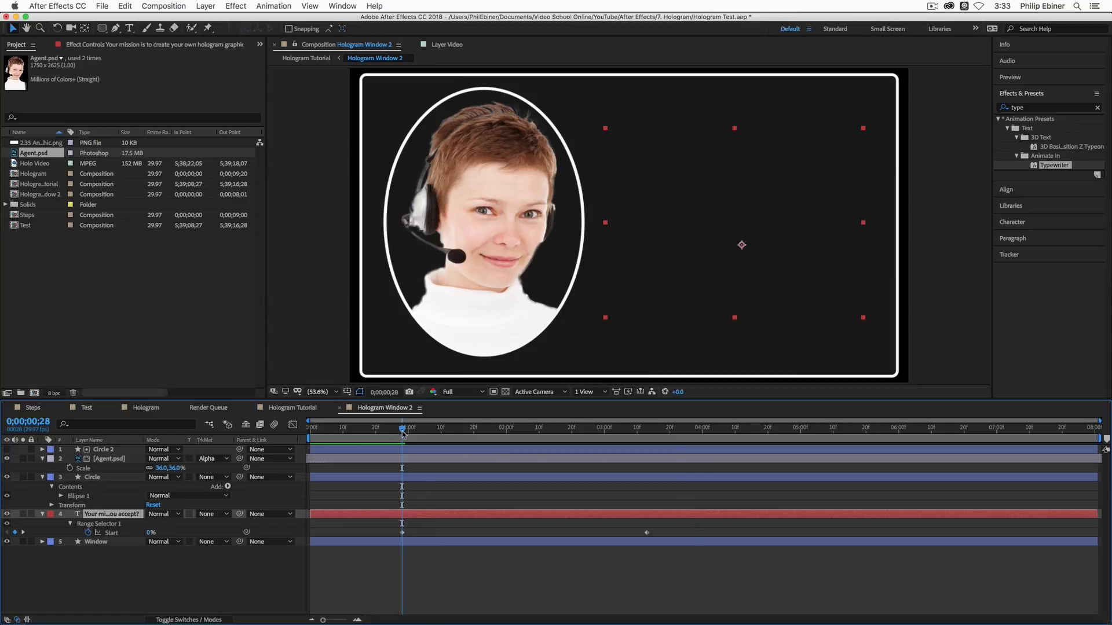
{"action": "key", "text": "space"}
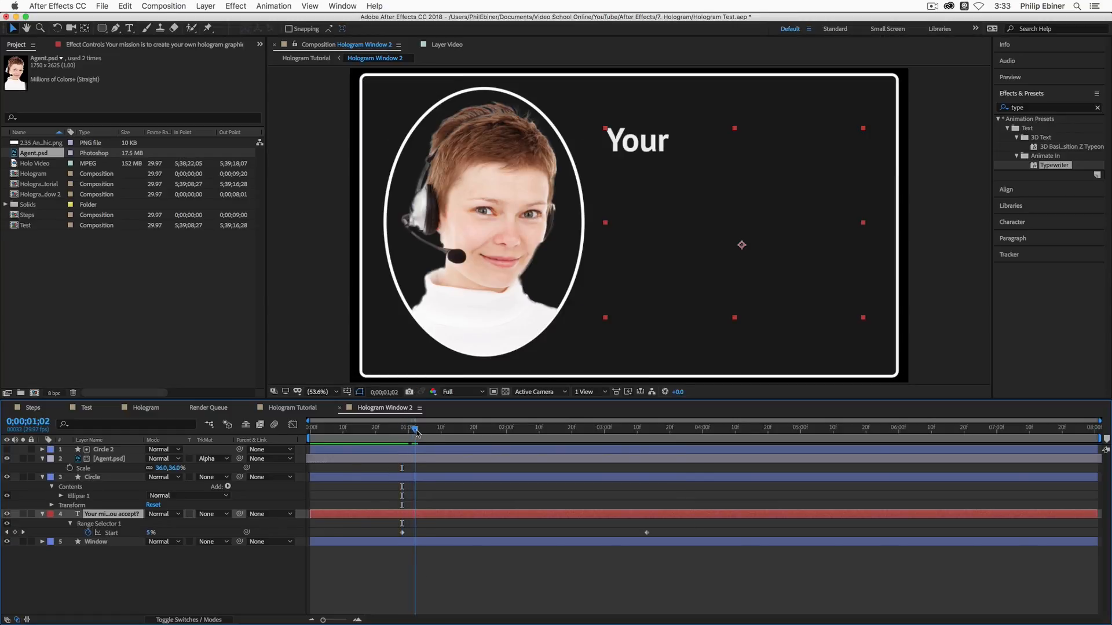
Step: Add a Start keyframe at 0;00;02;27, after "hologram graphic!" is typed, and move the final Start keyframe to 0;00;04;27
{"action": "left_click_drag", "start_coordinate": [524, 432], "coordinate": [593, 474]}
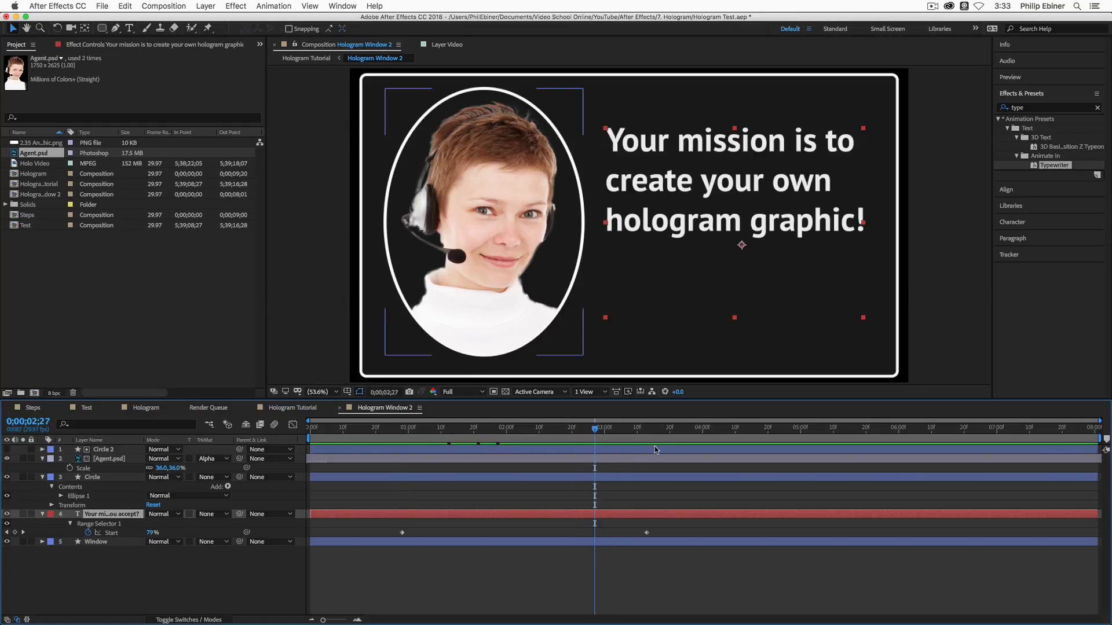
{"action": "left_click", "coordinate": [14, 532]}
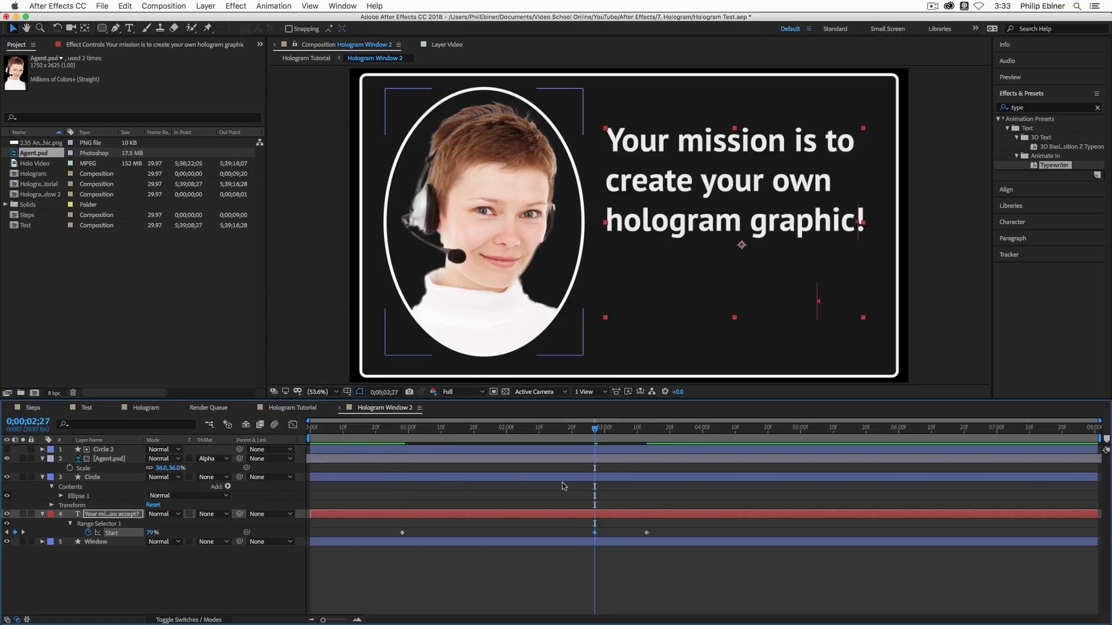
{"action": "left_click_drag", "start_coordinate": [647, 532], "coordinate": [791, 533]}
Step: Copy the 0;00;02;27 Start keyframe to about 0;00;03;19 to hold the typing before "Do you accept?", and preview it
{"action": "left_click_drag", "start_coordinate": [611, 531], "coordinate": [578, 541]}
{"action": "key", "text": "super+c"}
{"action": "left_click_drag", "start_coordinate": [593, 431], "coordinate": [666, 436]}
{"action": "key", "text": "super+v"}
{"action": "left_click", "coordinate": [414, 438]}
{"action": "key", "text": "space"}
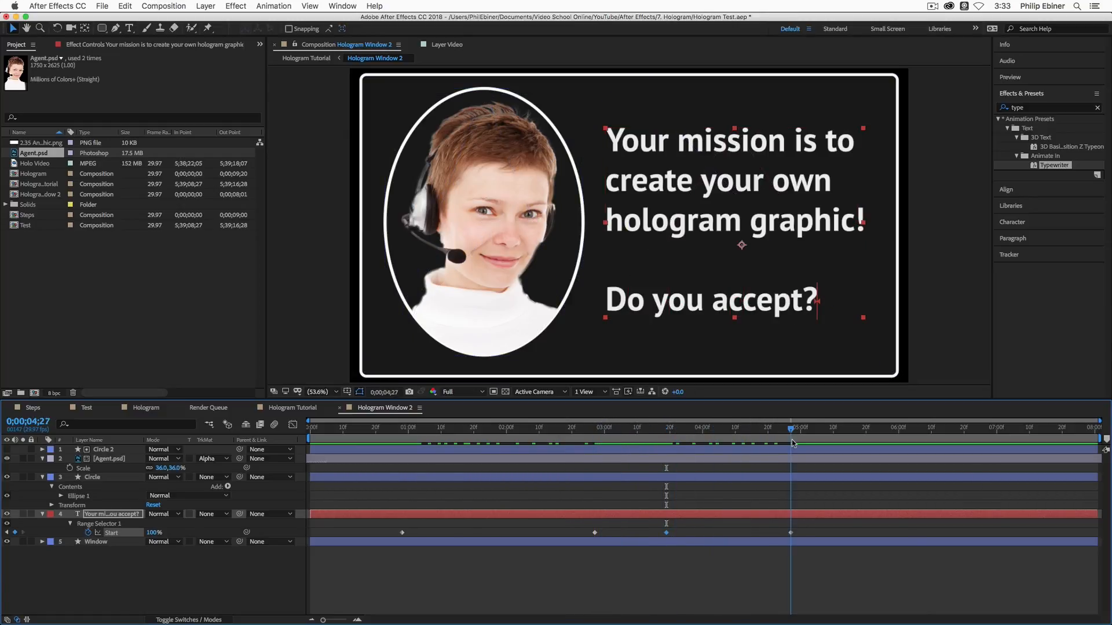
Step: Lengthen the typing pause by moving the third Start keyframe to about four seconds, and scrub through the hold
{"action": "left_click_drag", "start_coordinate": [679, 532], "coordinate": [708, 532]}
{"action": "left_click", "coordinate": [530, 574]}
{"action": "left_click_drag", "start_coordinate": [495, 433], "coordinate": [630, 441]}
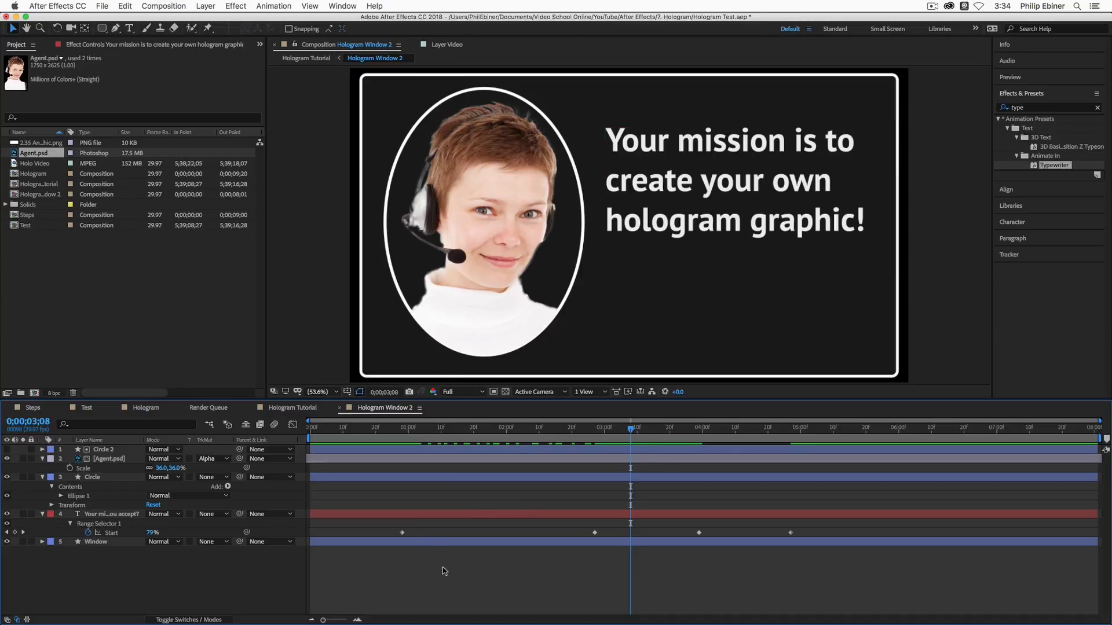
Step: Examine the Fractal Noise layer in the finished Hologram composition as reference, and return to Hologram Window 2
{"action": "left_click", "coordinate": [141, 409]}
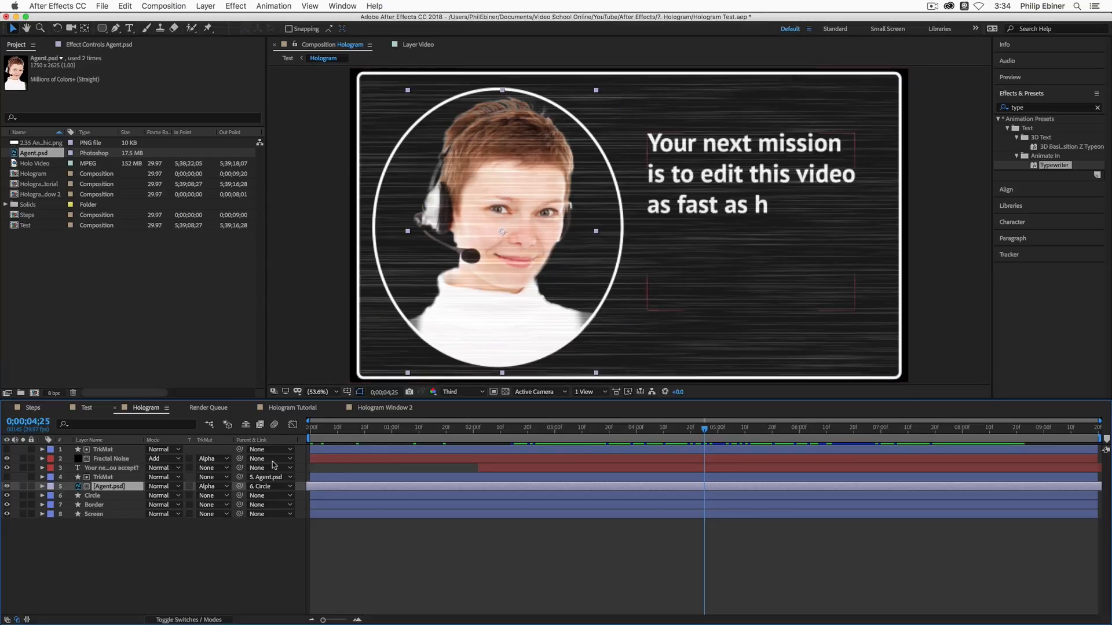
{"action": "left_click", "coordinate": [131, 460]}
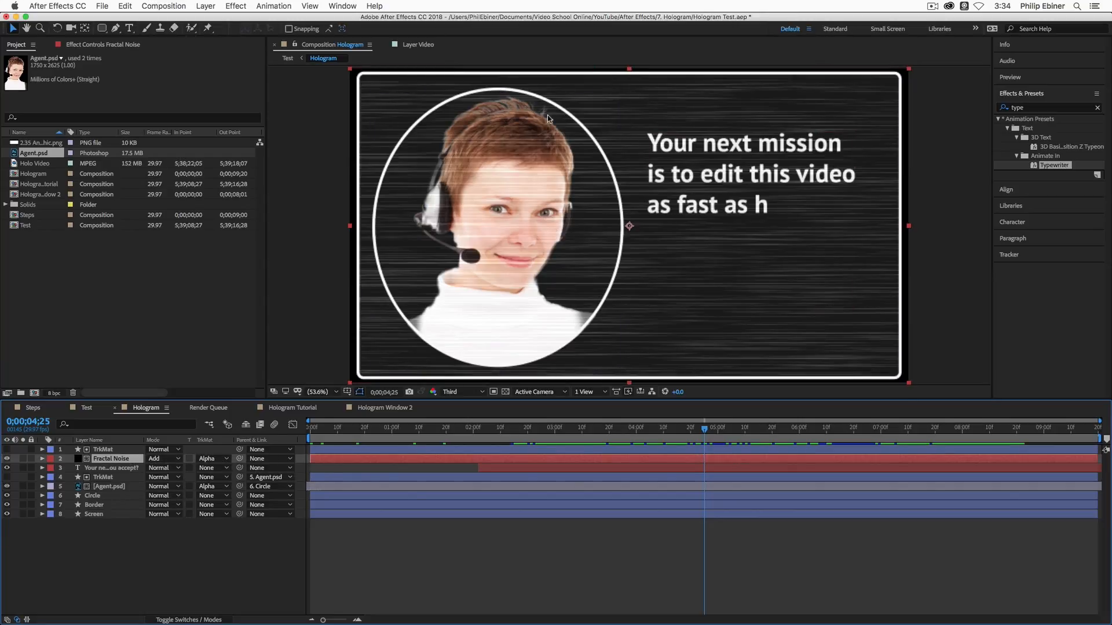
{"action": "left_click_drag", "start_coordinate": [553, 427], "coordinate": [655, 441]}
{"action": "left_click", "coordinate": [383, 408]}
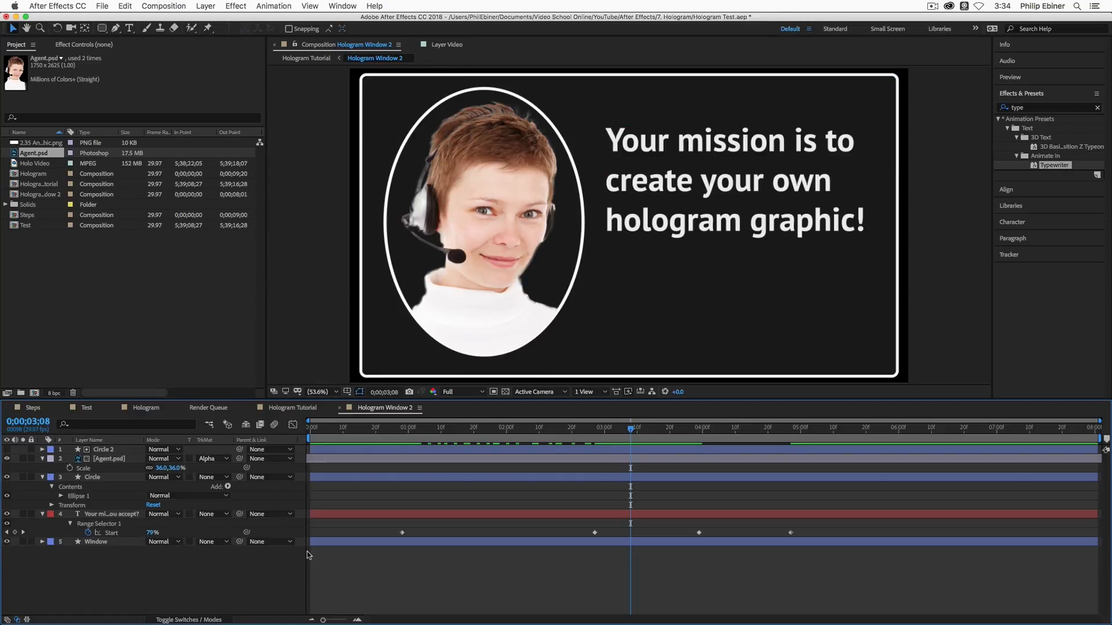
Step: Create a full-frame black solid at the top of Hologram Window 2 and apply the Fractal Noise effect to it
{"action": "key", "text": "super+y"}
{"action": "key", "text": "super+Return"}
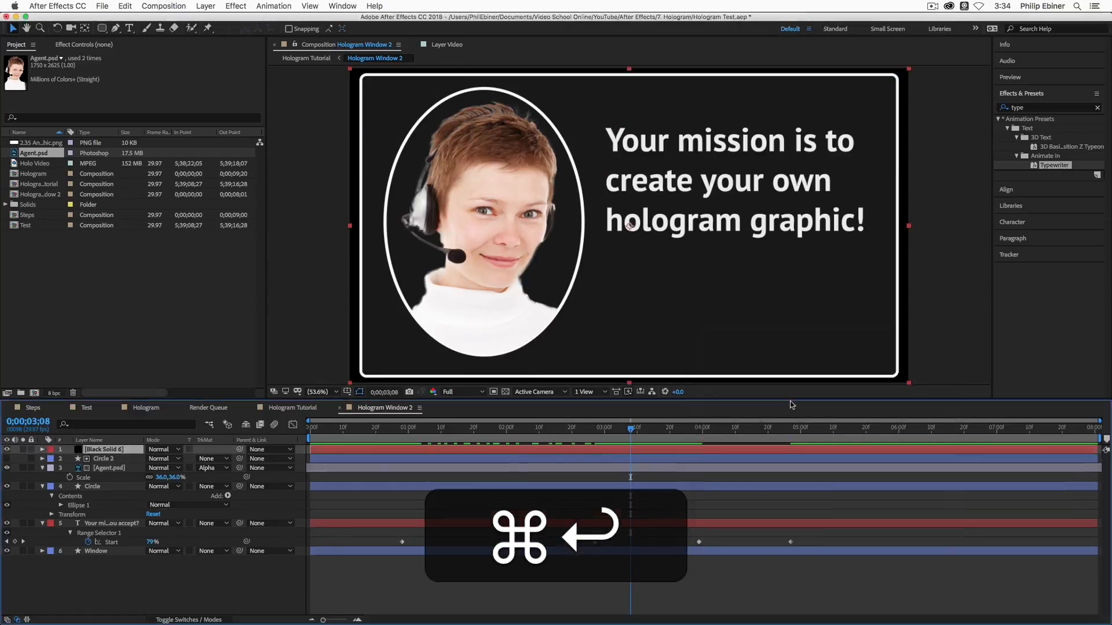
{"action": "left_click_drag", "start_coordinate": [1031, 108], "coordinate": [983, 103]}
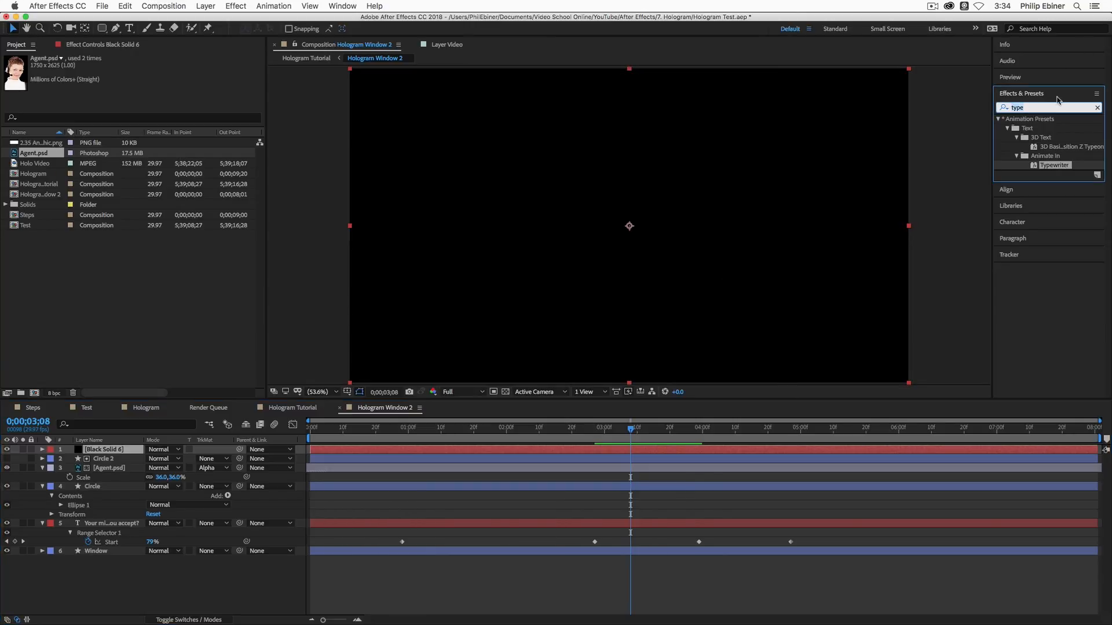
{"action": "type", "text": "fractal"}
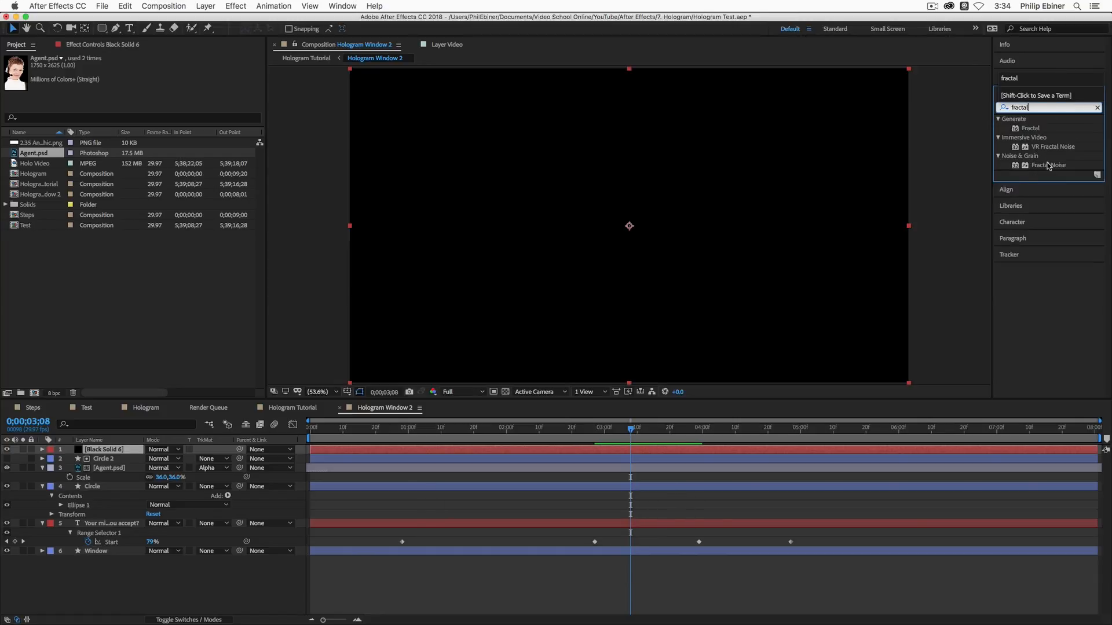
{"action": "left_click_drag", "start_coordinate": [1048, 165], "coordinate": [590, 453]}
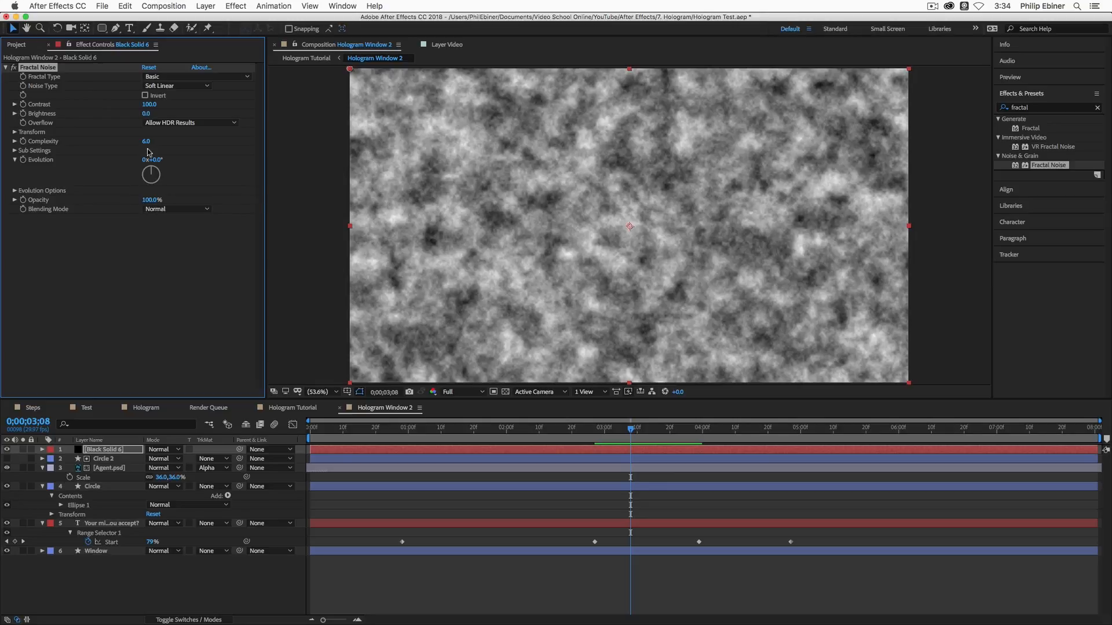
Step: Turn off the Fractal Noise's Uniform Scaling, and set Scale Height to 2 and Scale Width to 500
{"action": "left_click", "coordinate": [15, 132]}
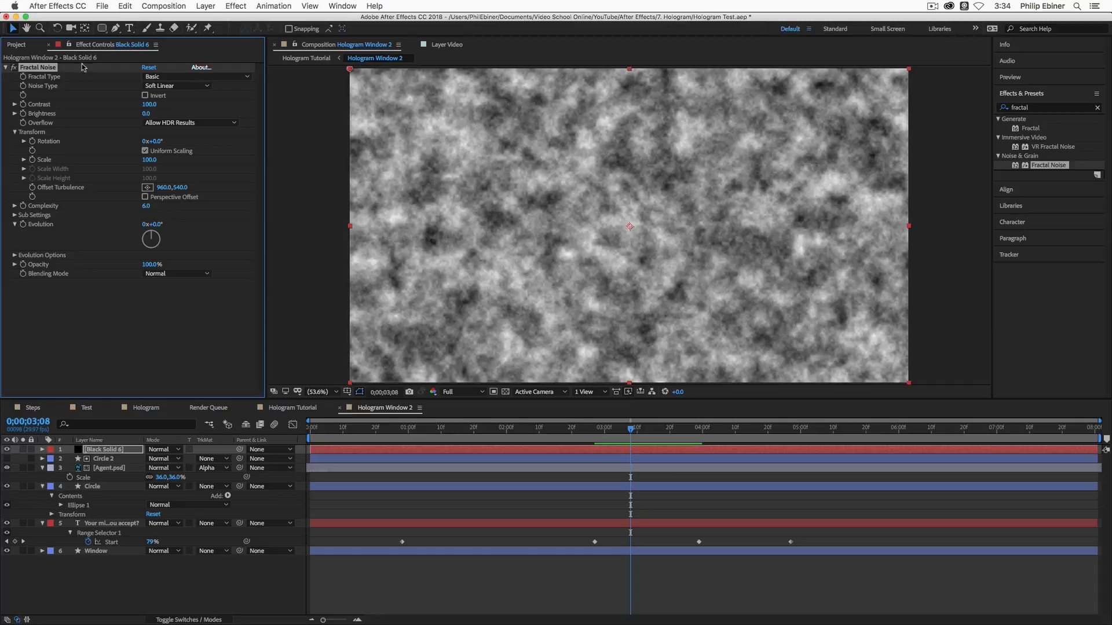
{"action": "left_click", "coordinate": [145, 151]}
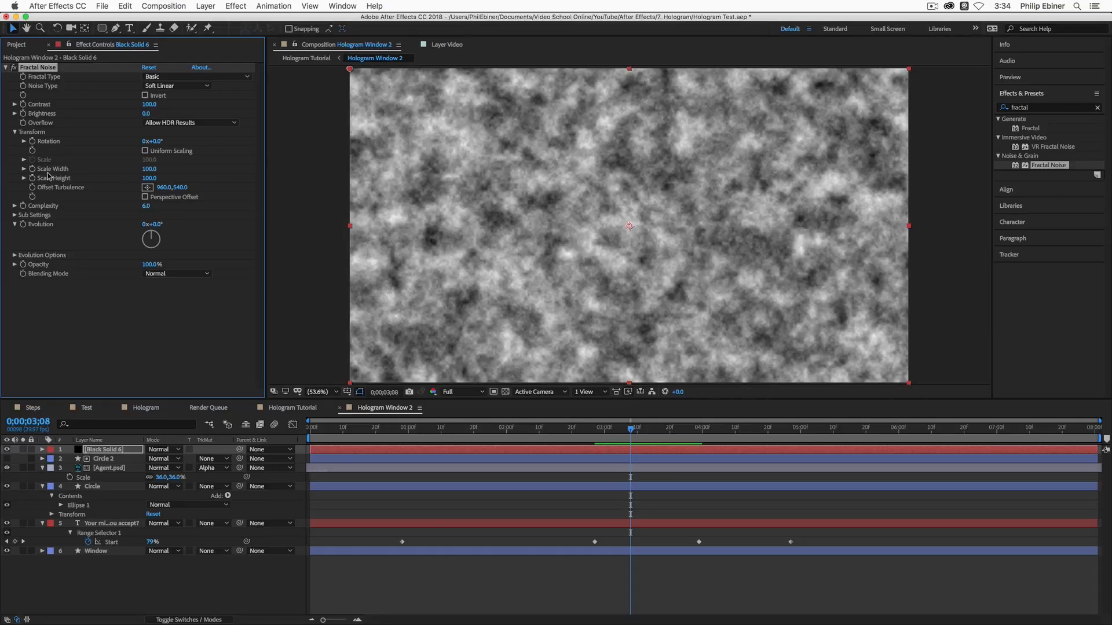
{"action": "left_click", "coordinate": [149, 178]}
{"action": "type", "text": "2"}
{"action": "key", "text": "Return"}
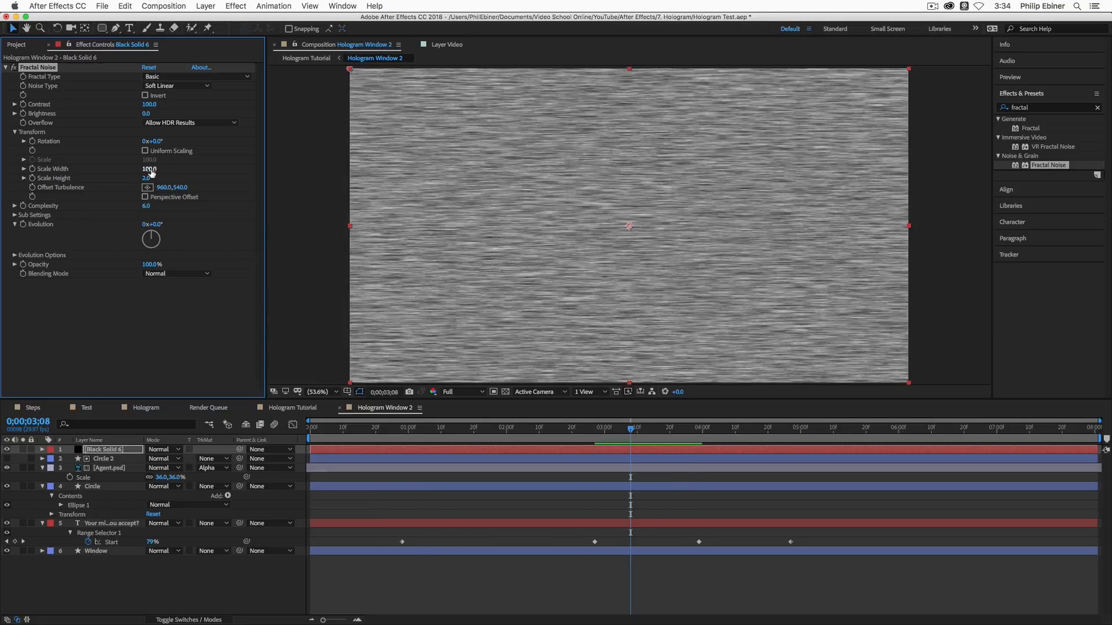
{"action": "left_click_drag", "start_coordinate": [149, 168], "coordinate": [231, 175]}
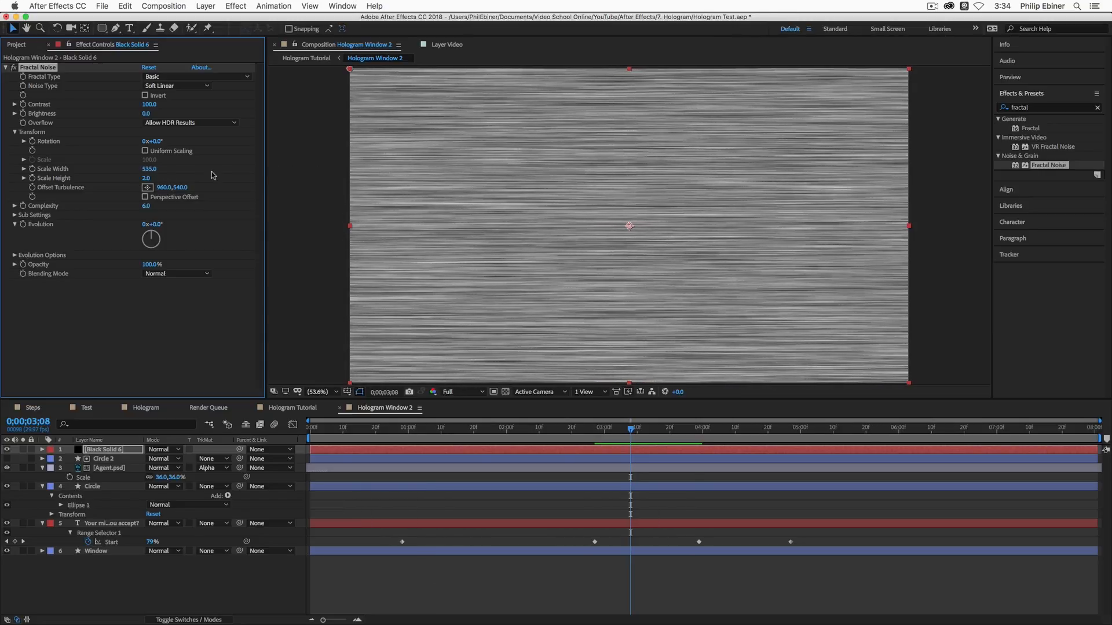
{"action": "left_click", "coordinate": [149, 168]}
{"action": "type", "text": "500"}
{"action": "key", "text": "Return"}
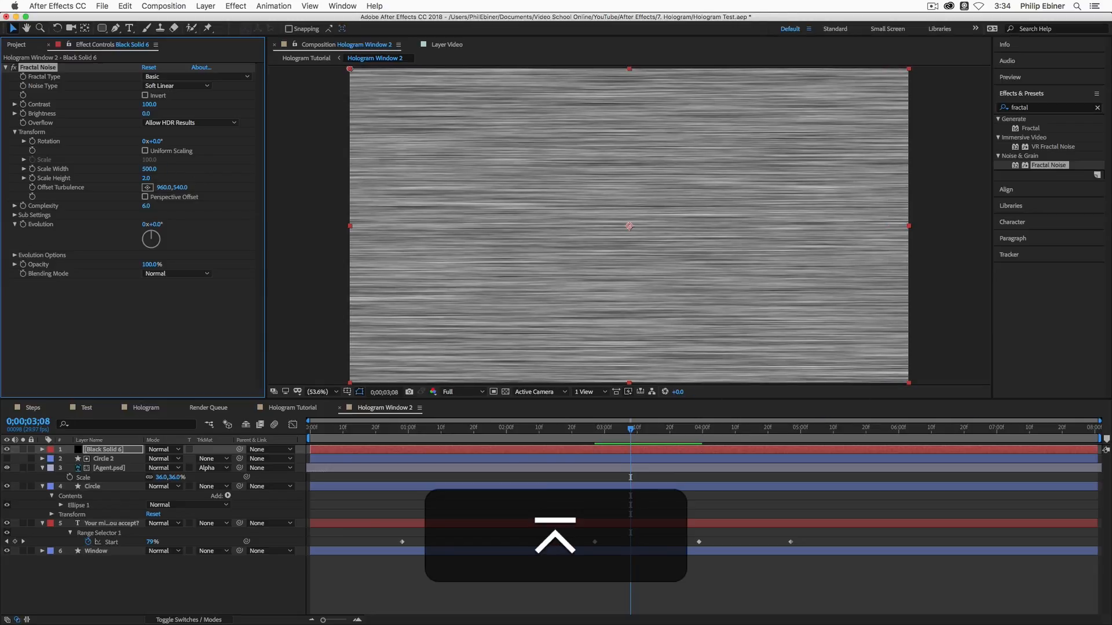
Step: Set the Fractal Noise contrast to 250 and brightness to -50
{"action": "left_click", "coordinate": [150, 104]}
{"action": "type", "text": "250"}
{"action": "key", "text": "Return"}
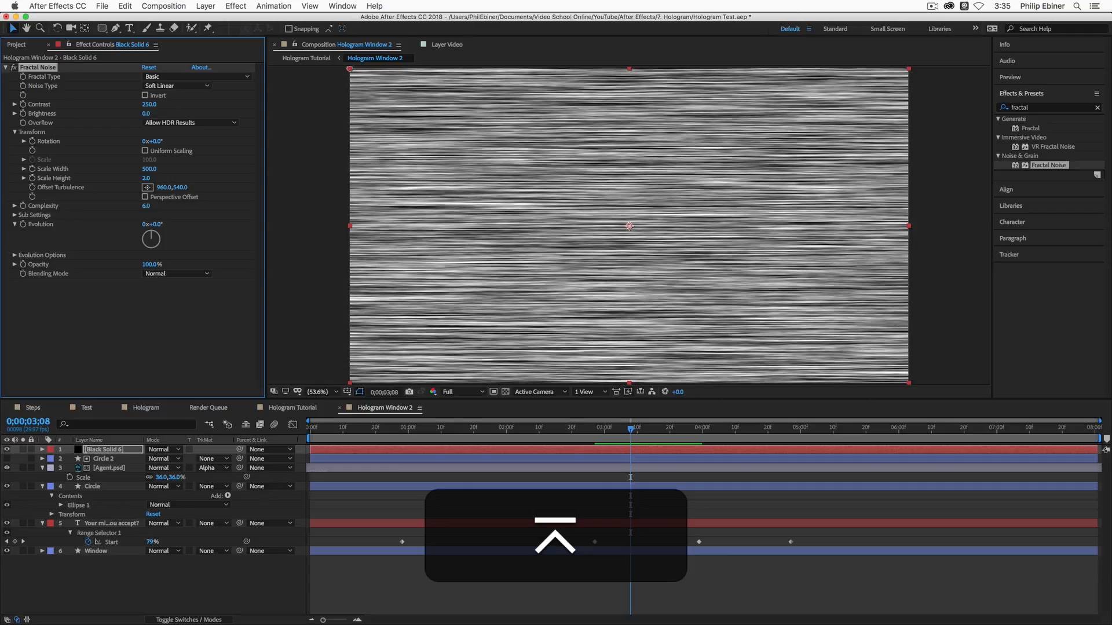
{"action": "left_click", "coordinate": [149, 113]}
{"action": "type", "text": "-50"}
{"action": "key", "text": "Return"}
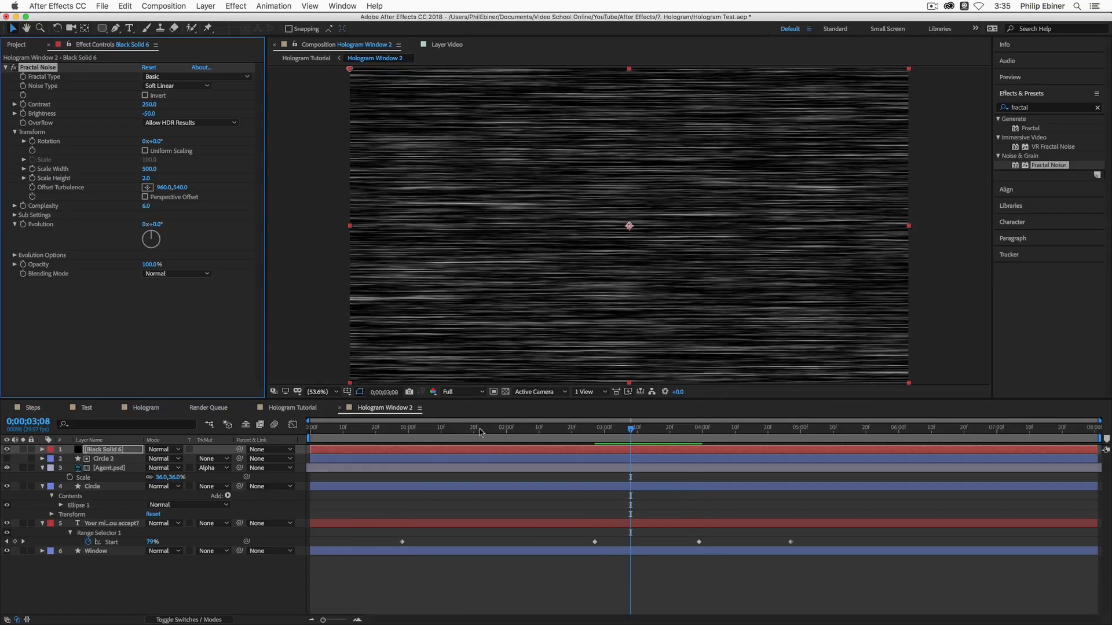
Step: Set the black noise solid's blending mode to Add and scrub through the composition to check the overlay
{"action": "left_click", "coordinate": [113, 450]}
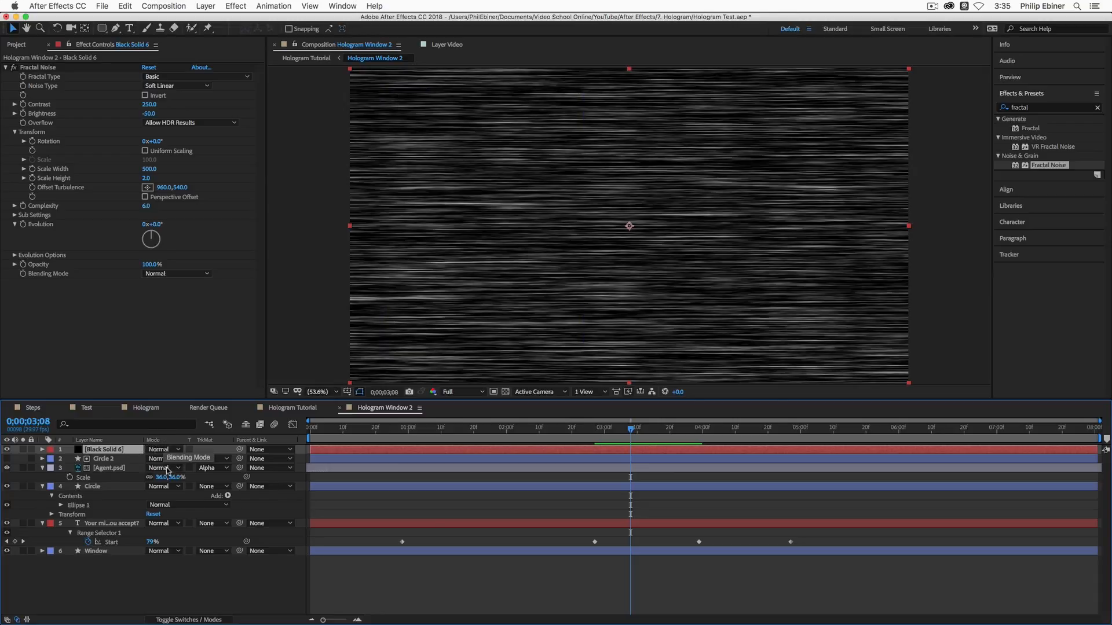
{"action": "left_click", "coordinate": [179, 620]}
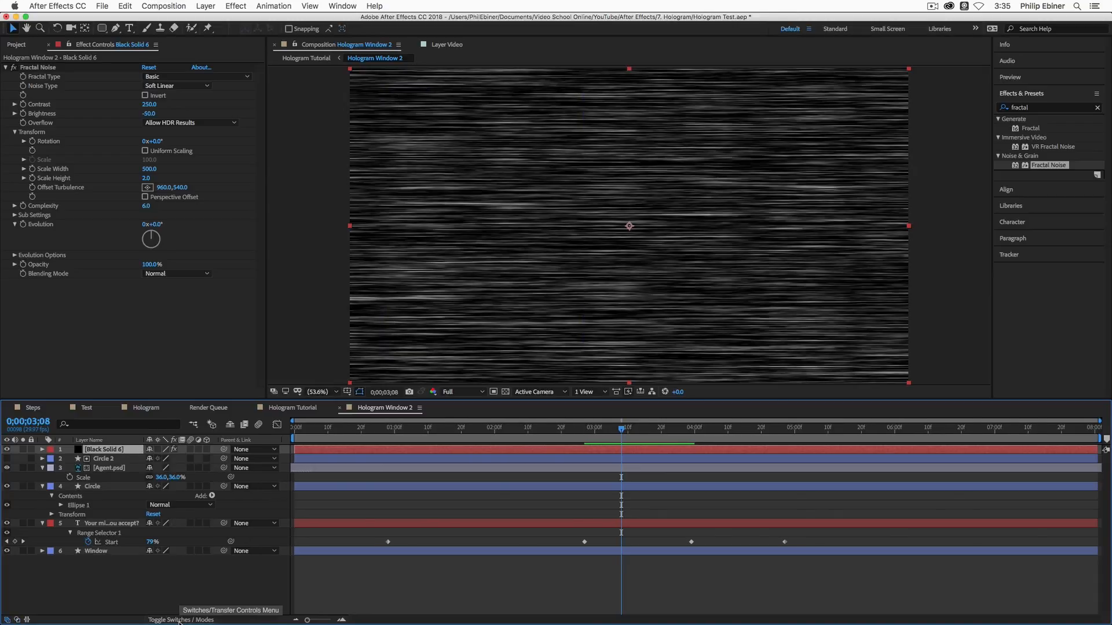
{"action": "left_click", "coordinate": [179, 620]}
{"action": "left_click", "coordinate": [176, 450]}
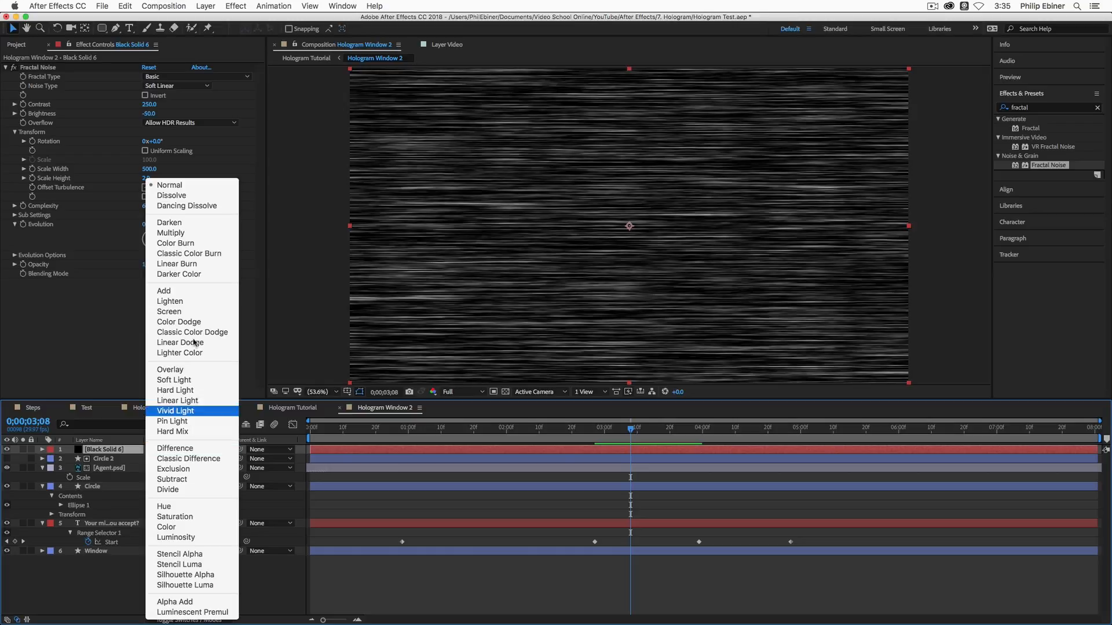
{"action": "left_click", "coordinate": [175, 292]}
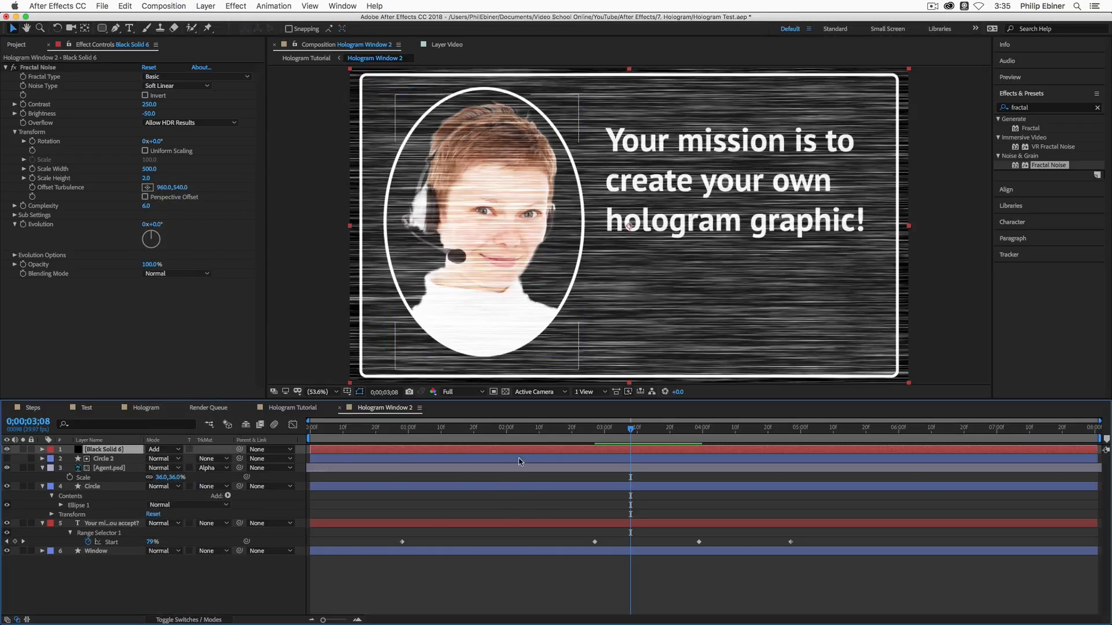
{"action": "left_click_drag", "start_coordinate": [533, 427], "coordinate": [352, 456]}
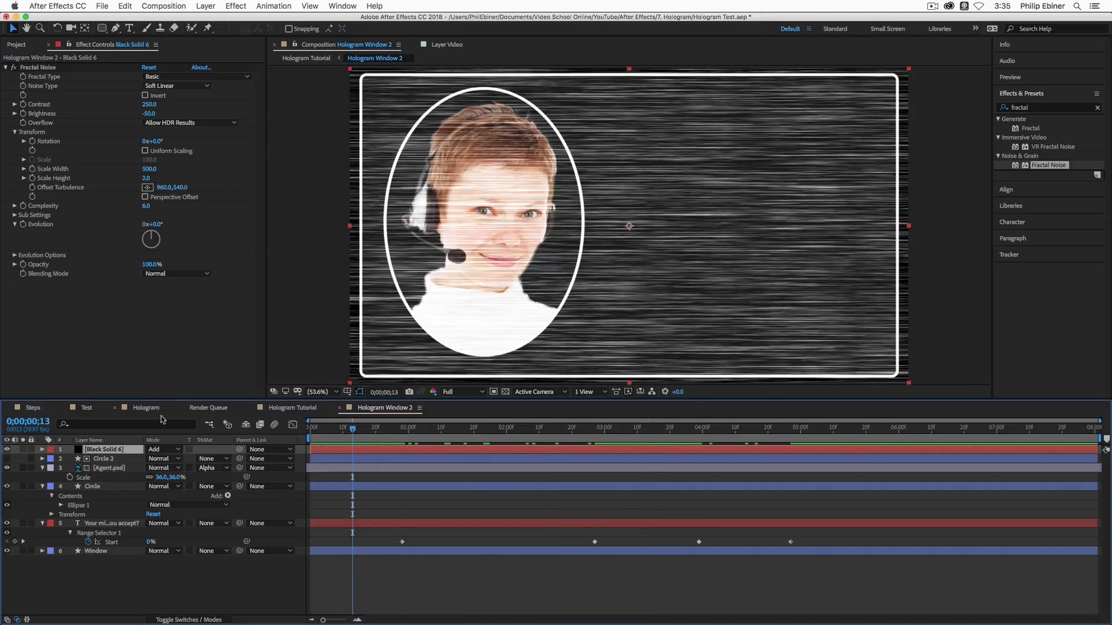
Step: Examine how the noise lines move over time in the finished Hologram composition, and return to Hologram Window 2
{"action": "left_click", "coordinate": [148, 408]}
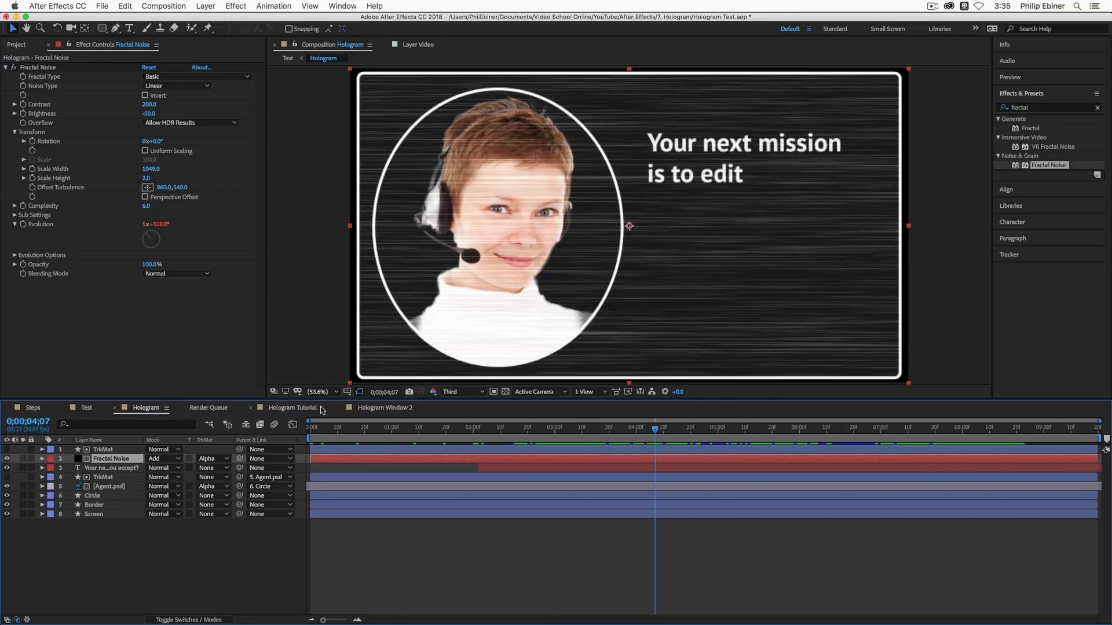
{"action": "left_click_drag", "start_coordinate": [533, 423], "coordinate": [761, 445]}
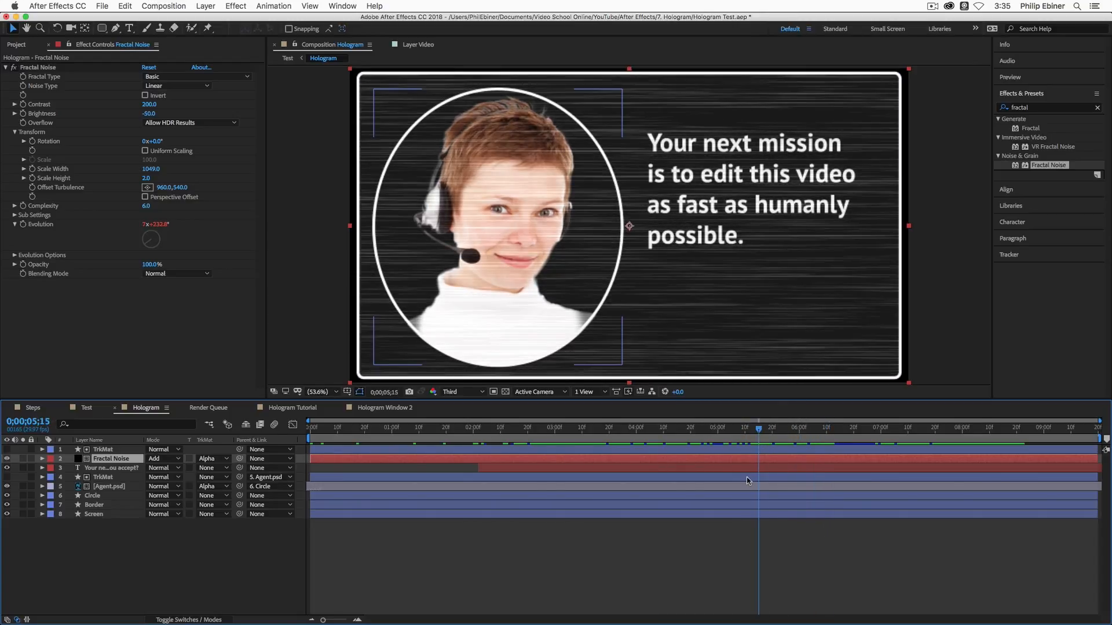
{"action": "left_click", "coordinate": [376, 408]}
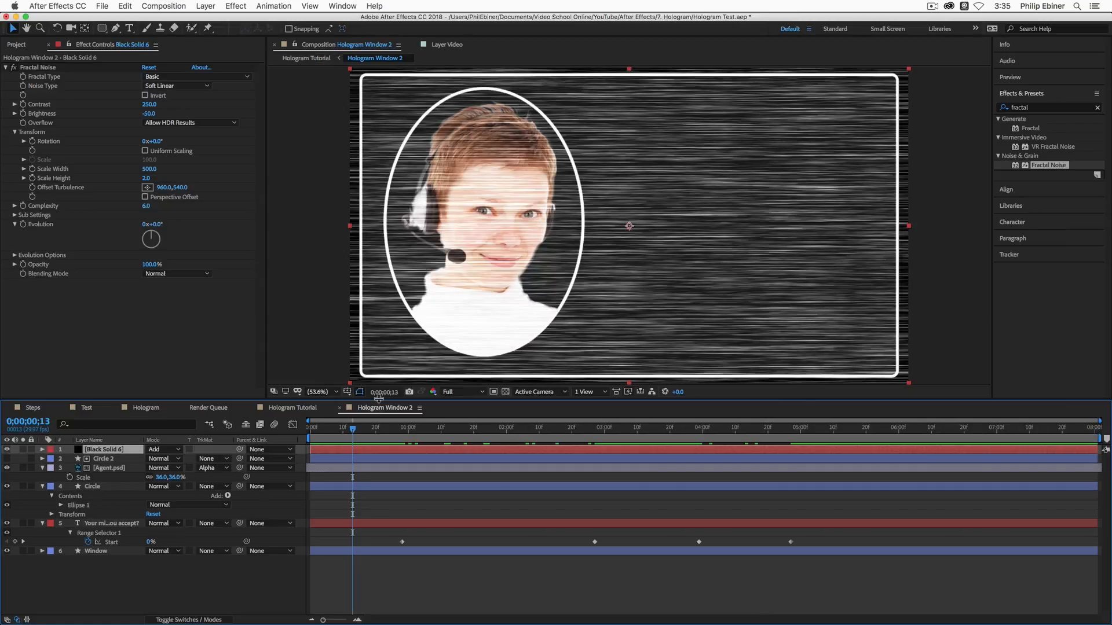
Step: Animate the Fractal Noise's Evolution on the black solid with the expression time*500
{"action": "left_click_drag", "start_coordinate": [449, 436], "coordinate": [500, 435]}
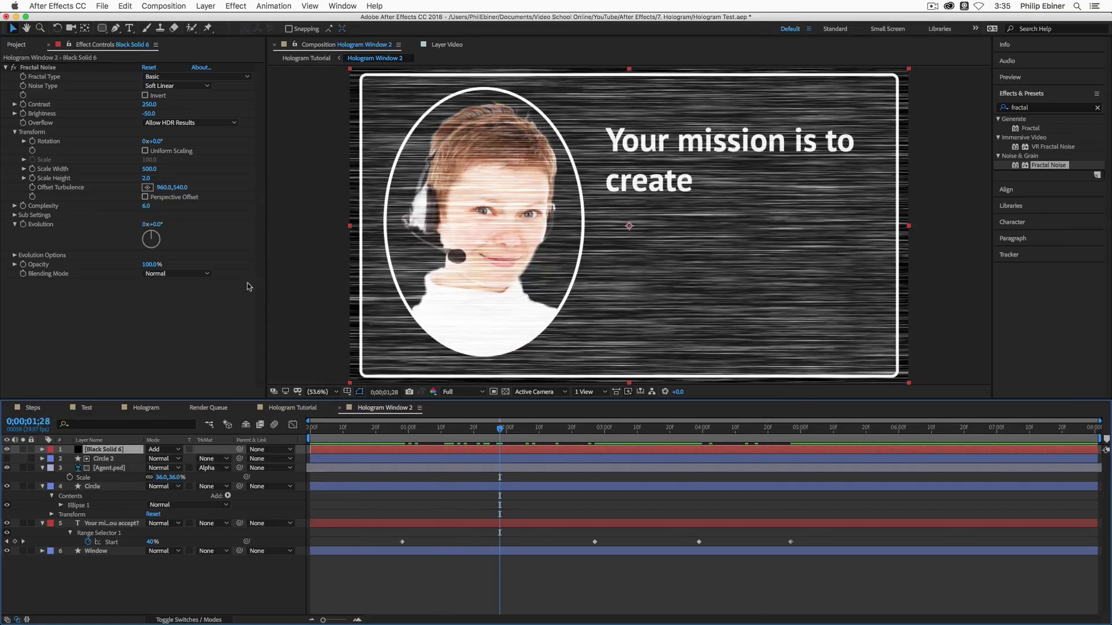
{"action": "left_click", "coordinate": [153, 350]}
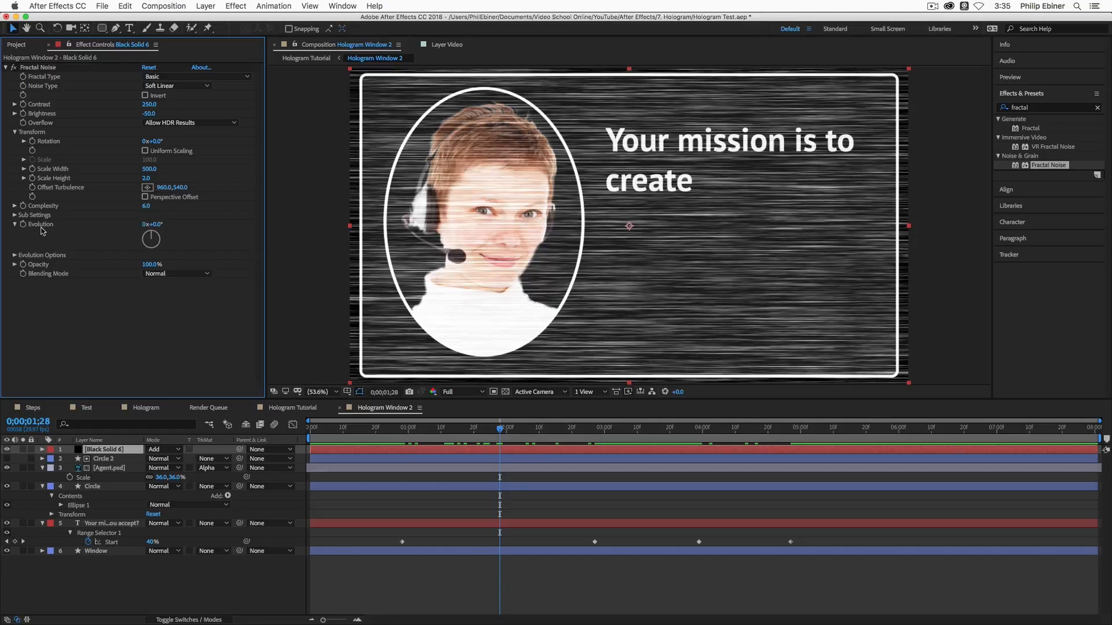
{"action": "key", "text": "alt"}
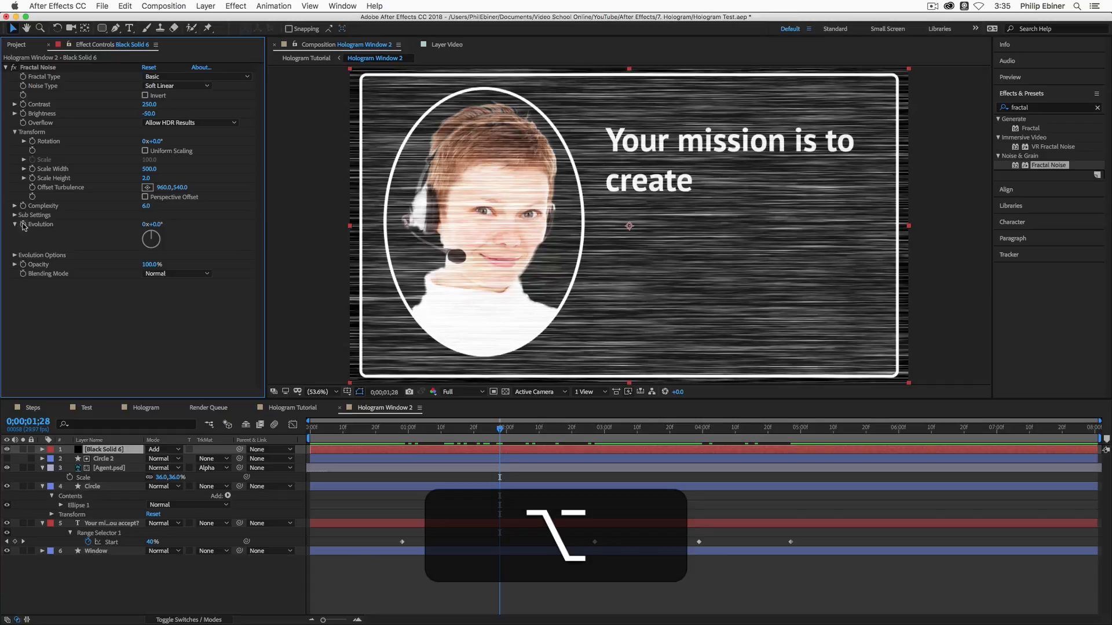
{"action": "left_click", "coordinate": [23, 225], "text": "alt"}
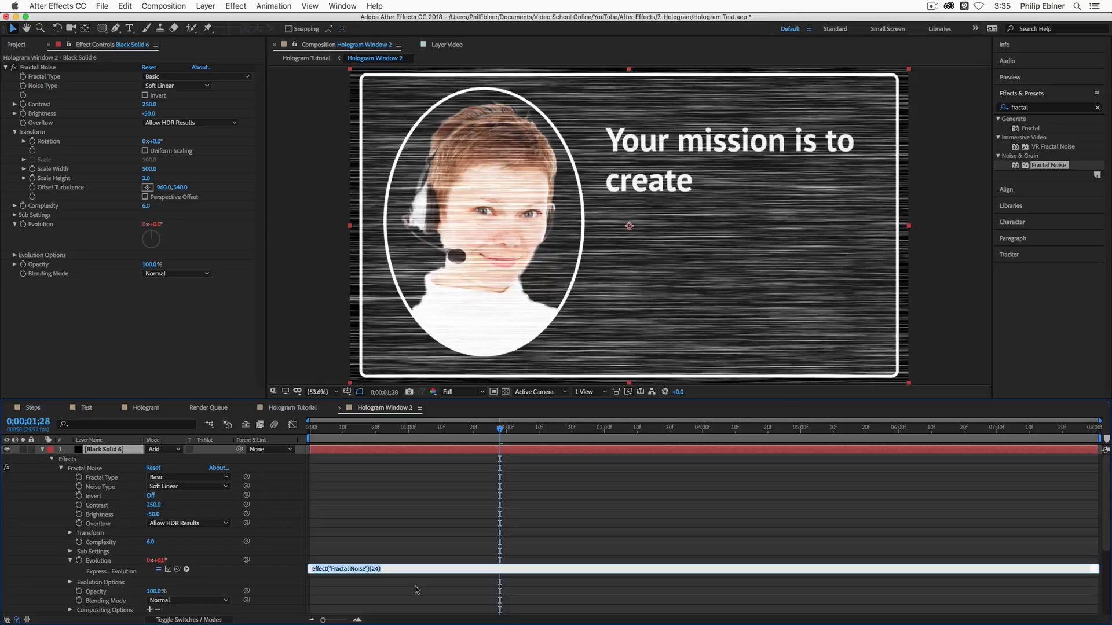
{"action": "type", "text": "time"}
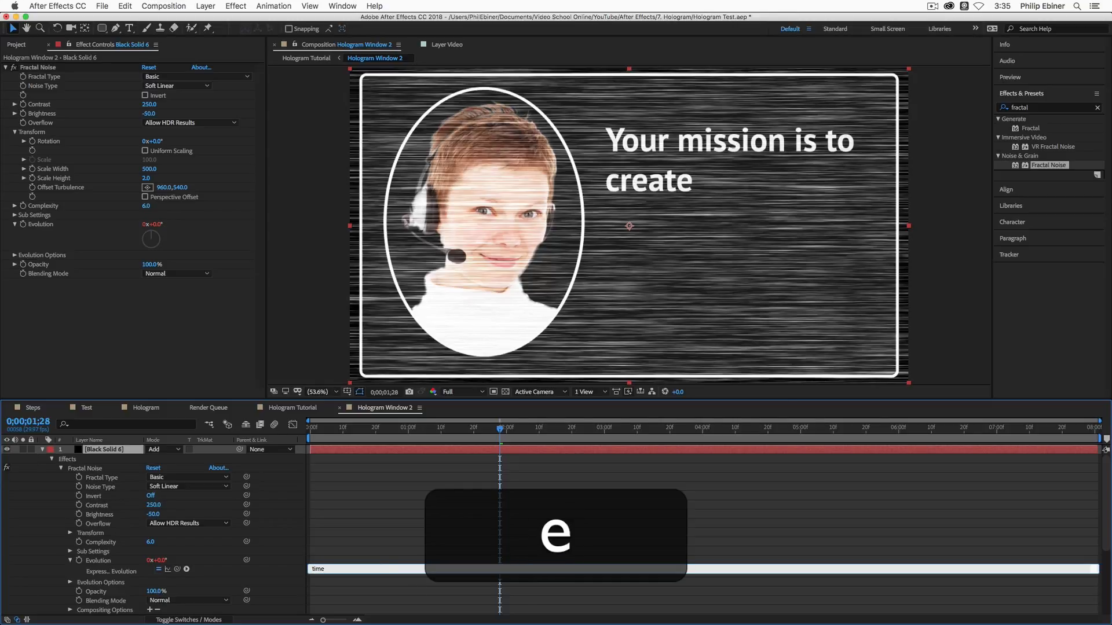
{"action": "type", "text": "*"}
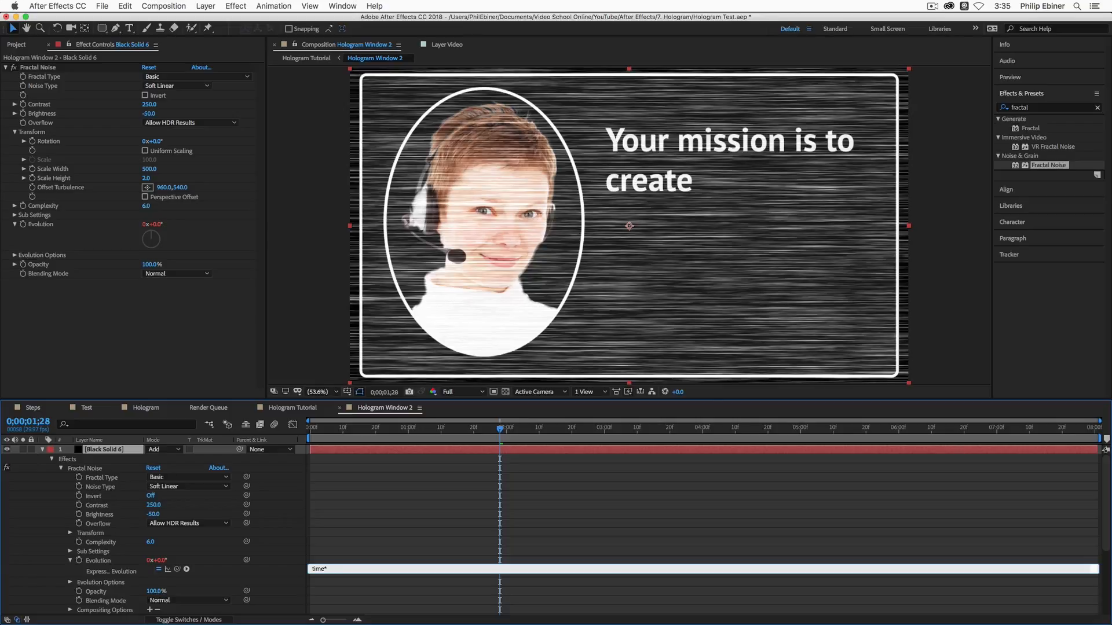
{"action": "type", "text": "500"}
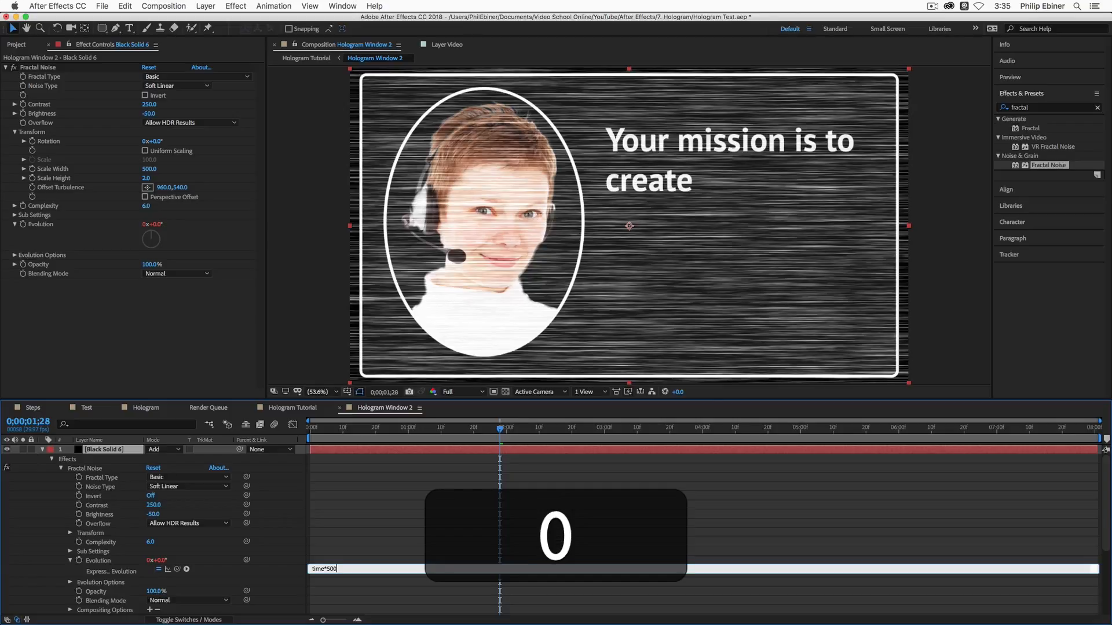
{"action": "left_click", "coordinate": [485, 546]}
Step: Play back the animated noise from the start of Hologram Window 2 and collapse the black solid's properties
{"action": "left_click_drag", "start_coordinate": [400, 431], "coordinate": [536, 440]}
{"action": "key", "text": "space"}
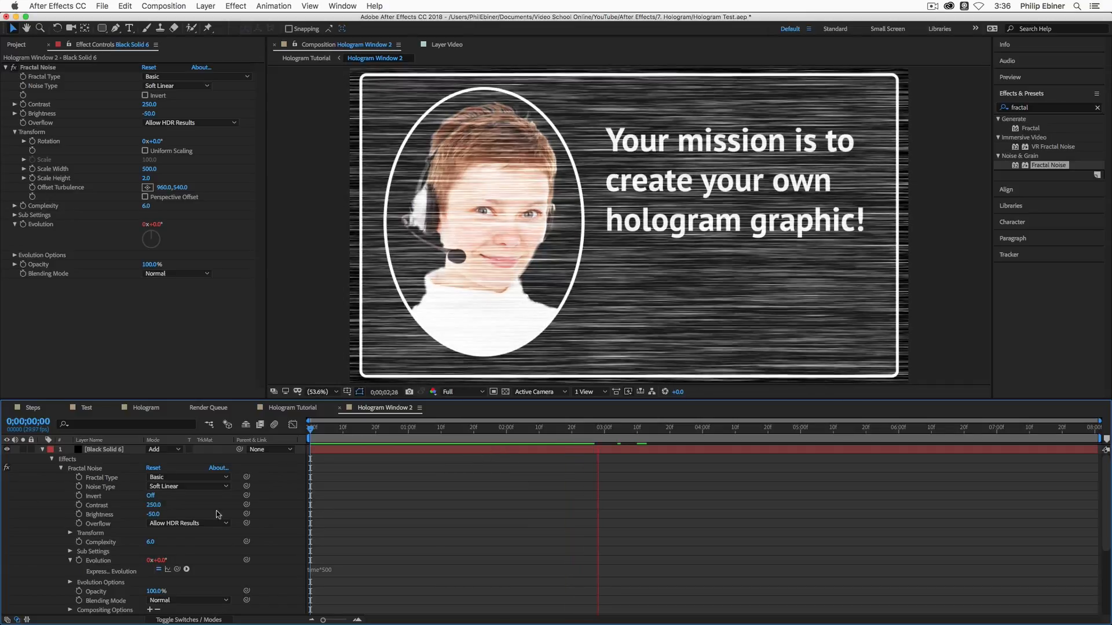
{"action": "key", "text": "space"}
{"action": "left_click", "coordinate": [42, 449]}
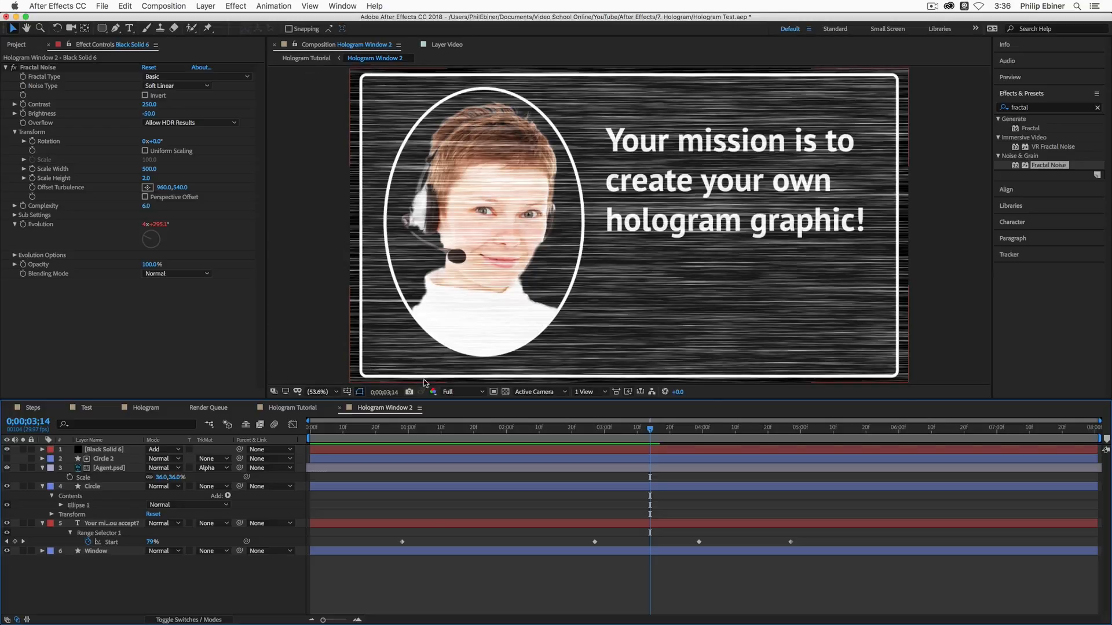
Step: Duplicate the Window shape layer and place the copy at the top of the layer stack, above the black solid
{"action": "left_click", "coordinate": [95, 551]}
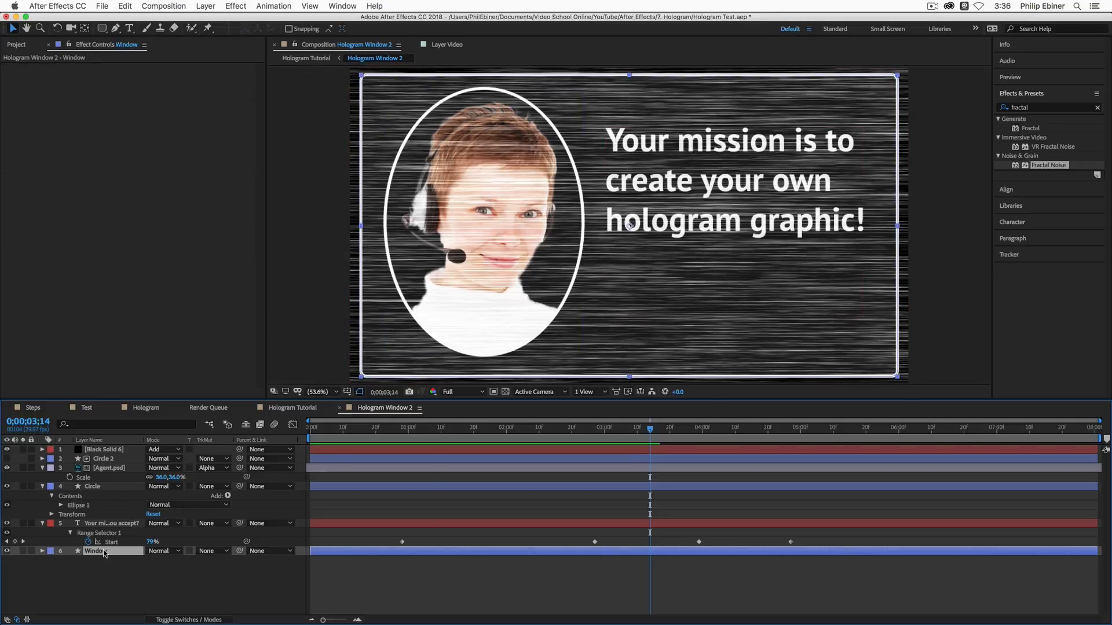
{"action": "key", "text": "super"}
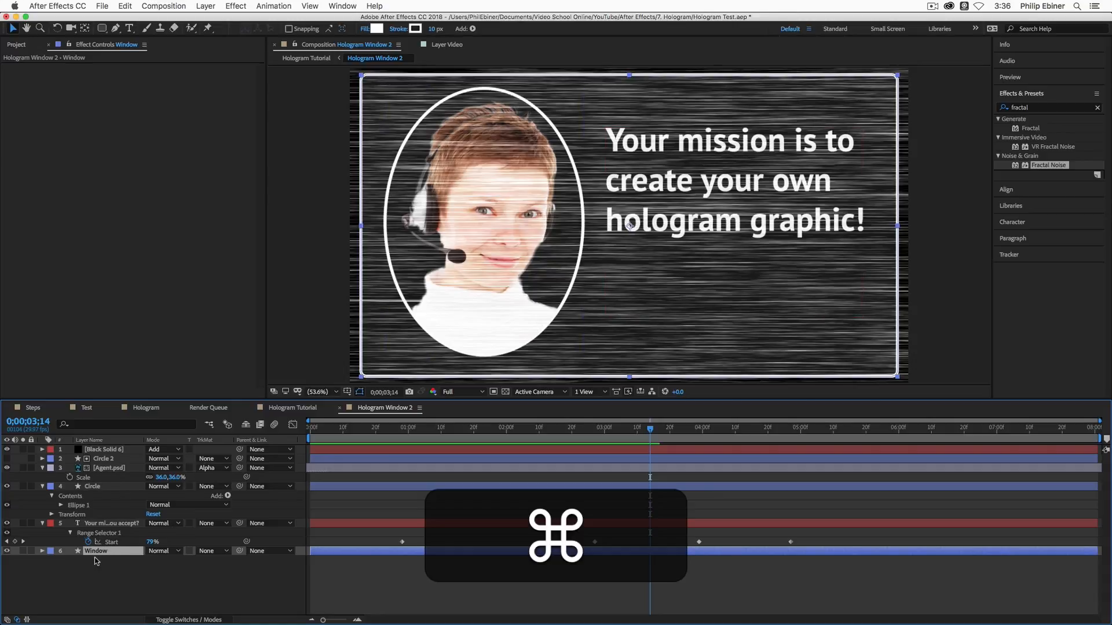
{"action": "key", "text": "super+d"}
{"action": "left_click_drag", "start_coordinate": [97, 552], "coordinate": [115, 451]}
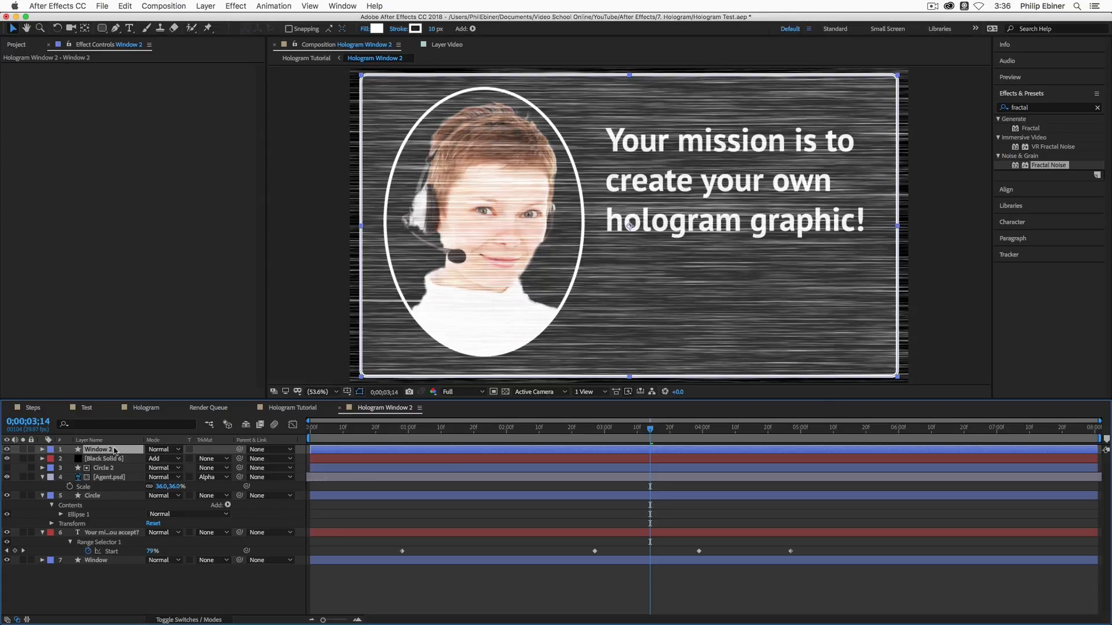
Step: Rename the Black Solid 6 layer as Fractal Noise
{"action": "left_click", "coordinate": [95, 460]}
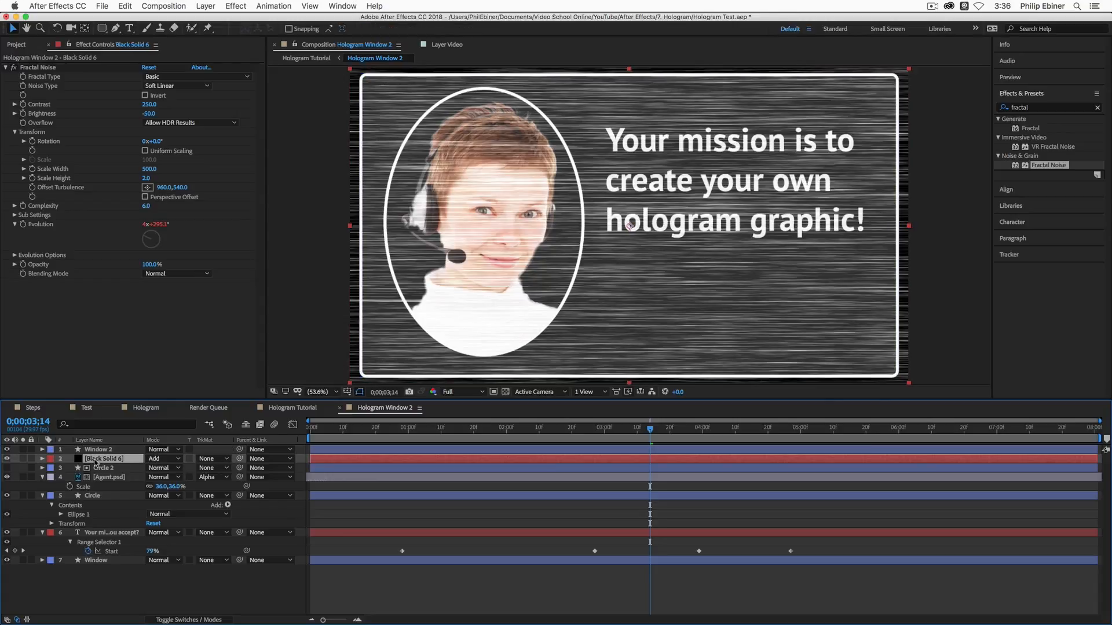
{"action": "key", "text": "Return"}
{"action": "type", "text": "Frac"}
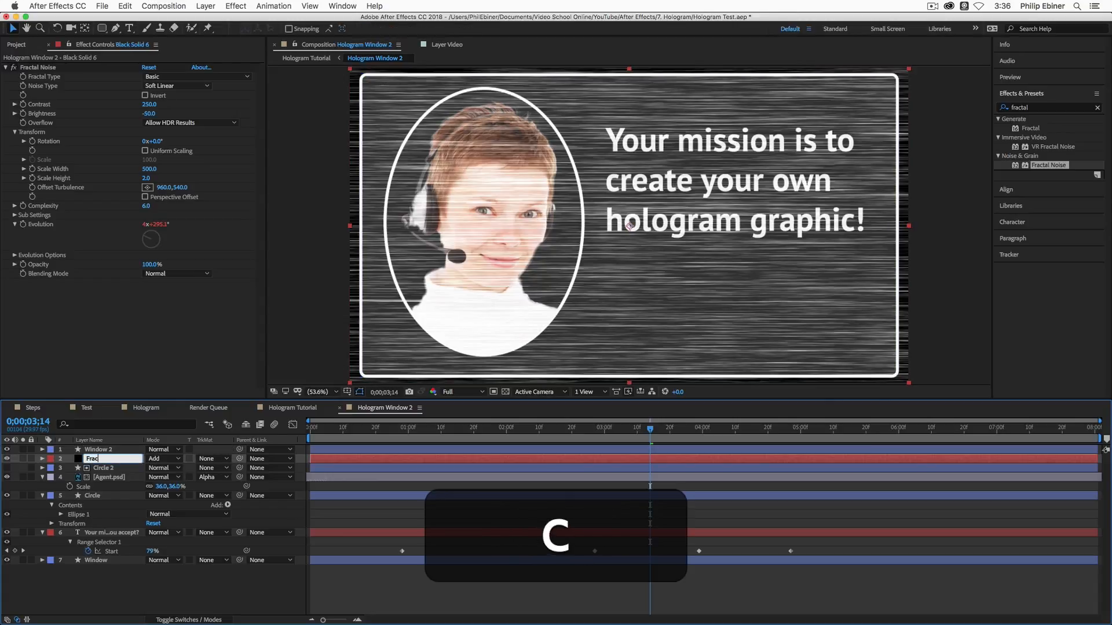
{"action": "type", "text": "tal Noise"}
{"action": "key", "text": "Return"}
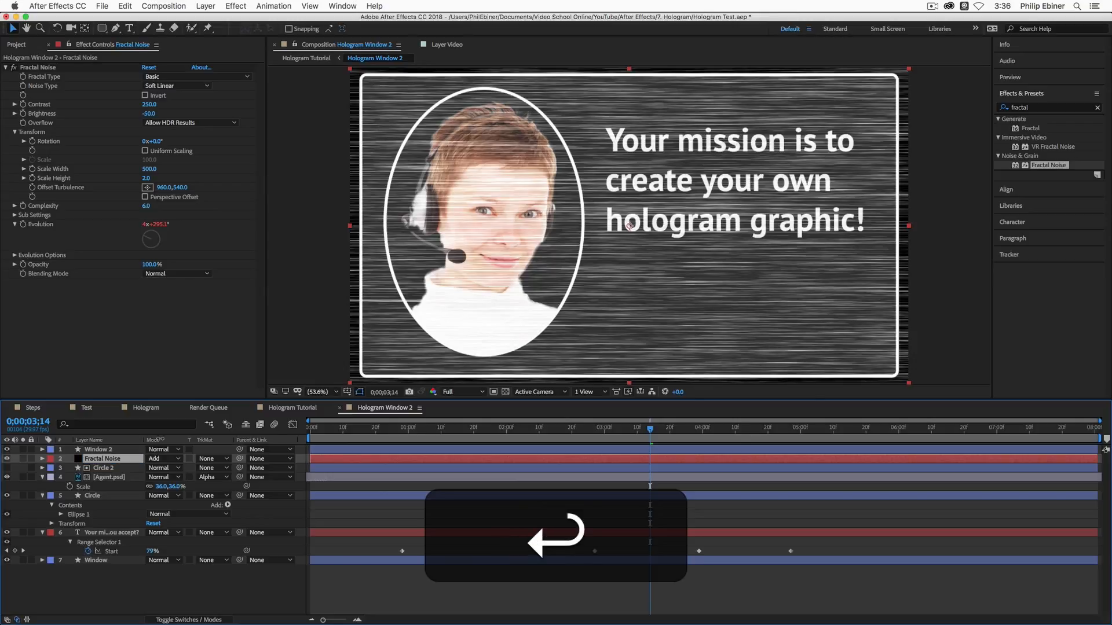
Step: Set the Fractal Noise layer's track matte to Alpha Matte "Window 2" and scrub through the result
{"action": "left_click", "coordinate": [211, 459]}
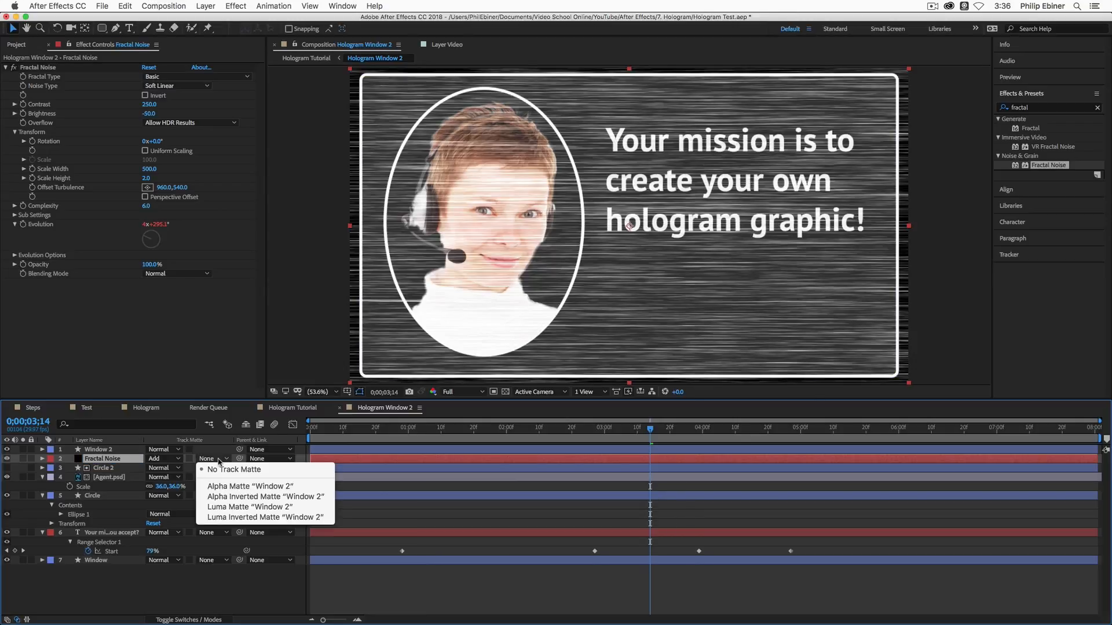
{"action": "left_click", "coordinate": [251, 486]}
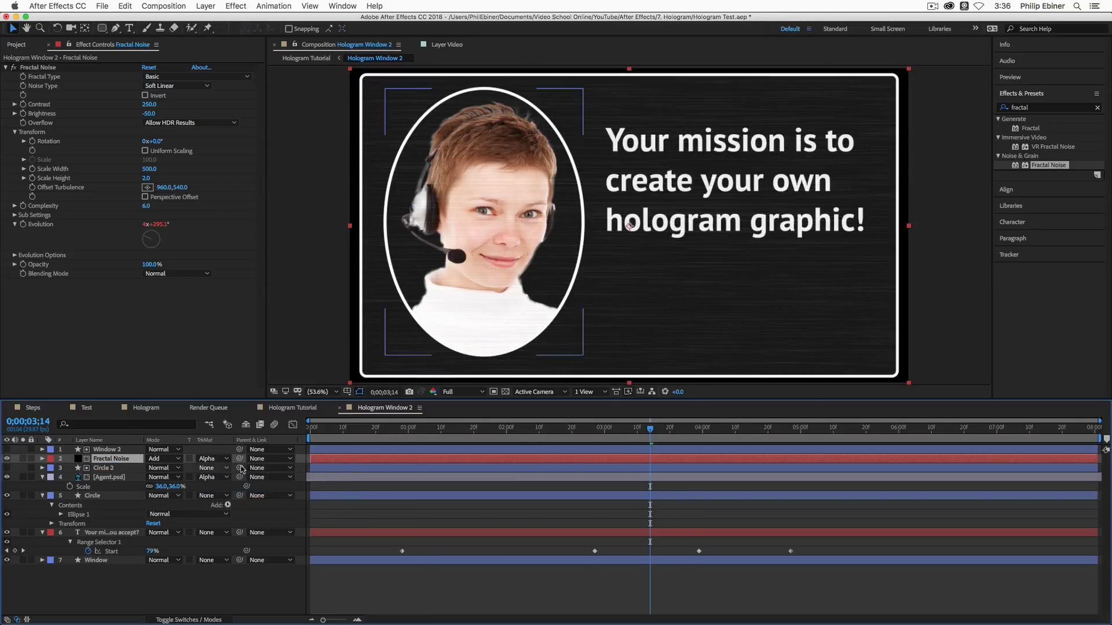
{"action": "left_click_drag", "start_coordinate": [421, 441], "coordinate": [587, 442]}
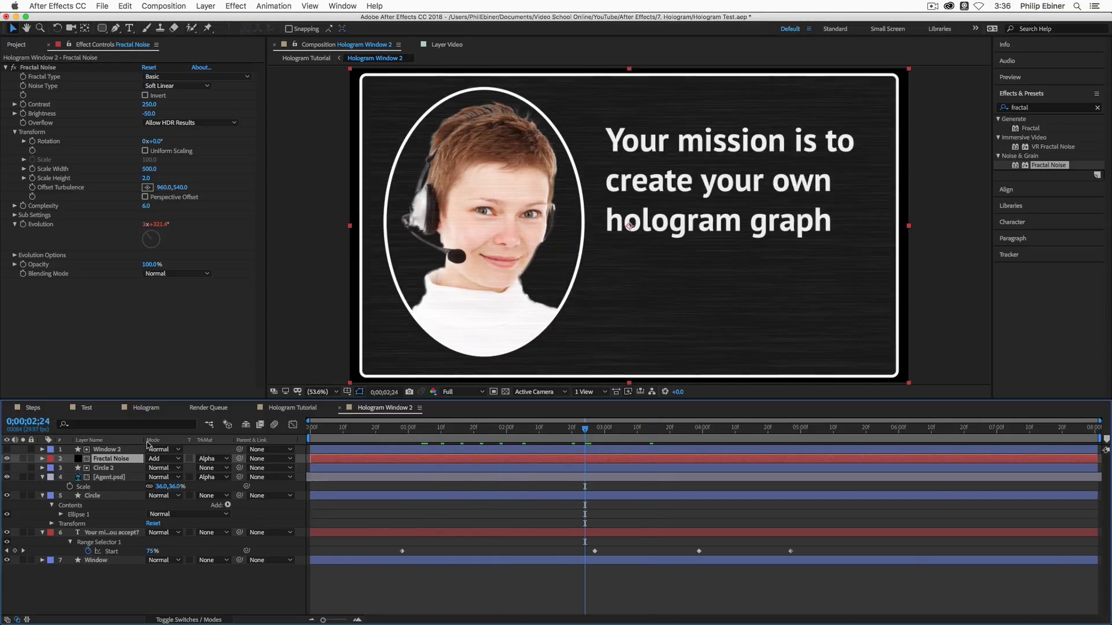
Step: Set the fill opacity of Window 2's rectangle to 100% and collapse the layer's properties
{"action": "left_click", "coordinate": [107, 450]}
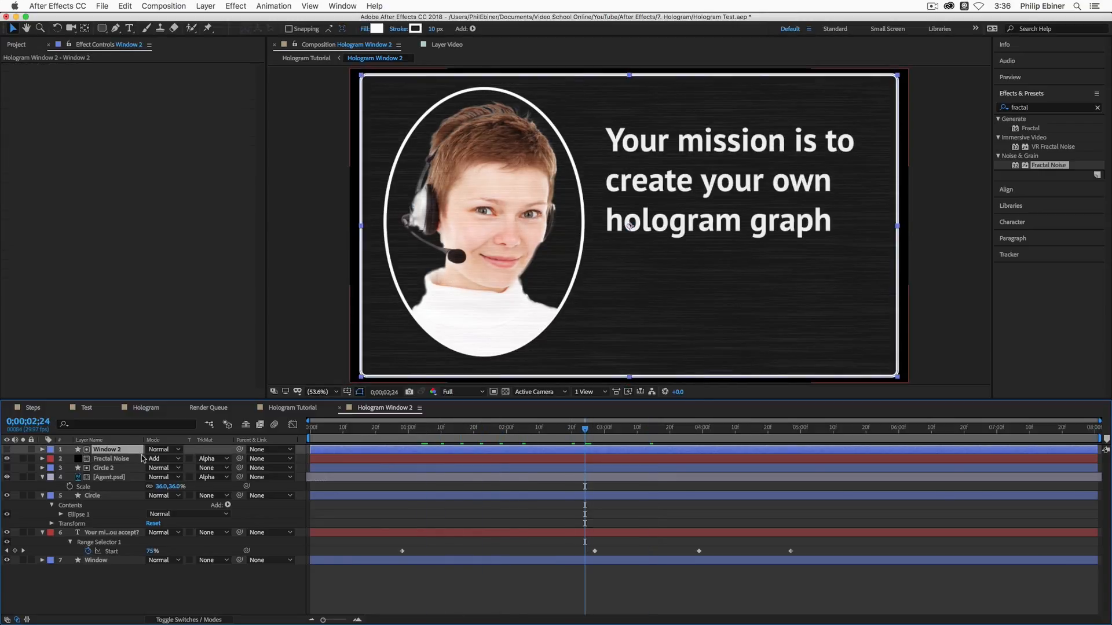
{"action": "key", "text": "t"}
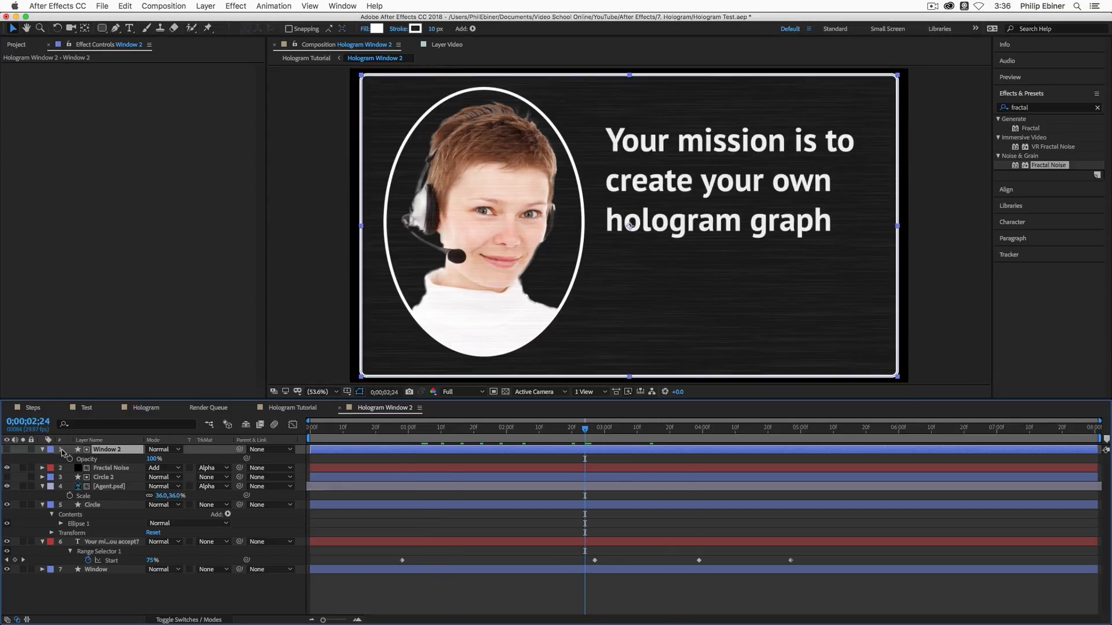
{"action": "left_click", "coordinate": [43, 450]}
{"action": "left_click", "coordinate": [43, 450]}
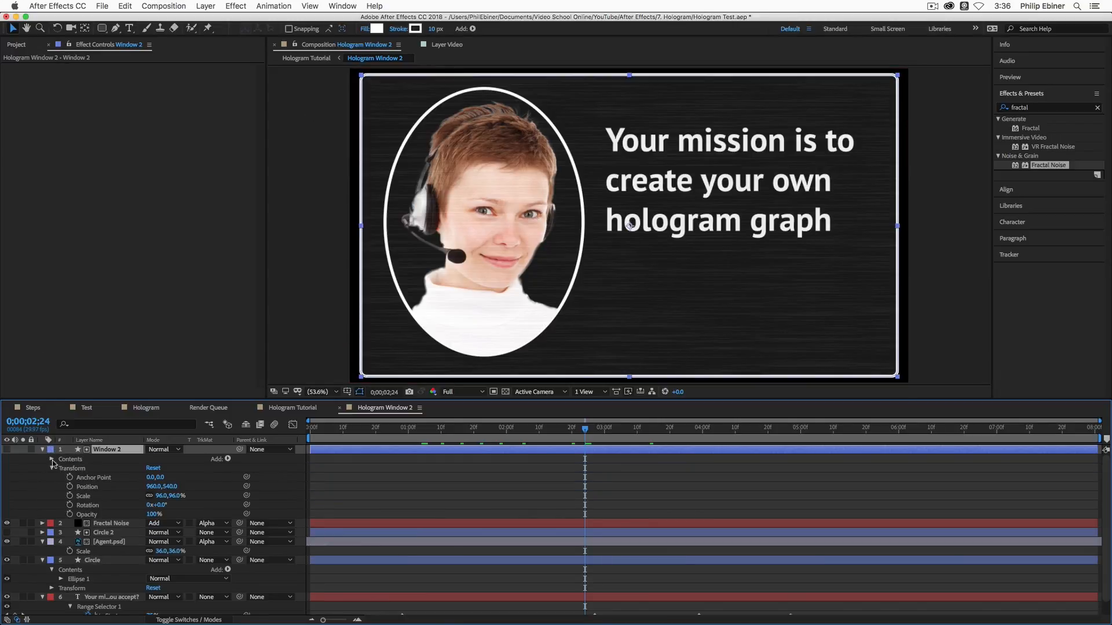
{"action": "left_click", "coordinate": [52, 459]}
{"action": "left_click", "coordinate": [60, 469]}
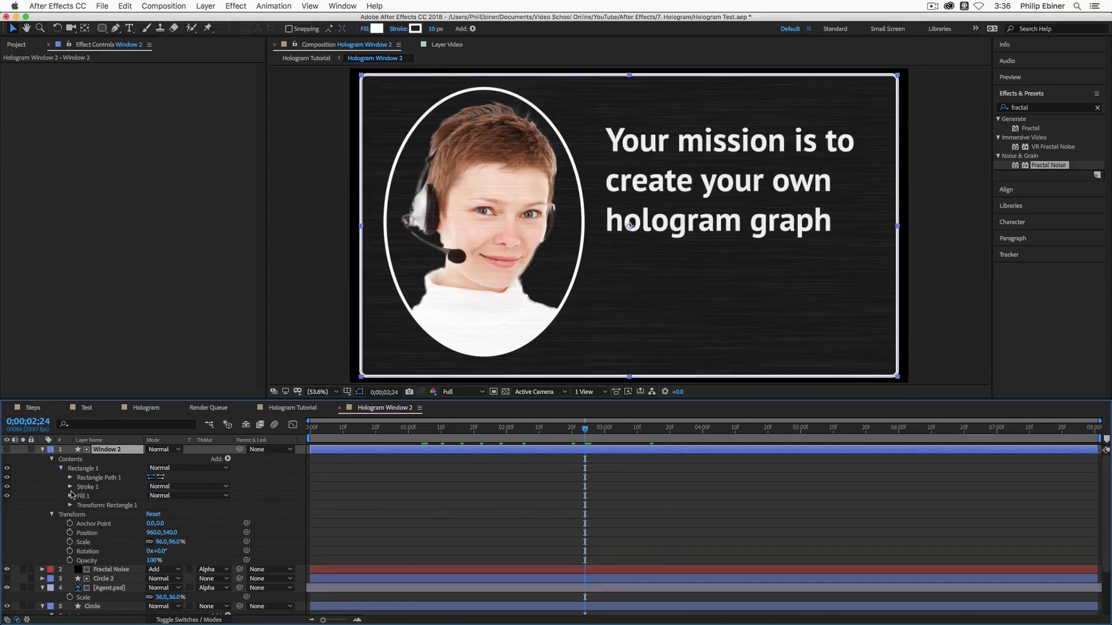
{"action": "left_click", "coordinate": [70, 496]}
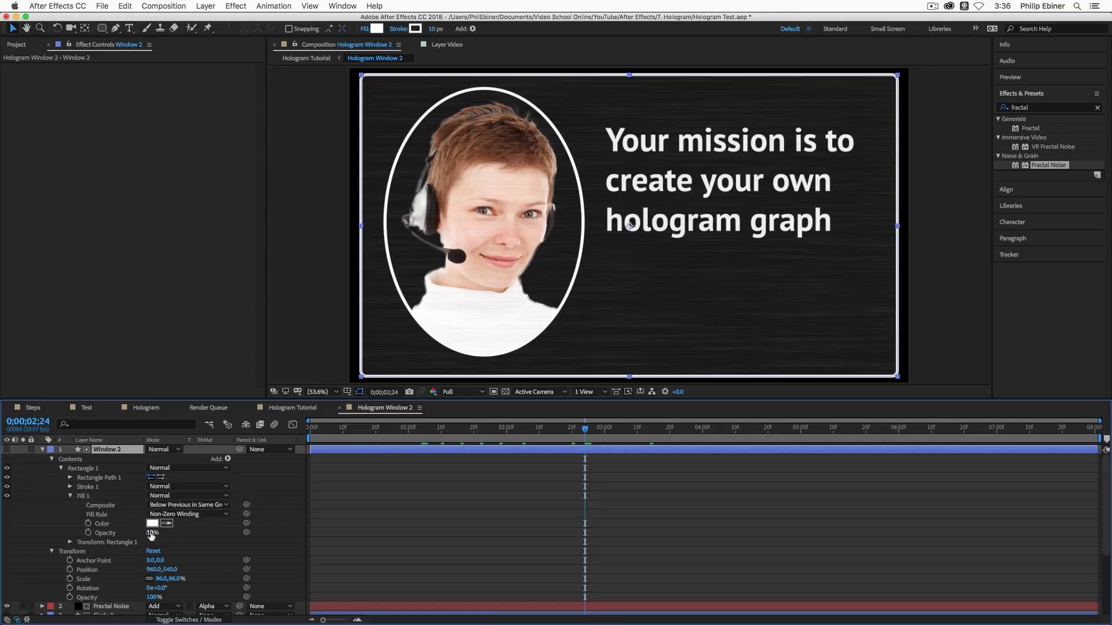
{"action": "left_click_drag", "start_coordinate": [151, 535], "coordinate": [203, 535]}
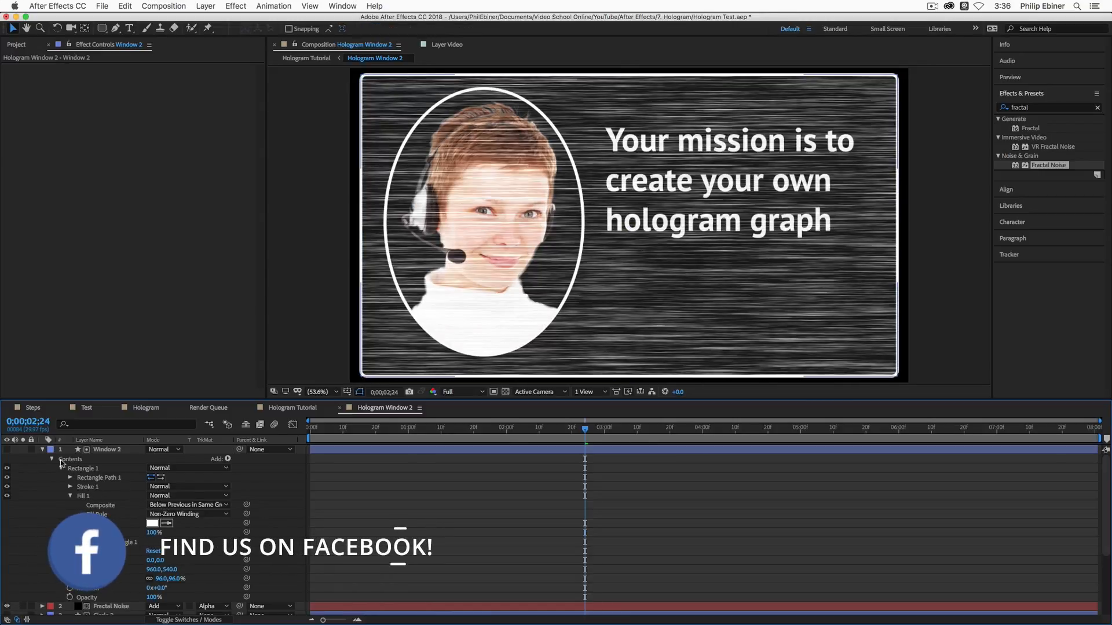
{"action": "left_click", "coordinate": [42, 449]}
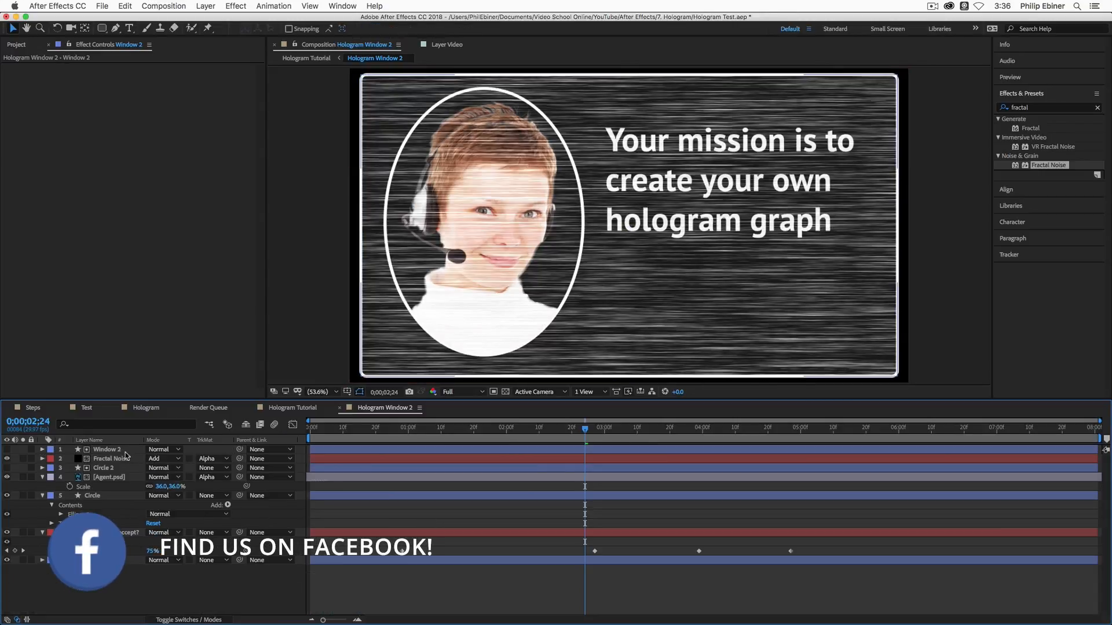
Step: Lower the Fractal Noise layer's opacity to 35%
{"action": "left_click", "coordinate": [108, 459]}
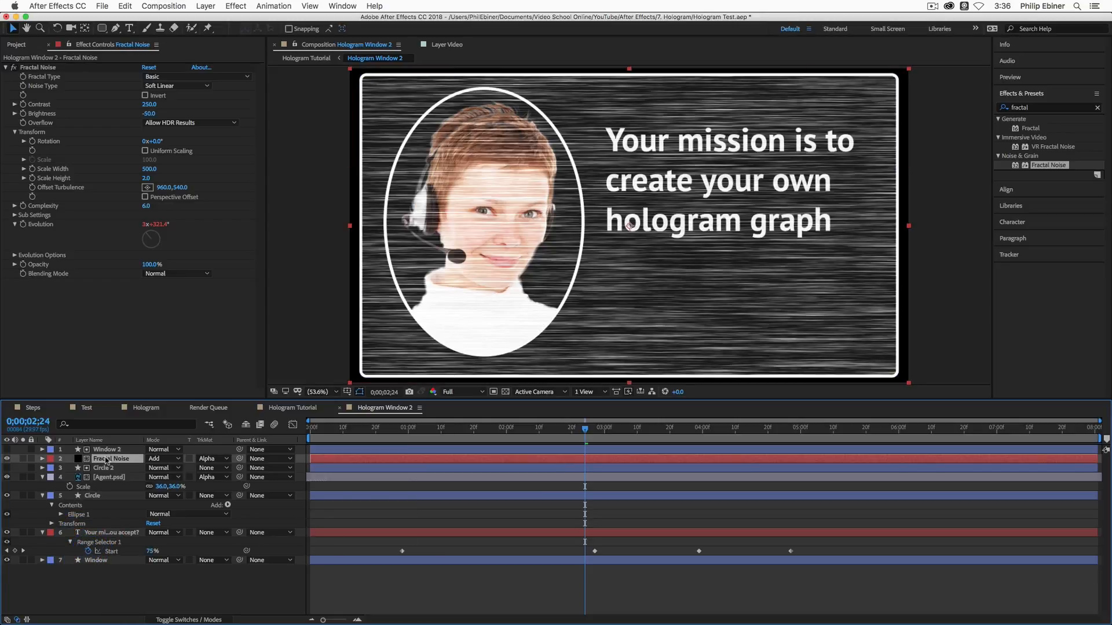
{"action": "key", "text": "t"}
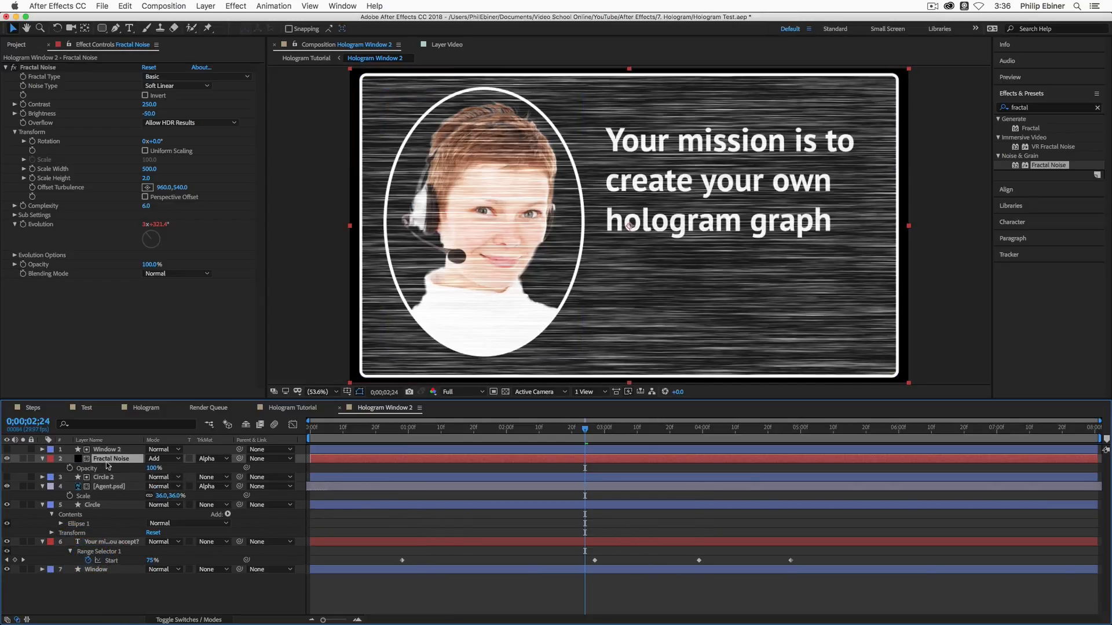
{"action": "left_click_drag", "start_coordinate": [154, 468], "coordinate": [112, 470]}
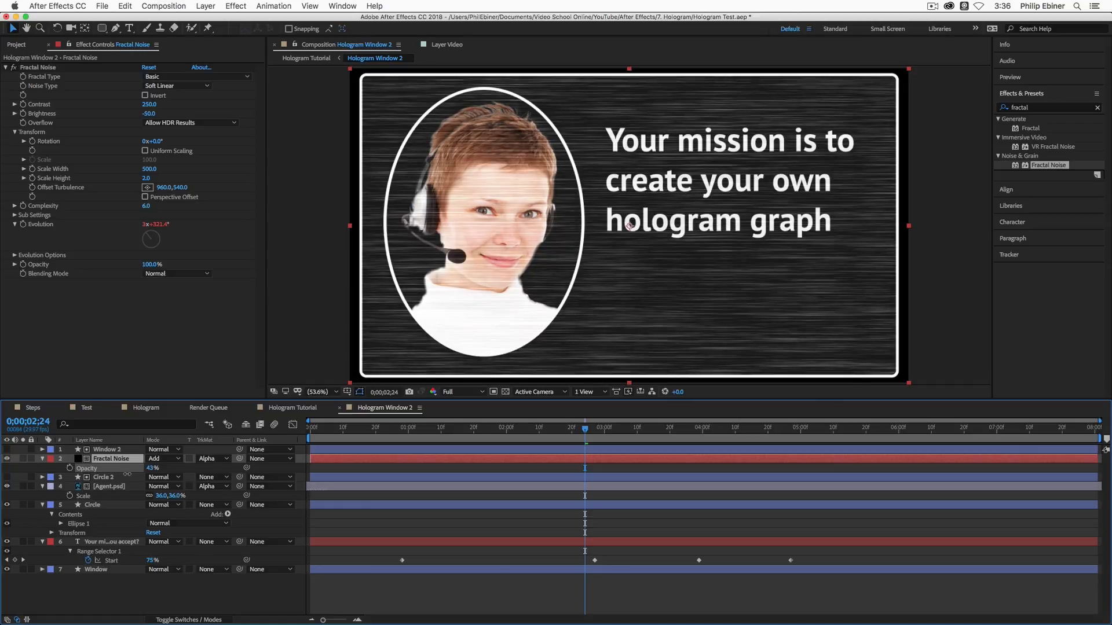
{"action": "type", "text": "35"}
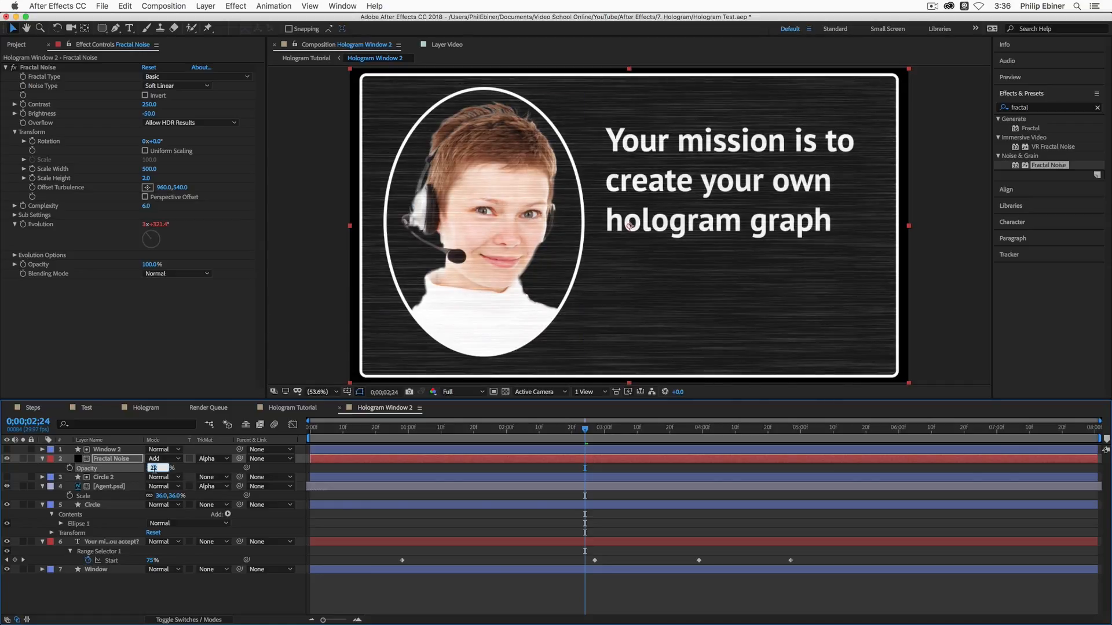
{"action": "key", "text": "Return"}
Step: Play back Hologram Window 2 to check the softened noise, and view the window in the Hologram Tutorial composition
{"action": "key", "text": "space"}
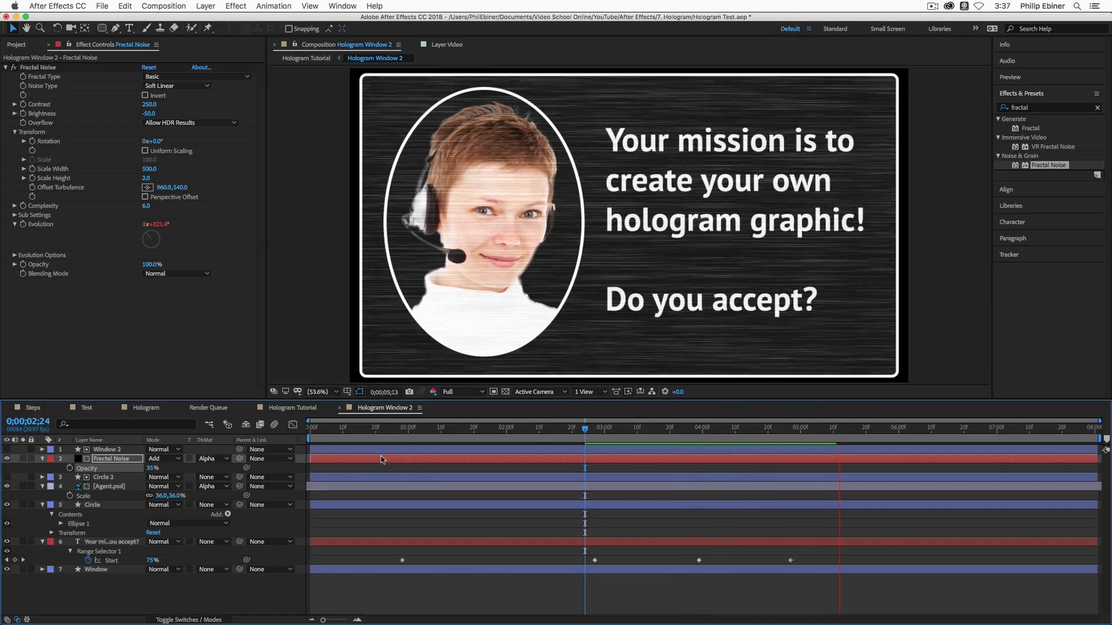
{"action": "key", "text": "space"}
{"action": "mouse_move", "coordinate": [394, 430]}
{"action": "left_mouse_down"}
{"action": "mouse_move", "coordinate": [766, 447]}
{"action": "mouse_move", "coordinate": [391, 444]}
{"action": "mouse_move", "coordinate": [450, 429]}
{"action": "mouse_move", "coordinate": [727, 443]}
{"action": "mouse_move", "coordinate": [382, 443]}
{"action": "left_mouse_up"}
{"action": "left_click", "coordinate": [293, 407]}
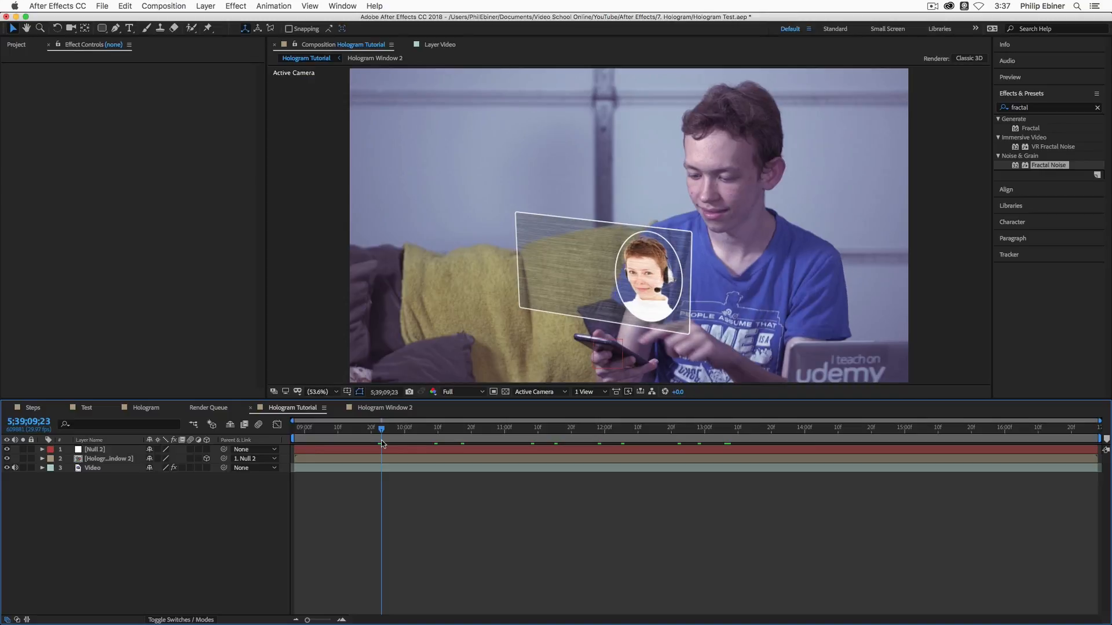
Step: Examine the finished hologram's noise, colour and glow in the Hologram and Test compositions
{"action": "left_click", "coordinate": [146, 407]}
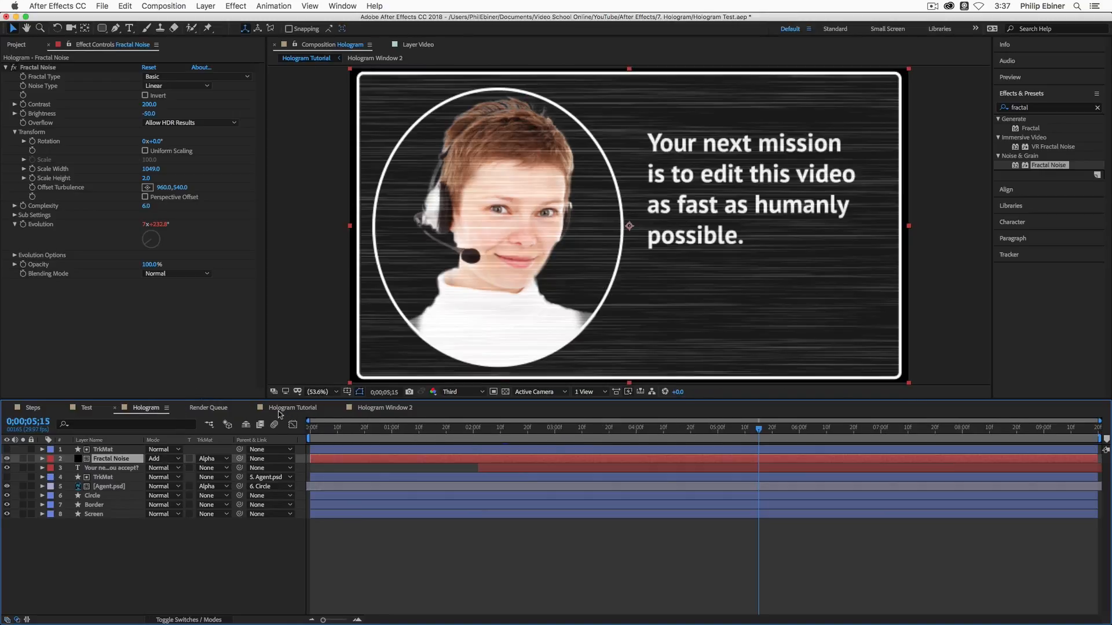
{"action": "left_click", "coordinate": [86, 412]}
{"action": "left_click", "coordinate": [498, 428]}
{"action": "key", "text": "space"}
{"action": "left_click_drag", "start_coordinate": [517, 433], "coordinate": [449, 444]}
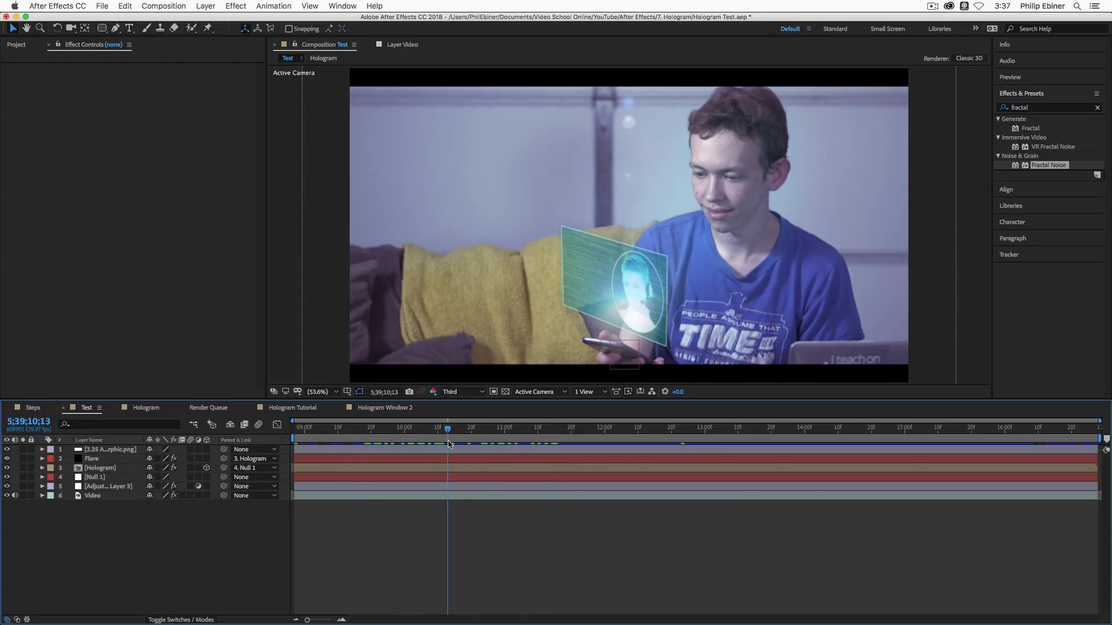
Step: In the Hologram Tutorial composition, add Scale and Position keyframes to the Hologram Window 2 layer at 5;39;09;27 and reveal both
{"action": "left_click", "coordinate": [376, 408]}
{"action": "left_click", "coordinate": [291, 408]}
{"action": "mouse_move", "coordinate": [387, 432]}
{"action": "left_mouse_down"}
{"action": "mouse_move", "coordinate": [487, 437]}
{"action": "mouse_move", "coordinate": [373, 440]}
{"action": "mouse_move", "coordinate": [396, 442]}
{"action": "left_mouse_up"}
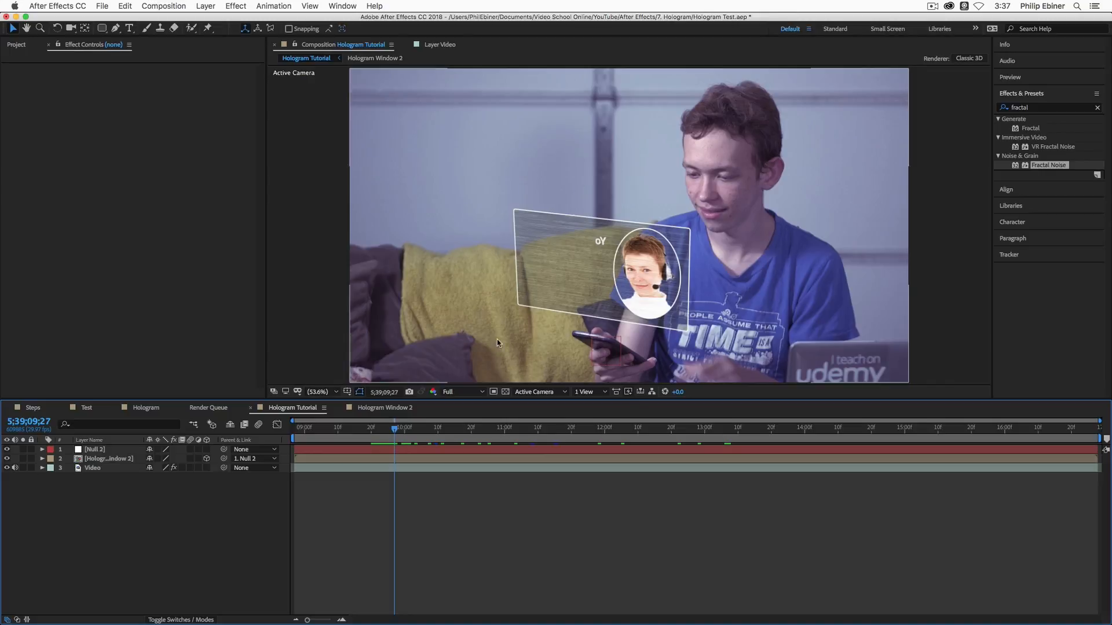
{"action": "left_click", "coordinate": [324, 452]}
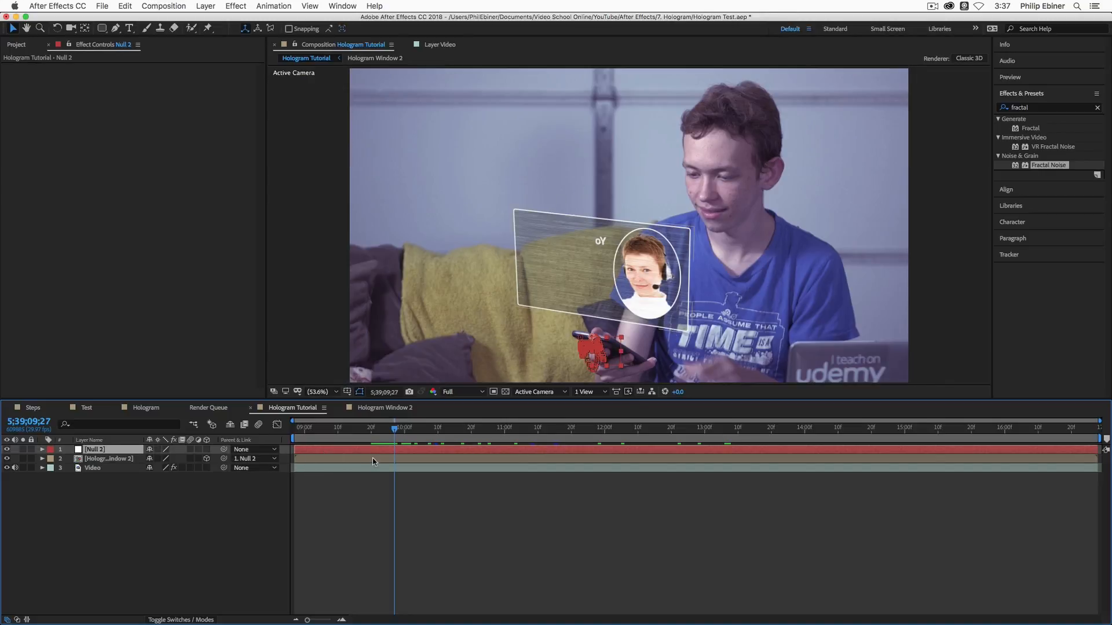
{"action": "left_click", "coordinate": [322, 459]}
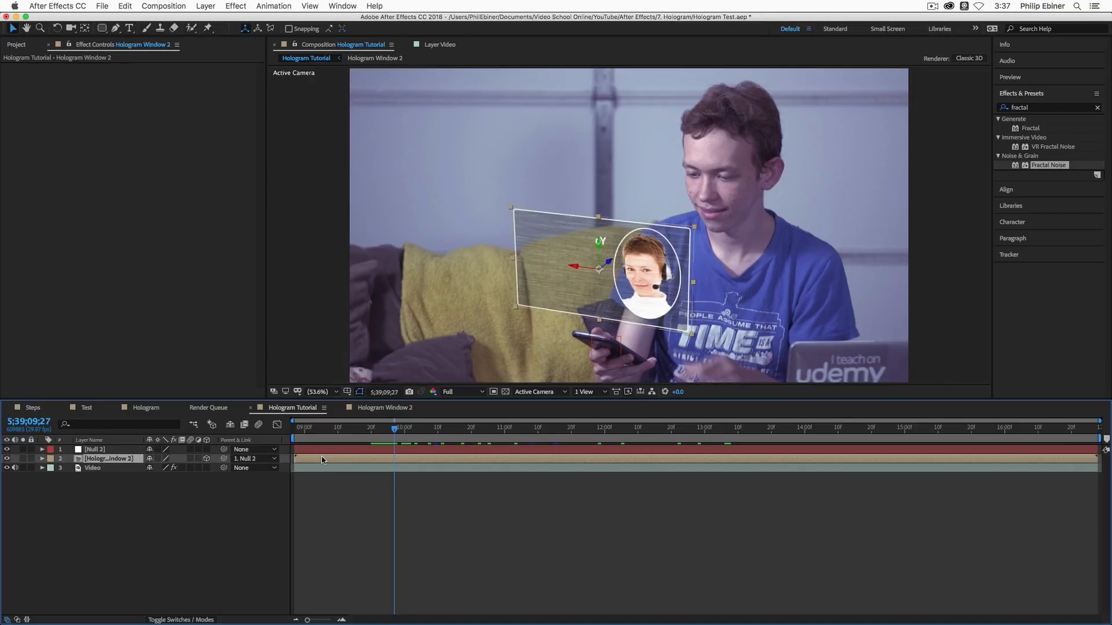
{"action": "key", "text": "s"}
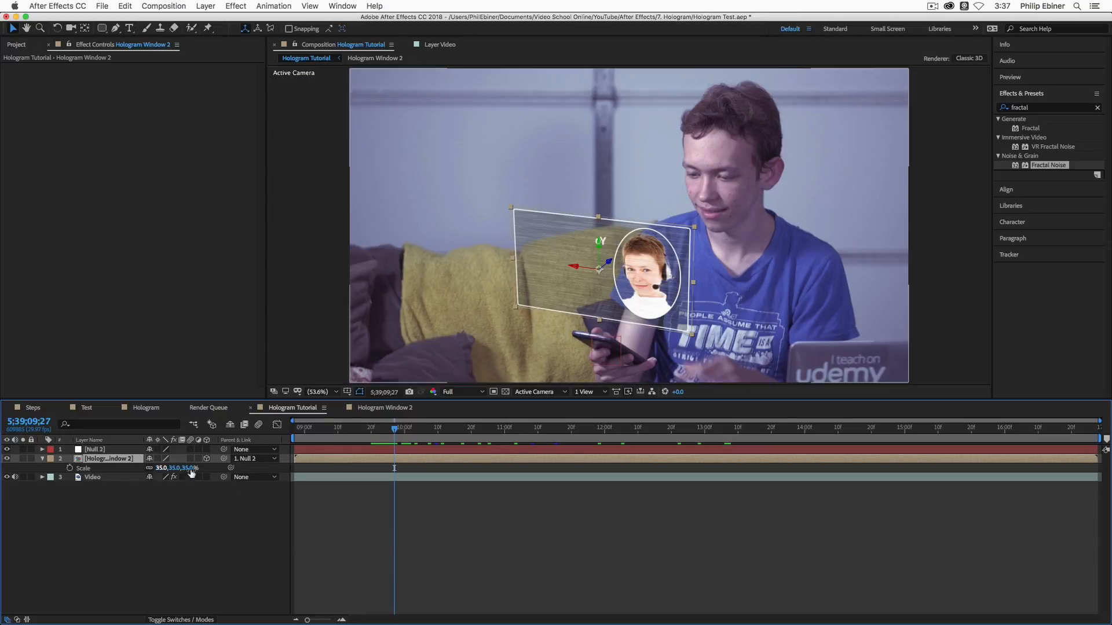
{"action": "left_click", "coordinate": [70, 468]}
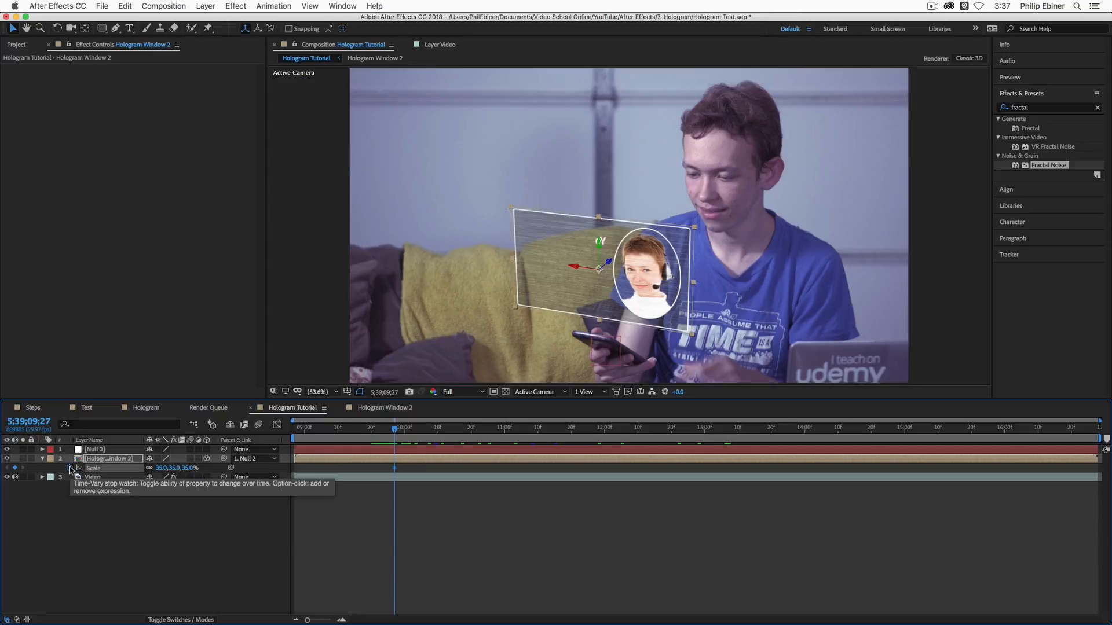
{"action": "key", "text": "p"}
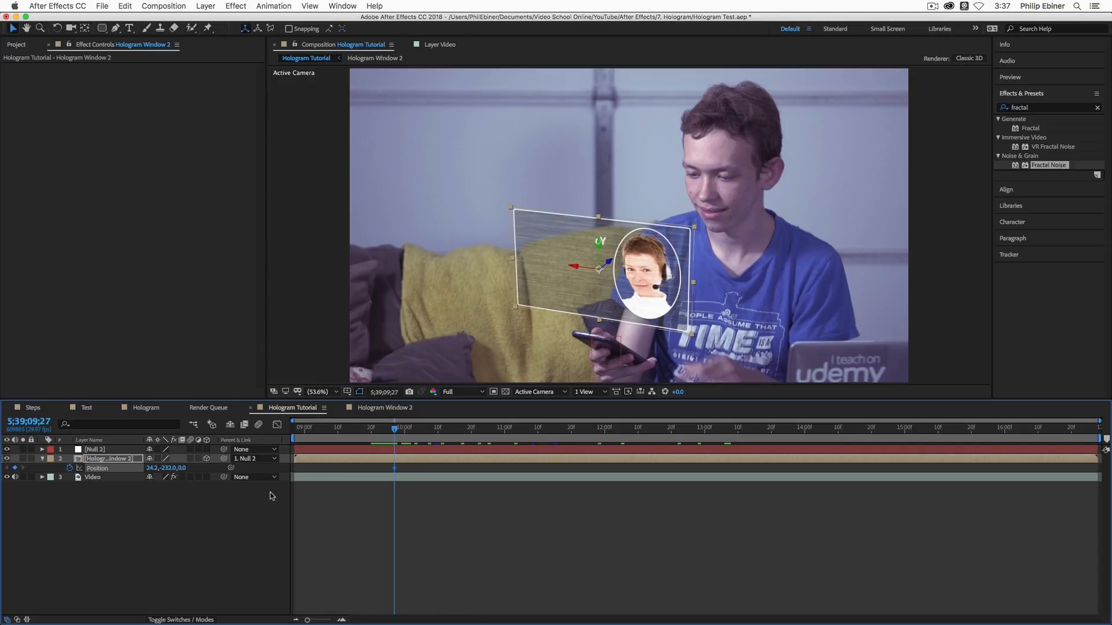
{"action": "key", "text": "u"}
{"action": "key", "text": "u"}
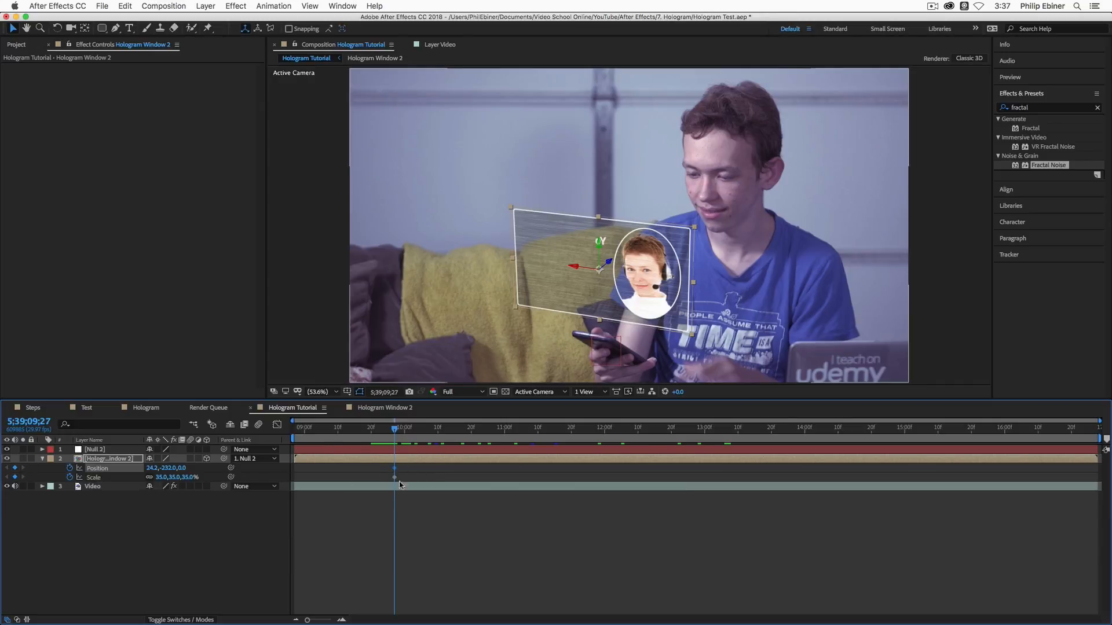
Step: Set the Hologram Window 2 layer's scale to 0% at 5;39;09;18 so the window starts invisible
{"action": "left_click_drag", "start_coordinate": [397, 432], "coordinate": [366, 438]}
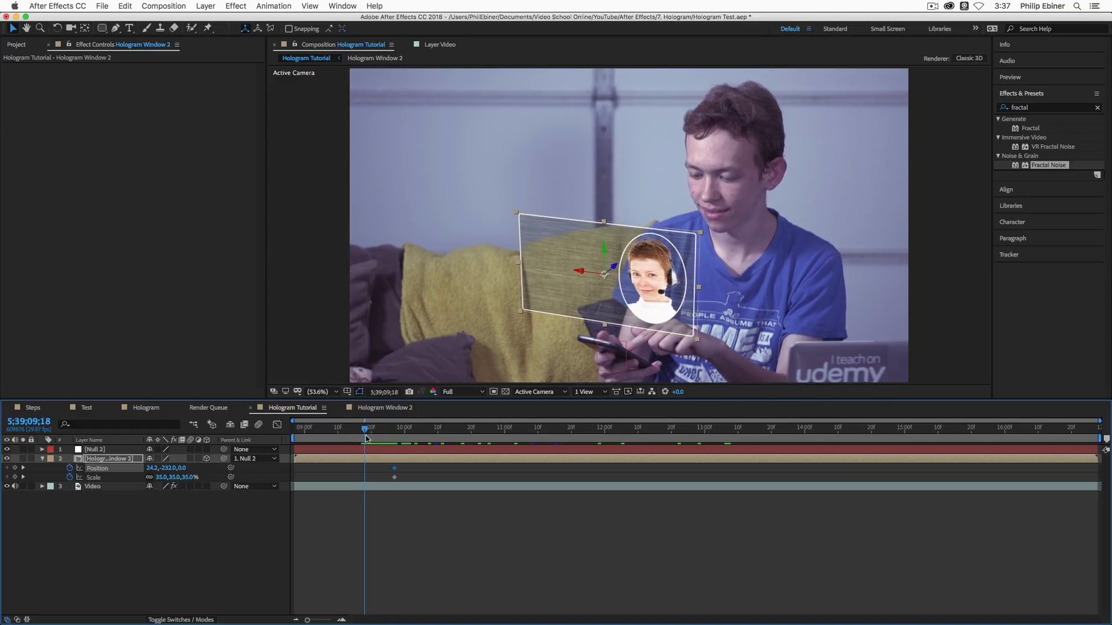
{"action": "left_click", "coordinate": [316, 471]}
{"action": "left_click", "coordinate": [194, 479]}
{"action": "type", "text": "0"}
{"action": "key", "text": "Return"}
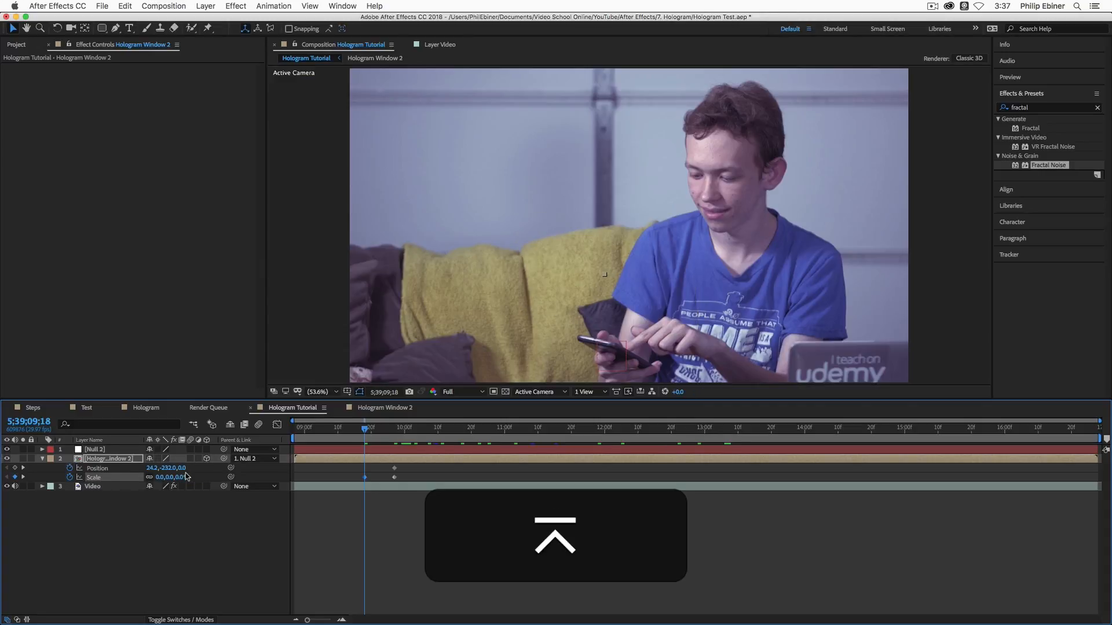
{"action": "left_click_drag", "start_coordinate": [184, 467], "coordinate": [208, 467]}
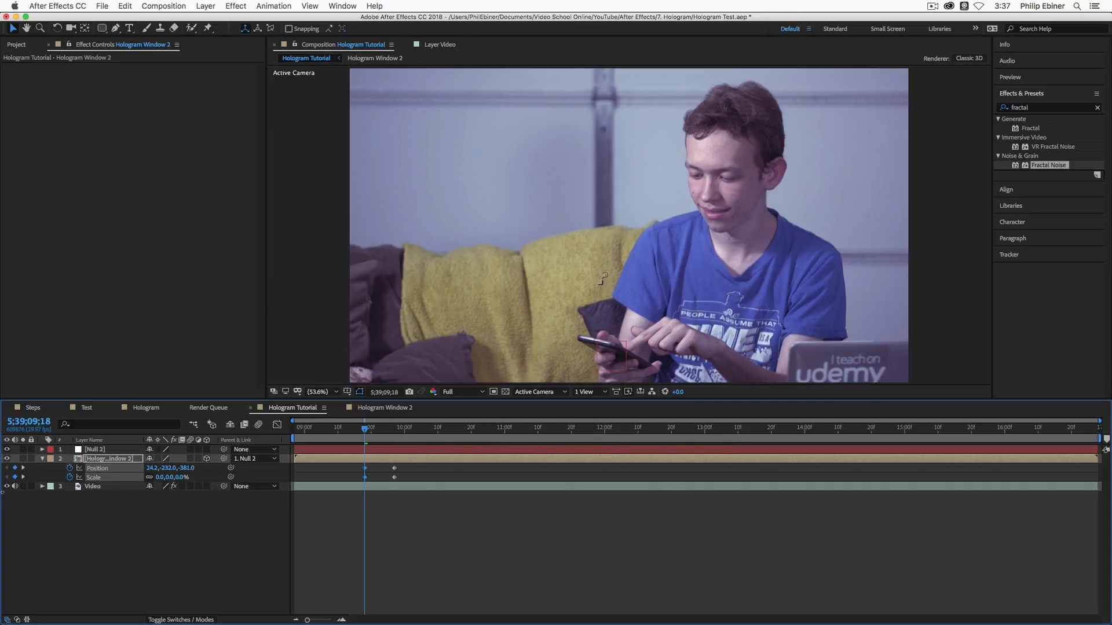
{"action": "key", "text": "super+z"}
{"action": "key", "text": "super+z"}
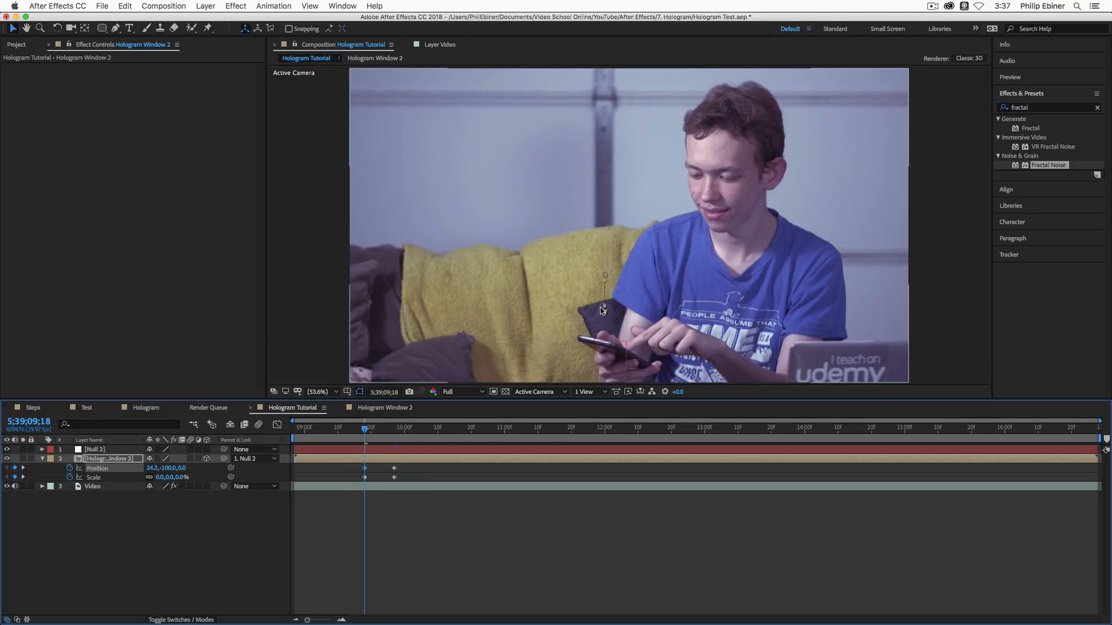
Step: Position the shrunken window on the phone at 77.2, -2.0, 0.0 at 5;39;09;18, and preview the window growing out of it
{"action": "left_click_drag", "start_coordinate": [168, 467], "coordinate": [221, 464]}
{"action": "left_click_drag", "start_coordinate": [153, 468], "coordinate": [181, 470]}
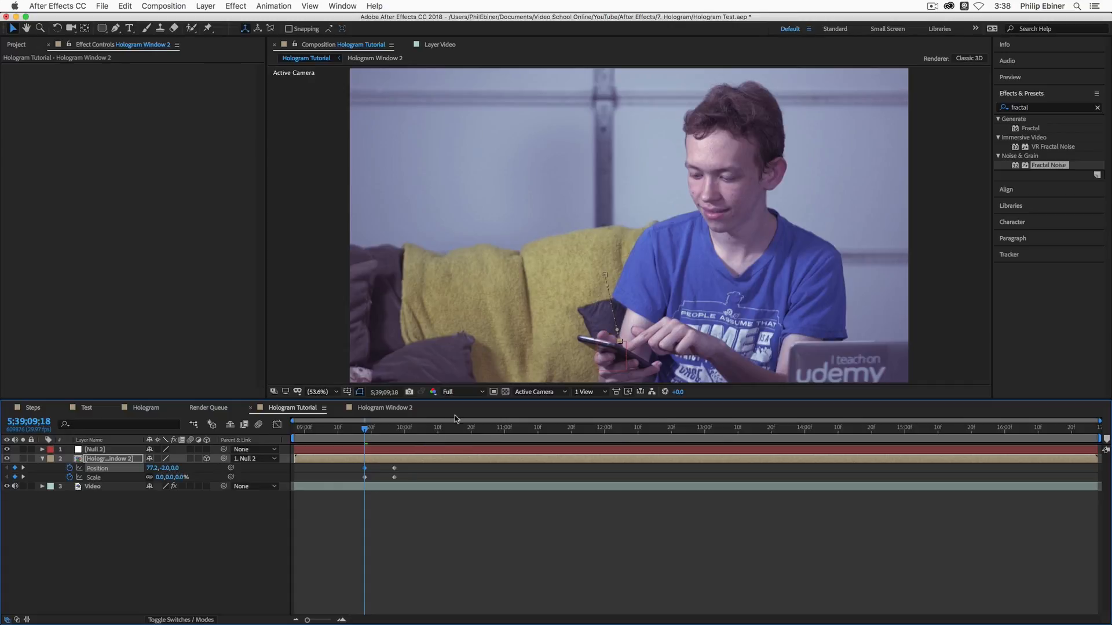
{"action": "left_click", "coordinate": [370, 429]}
{"action": "key", "text": "space"}
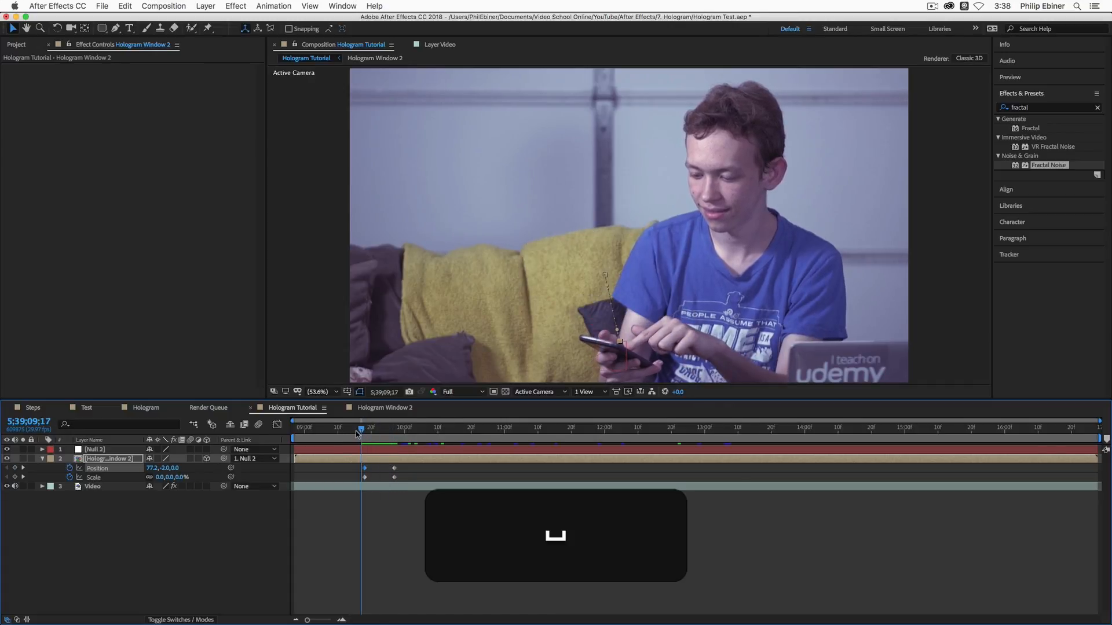
{"action": "key", "text": "space"}
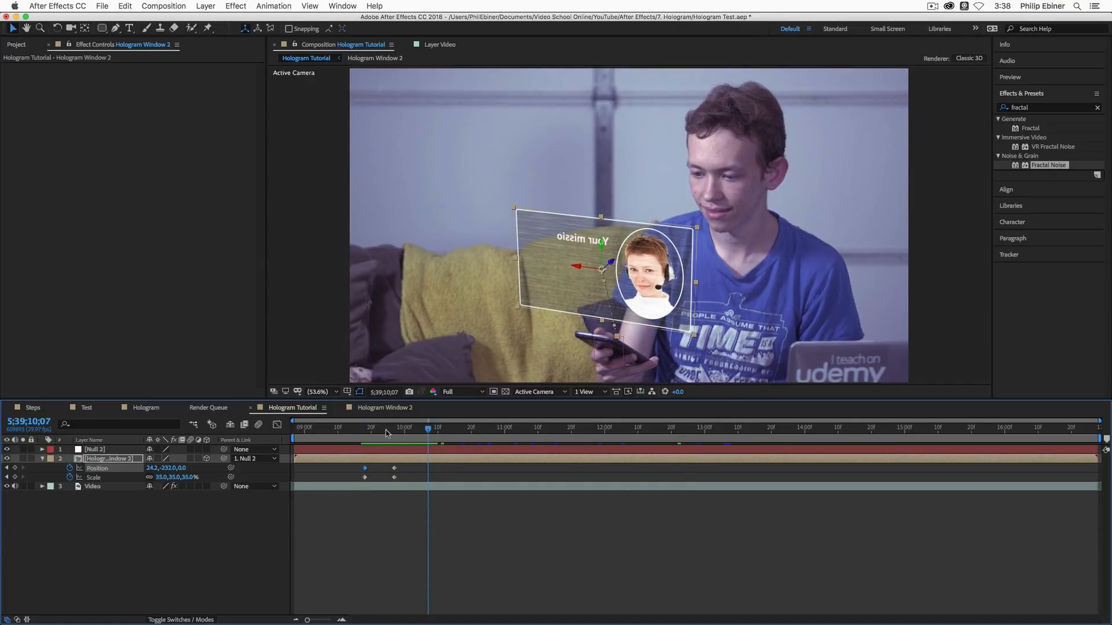
Step: Add Position and Scale keyframes holding the window's current values at 5;39;12;18
{"action": "left_click_drag", "start_coordinate": [438, 432], "coordinate": [665, 450]}
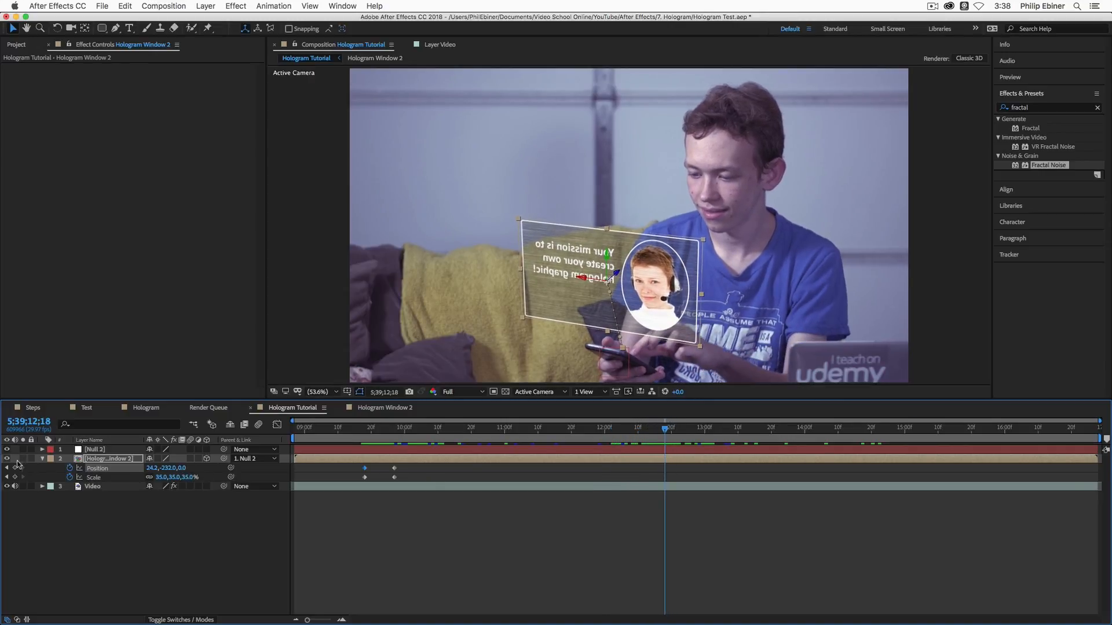
{"action": "left_click", "coordinate": [15, 468]}
{"action": "left_click", "coordinate": [14, 477]}
Step: At 5;39;13;08, enlarge the hologram window to 50% scale and raise it to a Y position of -329.0
{"action": "left_click_drag", "start_coordinate": [665, 431], "coordinate": [731, 446]}
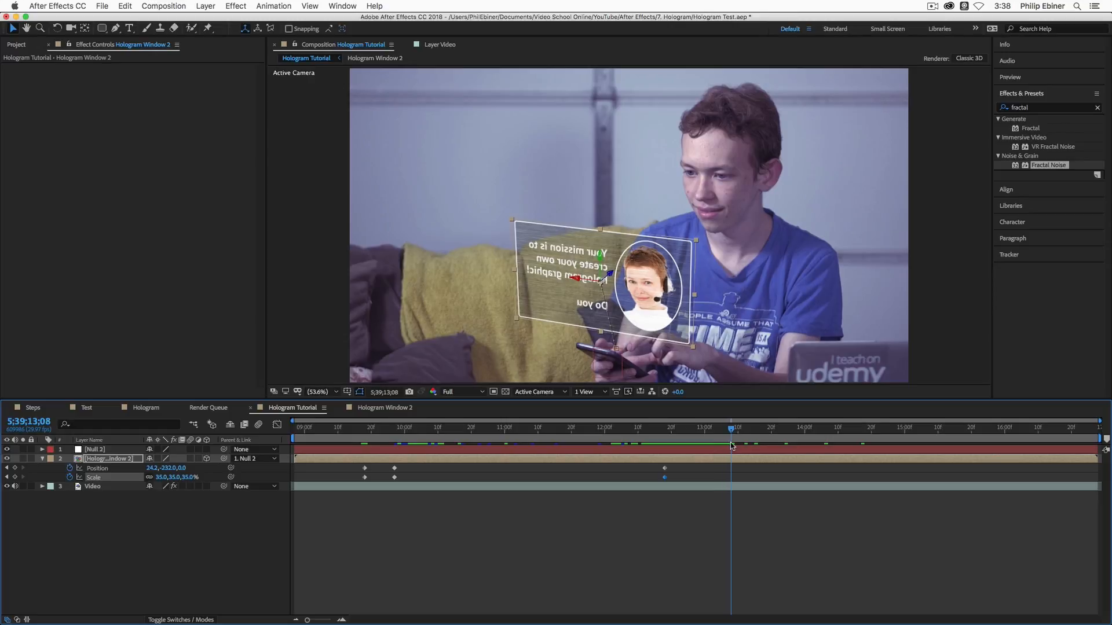
{"action": "left_click", "coordinate": [188, 479]}
{"action": "type", "text": "50"}
{"action": "key", "text": "Return"}
{"action": "left_click_drag", "start_coordinate": [164, 469], "coordinate": [108, 478]}
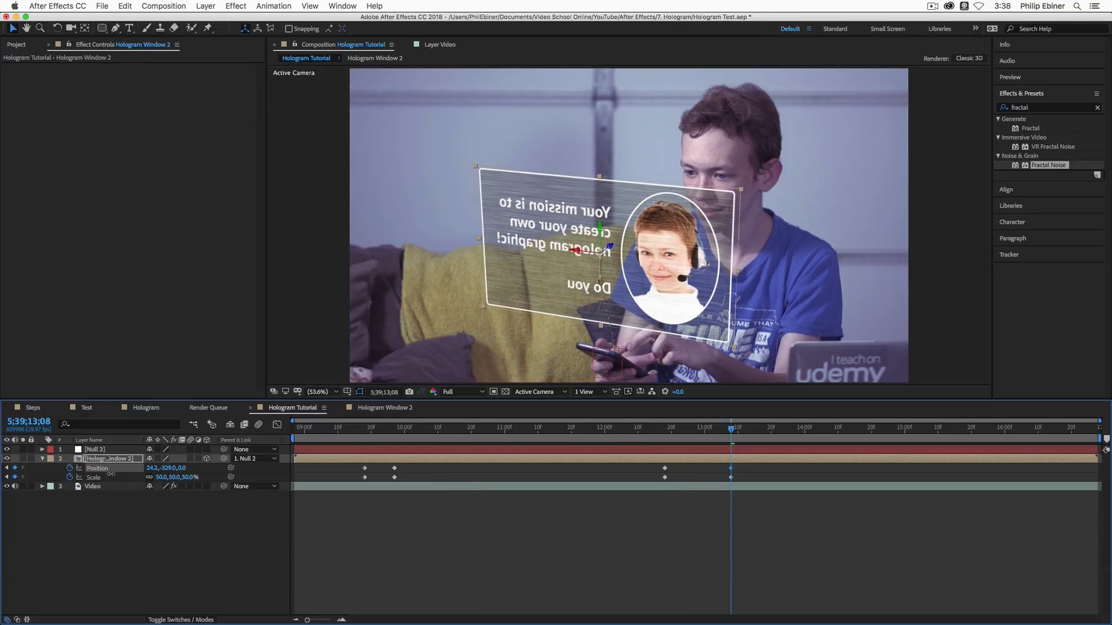
Step: Add Position and Scale keyframes holding the window at 5;39;15;16, and shrink its scale to 0% at 5;39;15;24
{"action": "left_click_drag", "start_coordinate": [732, 431], "coordinate": [959, 438]}
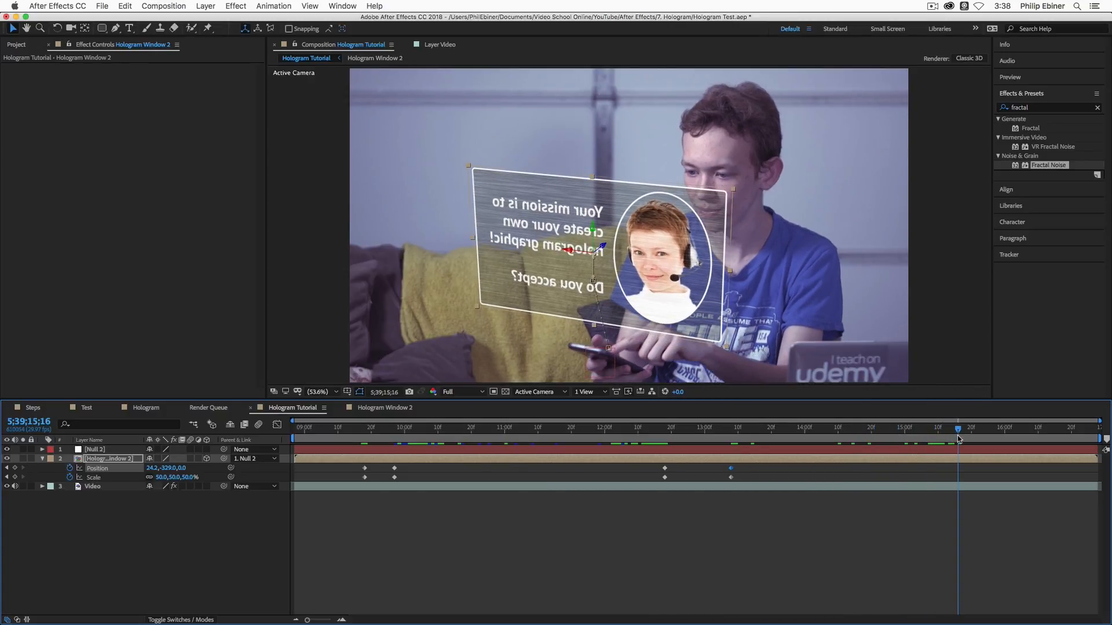
{"action": "left_click", "coordinate": [14, 478]}
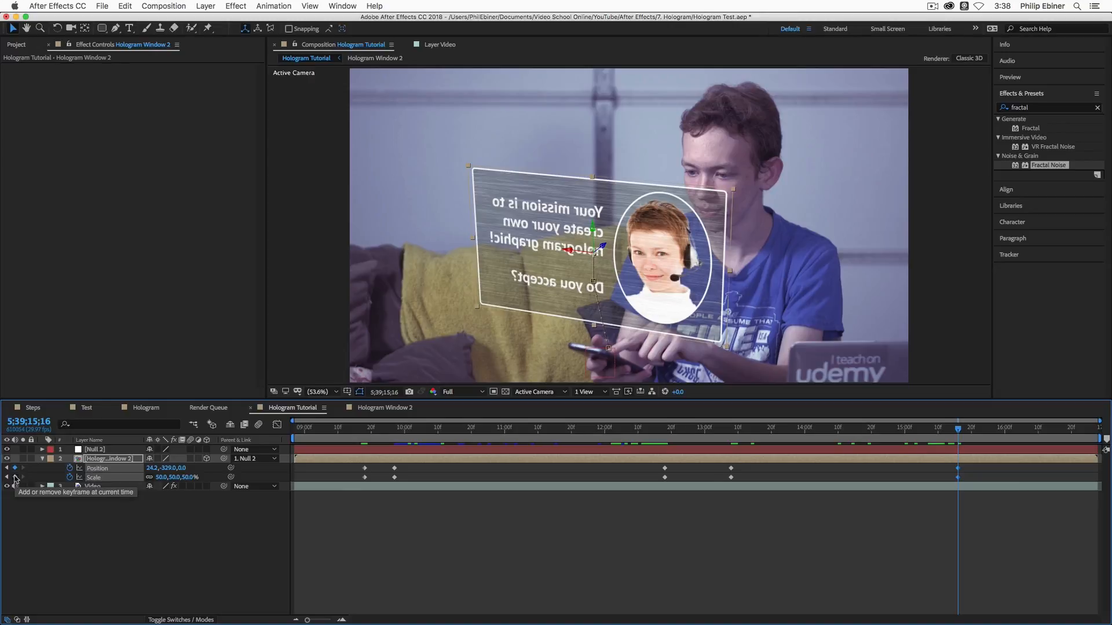
{"action": "left_click_drag", "start_coordinate": [961, 431], "coordinate": [985, 432]}
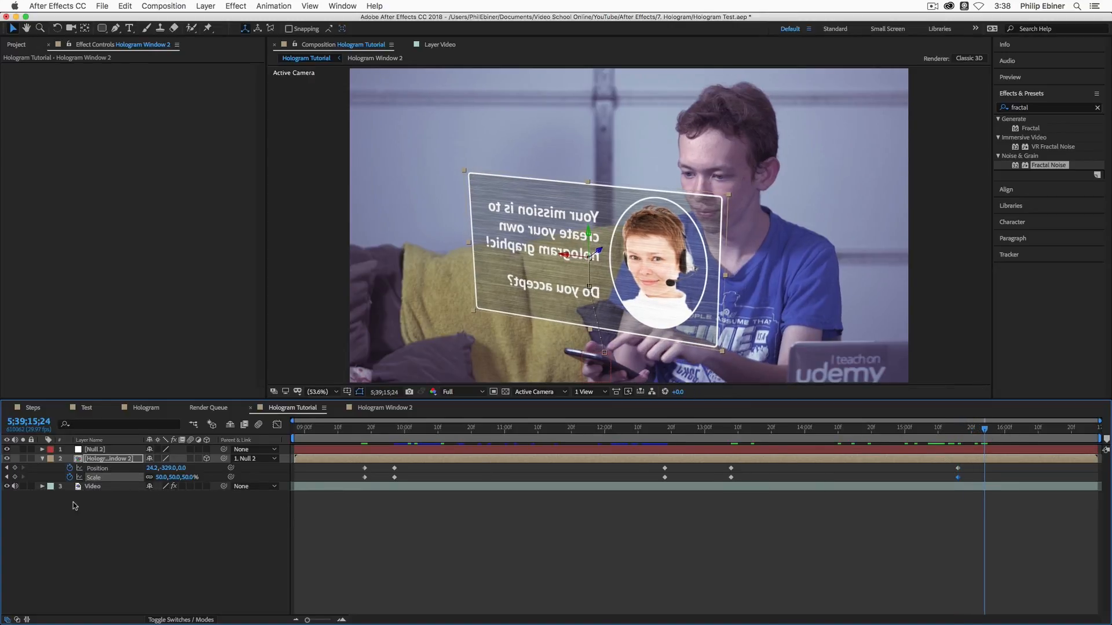
{"action": "left_click", "coordinate": [175, 477]}
{"action": "type", "text": "0"}
{"action": "key", "text": "Return"}
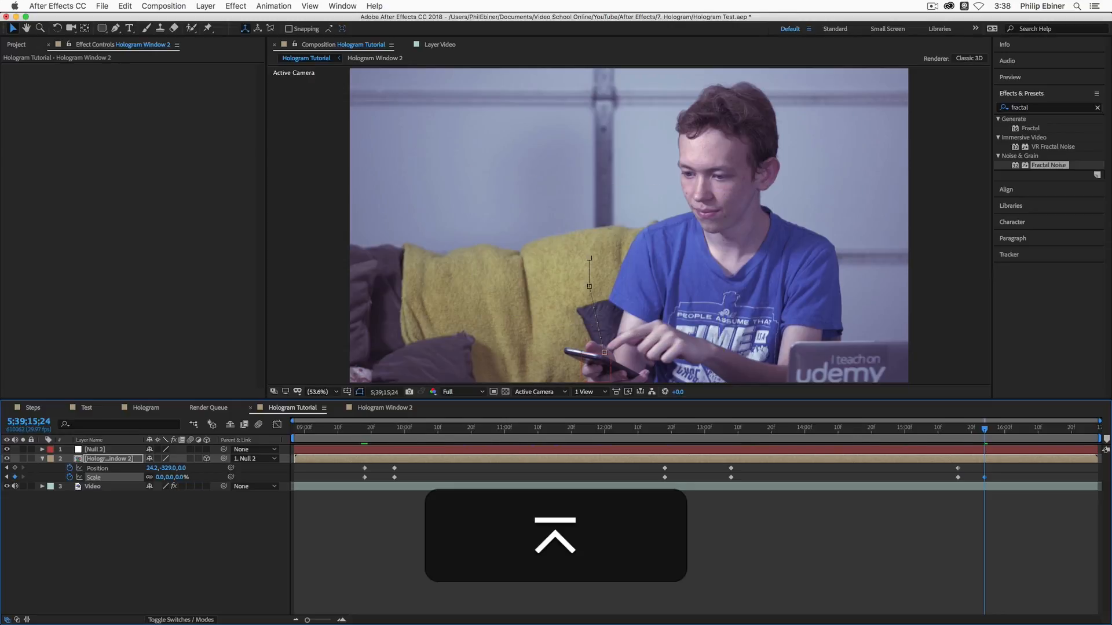
Step: Move the shrunken window back onto the phone at 85.2, -19.0, 0.0 at 5;39;15;24
{"action": "left_click_drag", "start_coordinate": [262, 454], "coordinate": [368, 453]}
{"action": "left_click_drag", "start_coordinate": [151, 468], "coordinate": [186, 468]}
{"action": "left_click", "coordinate": [174, 469]}
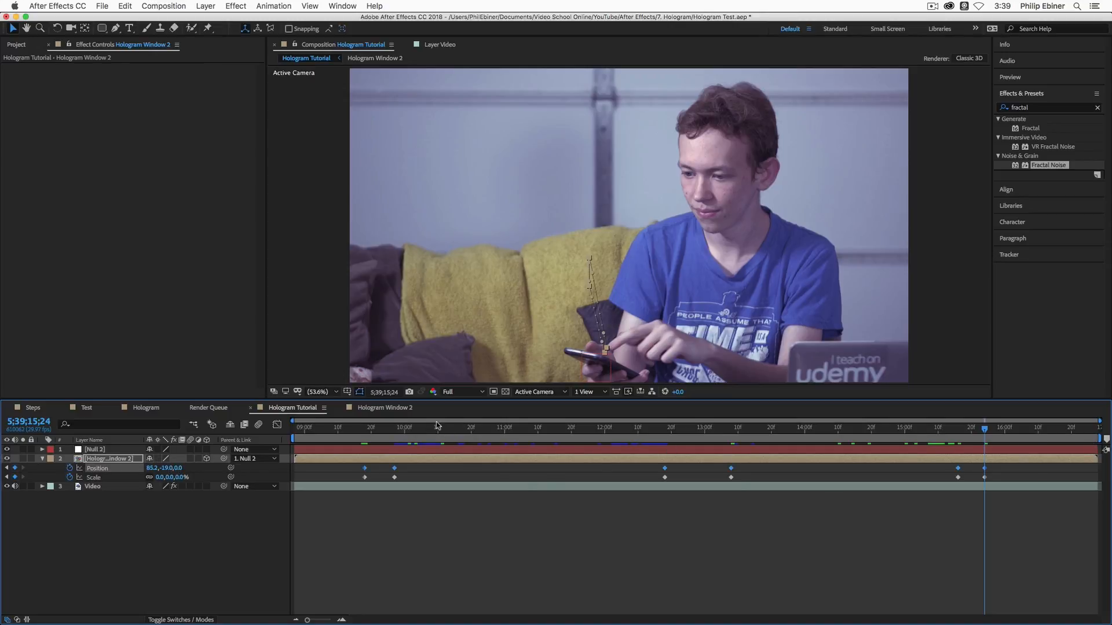
Step: Apply Easy Ease to all of the Hologram Window 2 layer's Position and Scale keyframes
{"action": "left_click_drag", "start_coordinate": [376, 429], "coordinate": [269, 487]}
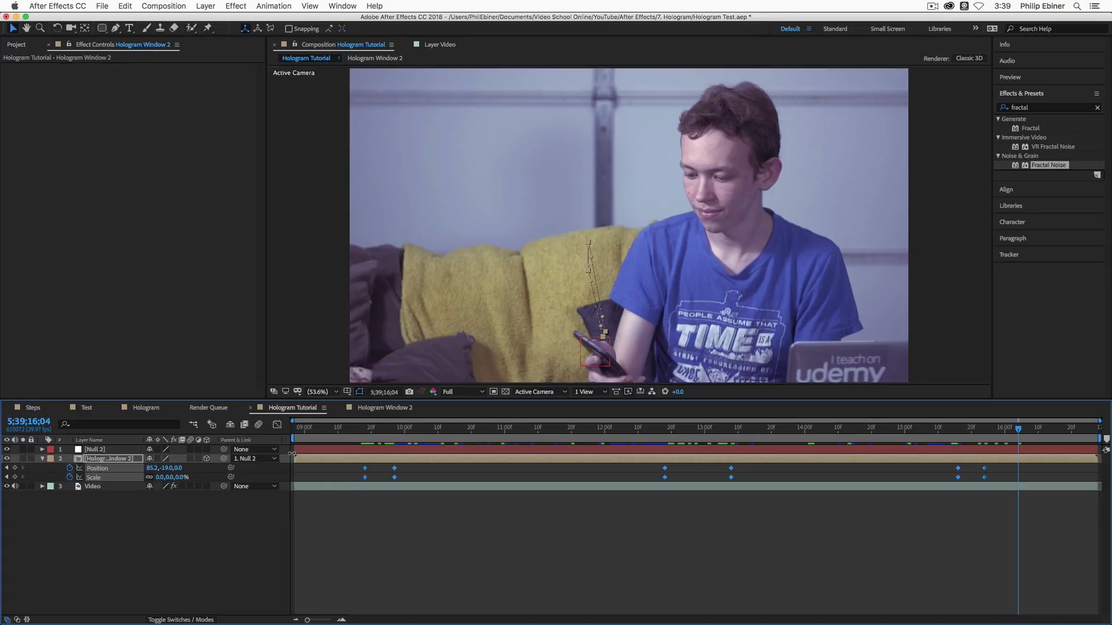
{"action": "key", "text": "F9"}
{"action": "right_click", "coordinate": [664, 471]}
{"action": "mouse_move", "coordinate": [700, 595]}
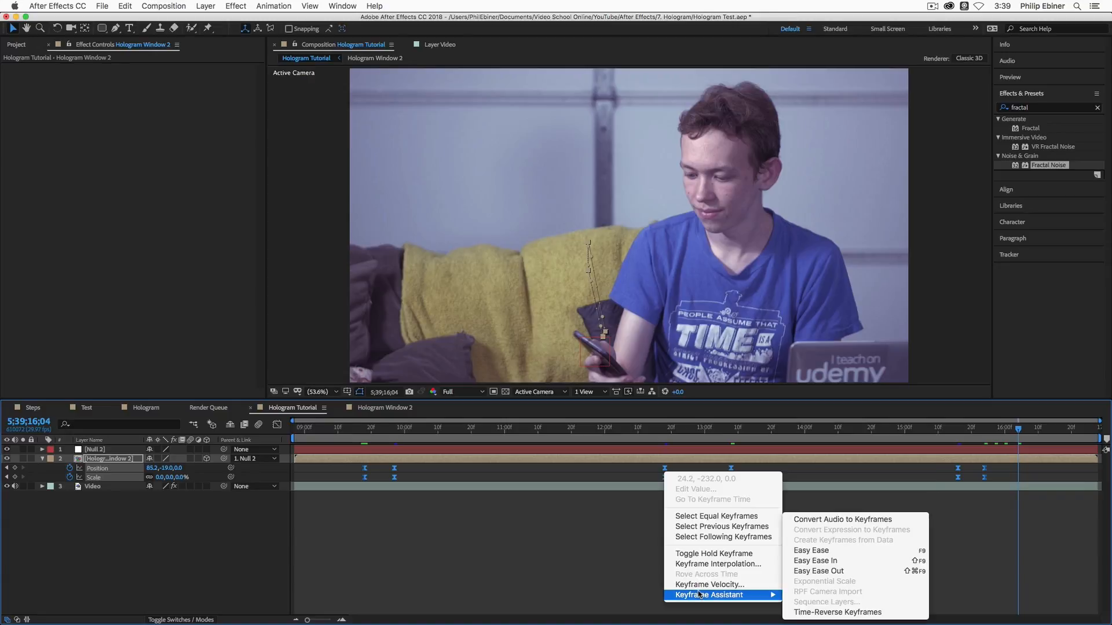
{"action": "left_click", "coordinate": [828, 551]}
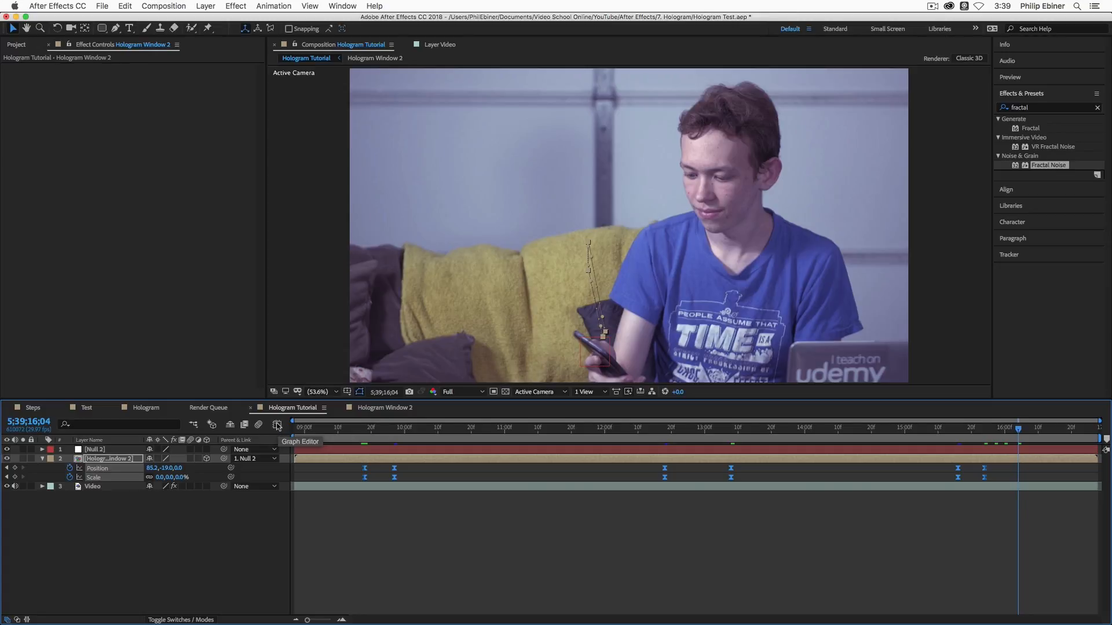
Step: Adjust the ease handles of the window's opening keyframes on the speed graph in the Graph Editor, and return to the layer bars
{"action": "left_click", "coordinate": [278, 426]}
{"action": "left_click_drag", "start_coordinate": [342, 526], "coordinate": [1023, 588]}
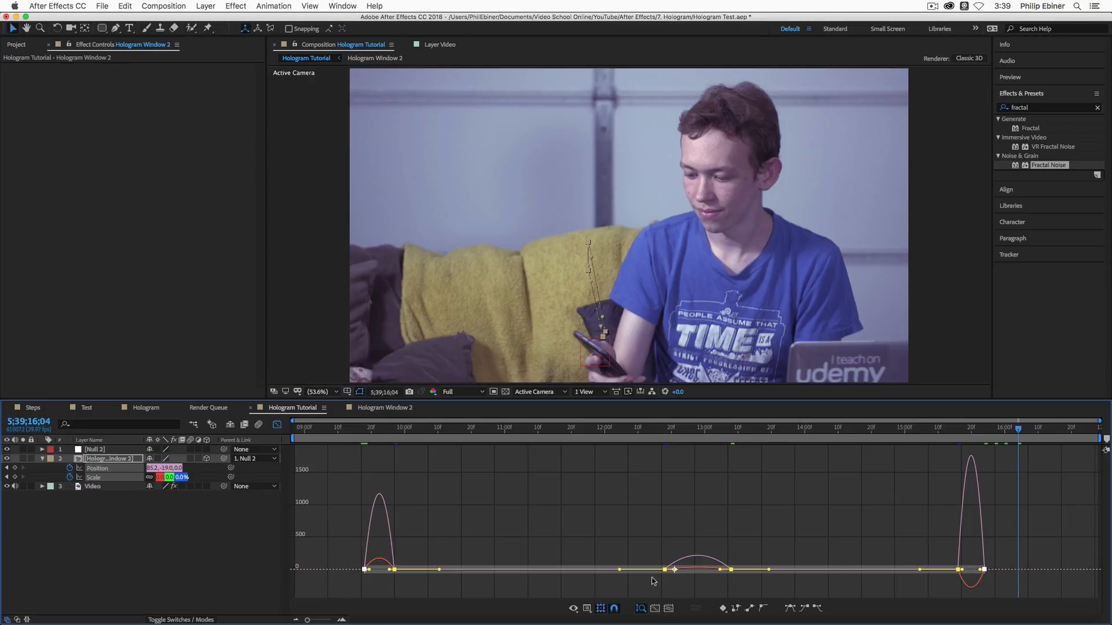
{"action": "left_click", "coordinate": [587, 608]}
{"action": "left_click", "coordinate": [589, 610]}
{"action": "left_click", "coordinate": [588, 609]}
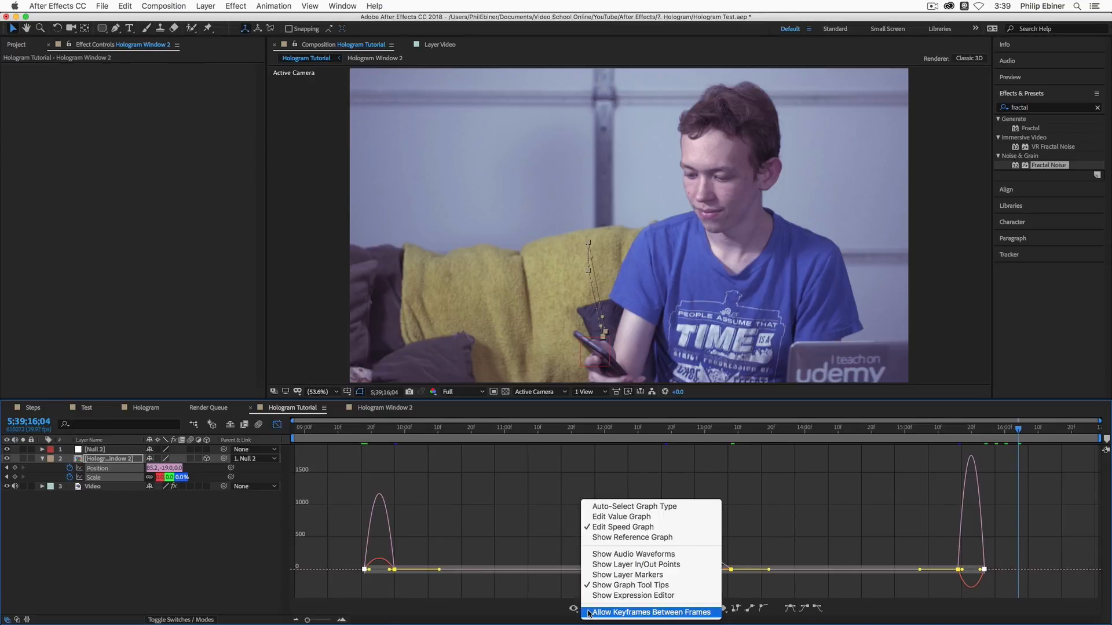
{"action": "left_click", "coordinate": [624, 528]}
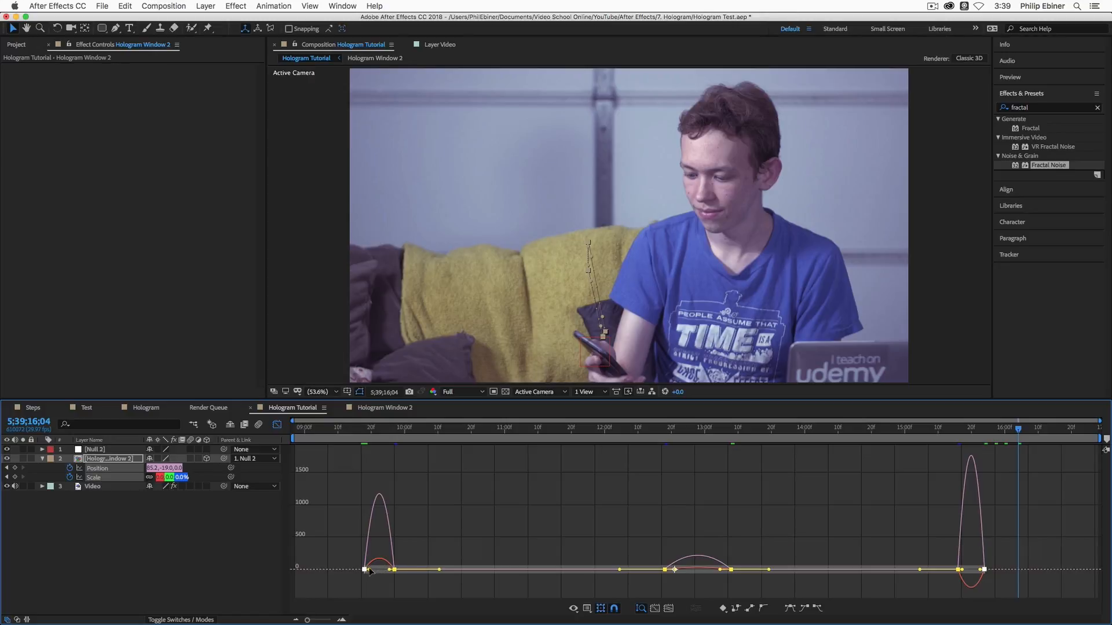
{"action": "left_click_drag", "start_coordinate": [371, 571], "coordinate": [387, 572]}
{"action": "left_click", "coordinate": [277, 425]}
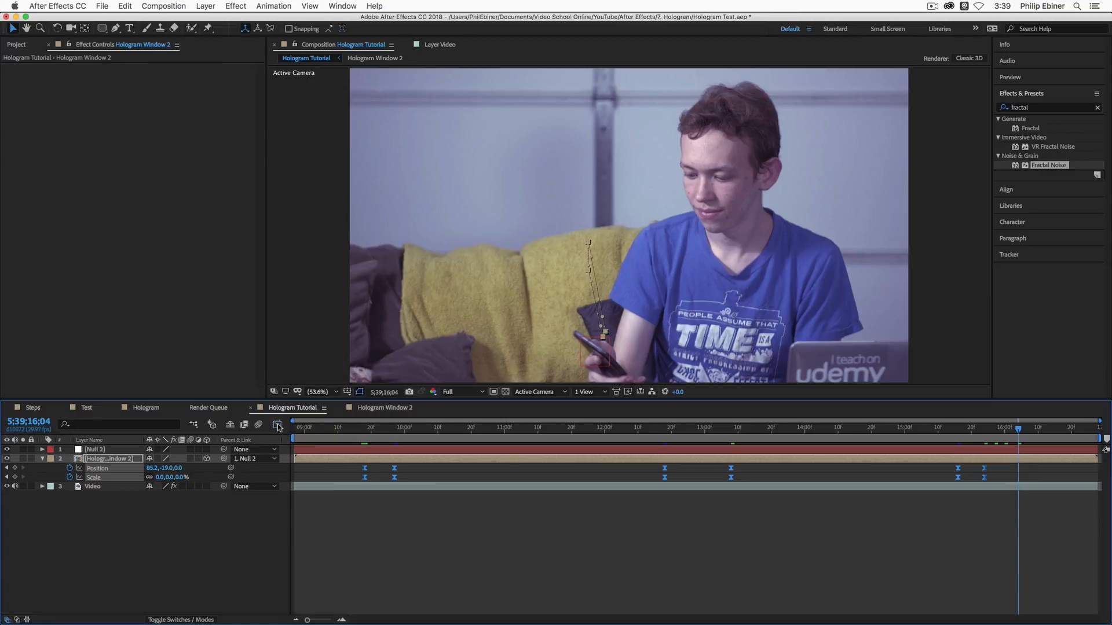
Step: Preview the eased opening and slow it by moving its end Position and Scale keyframes to about 5;39;10;04
{"action": "left_click", "coordinate": [365, 433]}
{"action": "key", "text": "space"}
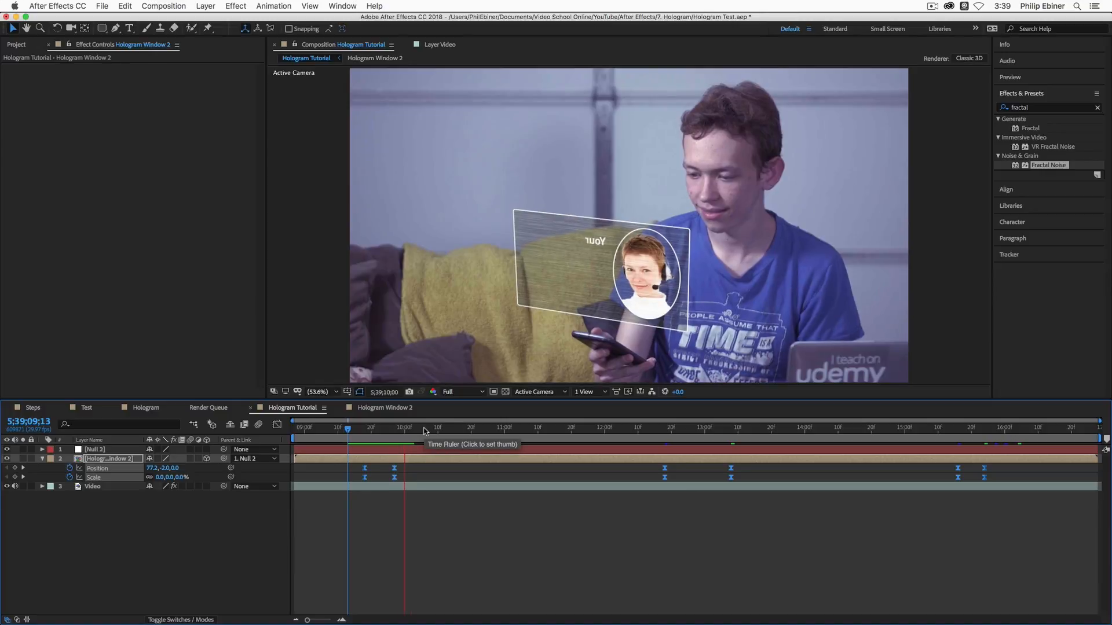
{"action": "key", "text": "space"}
{"action": "left_click", "coordinate": [345, 433]}
{"action": "key", "text": "space"}
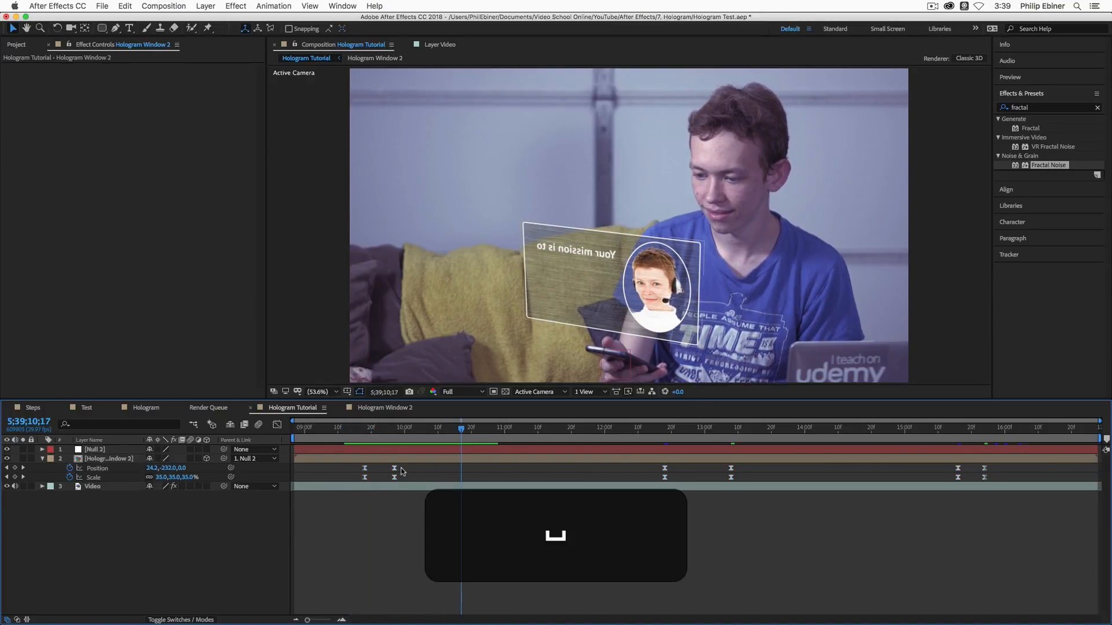
{"action": "left_click_drag", "start_coordinate": [403, 464], "coordinate": [396, 481]}
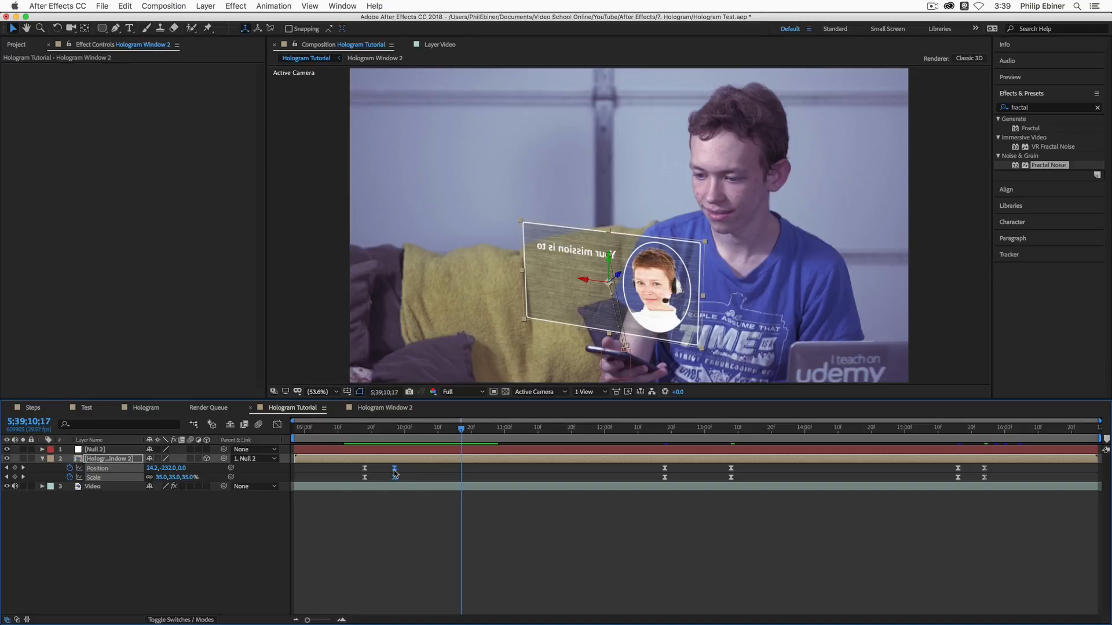
{"action": "left_click_drag", "start_coordinate": [395, 481], "coordinate": [418, 480]}
{"action": "left_click", "coordinate": [363, 431]}
{"action": "key", "text": "space"}
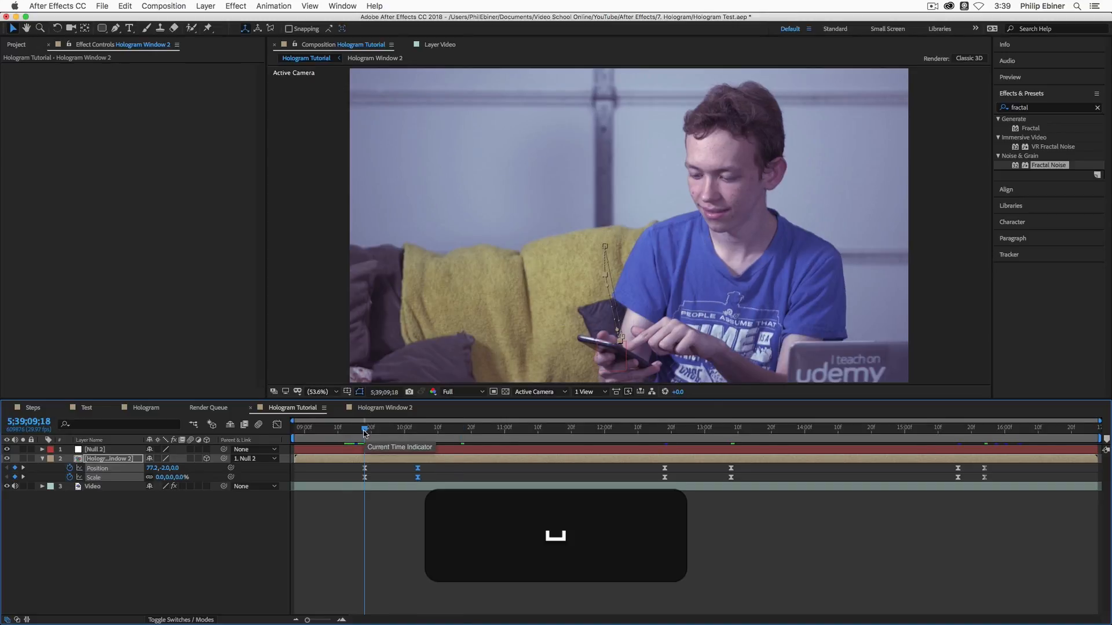
Step: Slow the window's closing by moving its final Position and Scale keyframes to about 5;39;15;28, and preview the animation
{"action": "left_click", "coordinate": [963, 431]}
{"action": "left_click_drag", "start_coordinate": [965, 433], "coordinate": [981, 465]}
{"action": "left_click_drag", "start_coordinate": [985, 468], "coordinate": [998, 470]}
{"action": "left_click", "coordinate": [948, 430]}
{"action": "key", "text": "space"}
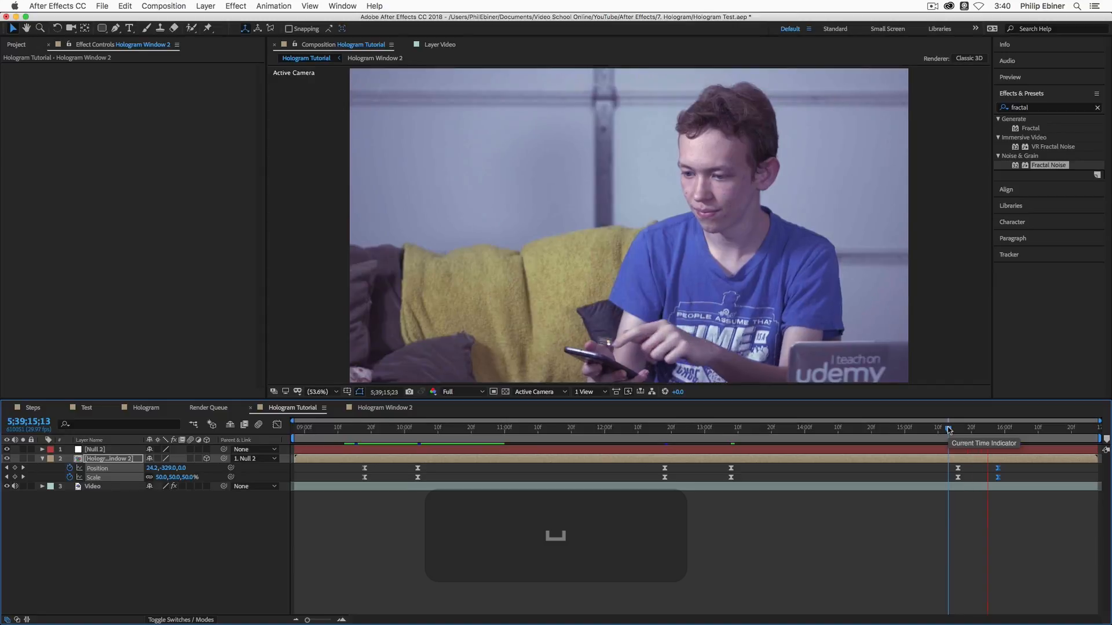
{"action": "left_click", "coordinate": [395, 429]}
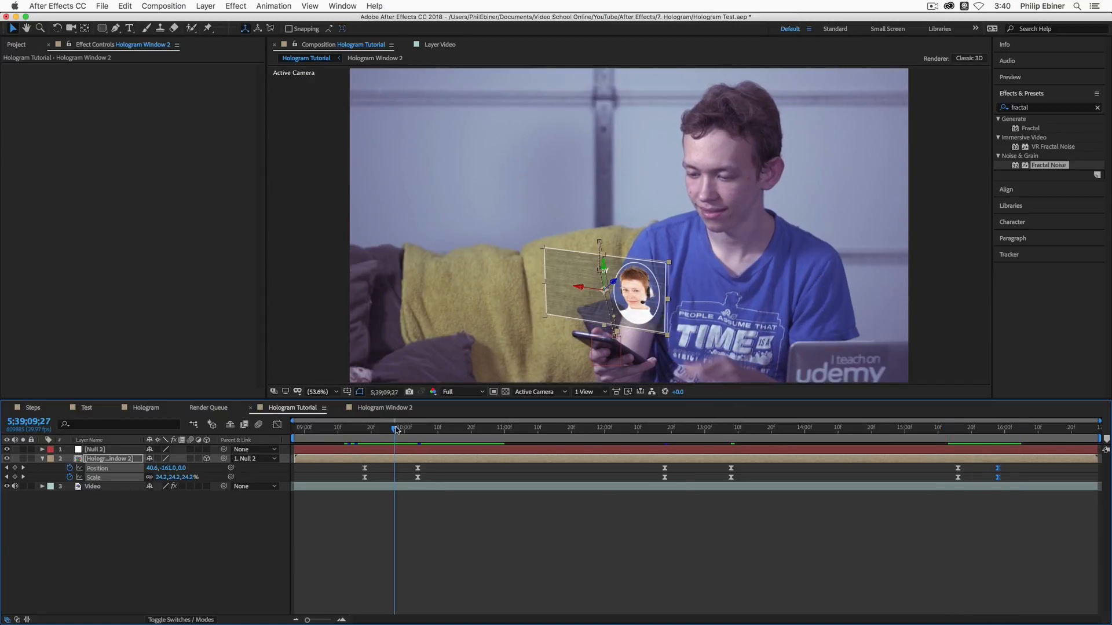
Step: Turn on motion blur for the Hologram Window 2 layer and the composition, and preview the window's opening
{"action": "left_click", "coordinate": [259, 425]}
{"action": "left_click", "coordinate": [360, 429]}
{"action": "key", "text": "space"}
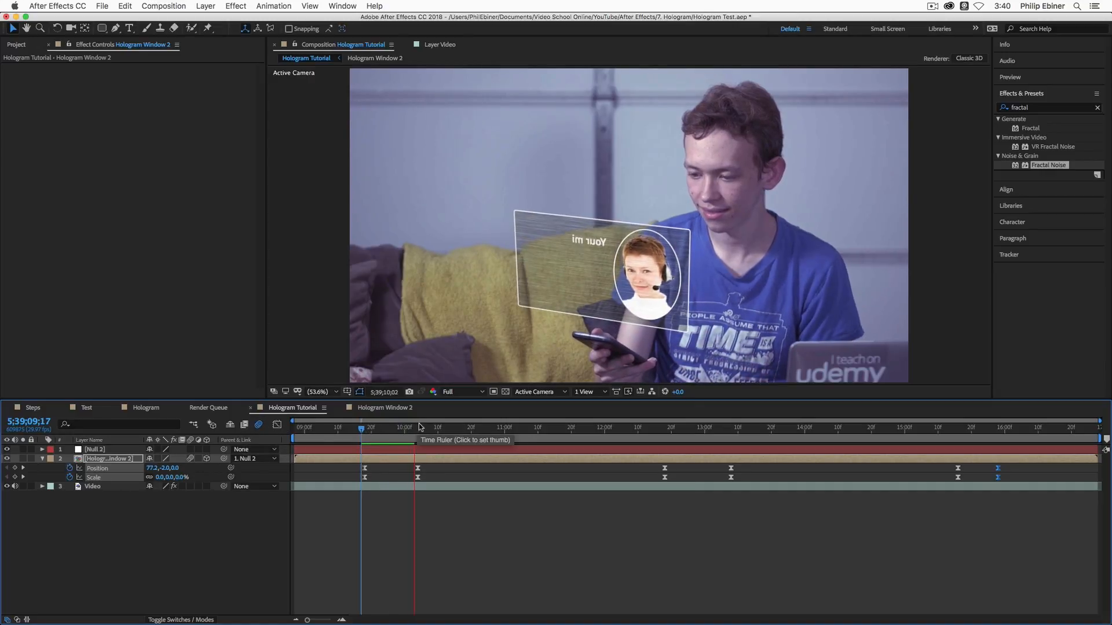
{"action": "key", "text": "space"}
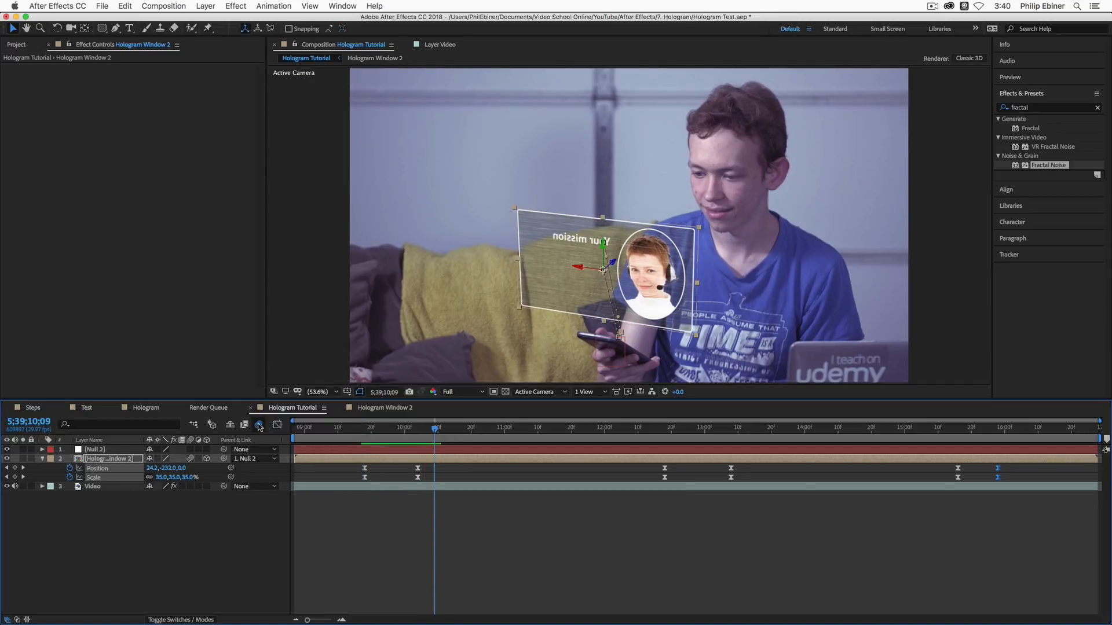
Step: Turn off the composition's motion blur rendering and consult the workflow list in the Steps composition before returning to Hologram Tutorial
{"action": "left_click", "coordinate": [259, 425]}
{"action": "left_click_drag", "start_coordinate": [382, 440], "coordinate": [967, 456]}
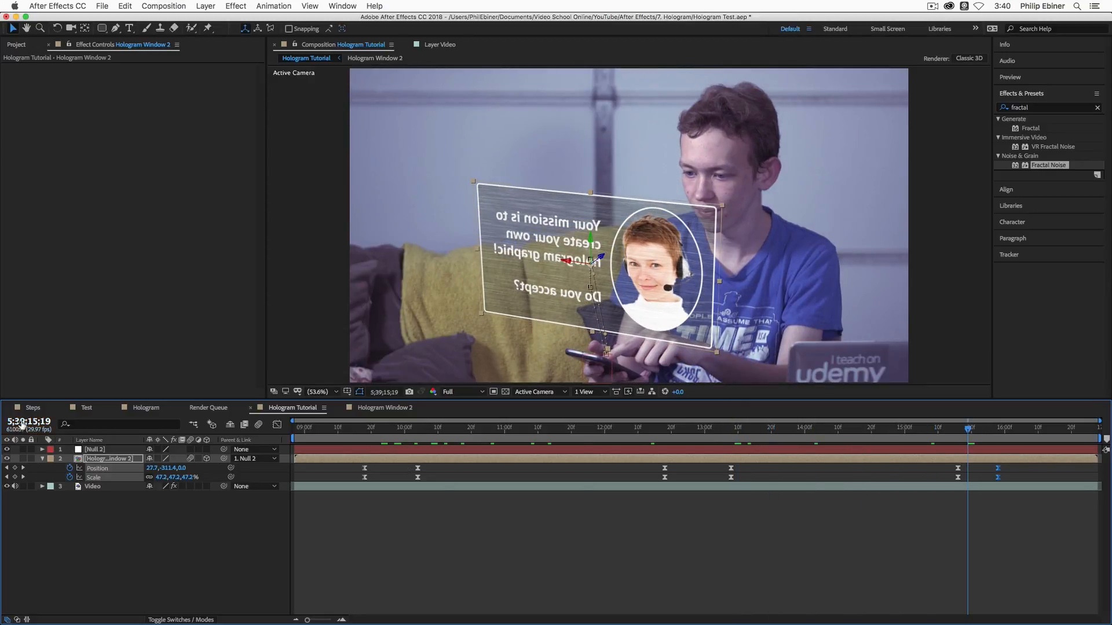
{"action": "left_click", "coordinate": [33, 408]}
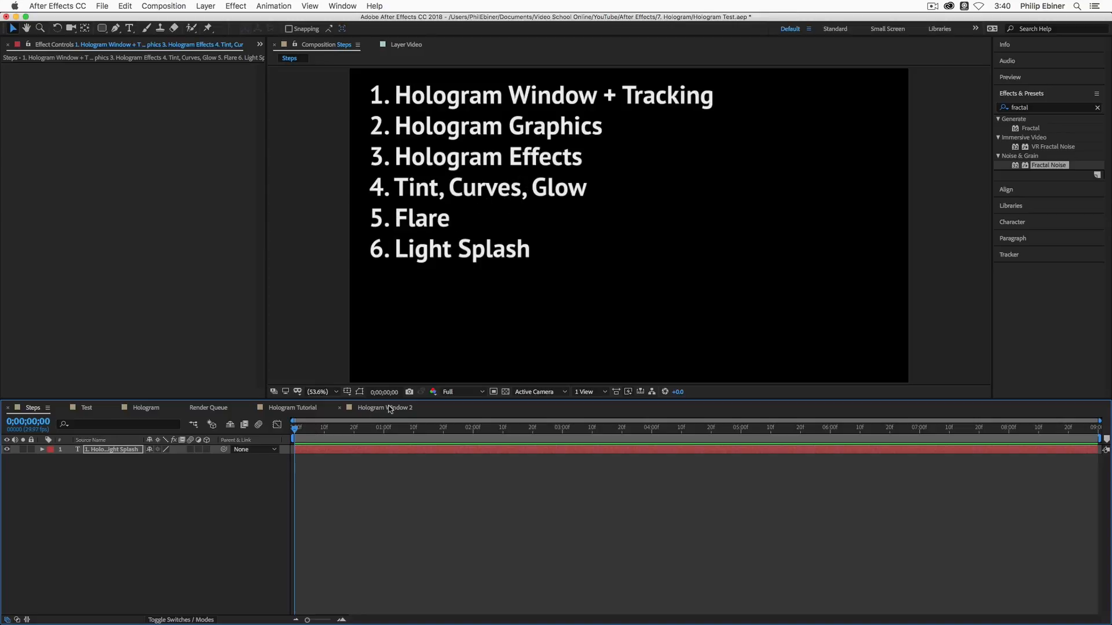
{"action": "left_click", "coordinate": [292, 408]}
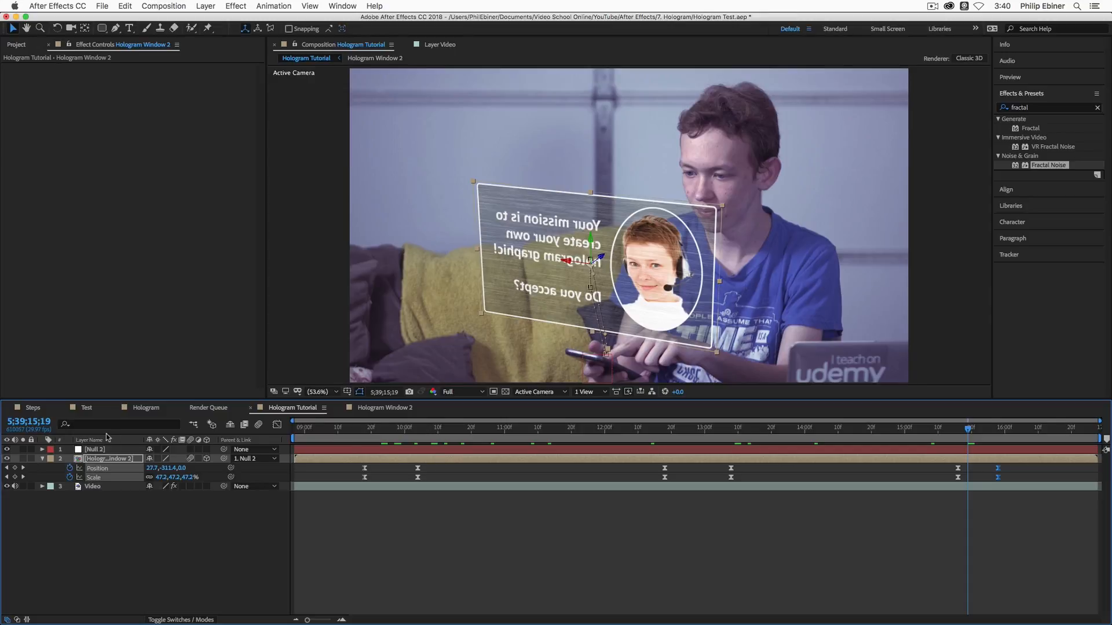
Step: Go to 5;39;12;00 and apply the Hue/Saturation effect to the Hologram Window 2 layer
{"action": "left_click_drag", "start_coordinate": [574, 426], "coordinate": [604, 427]}
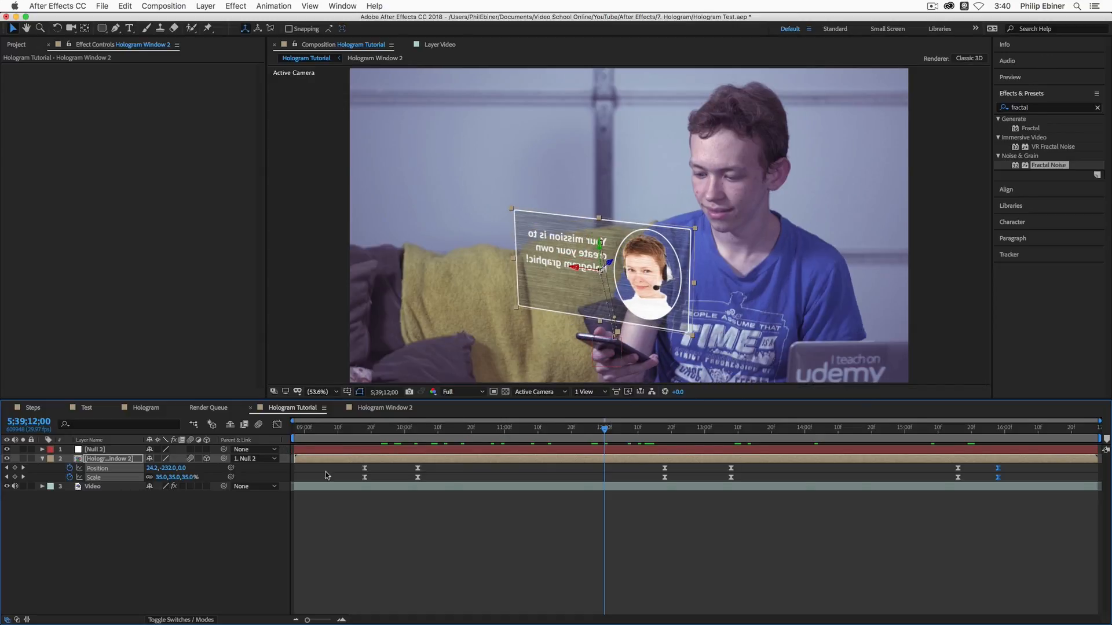
{"action": "left_click", "coordinate": [1049, 108]}
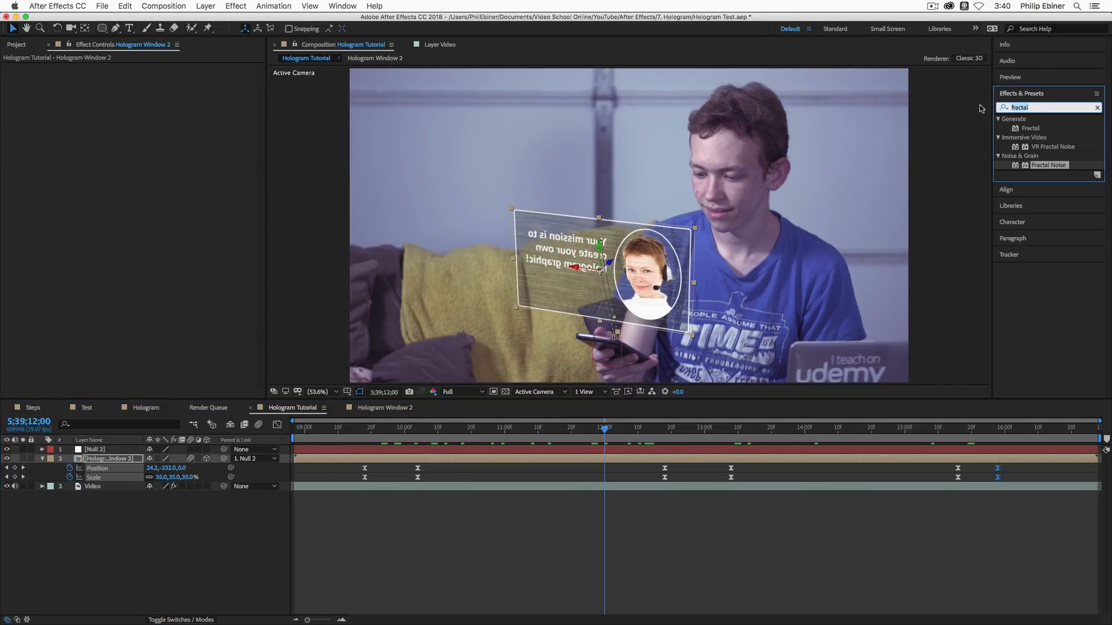
{"action": "type", "text": "hue"}
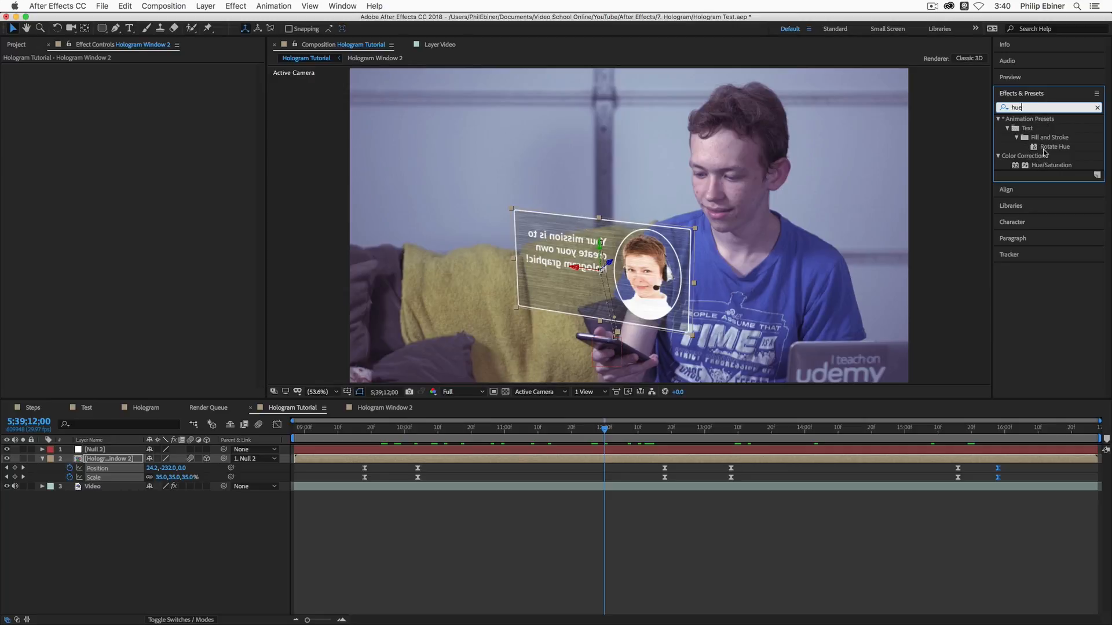
{"action": "left_click_drag", "start_coordinate": [1034, 167], "coordinate": [466, 460]}
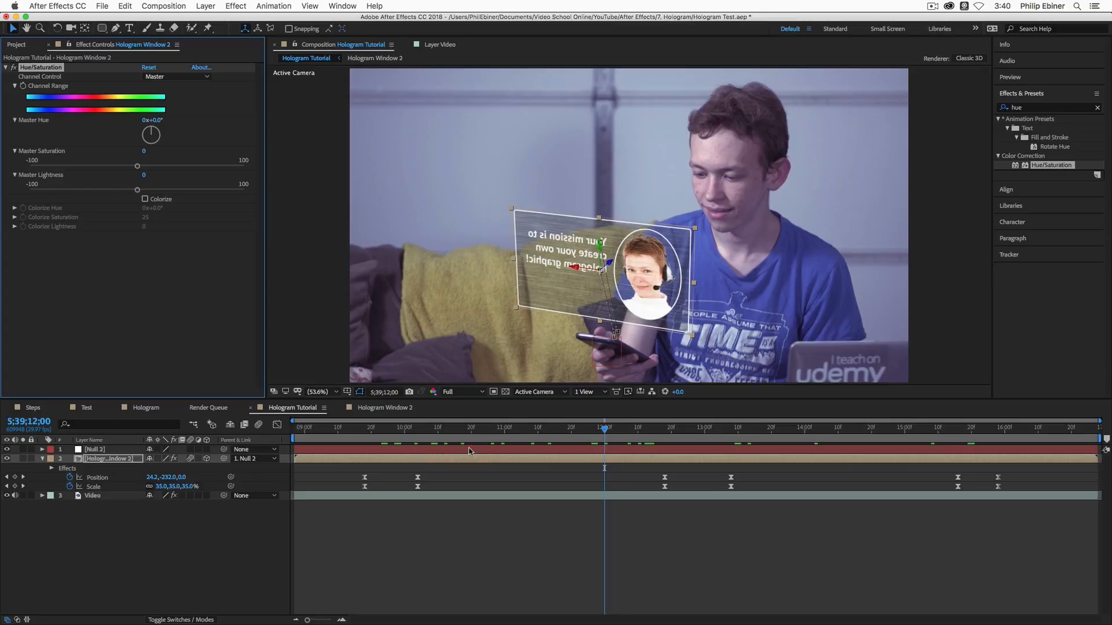
Step: Colorize the hologram window with Hue/Saturation, using a Colorize Hue of 170° and a Colorize Saturation of 50
{"action": "left_click", "coordinate": [145, 199]}
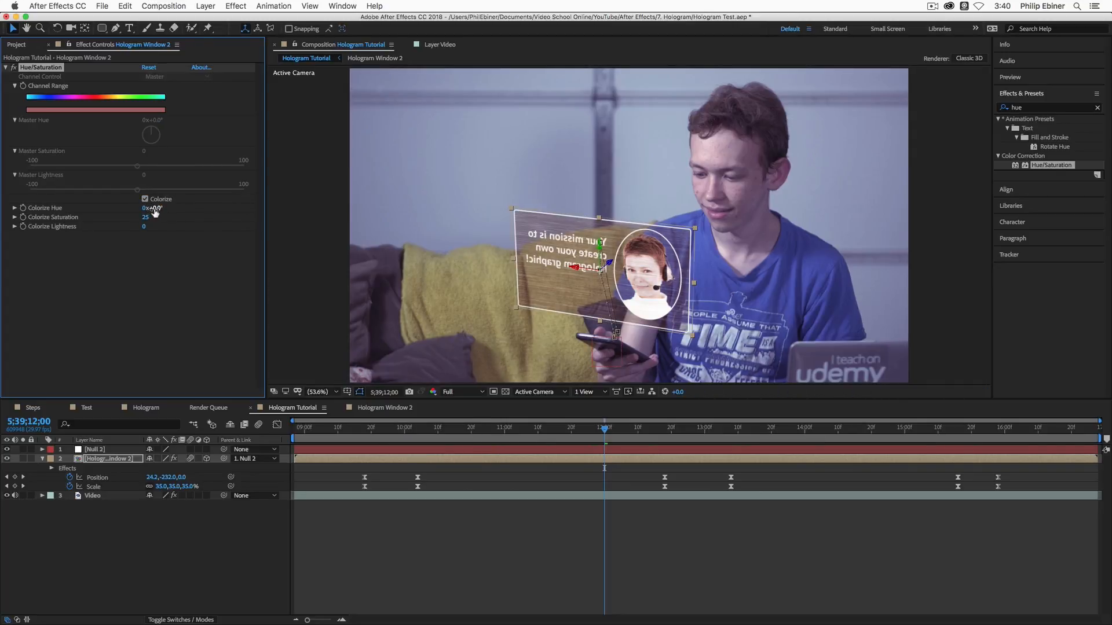
{"action": "left_click_drag", "start_coordinate": [155, 213], "coordinate": [182, 212]}
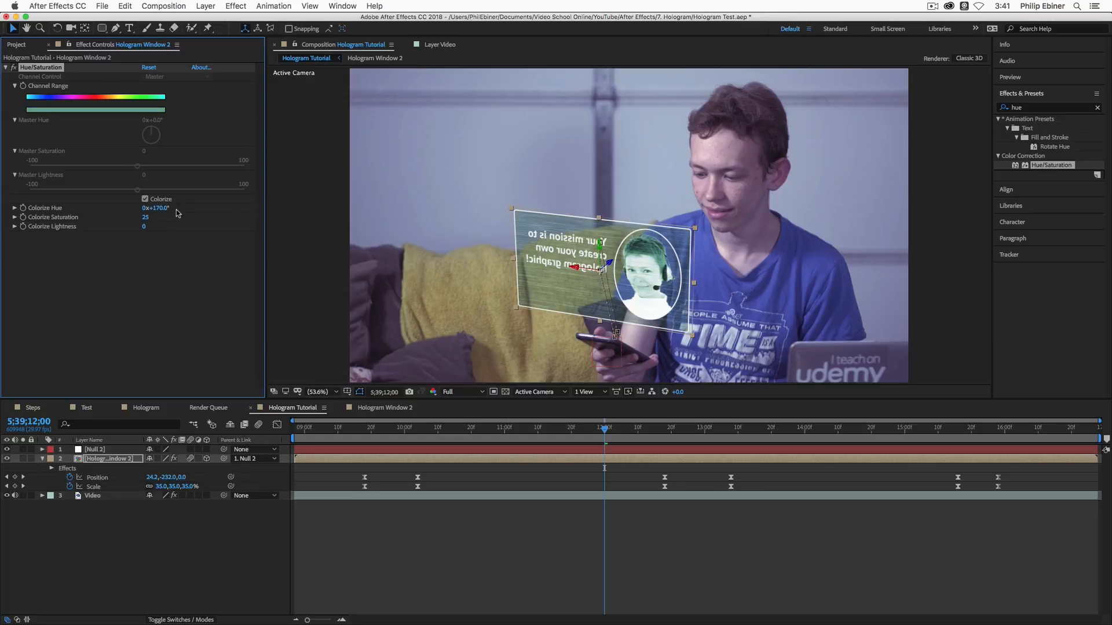
{"action": "left_click_drag", "start_coordinate": [158, 220], "coordinate": [167, 224]}
{"action": "left_click", "coordinate": [144, 217]}
{"action": "type", "text": "50"}
{"action": "key", "text": "Return"}
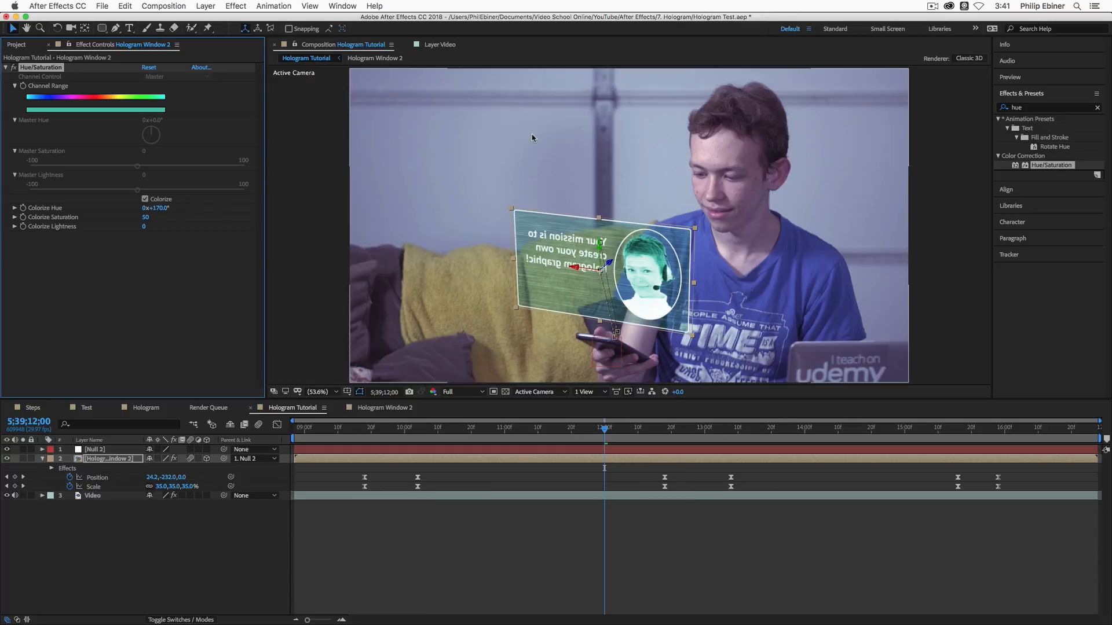
Step: Find the Curves effect and apply it to the Hologram Window 2 layer
{"action": "left_click", "coordinate": [1002, 107]}
{"action": "type", "text": "cru"}
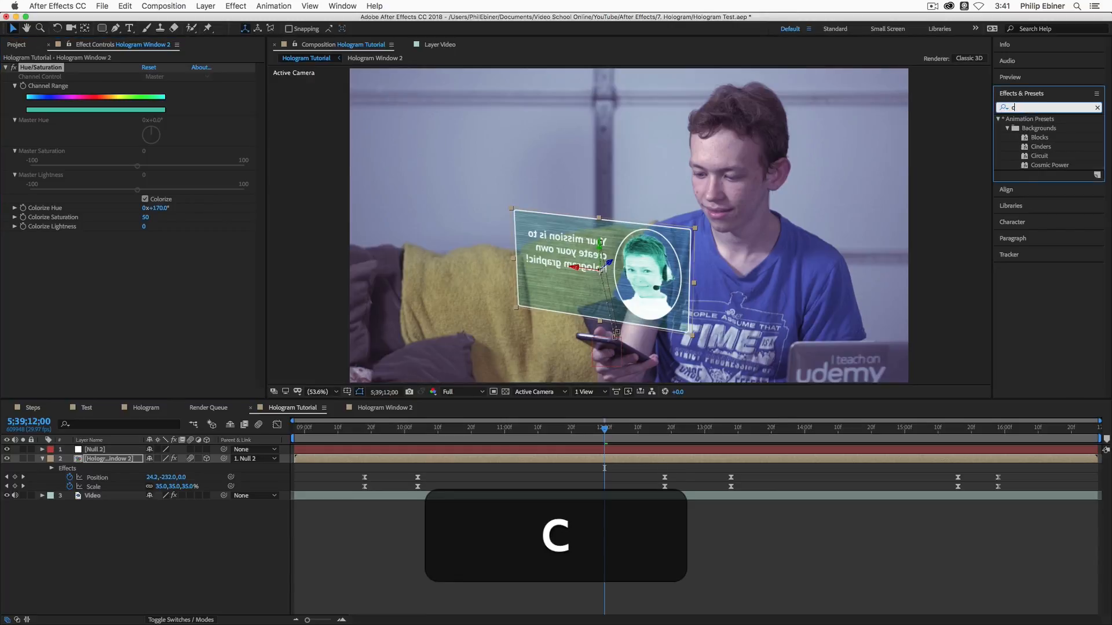
{"action": "key", "text": "BackSpace"}
{"action": "key", "text": "BackSpace"}
{"action": "type", "text": "urves"}
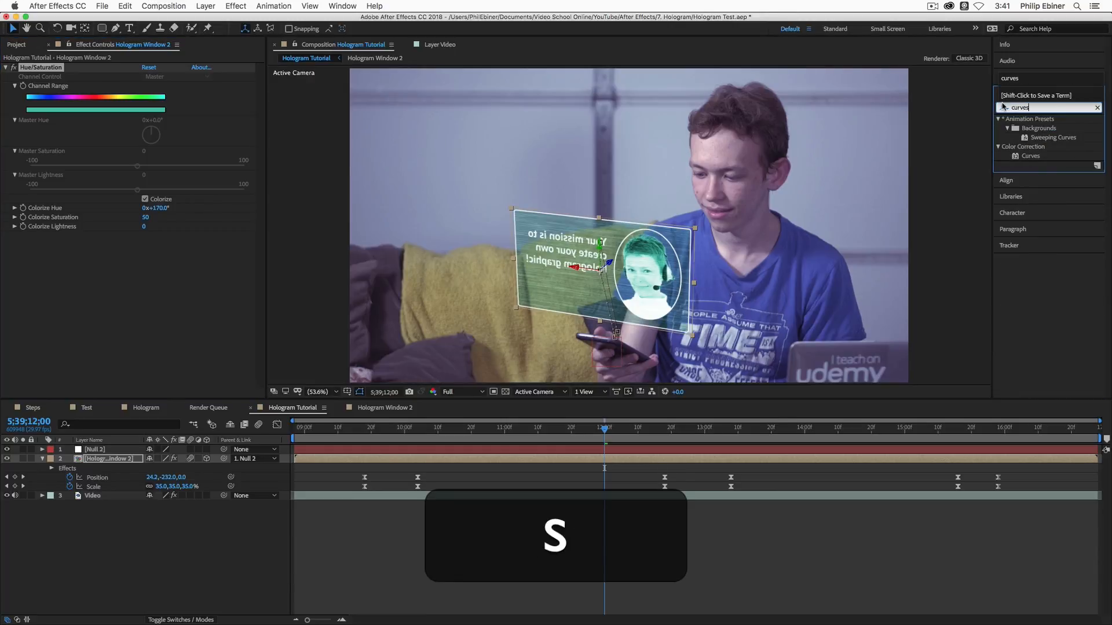
{"action": "left_click_drag", "start_coordinate": [1031, 161], "coordinate": [149, 299]}
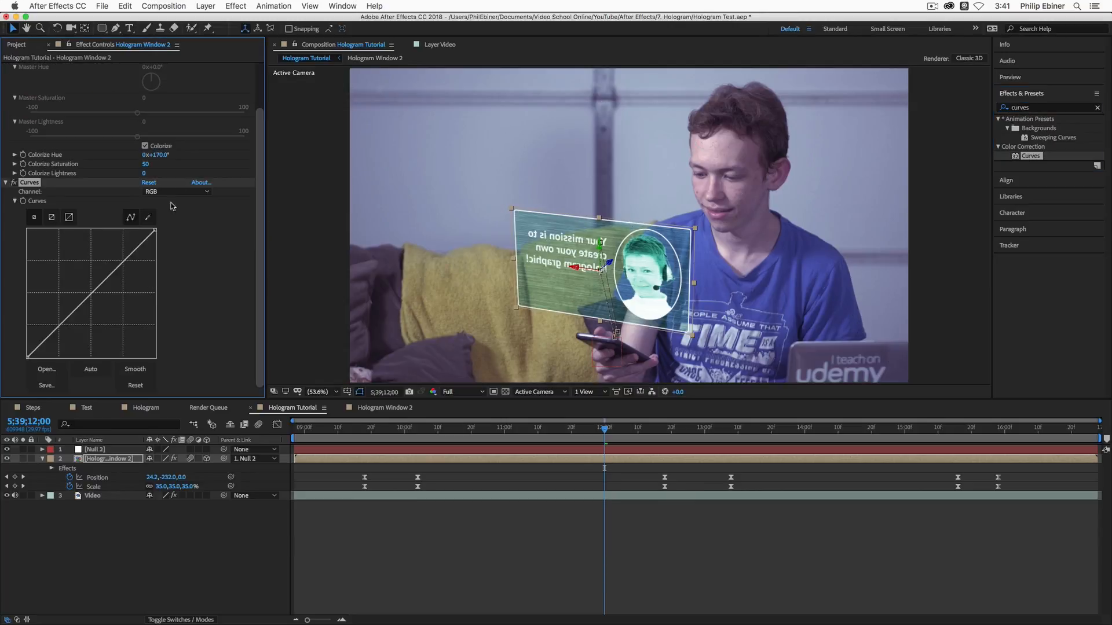
Step: Raise the midtones of the Green curve and, more slightly, those of the Blue curve
{"action": "left_click", "coordinate": [162, 192]}
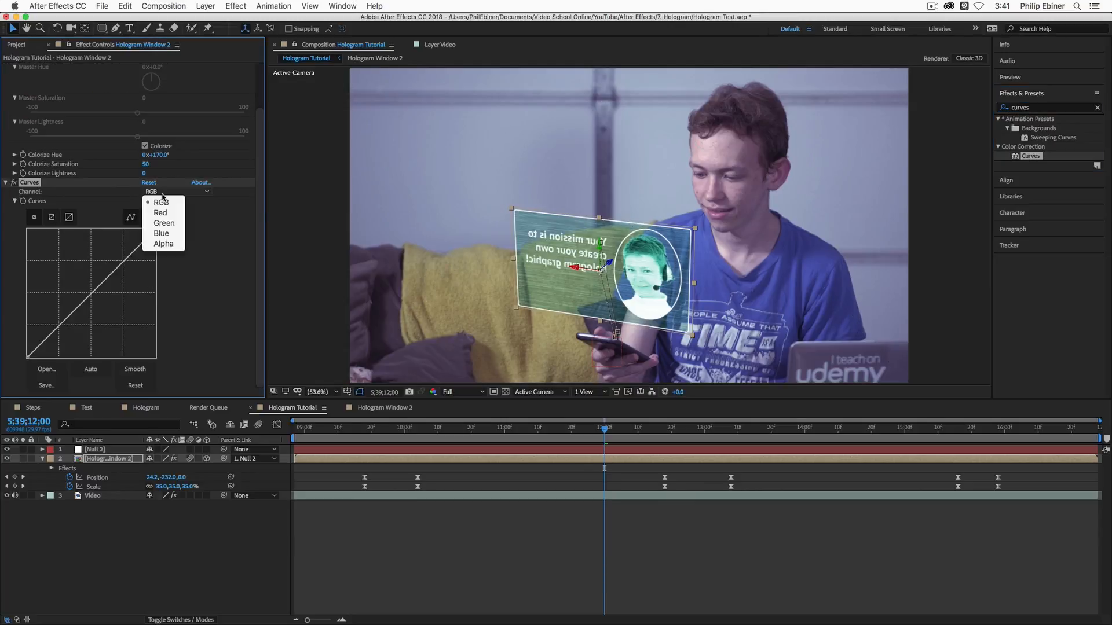
{"action": "left_click", "coordinate": [163, 228]}
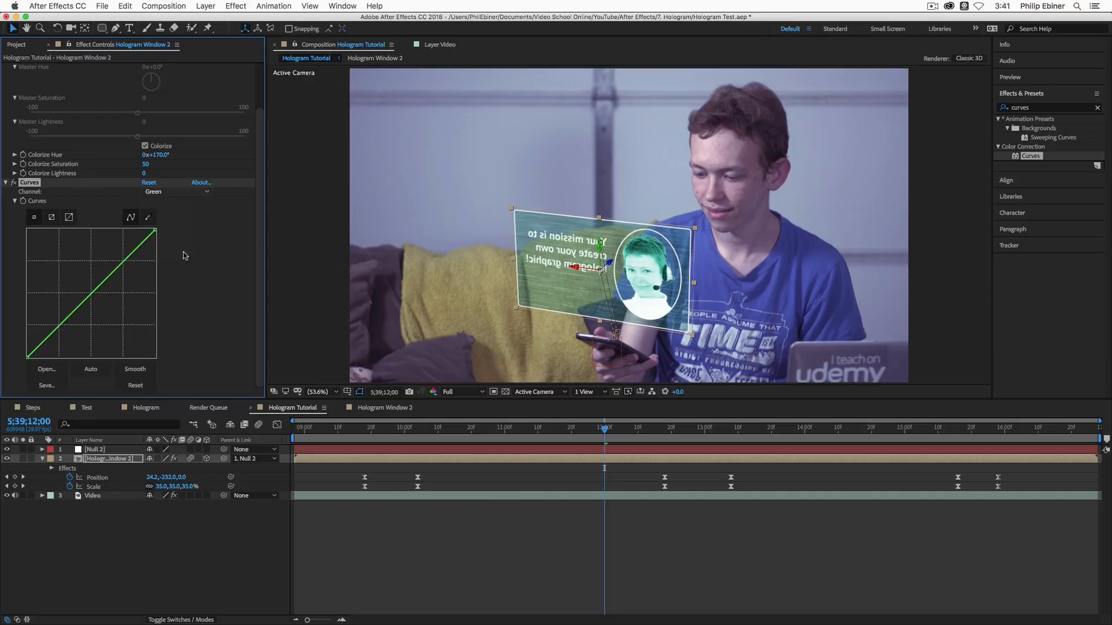
{"action": "left_click_drag", "start_coordinate": [85, 283], "coordinate": [83, 282]}
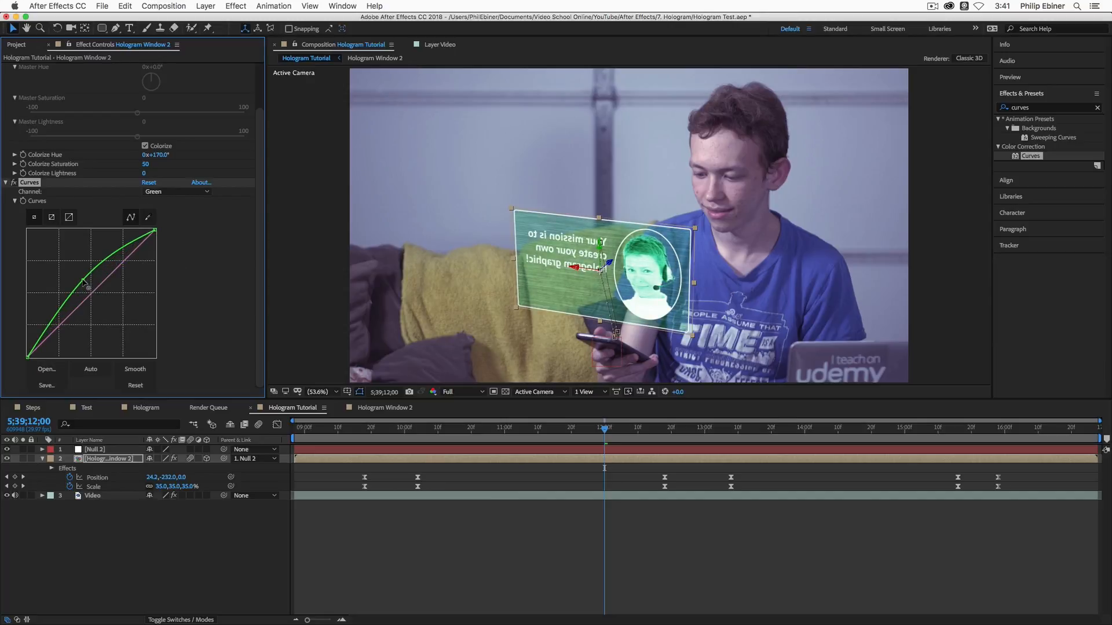
{"action": "left_click", "coordinate": [180, 192]}
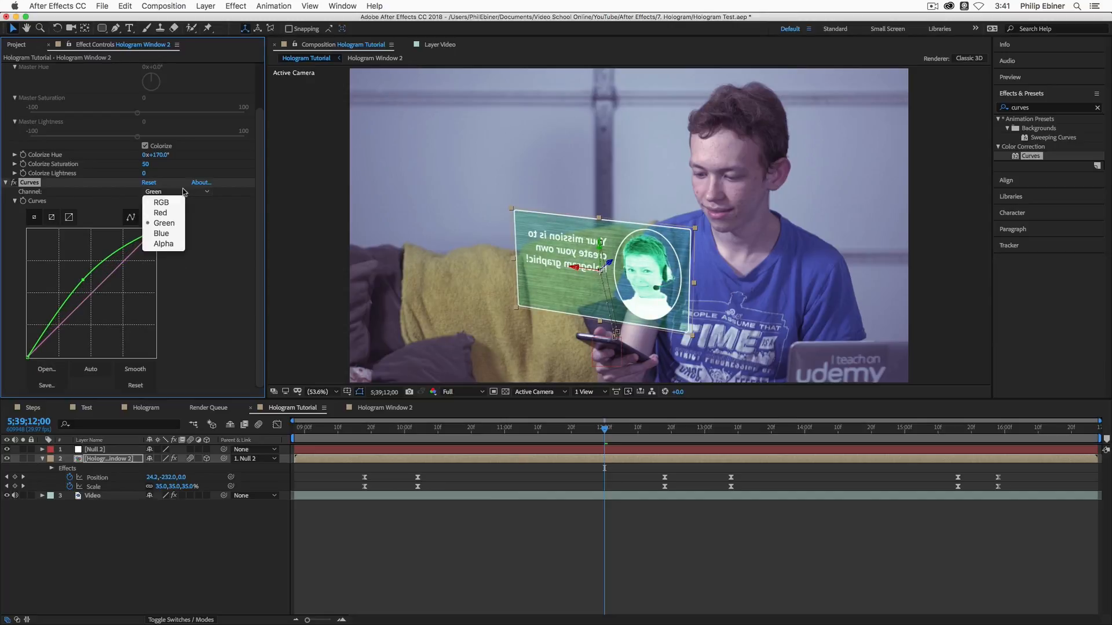
{"action": "left_click", "coordinate": [168, 235]}
{"action": "left_click_drag", "start_coordinate": [105, 279], "coordinate": [83, 292]}
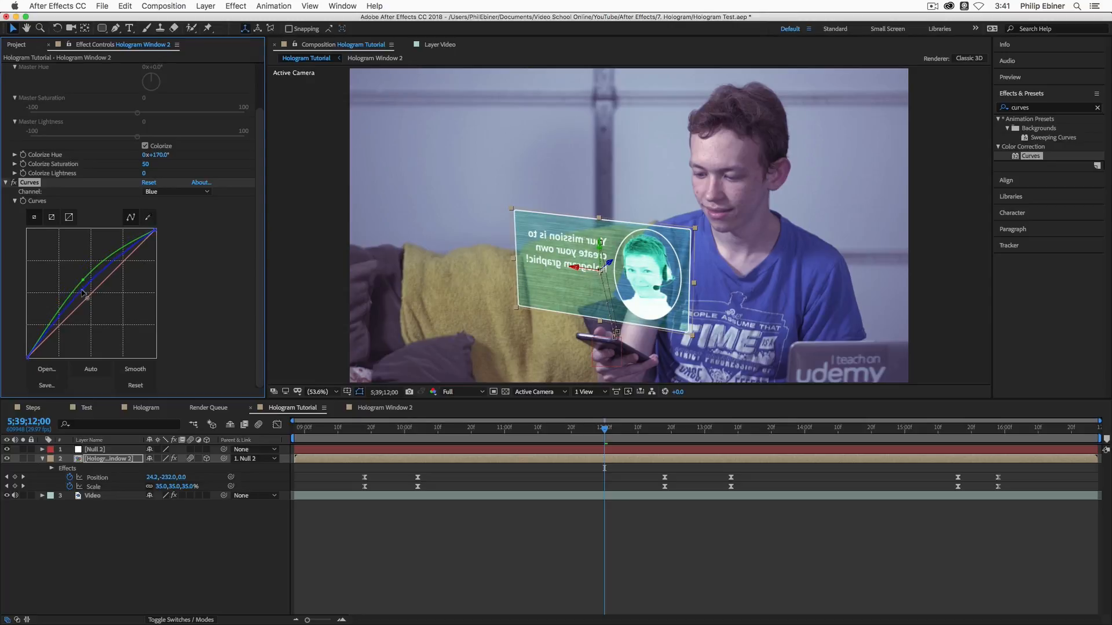
Step: Lower the midtones of the Red curve and collapse the Curves and Hue/Saturation effects
{"action": "left_click", "coordinate": [197, 191]}
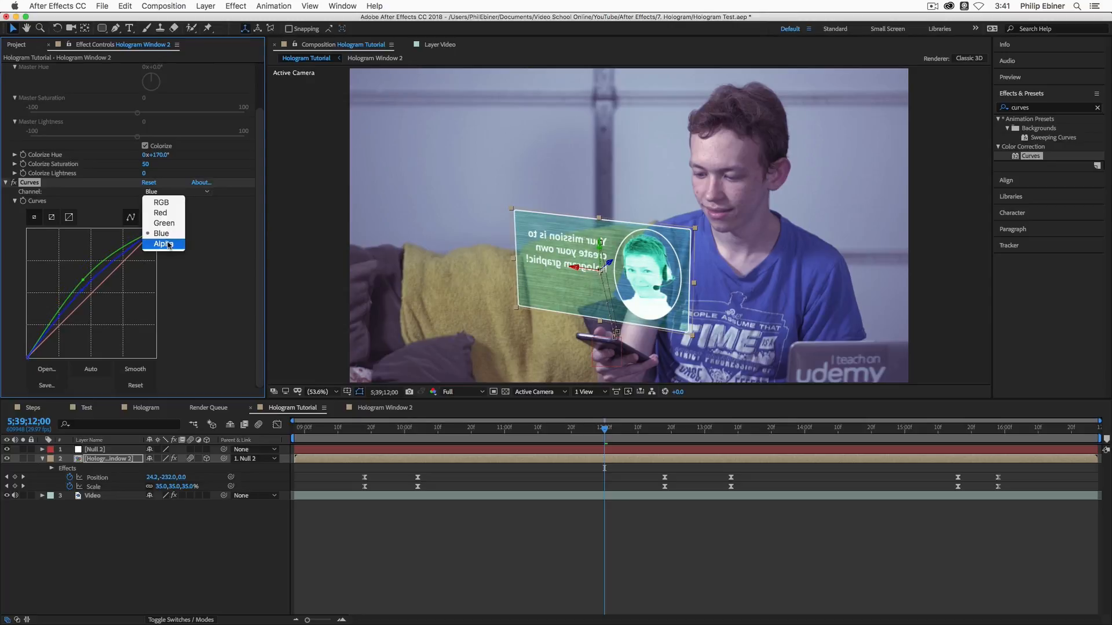
{"action": "left_click", "coordinate": [168, 216]}
{"action": "left_click_drag", "start_coordinate": [93, 292], "coordinate": [102, 307]}
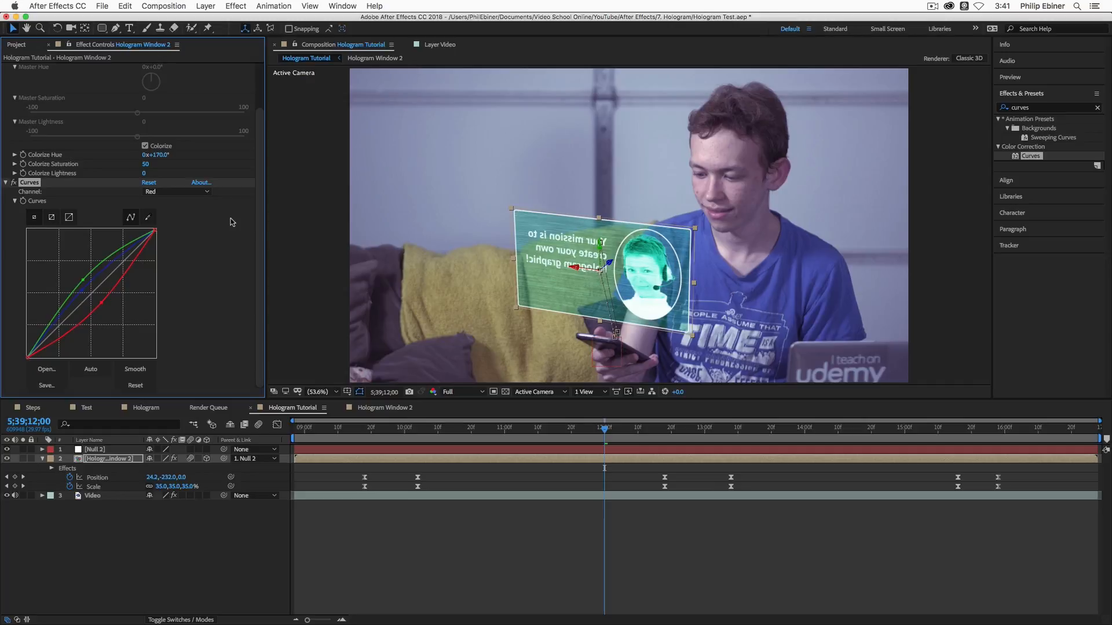
{"action": "left_click", "coordinate": [5, 183]}
{"action": "left_click", "coordinate": [7, 68]}
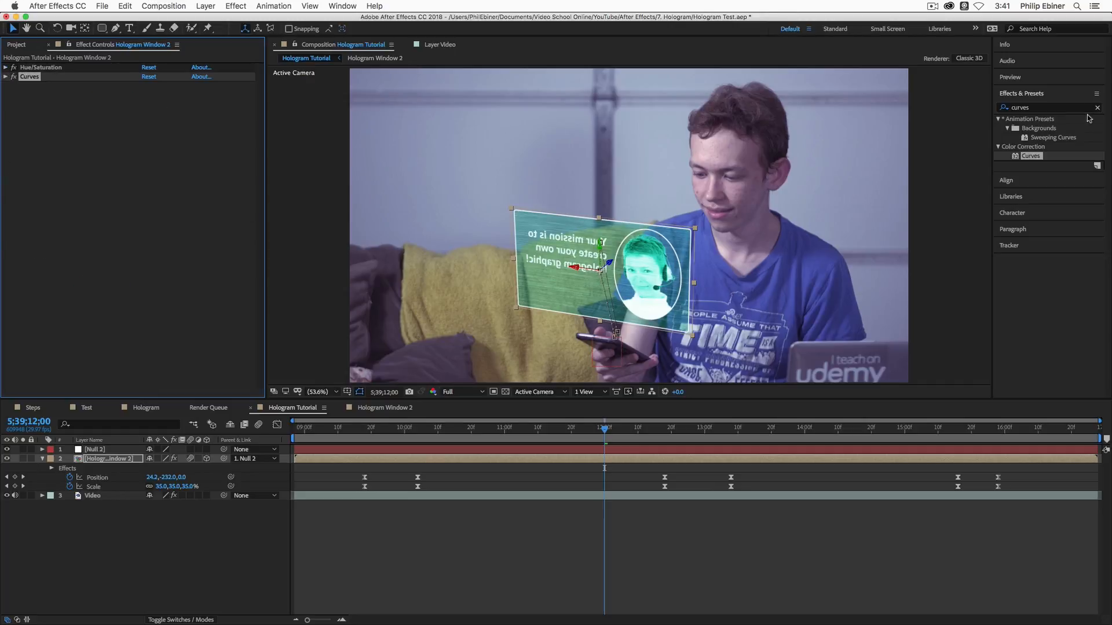
Step: Find the Stylize Glow effect and apply it to the Hologram Window 2 layer
{"action": "left_click", "coordinate": [1019, 107]}
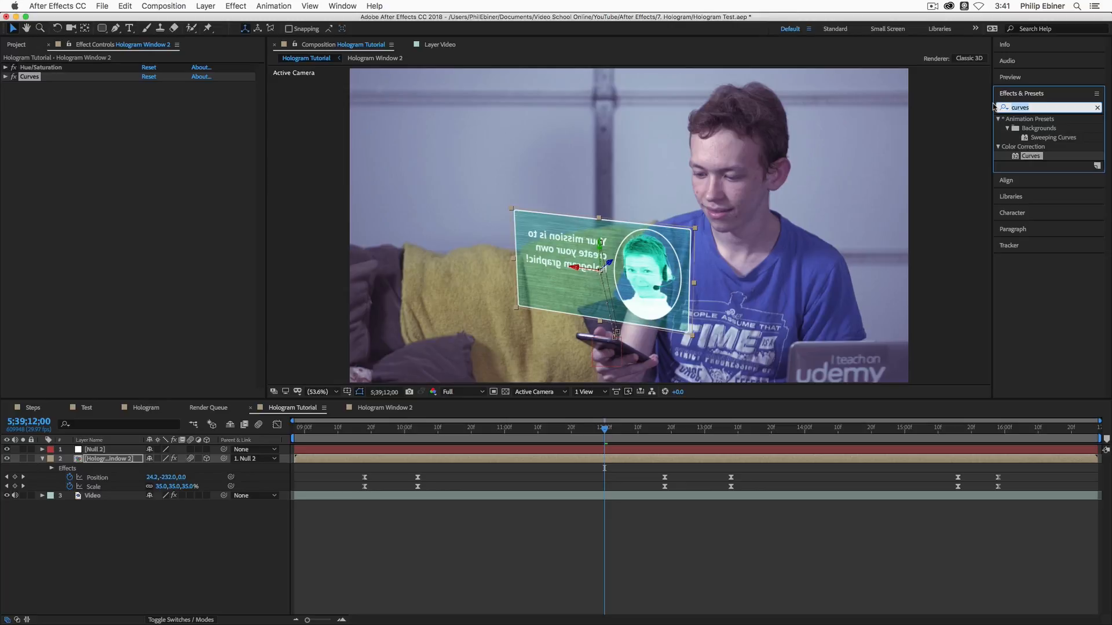
{"action": "type", "text": "glow"}
{"action": "left_click_drag", "start_coordinate": [1041, 172], "coordinate": [128, 156]}
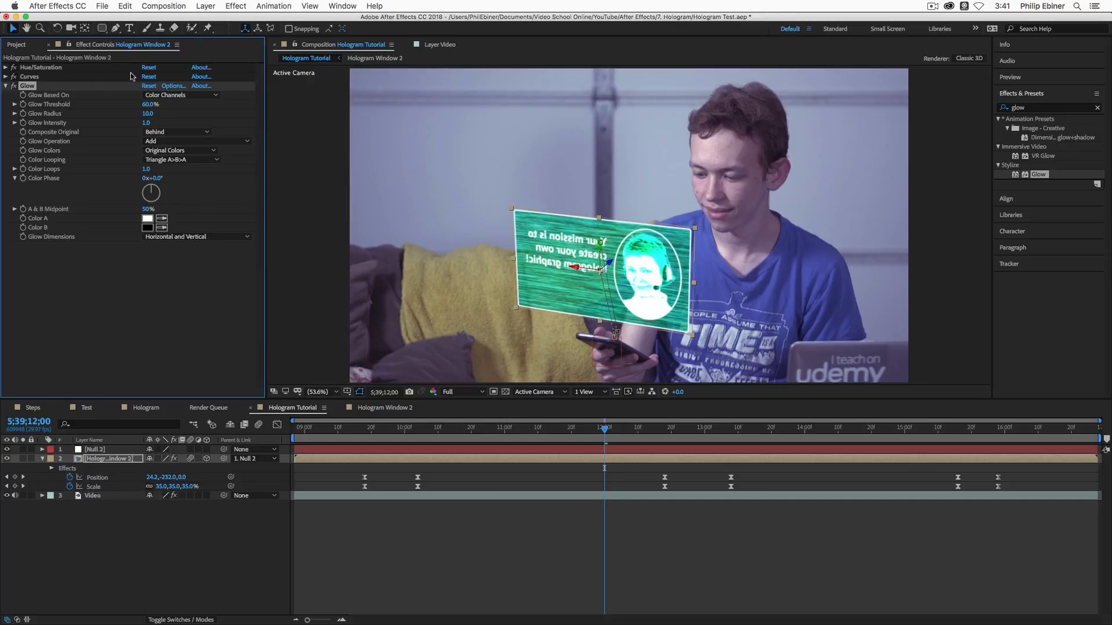
Step: Reduce the Glow Intensity to 0.2 and set the Glow Radius to 150
{"action": "left_click", "coordinate": [146, 124]}
{"action": "type", "text": ".5"}
{"action": "key", "text": "Return"}
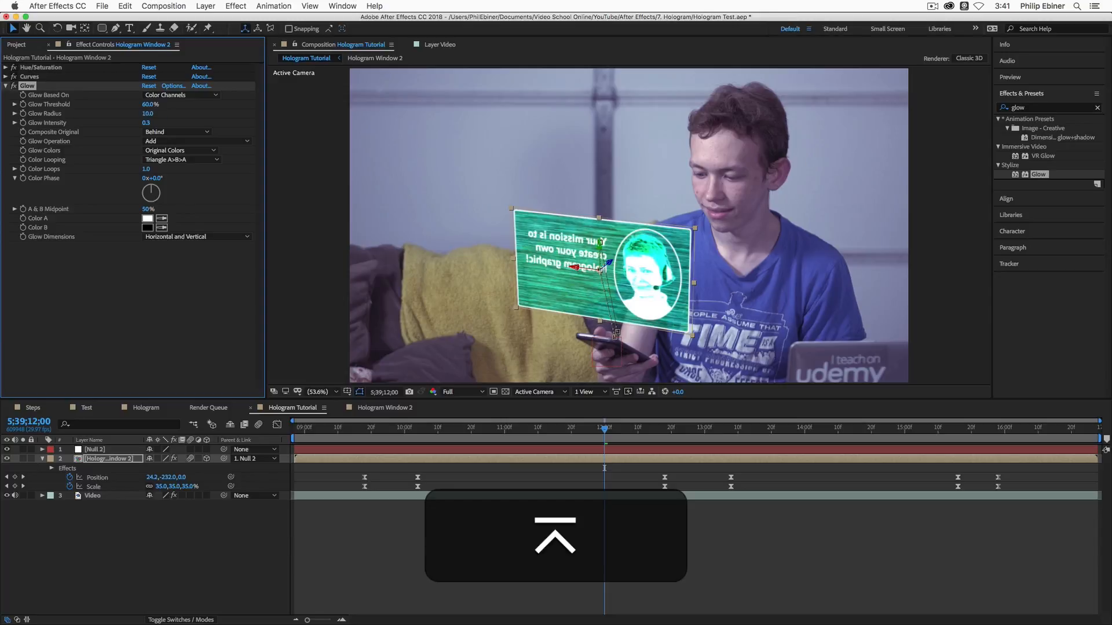
{"action": "left_click", "coordinate": [149, 123]}
{"action": "type", "text": ".2"}
{"action": "key", "text": "Return"}
{"action": "left_click_drag", "start_coordinate": [139, 115], "coordinate": [154, 118]}
{"action": "left_click", "coordinate": [149, 114]}
{"action": "type", "text": "150"}
{"action": "key", "text": "Return"}
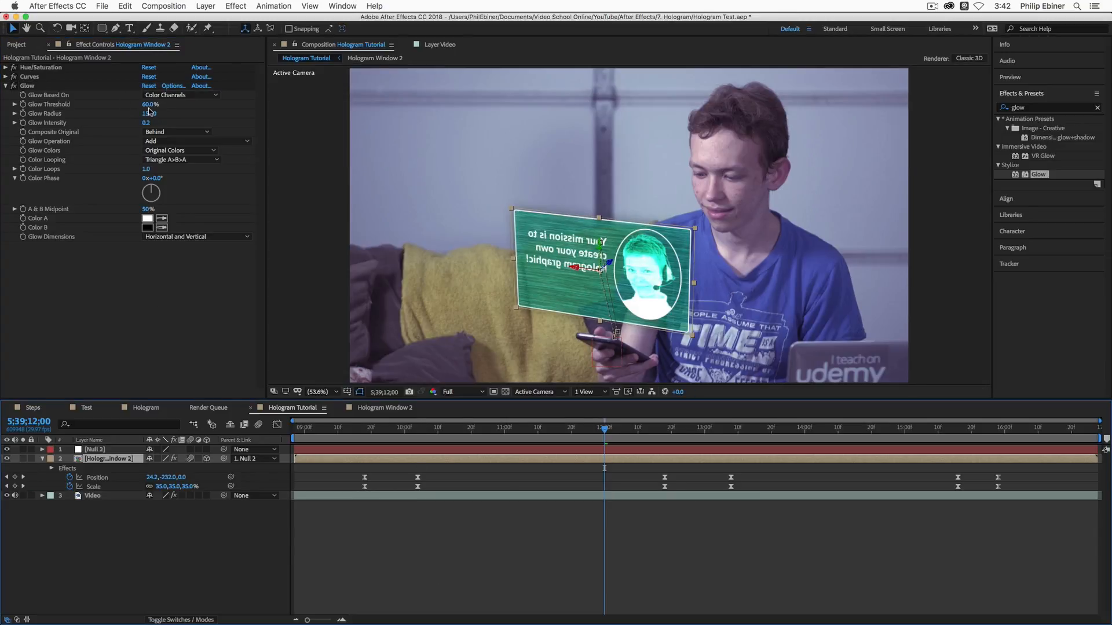
Step: Set the Glow Threshold to 15% and the Glow Intensity to 0.1, keeping the Glow Radius at 150
{"action": "left_click", "coordinate": [150, 104]}
{"action": "type", "text": "15"}
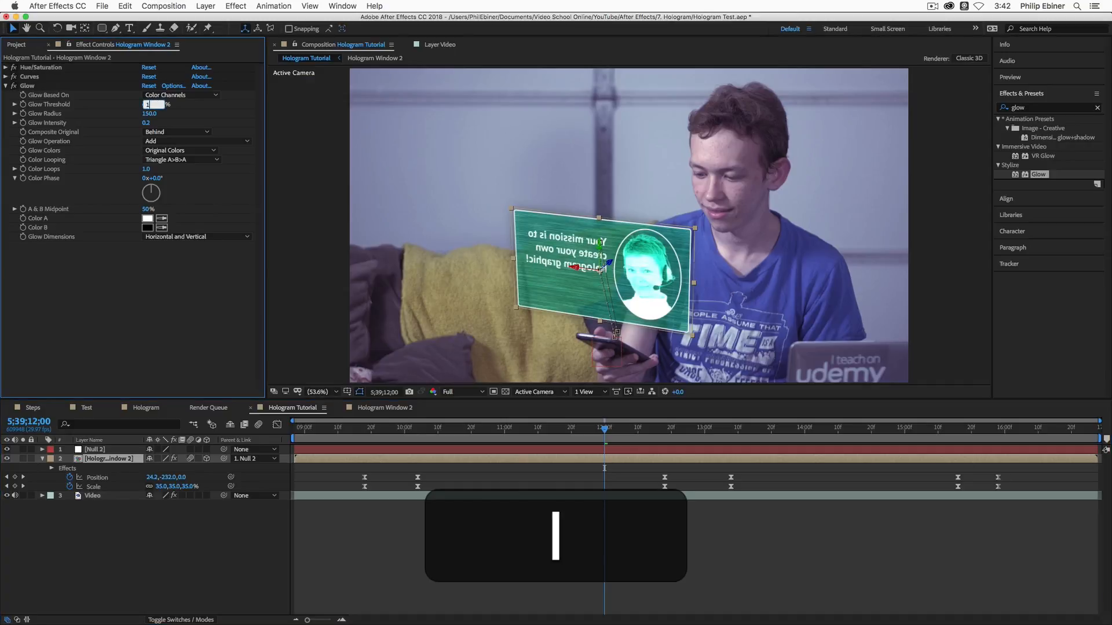
{"action": "key", "text": "Return"}
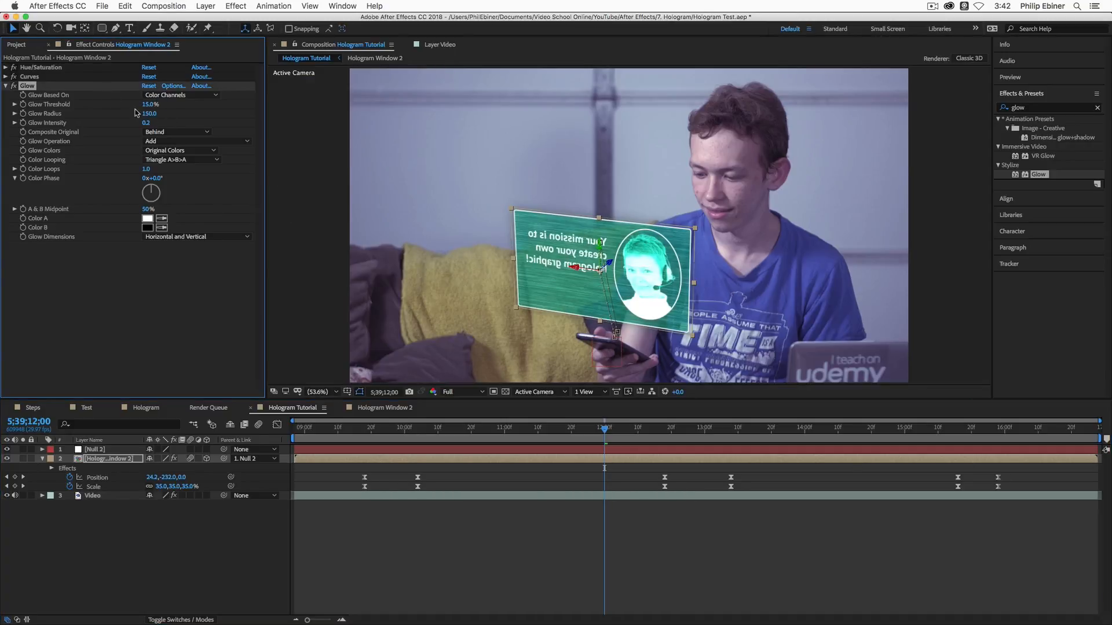
{"action": "left_click_drag", "start_coordinate": [149, 113], "coordinate": [124, 115]}
{"action": "key", "text": "cmd+z"}
{"action": "left_click", "coordinate": [146, 123]}
{"action": "type", "text": ".1"}
{"action": "key", "text": "Return"}
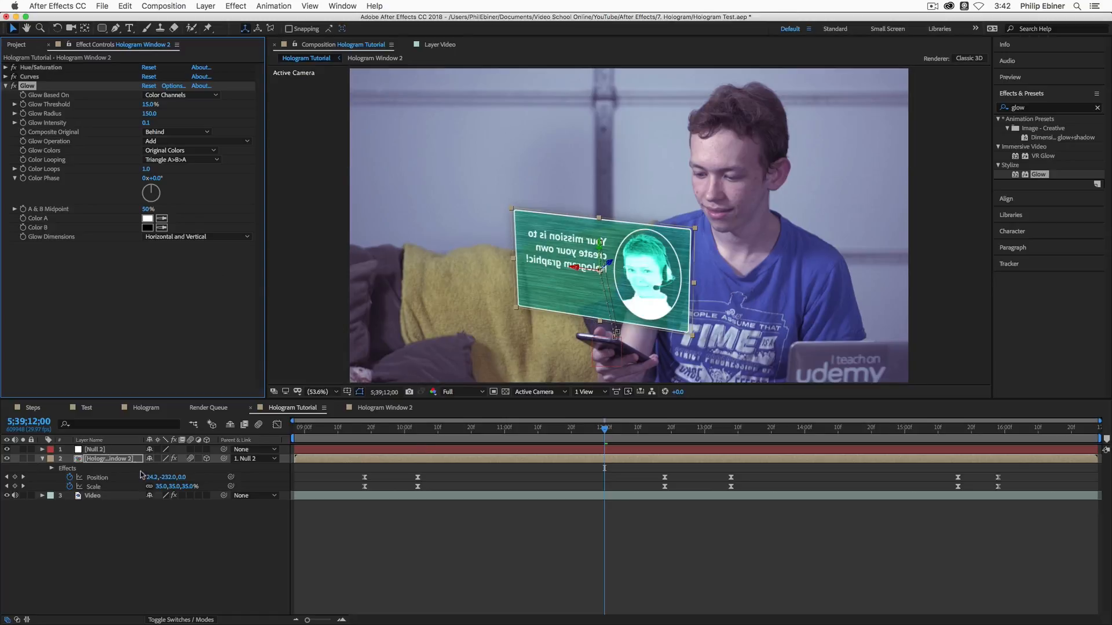
Step: Set the Hologram Window 2 layer's blending mode to Screen and preview the result over the video
{"action": "left_click", "coordinate": [191, 619]}
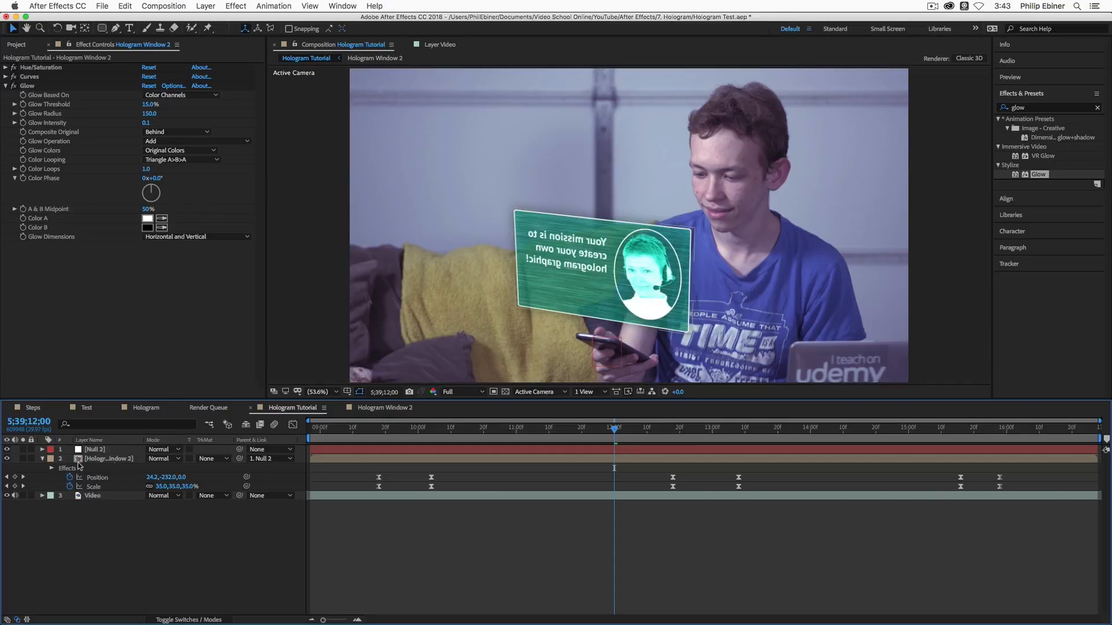
{"action": "left_click", "coordinate": [159, 459]}
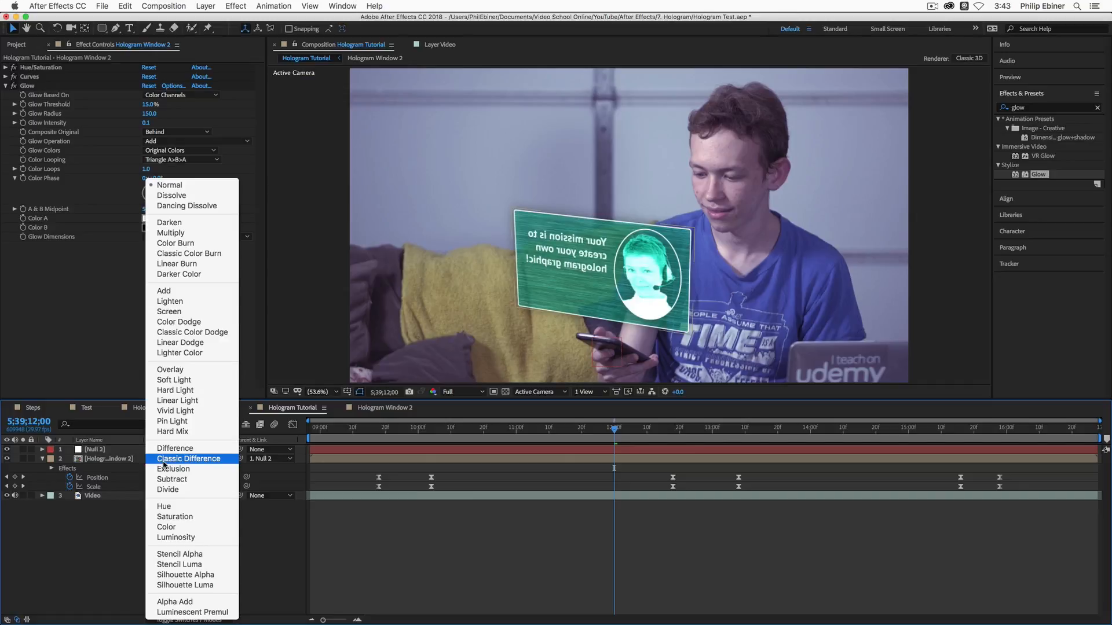
{"action": "left_click", "coordinate": [185, 312]}
{"action": "key", "text": "space"}
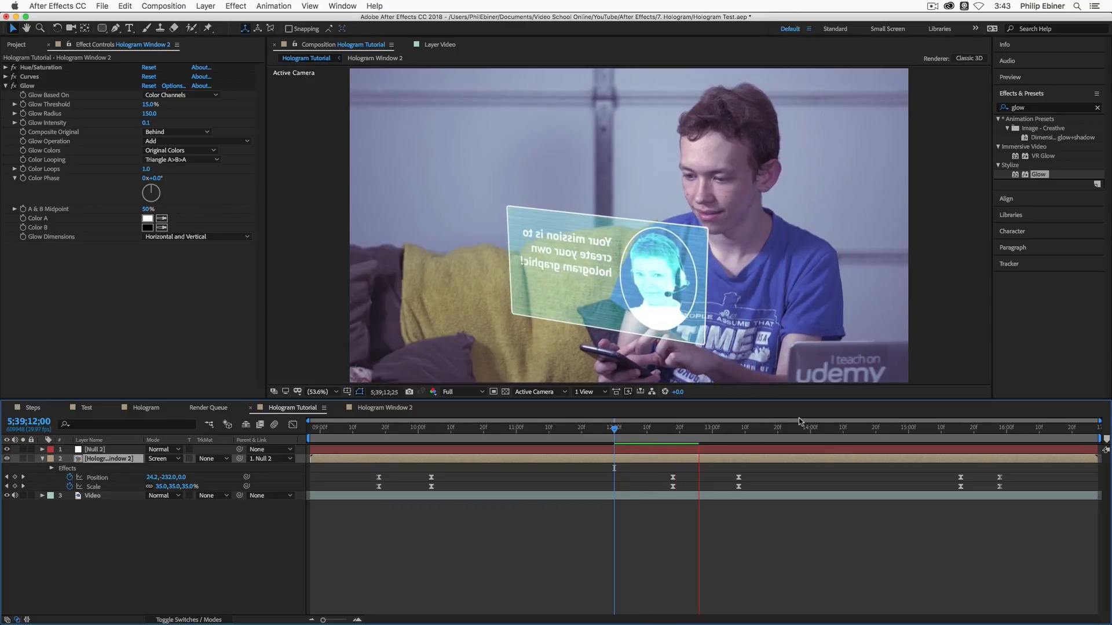
{"action": "key", "text": "space"}
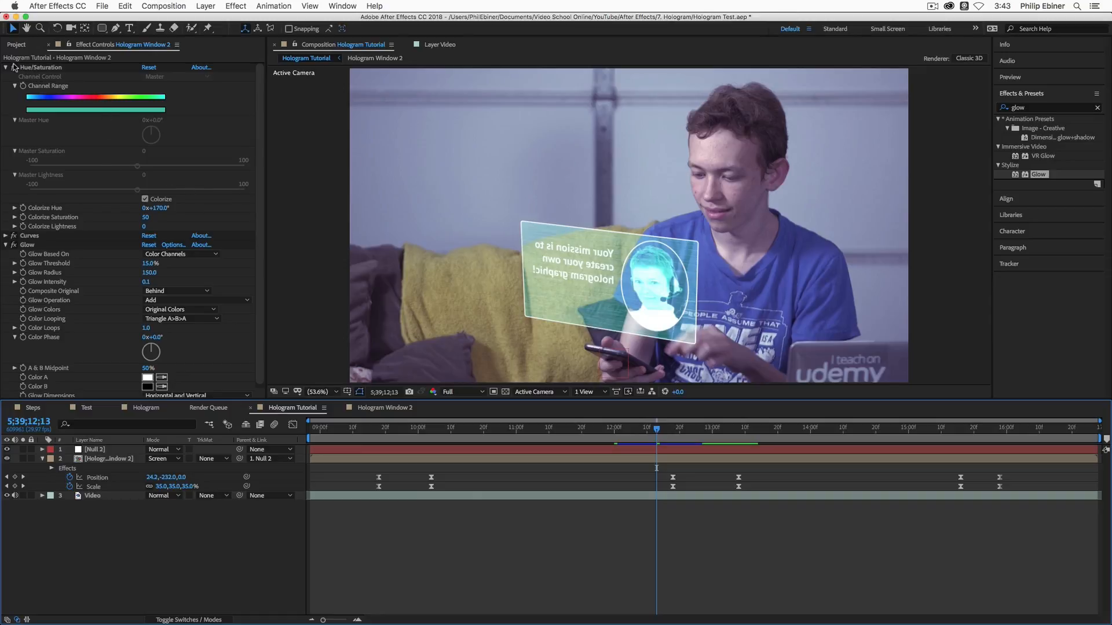
Step: Set the Hologram Window 2 layer's Colorize Lightness to -25 and check the look without the layer selected
{"action": "left_click", "coordinate": [145, 226]}
{"action": "type", "text": "-25"}
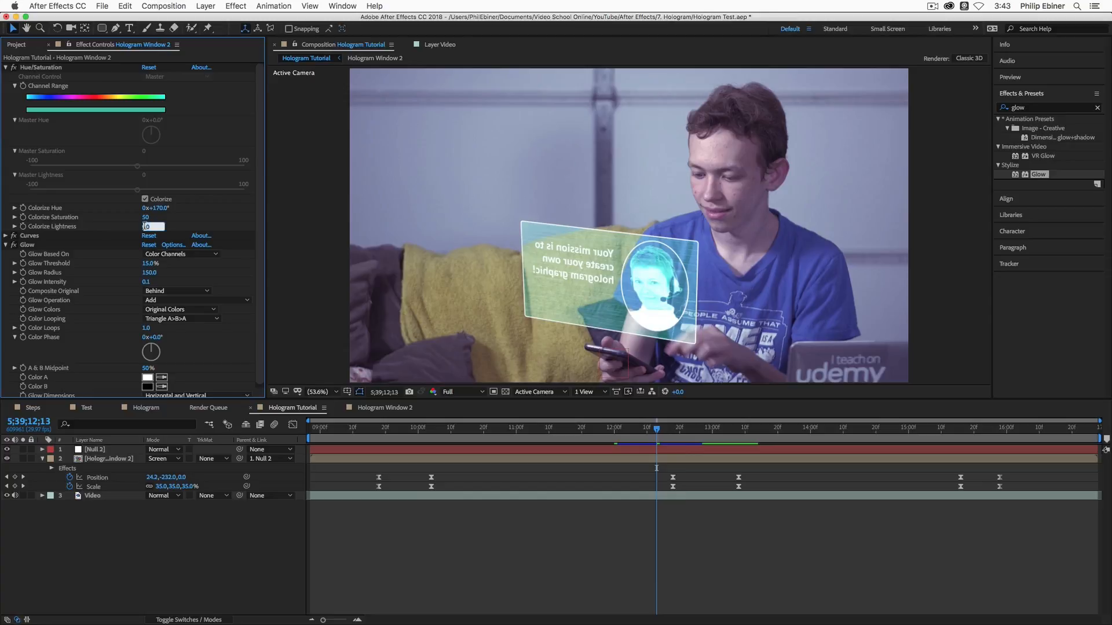
{"action": "key", "text": "Return"}
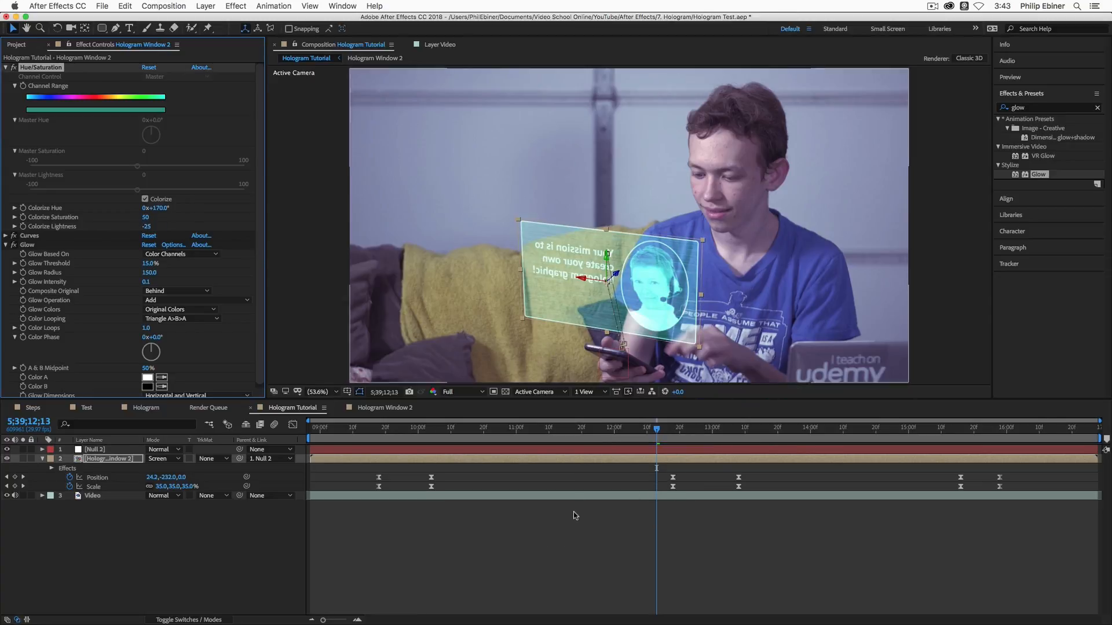
{"action": "left_click", "coordinate": [574, 509]}
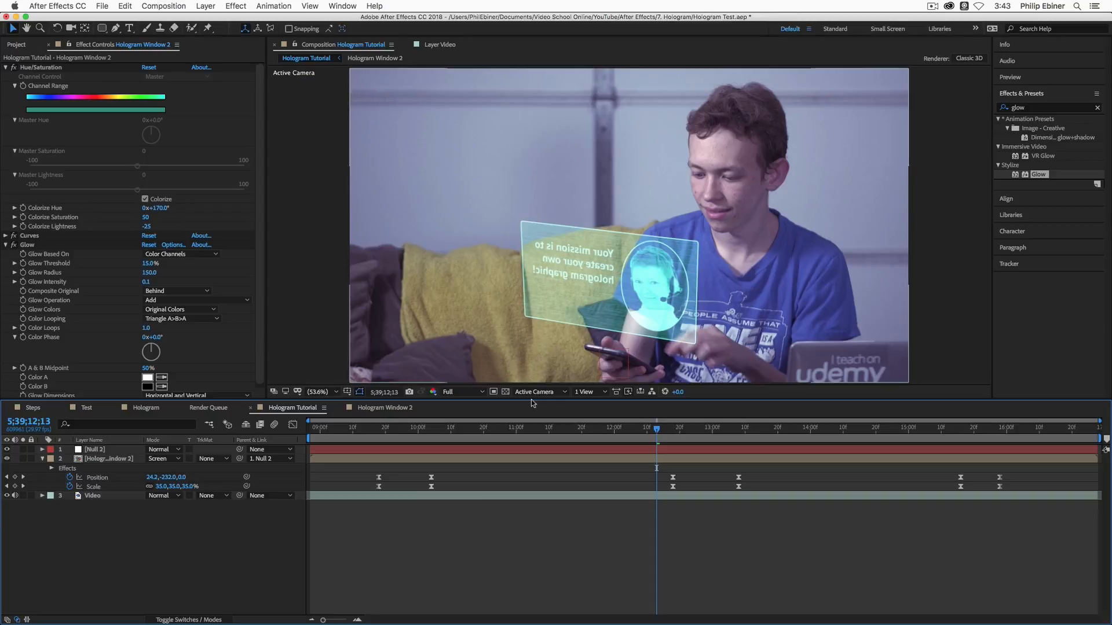
Step: Set the Hologram Window 2 layer's Colorize Lightness to -50 and check the result at an earlier frame
{"action": "left_click", "coordinate": [148, 227]}
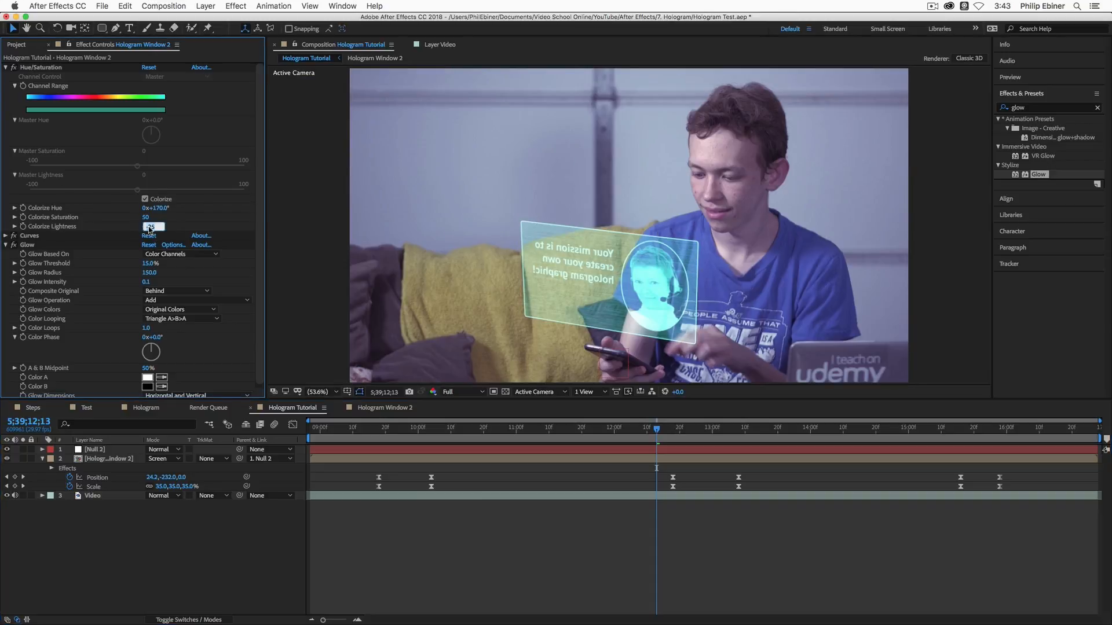
{"action": "type", "text": "-50"}
{"action": "key", "text": "Return"}
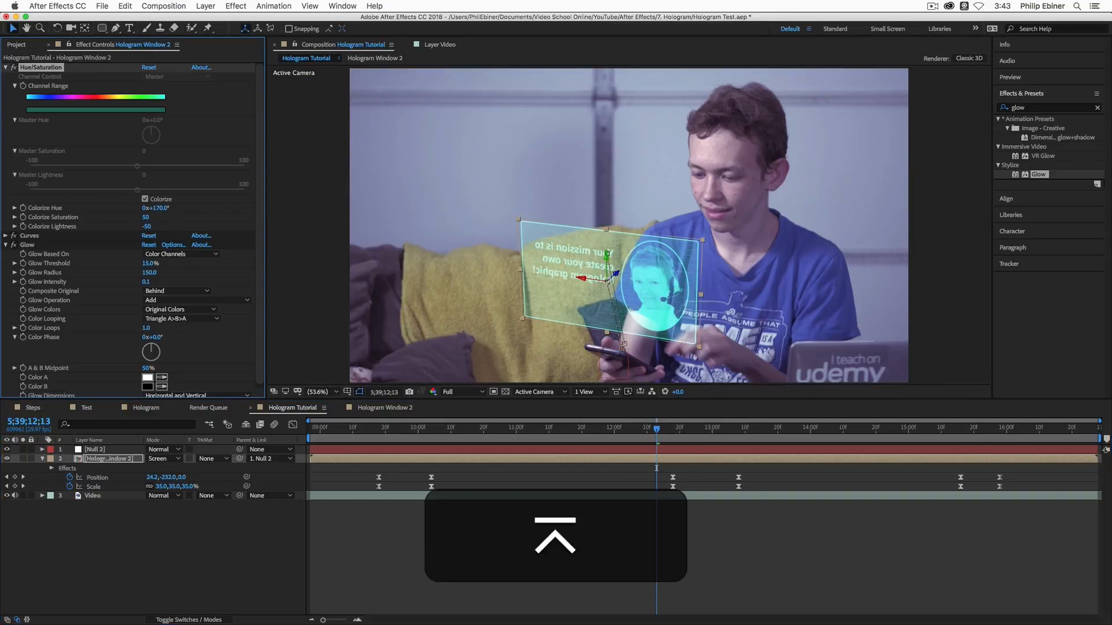
{"action": "left_click", "coordinate": [679, 510]}
{"action": "left_click_drag", "start_coordinate": [671, 435], "coordinate": [573, 447]}
Step: Shape the Curves effect's RGB channel into a contrast-raising S-curve and check the hologram at another frame
{"action": "left_click", "coordinate": [4, 62]}
{"action": "left_click", "coordinate": [6, 68]}
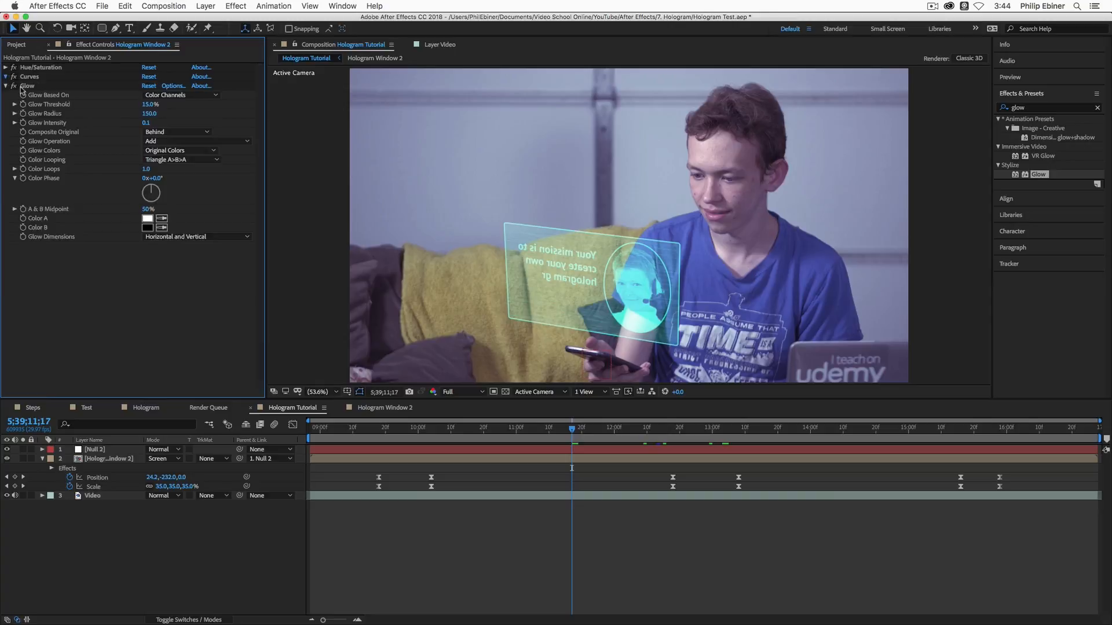
{"action": "left_click", "coordinate": [157, 86]}
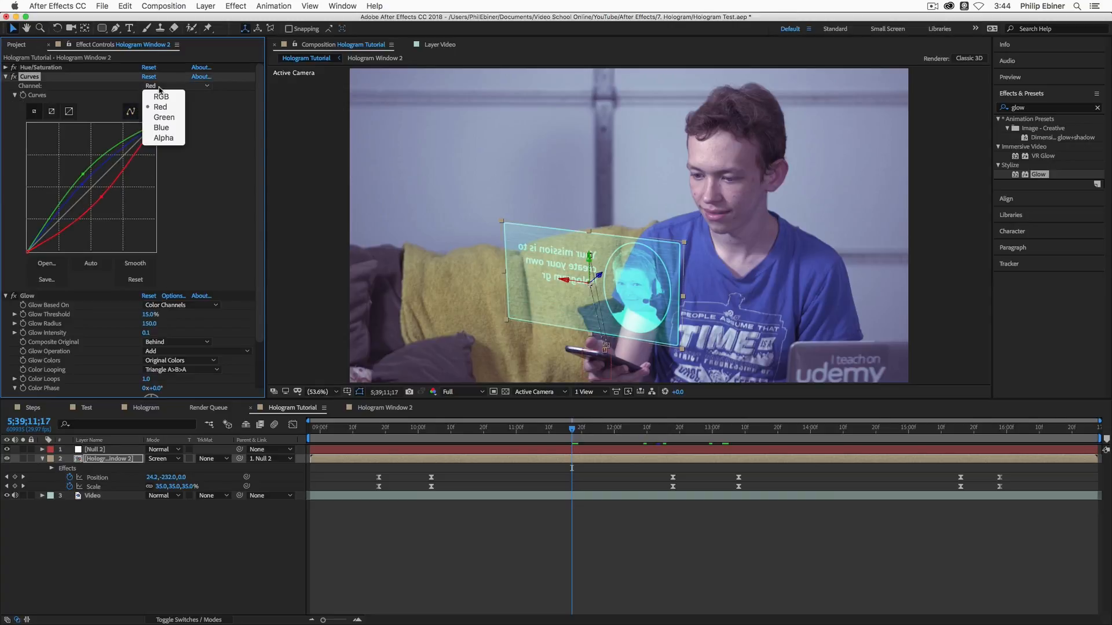
{"action": "left_click", "coordinate": [153, 96]}
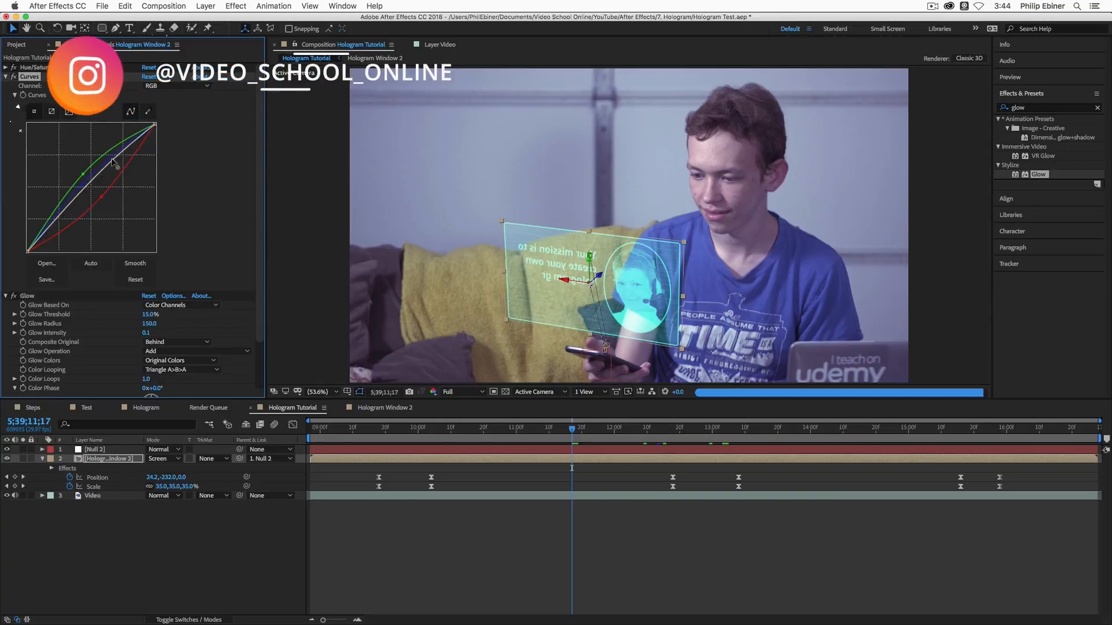
{"action": "left_click_drag", "start_coordinate": [68, 203], "coordinate": [74, 212]}
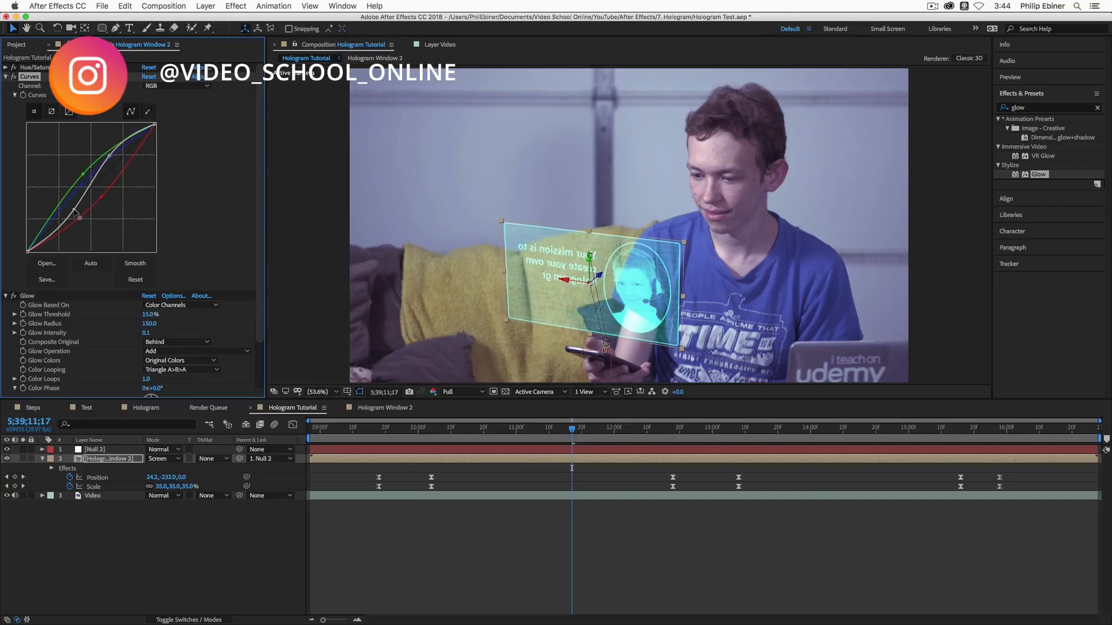
{"action": "mouse_move", "coordinate": [110, 155]}
{"action": "left_mouse_down"}
{"action": "mouse_move", "coordinate": [102, 148]}
{"action": "mouse_move", "coordinate": [110, 155]}
{"action": "left_mouse_up"}
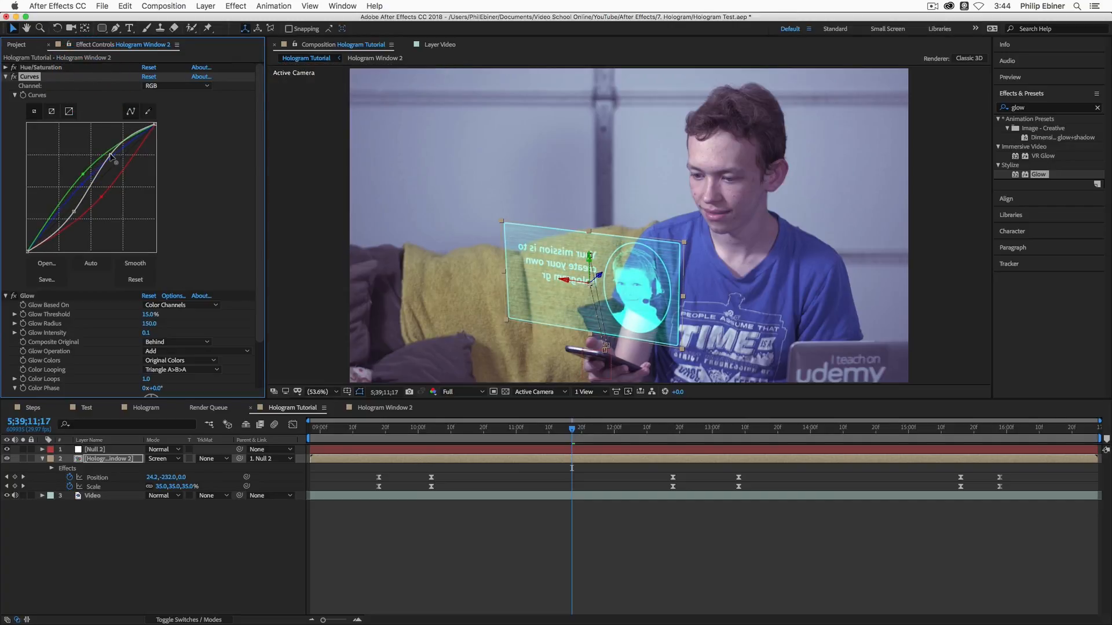
{"action": "left_click", "coordinate": [639, 554]}
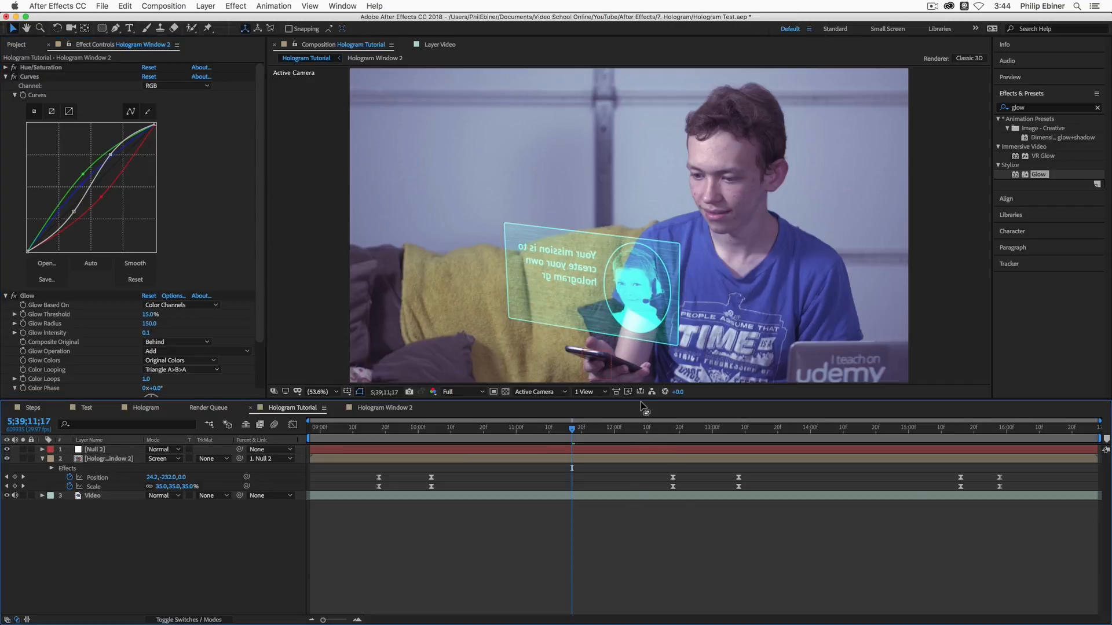
{"action": "left_click_drag", "start_coordinate": [579, 429], "coordinate": [644, 435]}
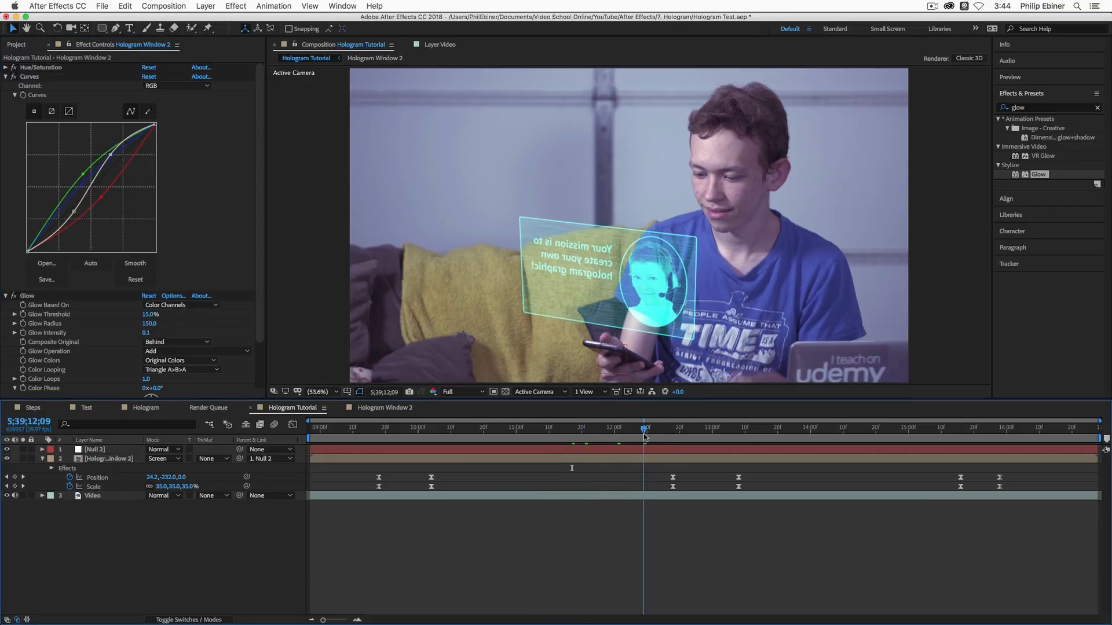
Step: Review the list in the Steps composition and return to the Hologram Tutorial composition
{"action": "left_click", "coordinate": [35, 408]}
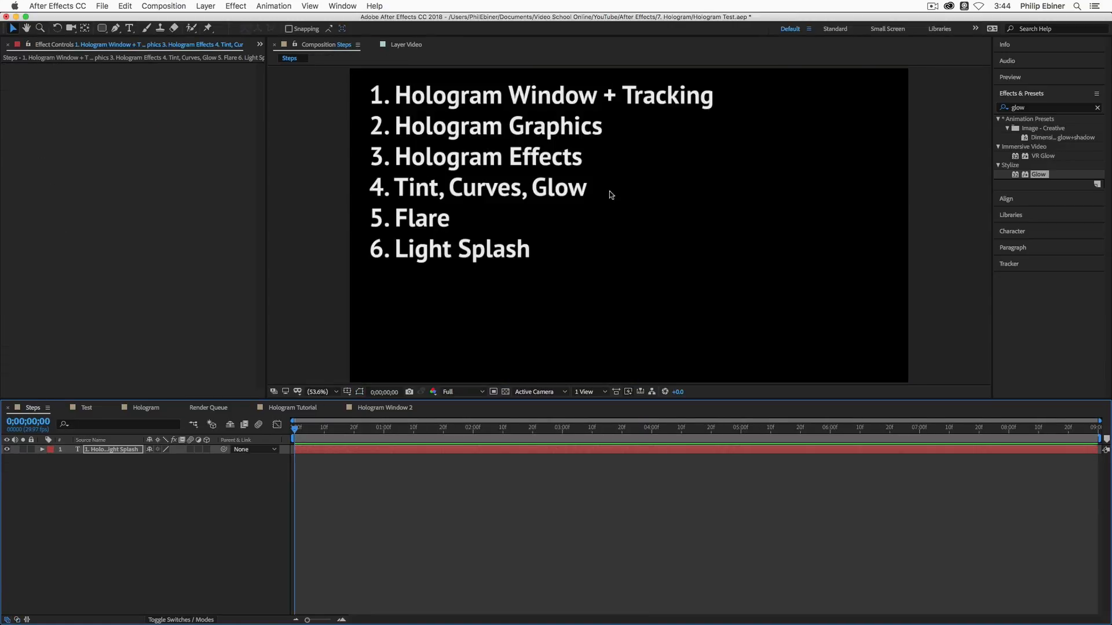
{"action": "left_click", "coordinate": [457, 533]}
{"action": "left_click", "coordinate": [295, 408]}
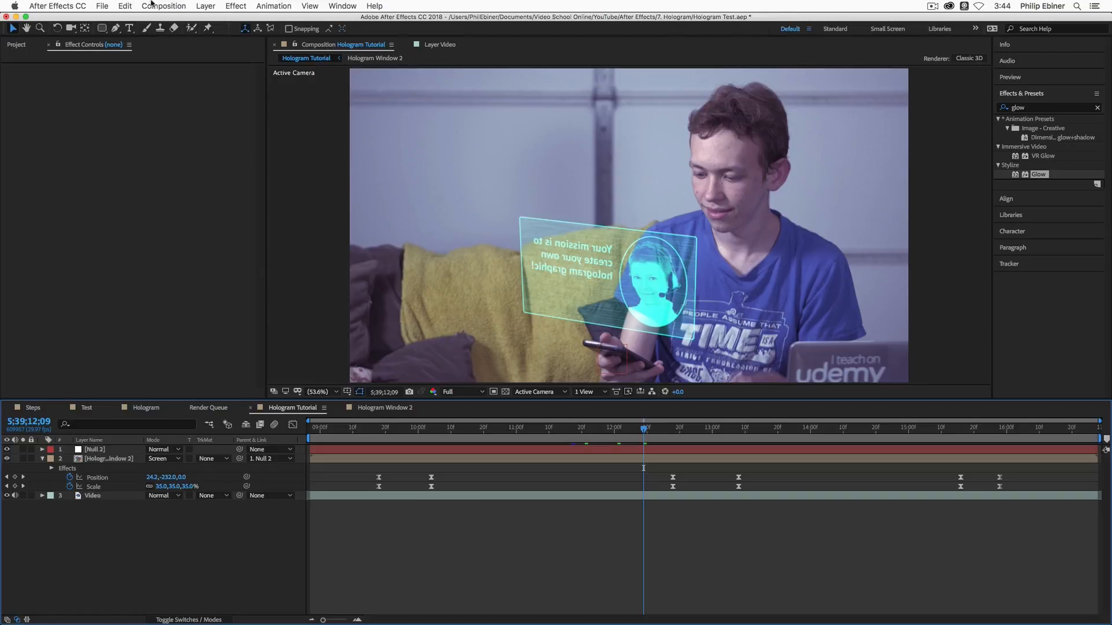
Step: Create a new 1920 x 1080 px black solid layer in the Hologram Tutorial composition
{"action": "left_click", "coordinate": [207, 5]}
{"action": "mouse_move", "coordinate": [210, 20]}
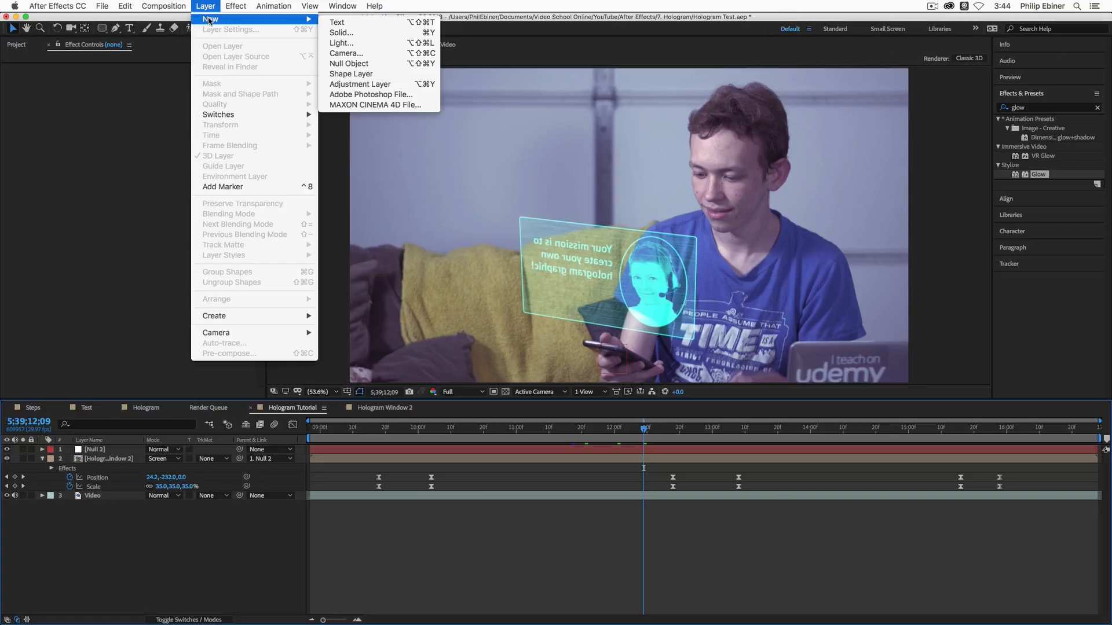
{"action": "left_click", "coordinate": [342, 33]}
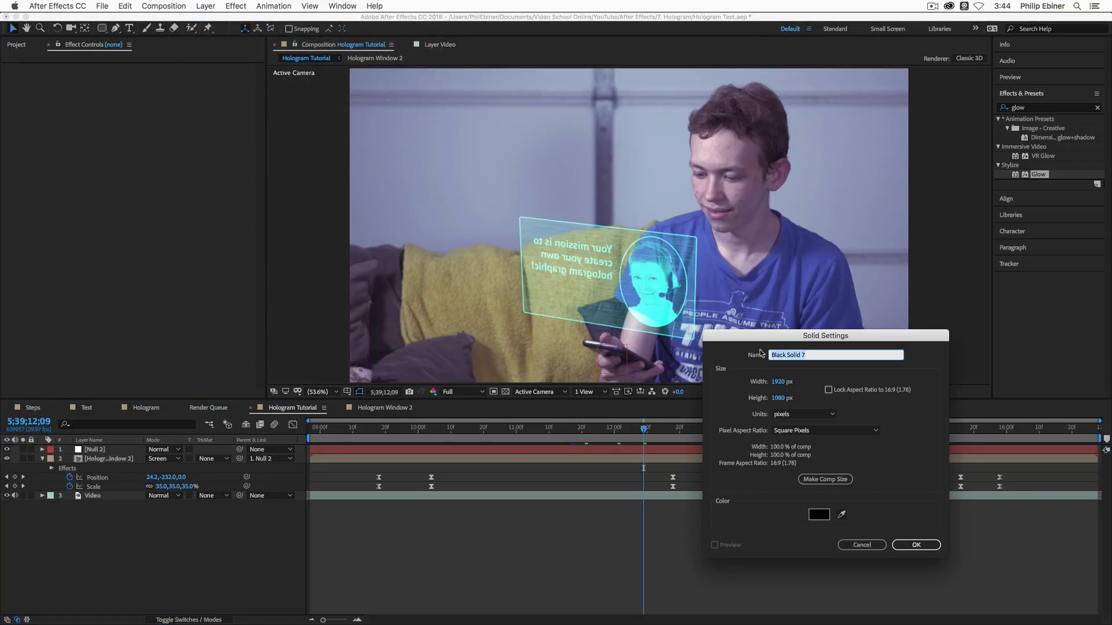
{"action": "left_click", "coordinate": [916, 544]}
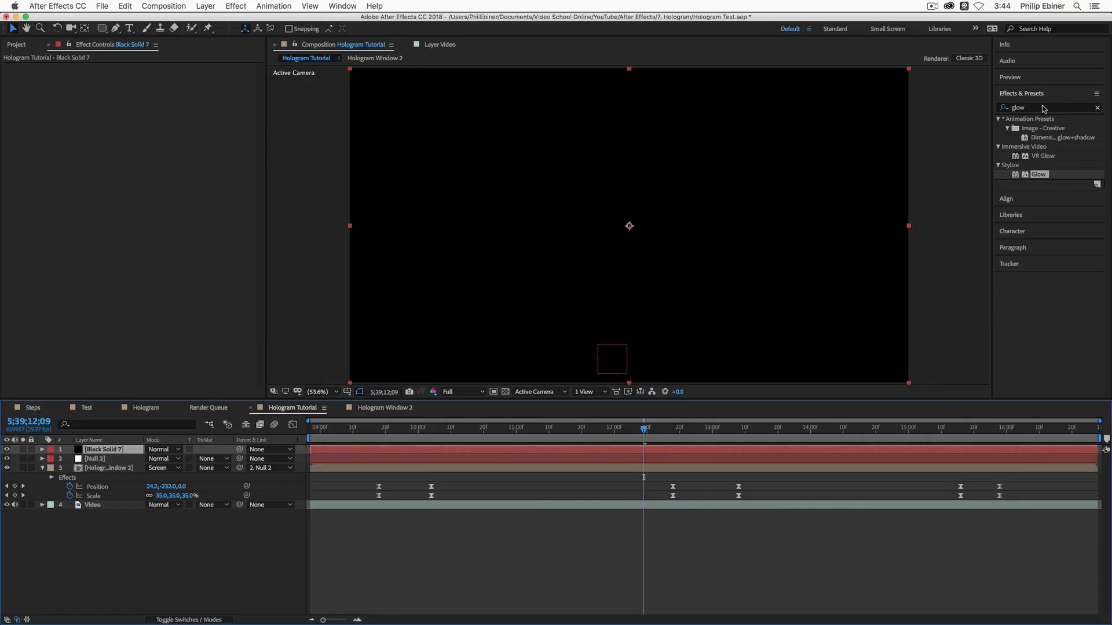
Step: Find the Lens Flare effect, apply it to the black solid, and rename the layer Flare
{"action": "left_click", "coordinate": [1012, 107]}
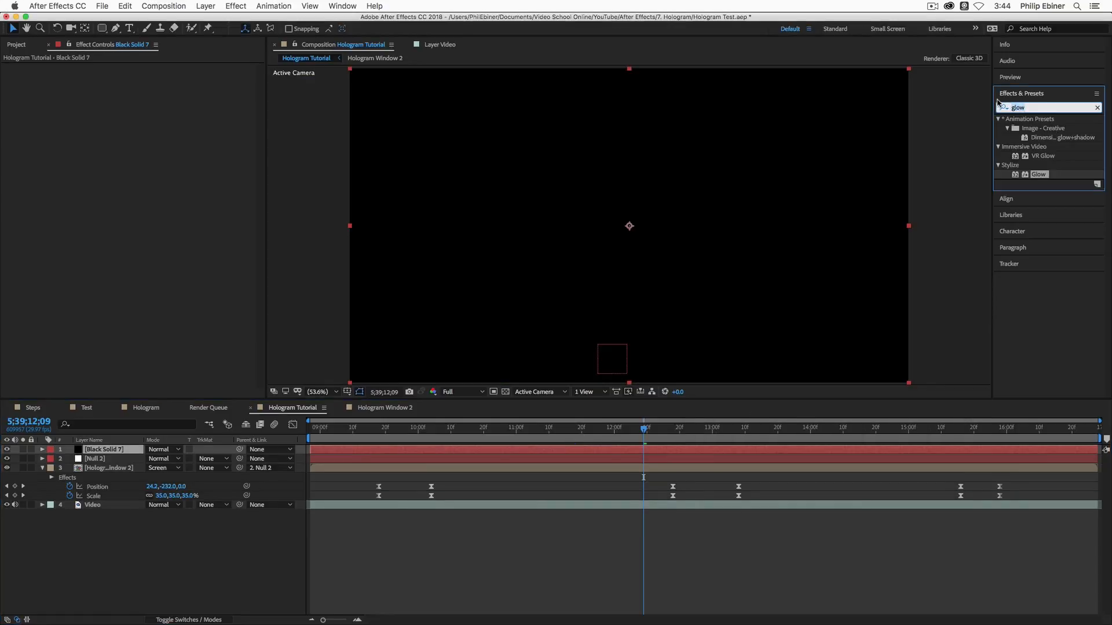
{"action": "type", "text": "lens fl"}
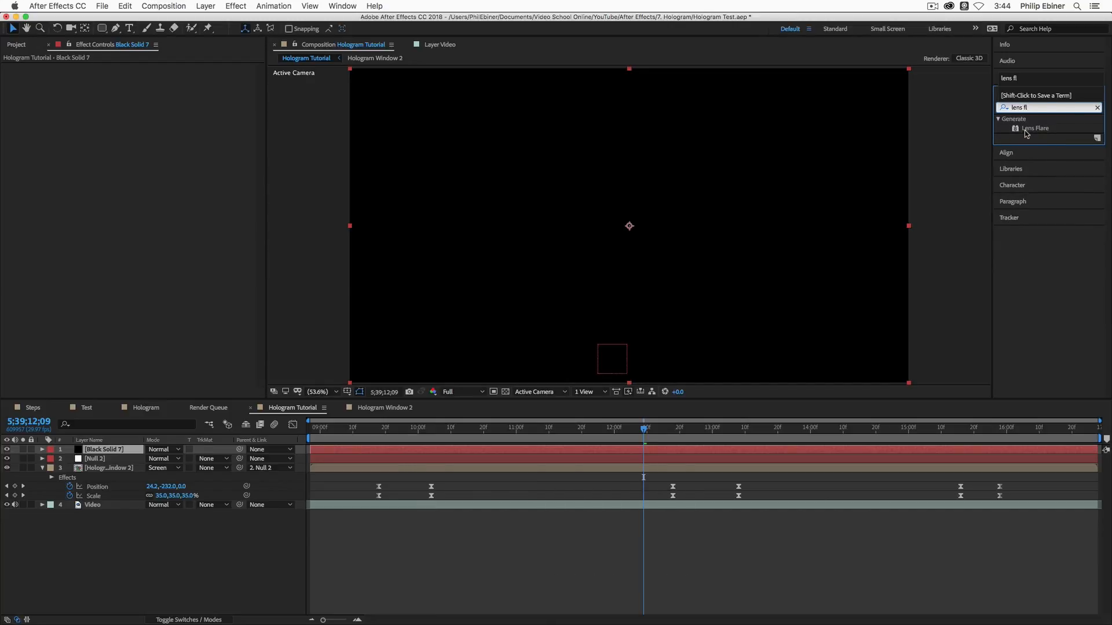
{"action": "left_click_drag", "start_coordinate": [1025, 133], "coordinate": [569, 453]}
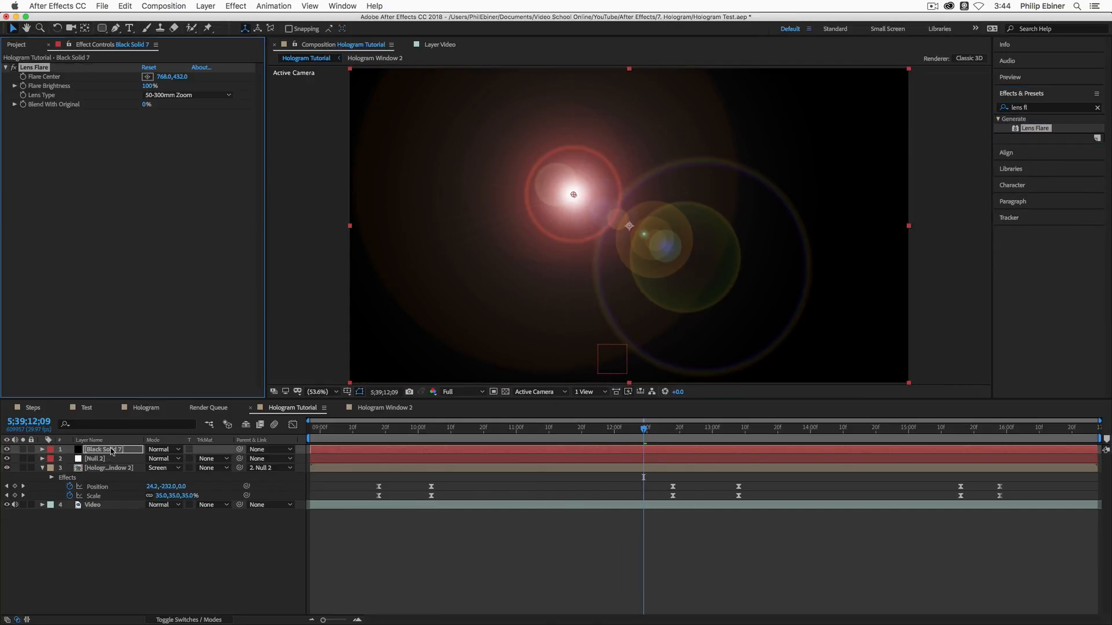
{"action": "key", "text": "Return"}
{"action": "type", "text": "Flare"}
{"action": "key", "text": "Return"}
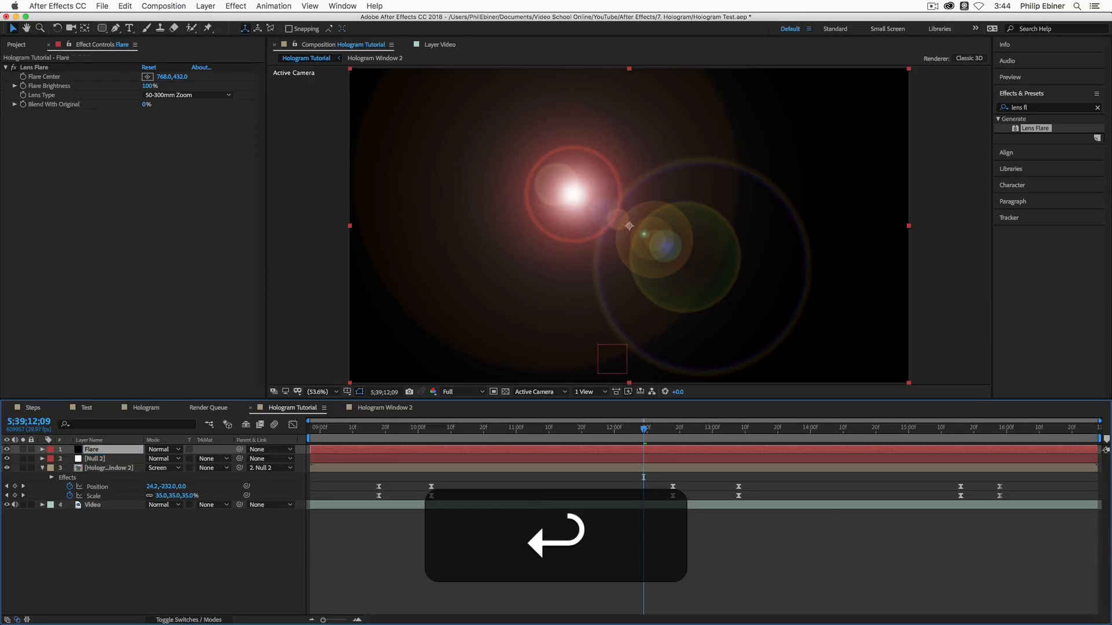
Step: Try the 35mm Prime lens type on the Lens Flare, and settle on 105mm Prime
{"action": "left_click", "coordinate": [175, 98]}
{"action": "left_click", "coordinate": [177, 105]}
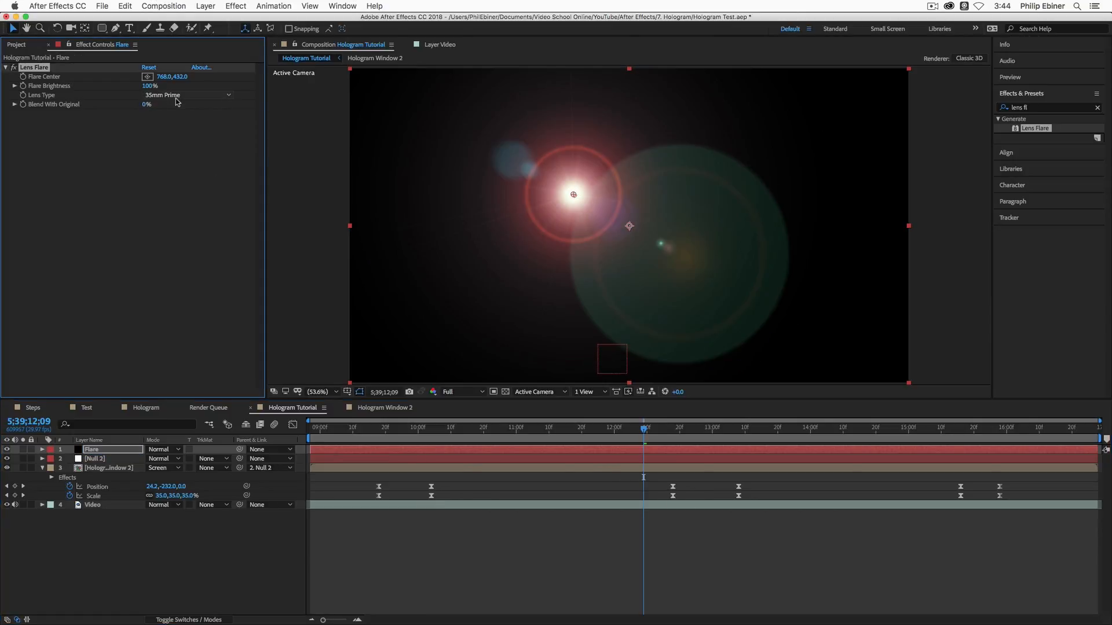
{"action": "left_click", "coordinate": [177, 97]}
{"action": "left_click", "coordinate": [177, 128]}
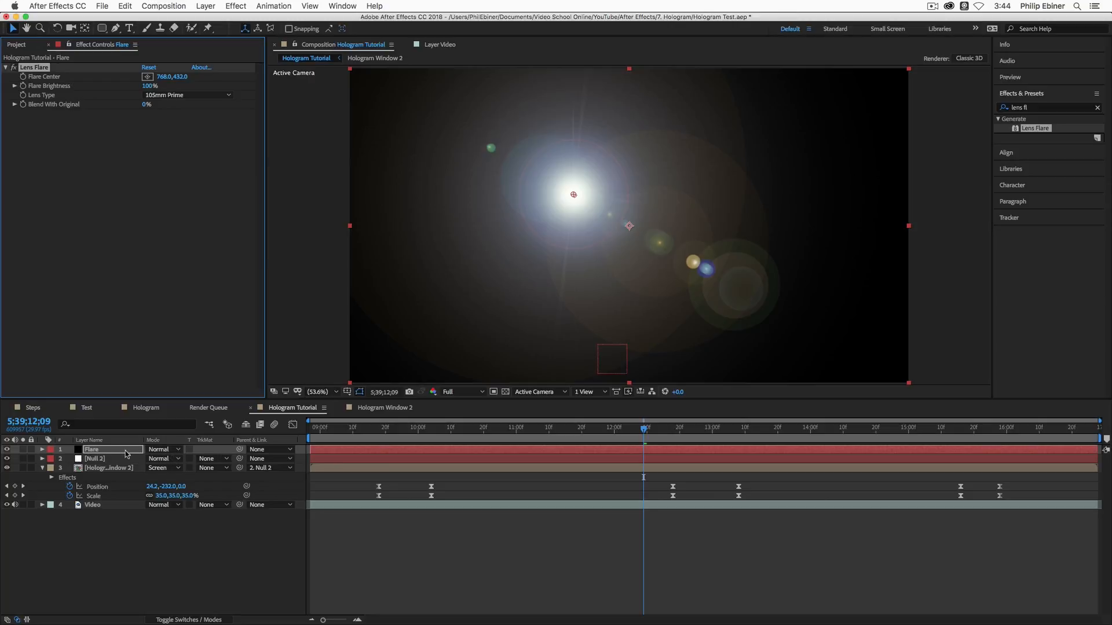
Step: Set the Flare layer's blending mode to Add and place the flare center on the phone at about 973.7, 908.4
{"action": "left_click", "coordinate": [164, 450]}
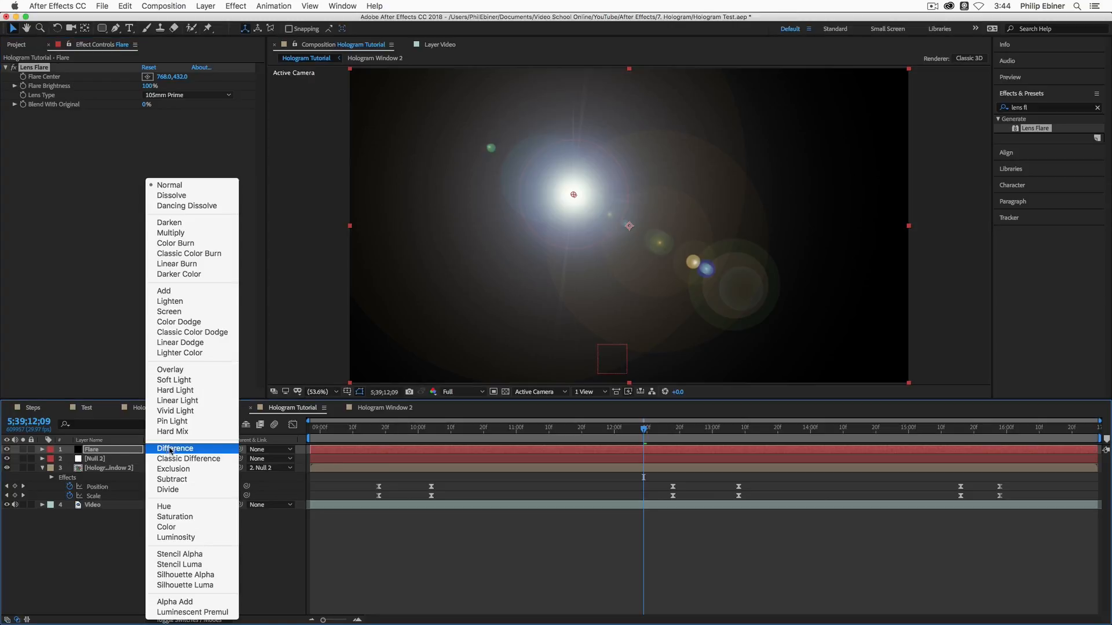
{"action": "left_click", "coordinate": [179, 292]}
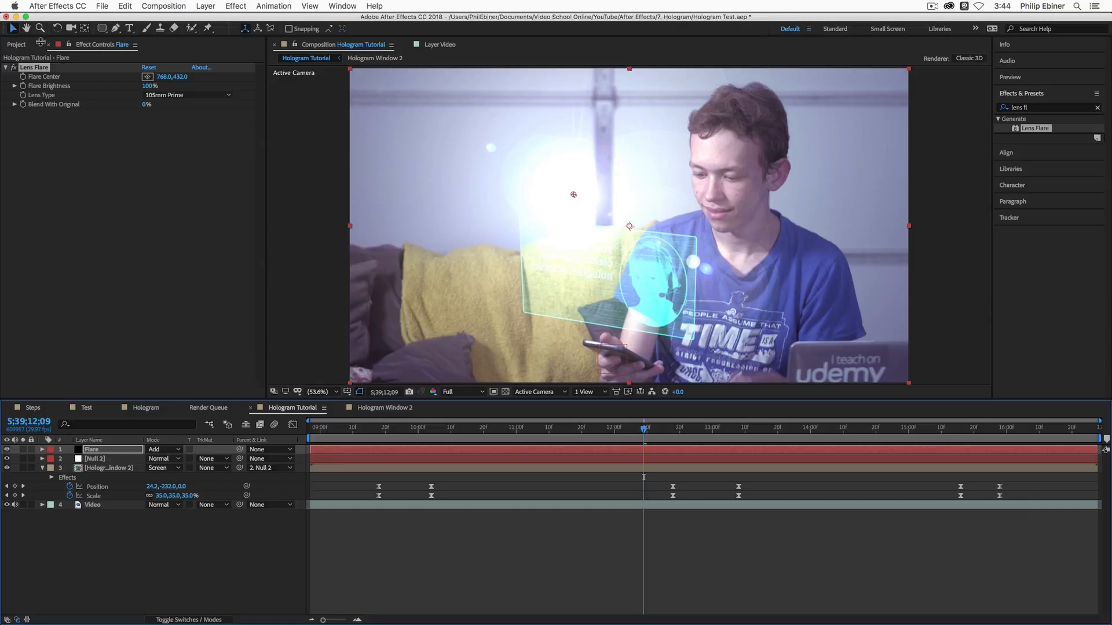
{"action": "left_click", "coordinate": [147, 77]}
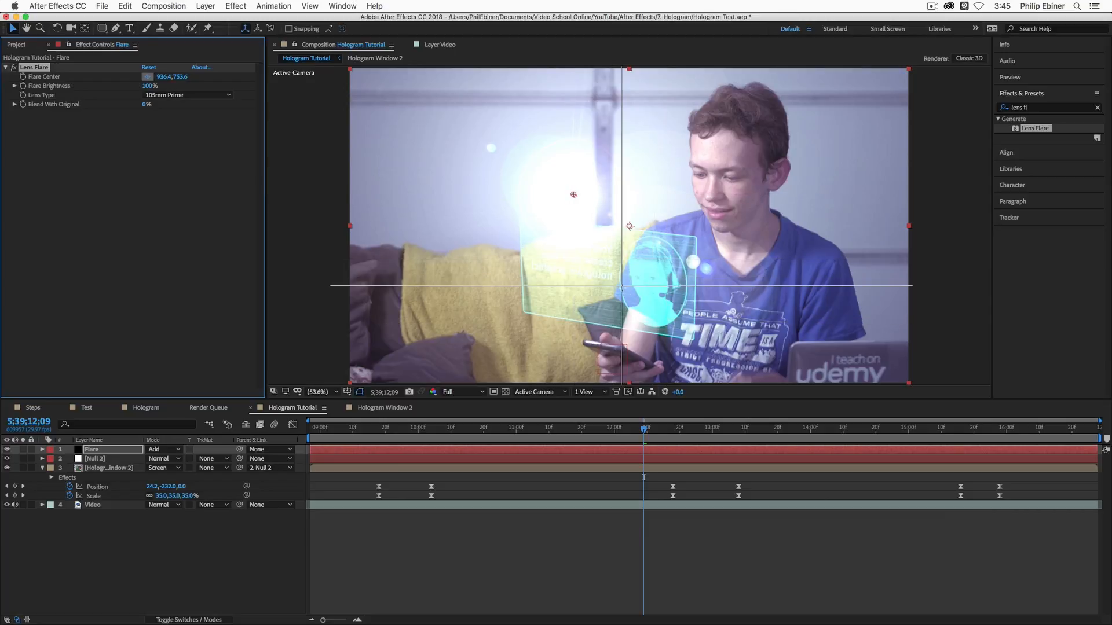
{"action": "left_click", "coordinate": [635, 341]}
{"action": "mouse_move", "coordinate": [636, 341]}
{"action": "left_mouse_down"}
{"action": "mouse_move", "coordinate": [625, 346]}
{"action": "mouse_move", "coordinate": [644, 348]}
{"action": "mouse_move", "coordinate": [633, 333]}
{"action": "left_mouse_up"}
Step: Move the Flare layer between Hologram Window 2 and Video, and set its Flare Brightness to 70%
{"action": "left_click_drag", "start_coordinate": [100, 450], "coordinate": [111, 500]}
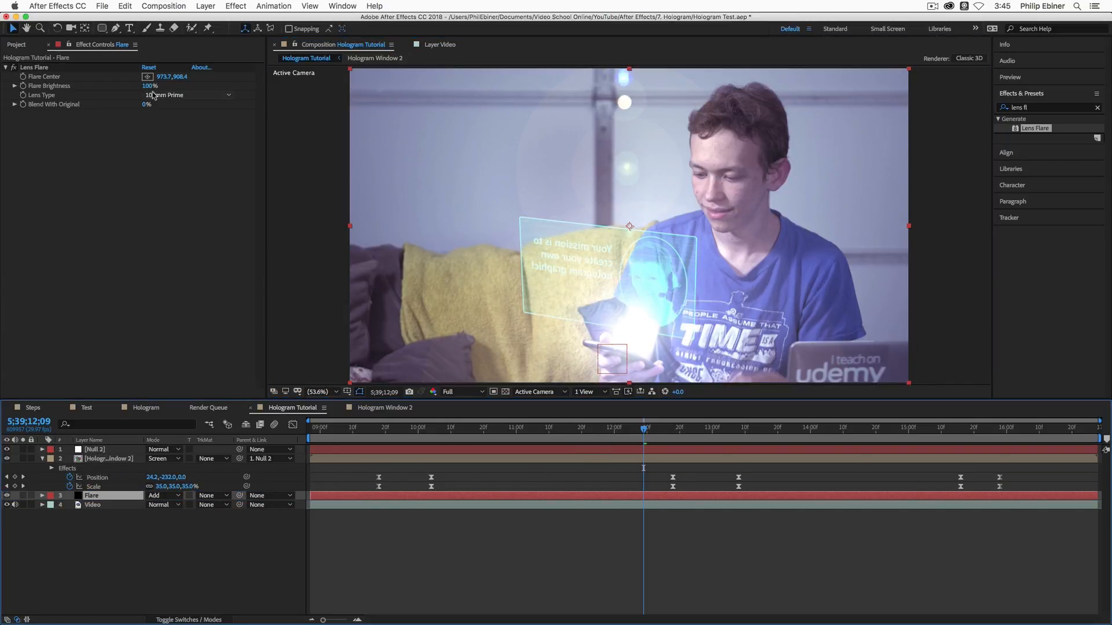
{"action": "mouse_move", "coordinate": [149, 87]}
{"action": "left_mouse_down"}
{"action": "mouse_move", "coordinate": [127, 97]}
{"action": "mouse_move", "coordinate": [146, 102]}
{"action": "left_mouse_up"}
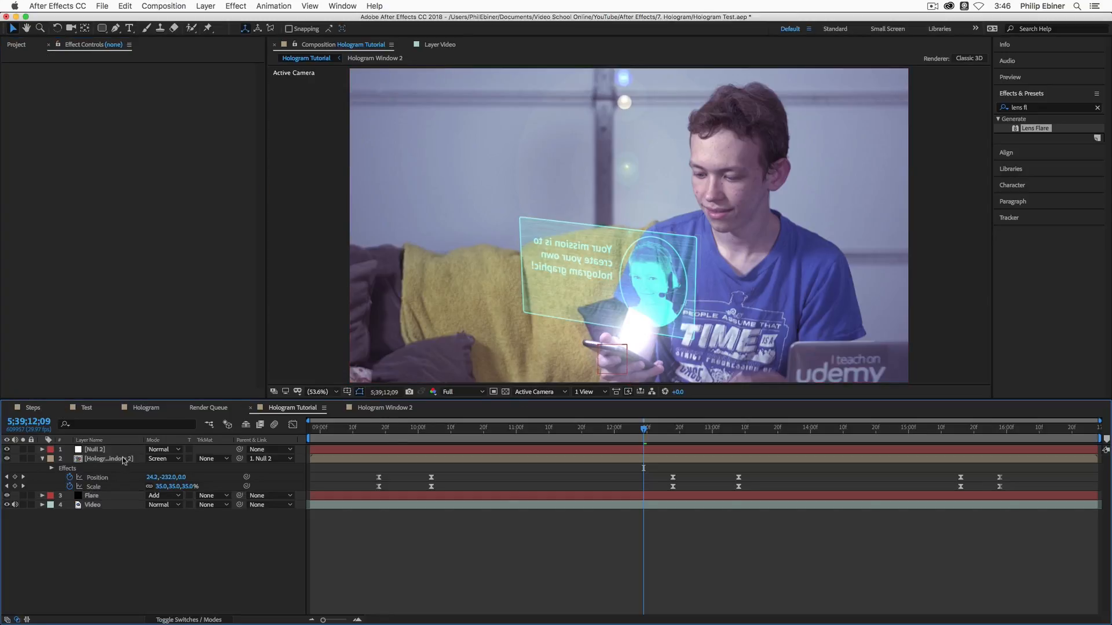
Step: Parent the Flare layer to Hologram Window 2 and scrub the timeline to check how the flare follows
{"action": "left_click", "coordinate": [126, 496]}
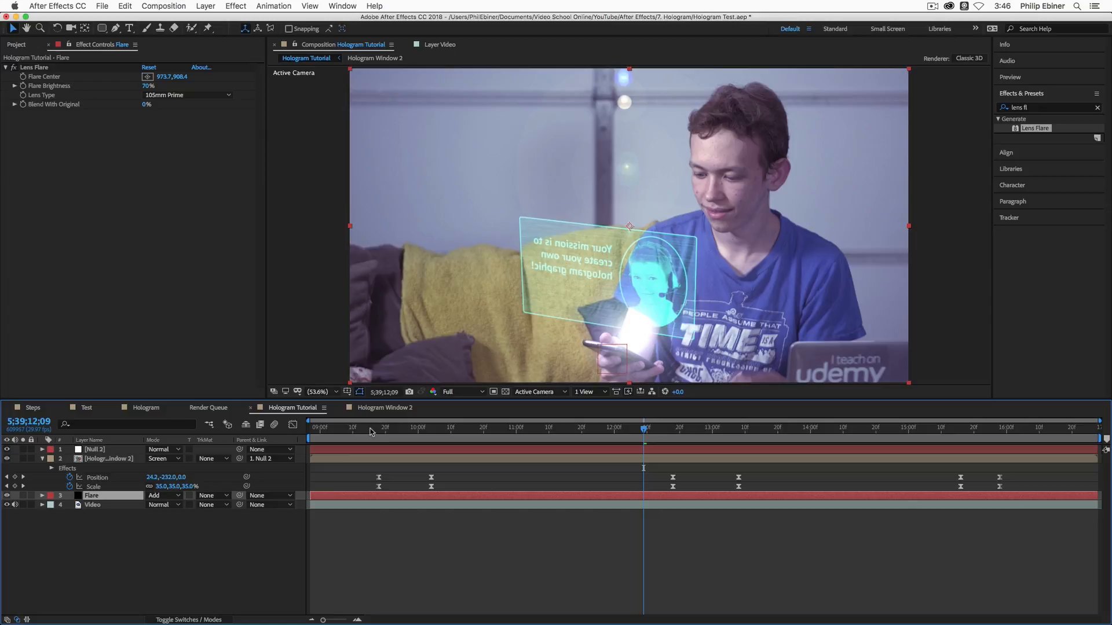
{"action": "left_click", "coordinate": [113, 459]}
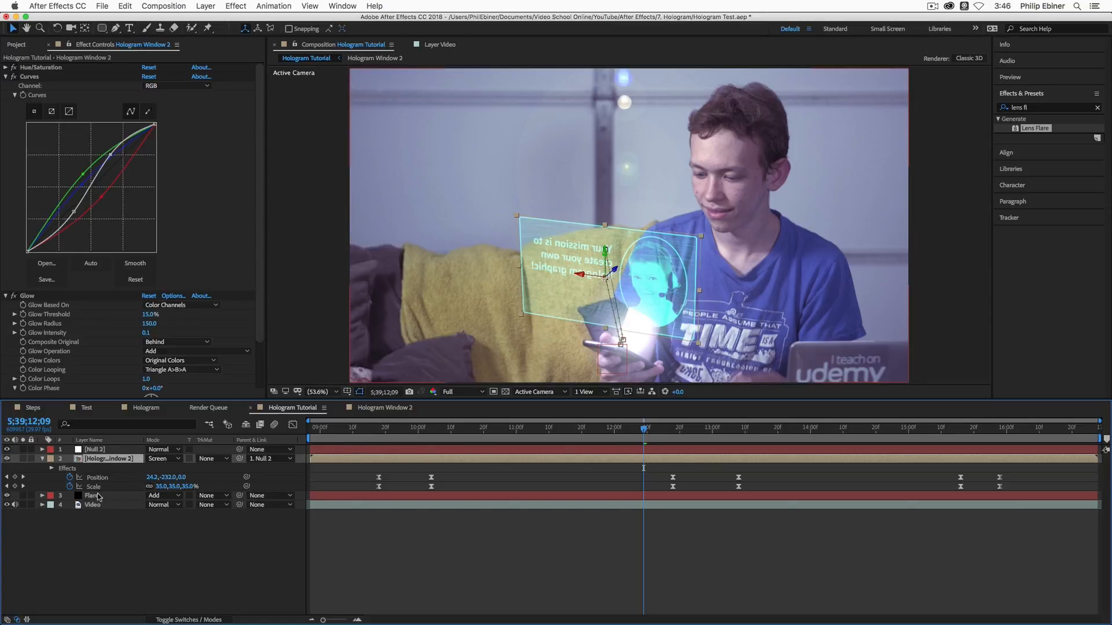
{"action": "left_click", "coordinate": [223, 498]}
{"action": "left_click_drag", "start_coordinate": [240, 497], "coordinate": [107, 460]}
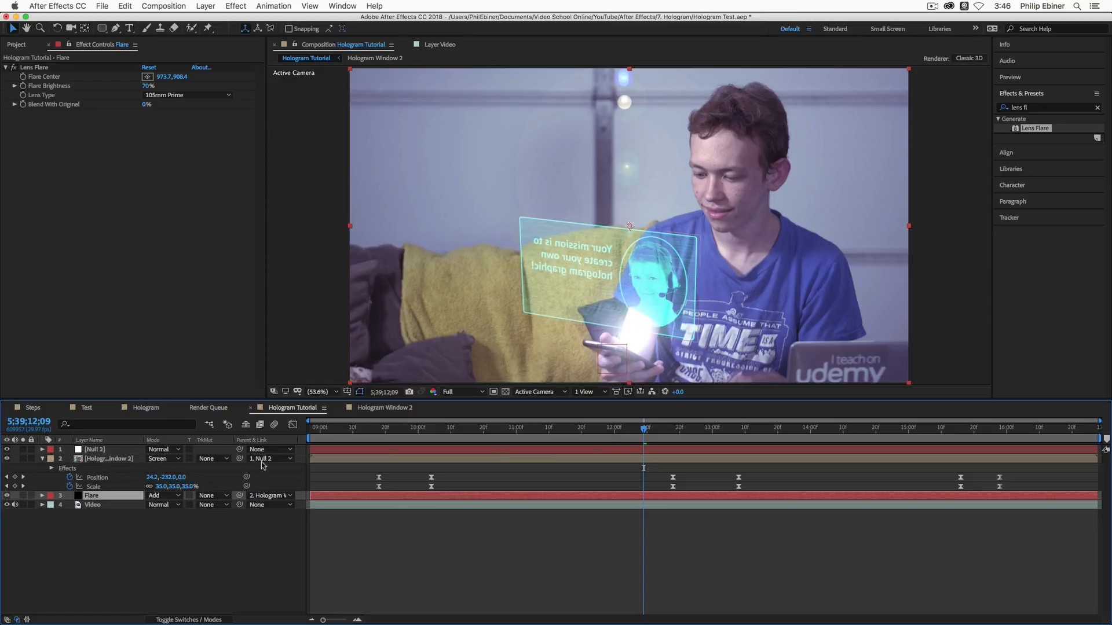
{"action": "left_click_drag", "start_coordinate": [643, 430], "coordinate": [532, 434]}
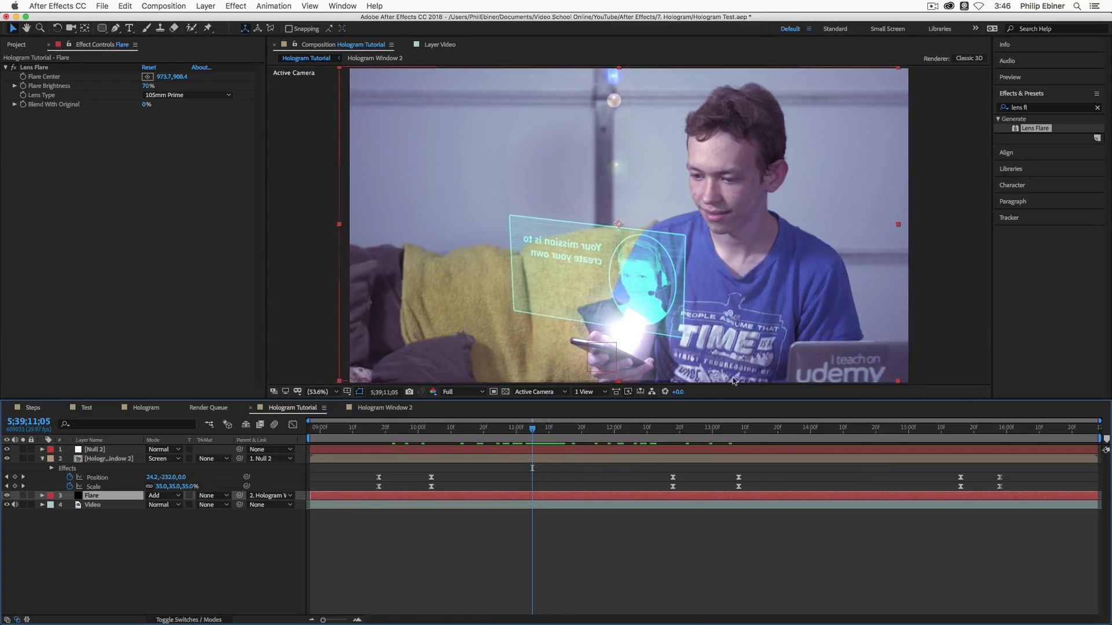
Step: Set the Flare layer's blending mode to Normal and move the flare center up to 973.7, 782.4
{"action": "left_click", "coordinate": [161, 499]}
{"action": "left_click", "coordinate": [183, 191]}
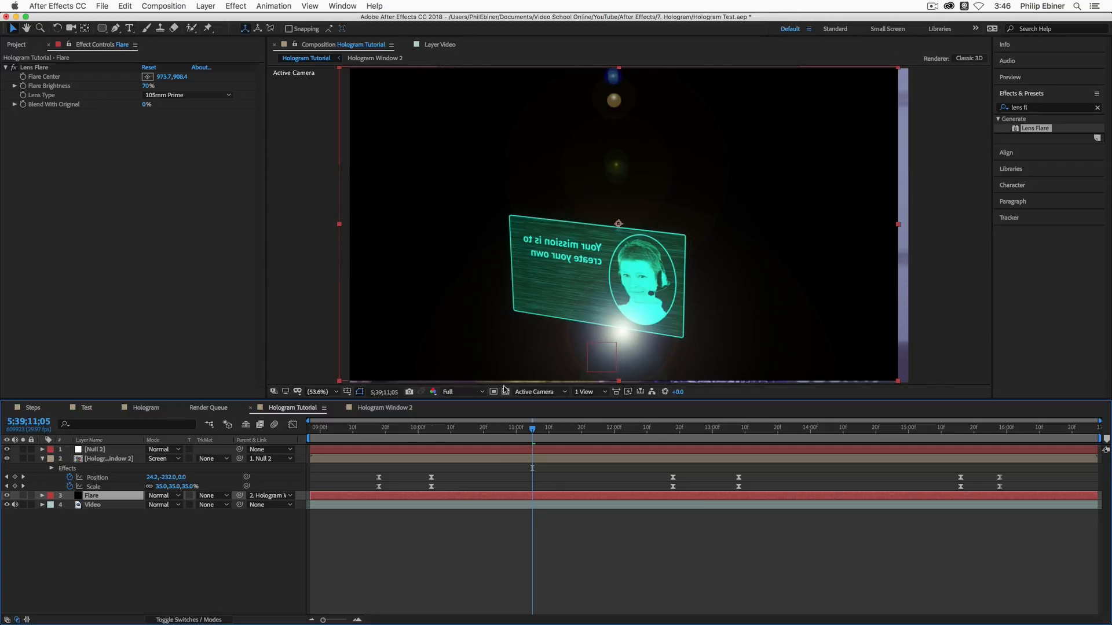
{"action": "left_click_drag", "start_coordinate": [180, 76], "coordinate": [137, 122]}
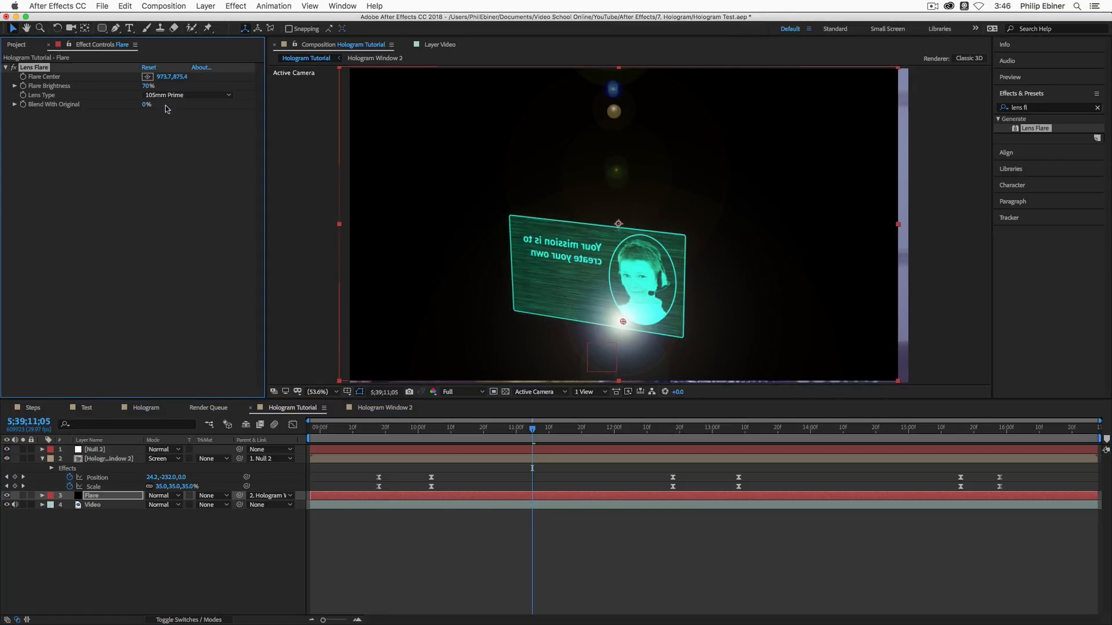
{"action": "left_click_drag", "start_coordinate": [175, 84], "coordinate": [122, 88]}
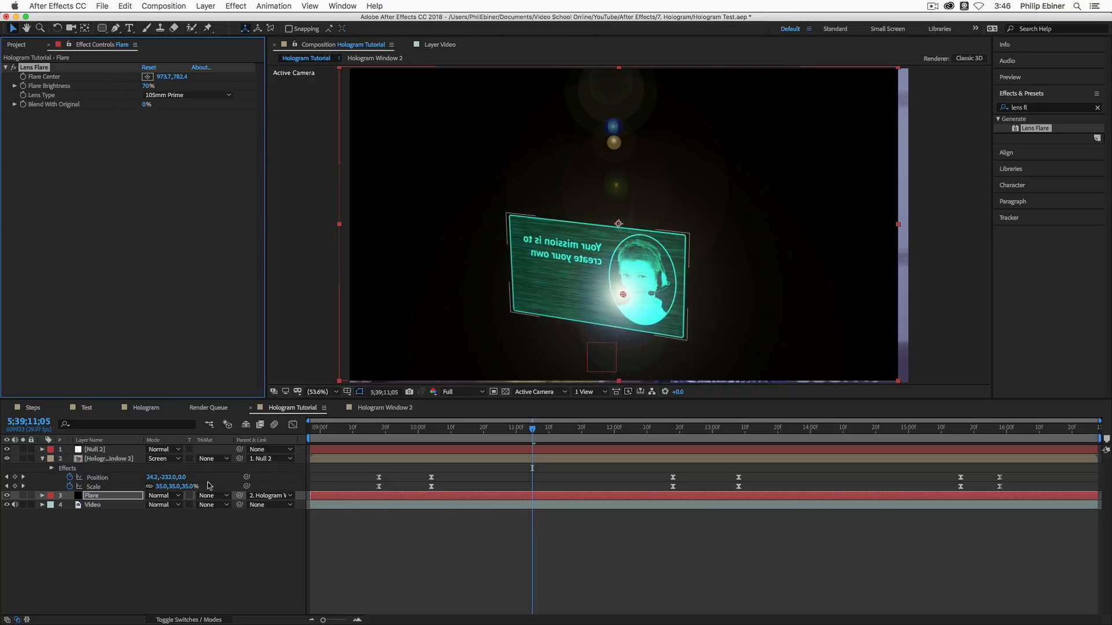
Step: Set the Flare layer's blending mode to Screen and move the layer down so the flare sits just above the phone
{"action": "left_click", "coordinate": [164, 496]}
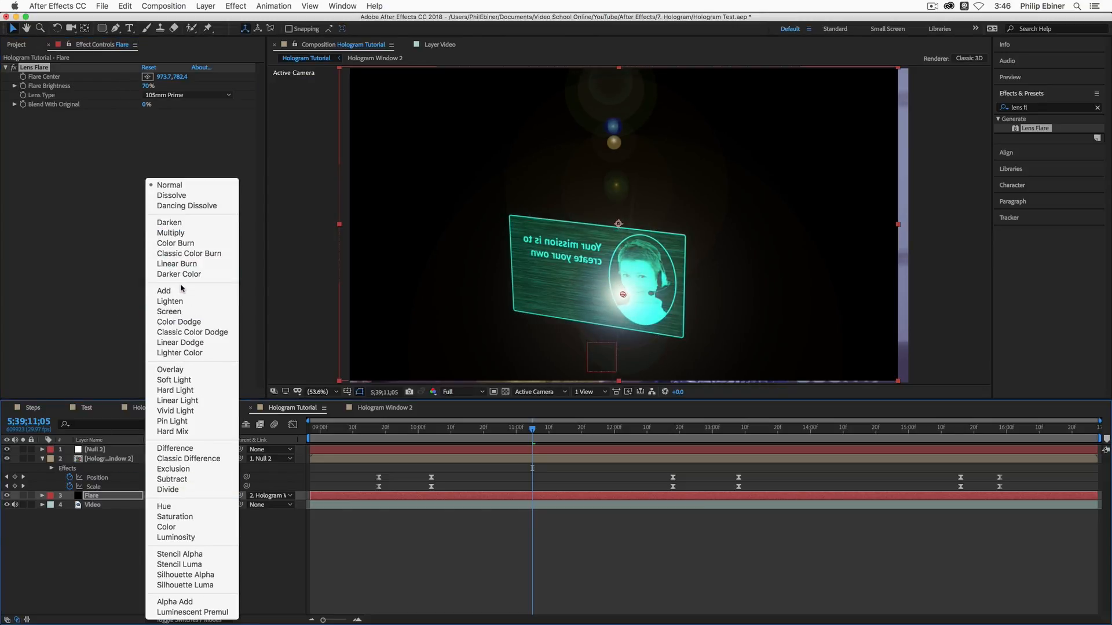
{"action": "left_click", "coordinate": [170, 312]}
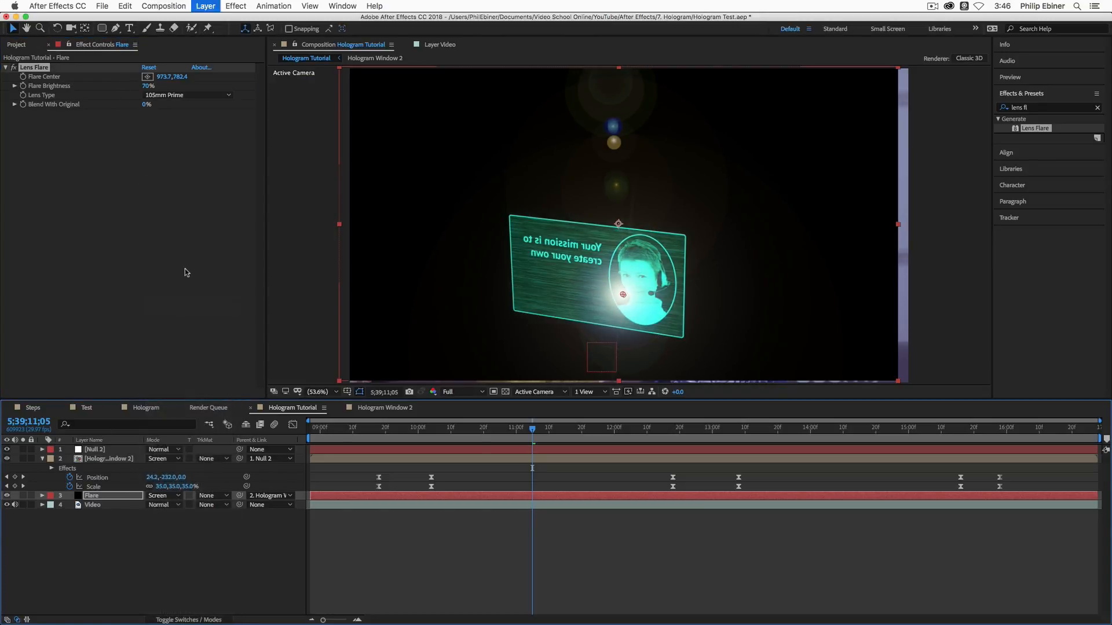
{"action": "key", "text": "v"}
{"action": "left_click_drag", "start_coordinate": [699, 206], "coordinate": [698, 252]}
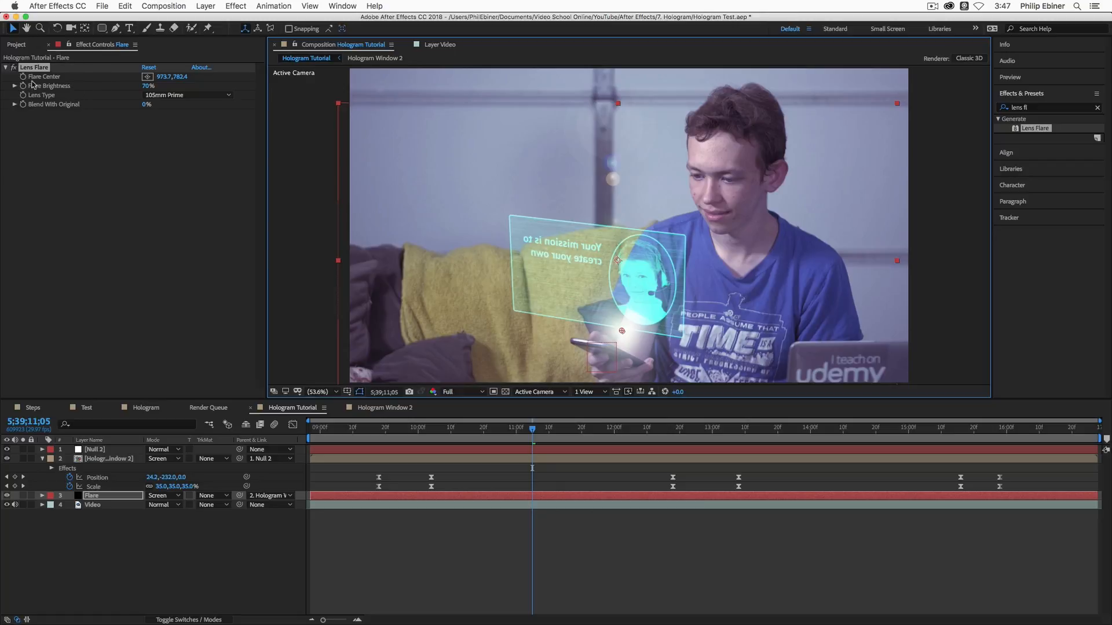
{"action": "left_click_drag", "start_coordinate": [760, 277], "coordinate": [759, 293]}
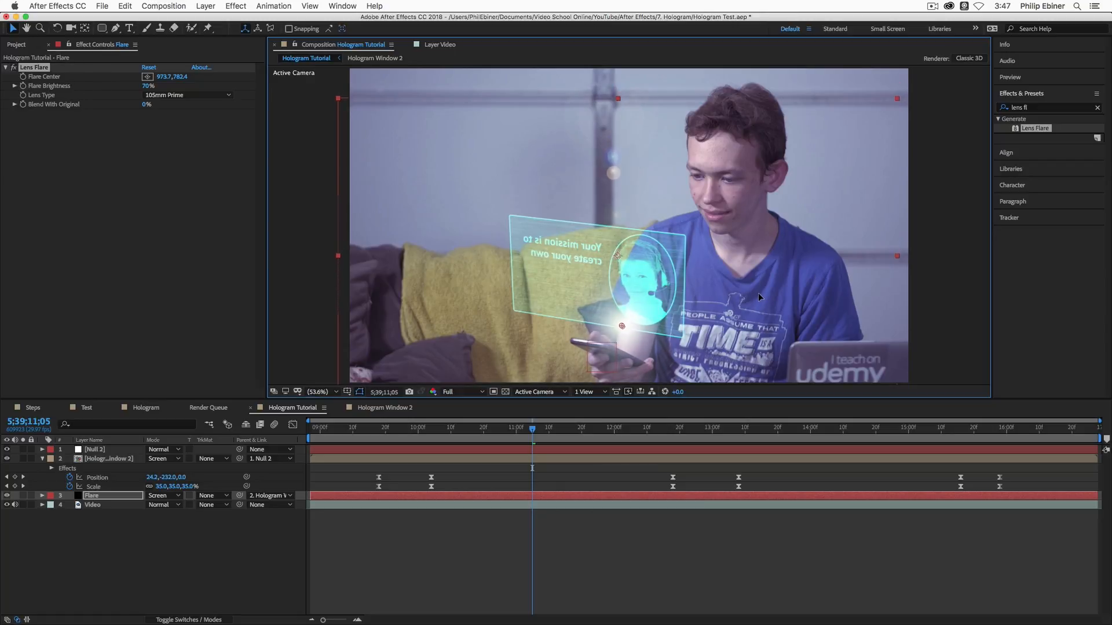
Step: Draw a closed curved mask on the Flare layer with the Pen tool, from the phone up around the hologram and flare spots
{"action": "key", "text": "g"}
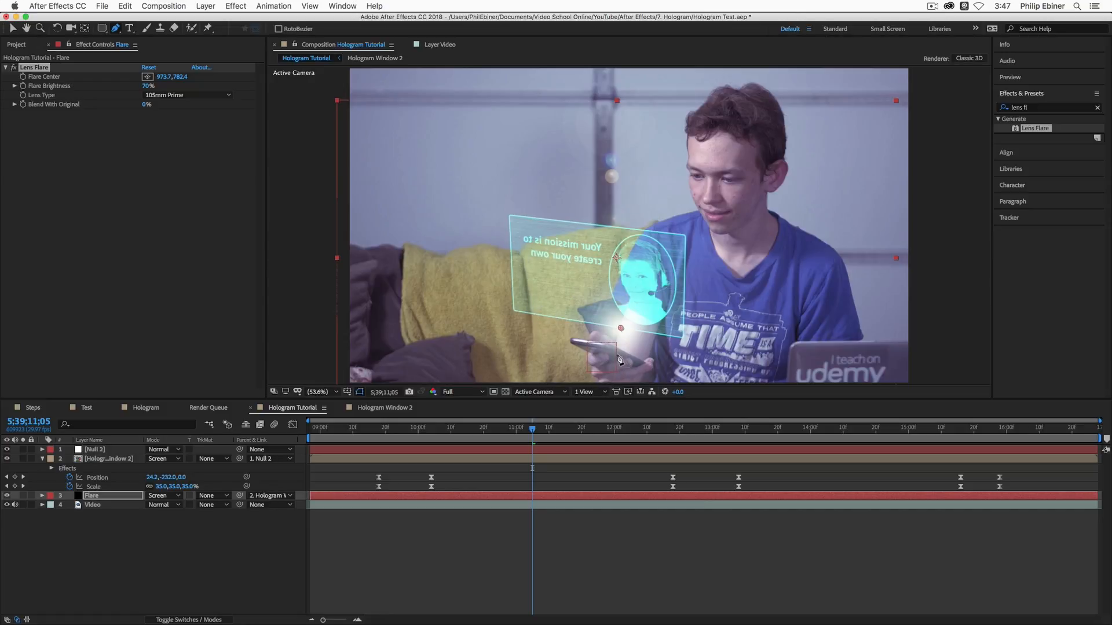
{"action": "left_click", "coordinate": [600, 345]}
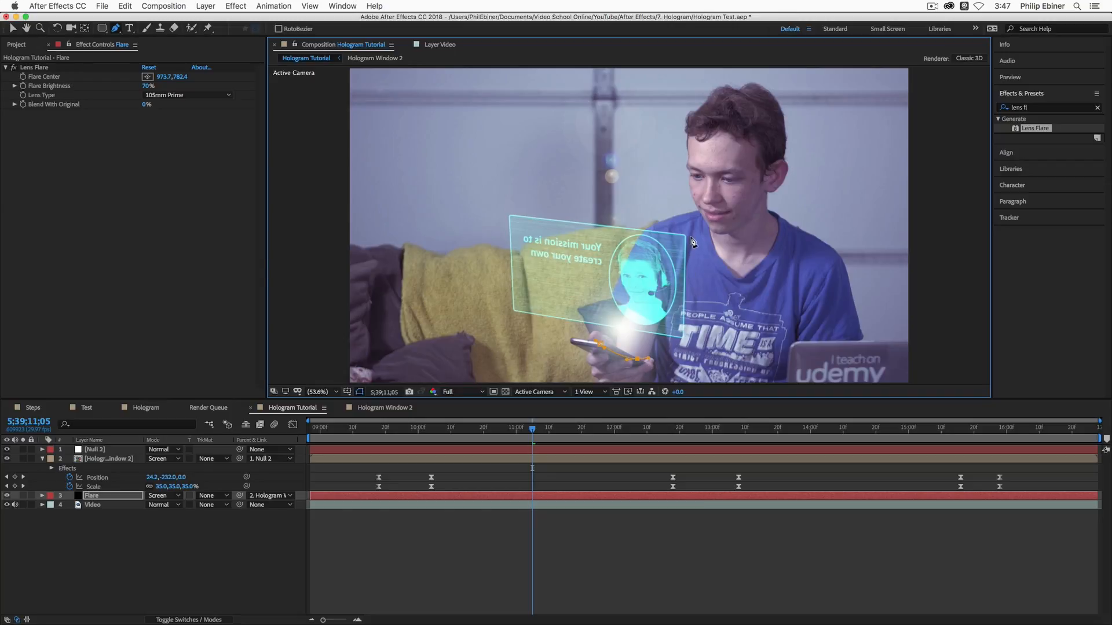
{"action": "left_click_drag", "start_coordinate": [653, 88], "coordinate": [636, 86]}
{"action": "left_click_drag", "start_coordinate": [517, 259], "coordinate": [528, 292]}
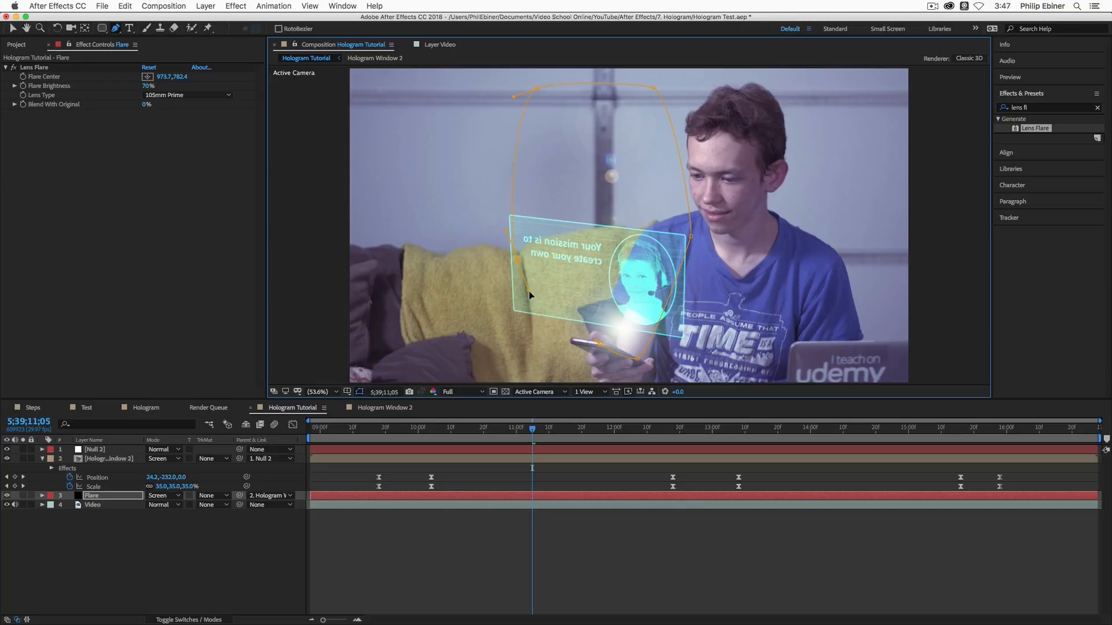
{"action": "left_click", "coordinate": [600, 349]}
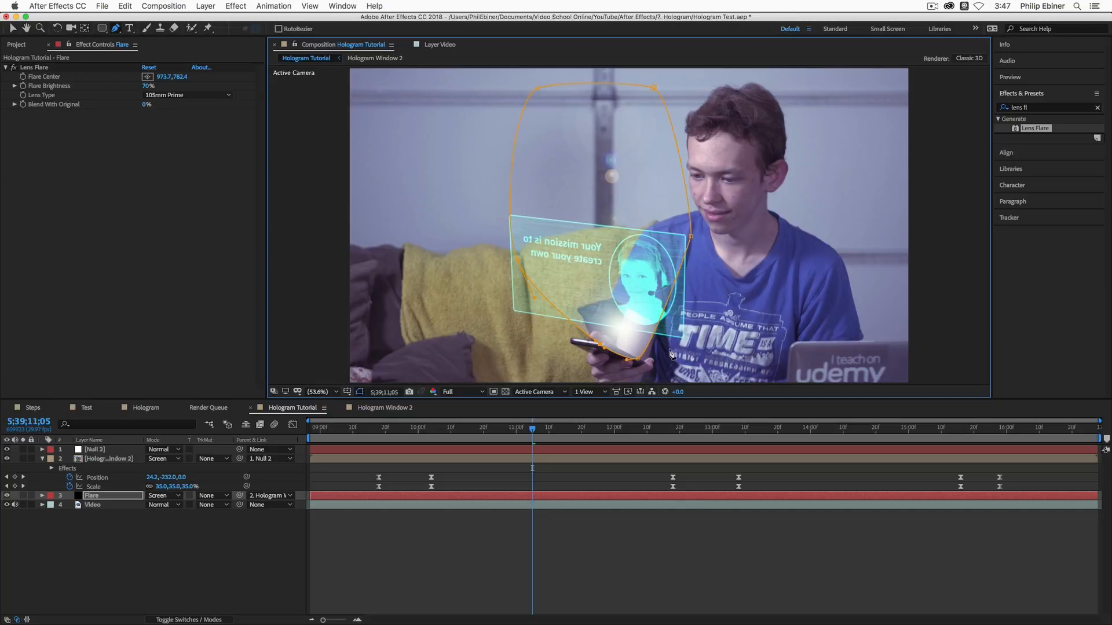
{"action": "left_click", "coordinate": [561, 576]}
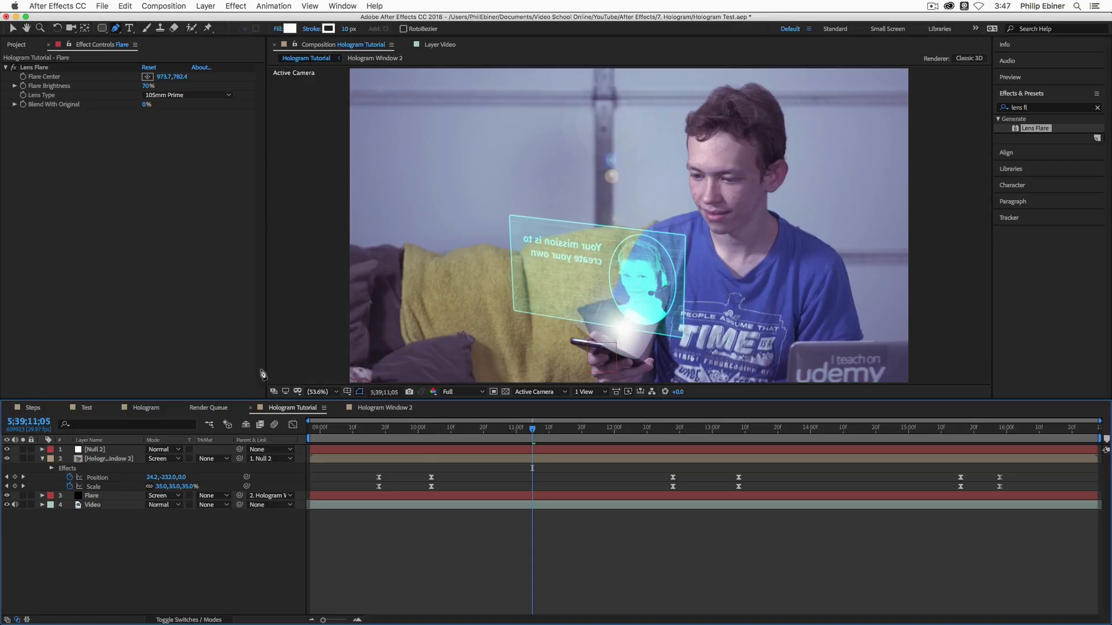
Step: Feather the Flare layer's mask by 134 pixels and scrub the timeline to check the softened edge
{"action": "left_click", "coordinate": [118, 459]}
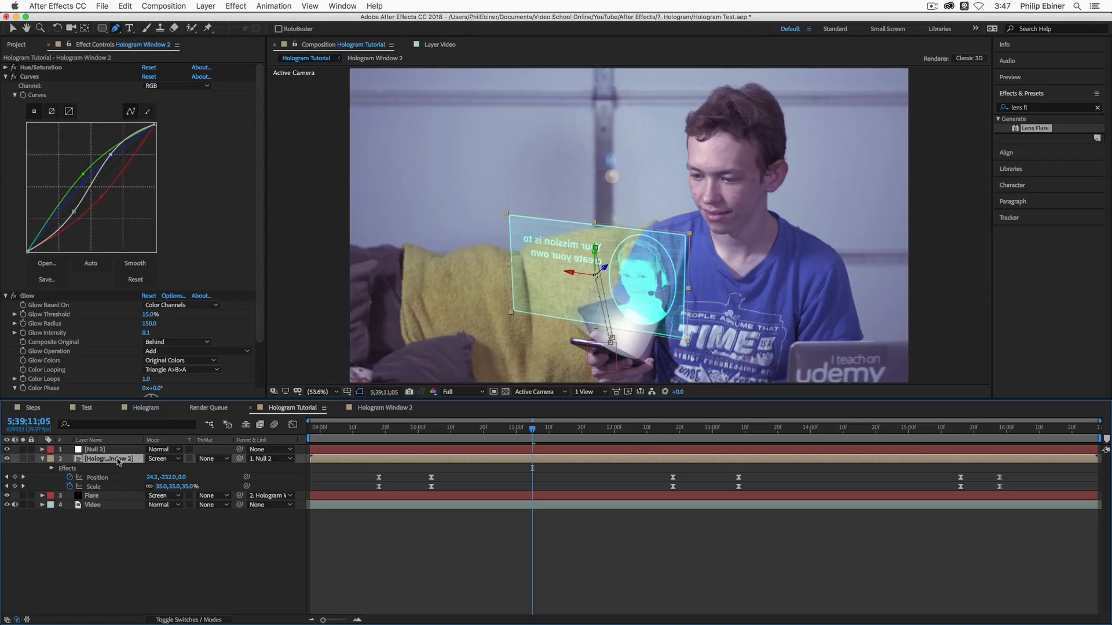
{"action": "left_click", "coordinate": [113, 496]}
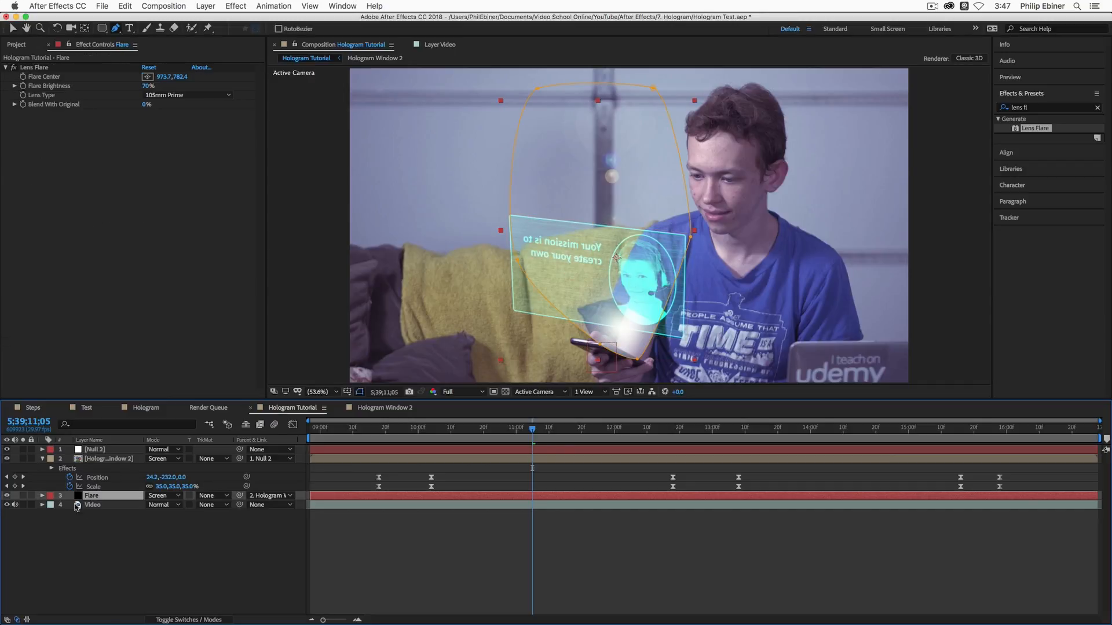
{"action": "key", "text": "f"}
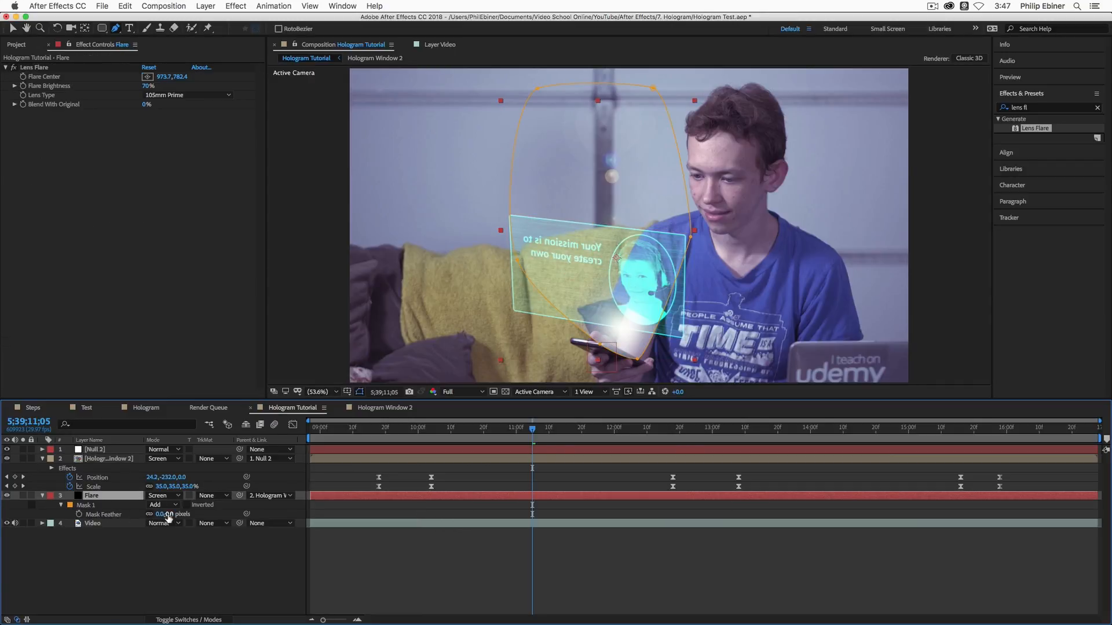
{"action": "left_click_drag", "start_coordinate": [168, 514], "coordinate": [235, 521]}
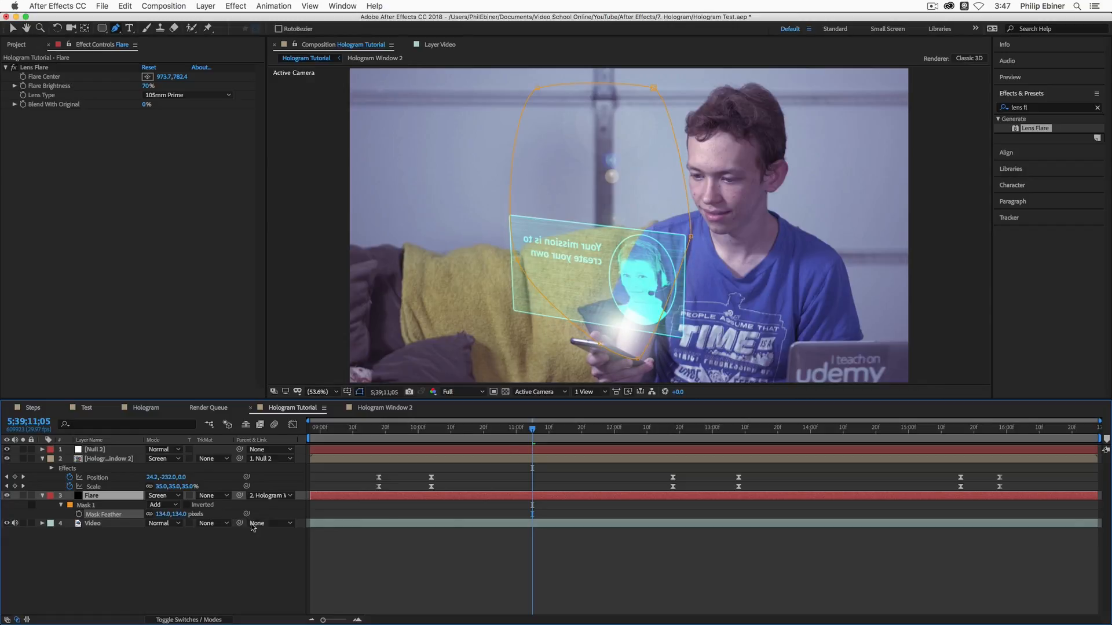
{"action": "left_click_drag", "start_coordinate": [507, 428], "coordinate": [598, 440]}
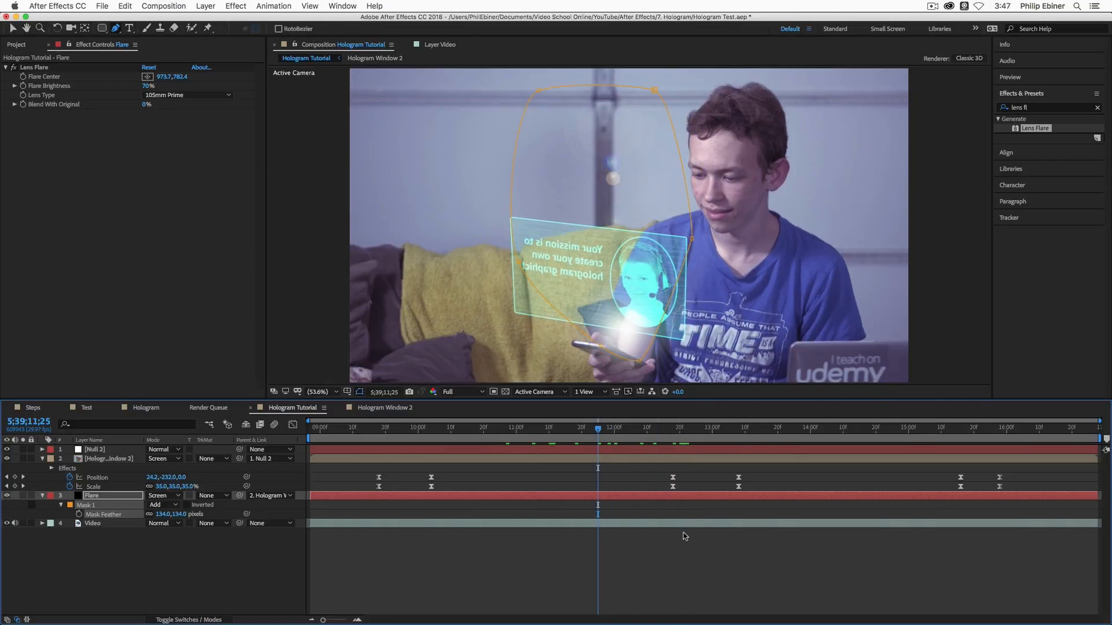
{"action": "left_click", "coordinate": [685, 537]}
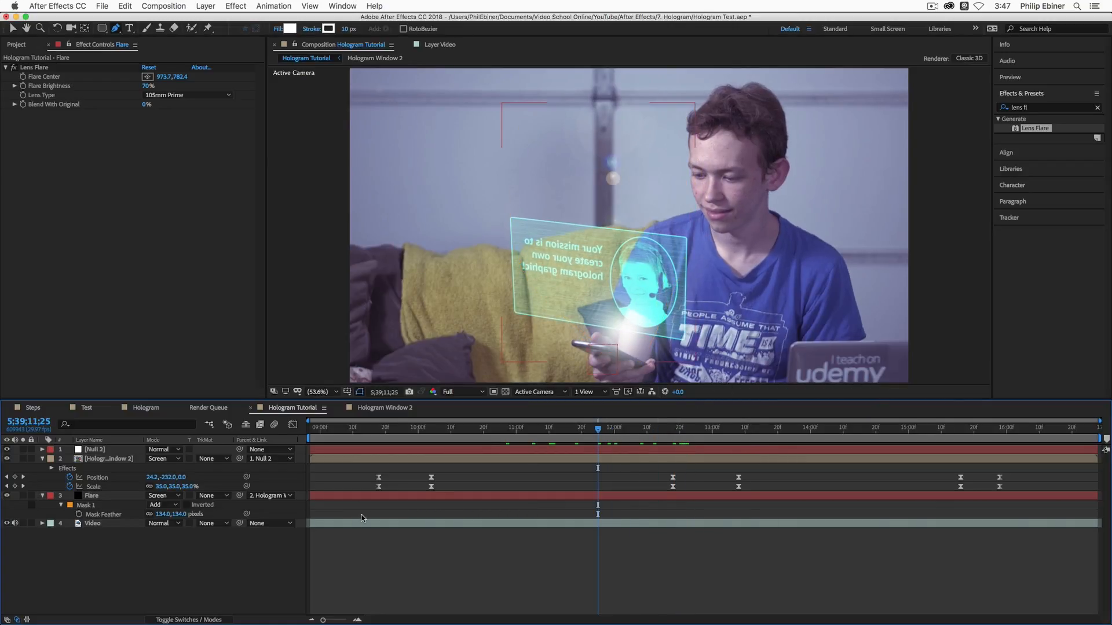
Step: Apply the Curves effect to the Flare layer and raise the middle of its blue curve
{"action": "left_click", "coordinate": [1097, 108]}
{"action": "type", "text": "curves"}
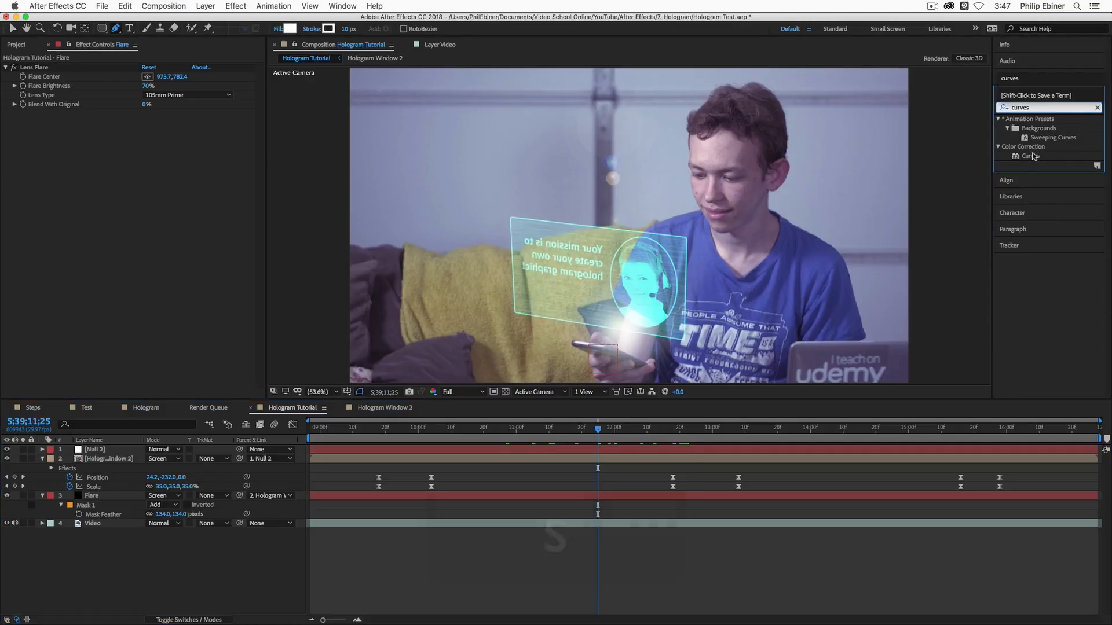
{"action": "left_click_drag", "start_coordinate": [1031, 155], "coordinate": [424, 497]}
{"action": "left_click", "coordinate": [179, 124]}
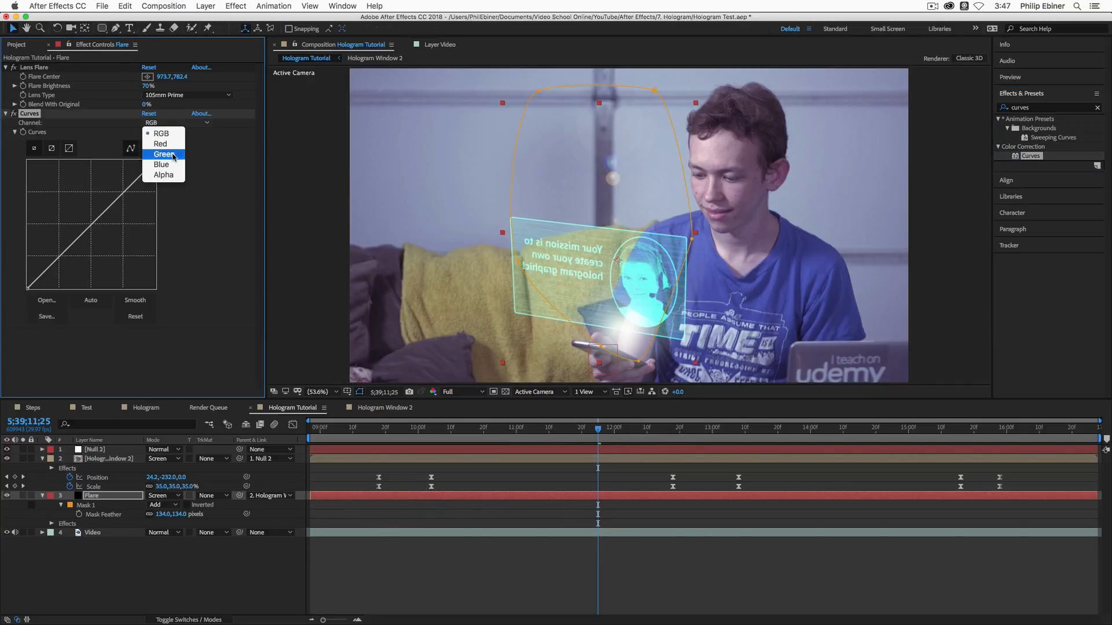
{"action": "left_click", "coordinate": [169, 160]}
{"action": "left_click_drag", "start_coordinate": [101, 221], "coordinate": [86, 209]}
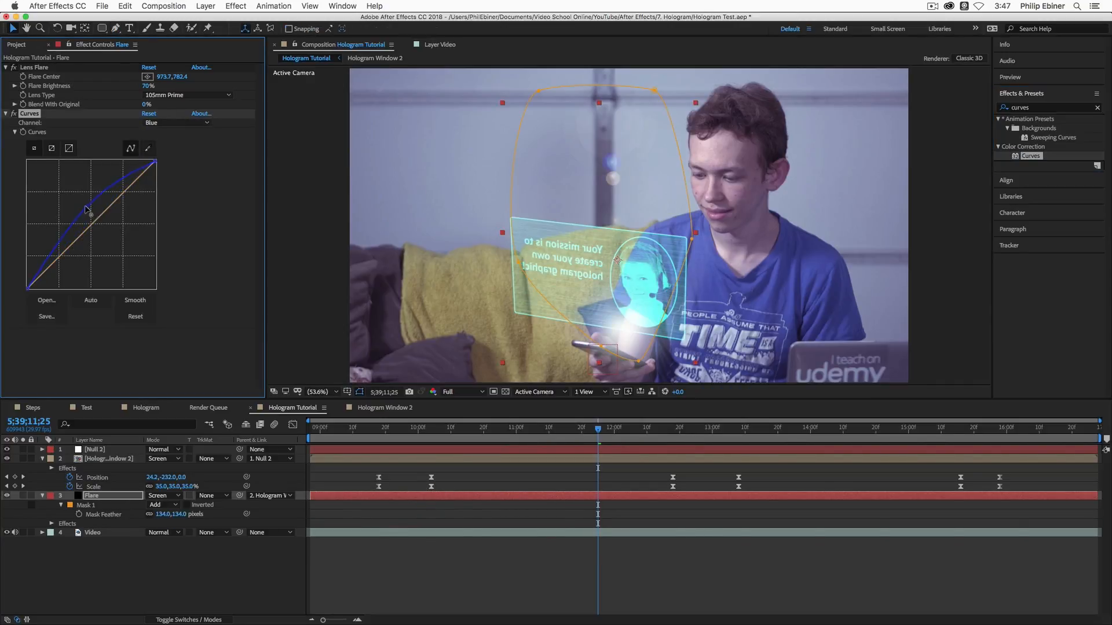
Step: Raise the middle of the Flare's green curve, lift the lower part of its blue curve, and preview the tint
{"action": "left_click", "coordinate": [167, 123]}
{"action": "left_click", "coordinate": [164, 154]}
{"action": "mouse_move", "coordinate": [97, 220]}
{"action": "left_mouse_down"}
{"action": "mouse_move", "coordinate": [68, 185]}
{"action": "mouse_move", "coordinate": [88, 214]}
{"action": "left_mouse_up"}
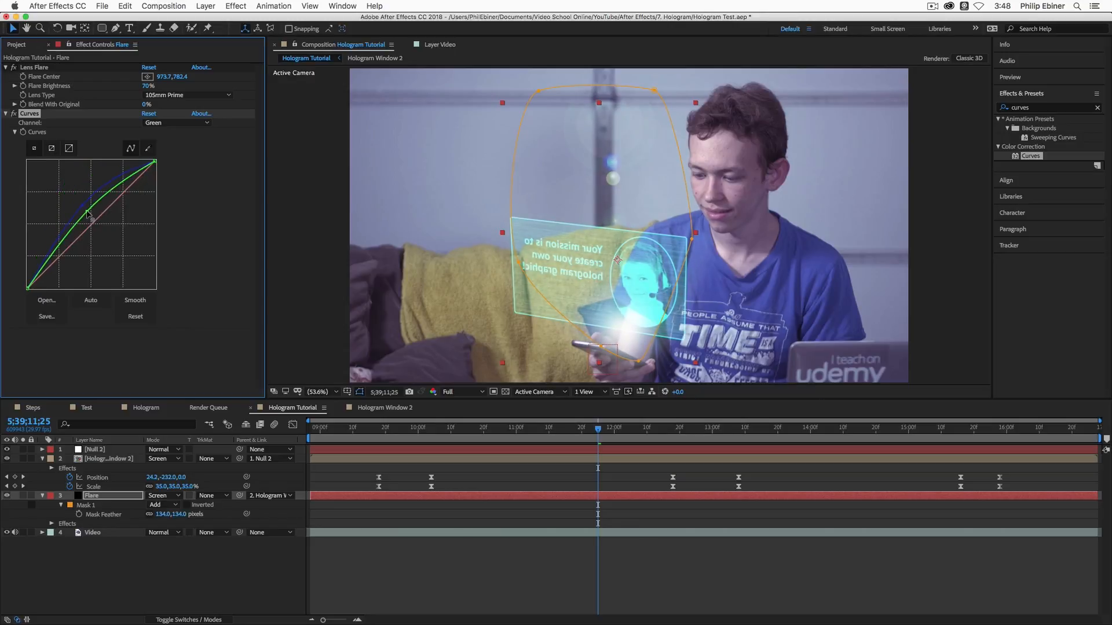
{"action": "left_click", "coordinate": [86, 203]}
{"action": "left_click_drag", "start_coordinate": [67, 246], "coordinate": [52, 236]}
{"action": "key", "text": "space"}
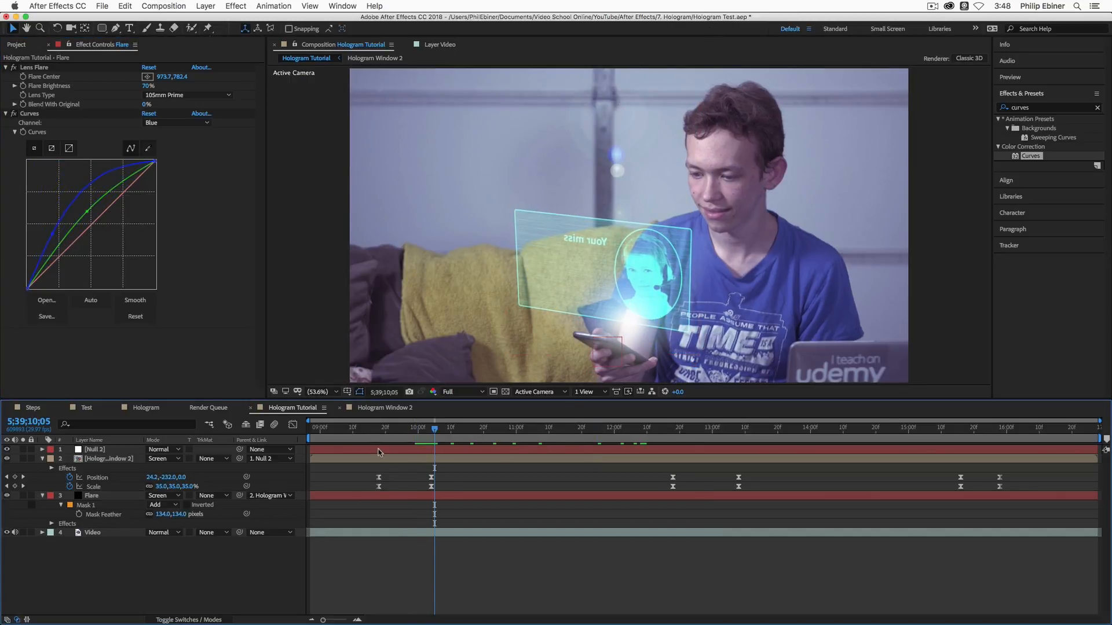
Step: Lower the two upper points of the Flare layer's mask to tighten it above the hologram
{"action": "left_click", "coordinate": [442, 497]}
{"action": "left_click_drag", "start_coordinate": [658, 82], "coordinate": [655, 112]}
{"action": "left_click_drag", "start_coordinate": [542, 82], "coordinate": [547, 127]}
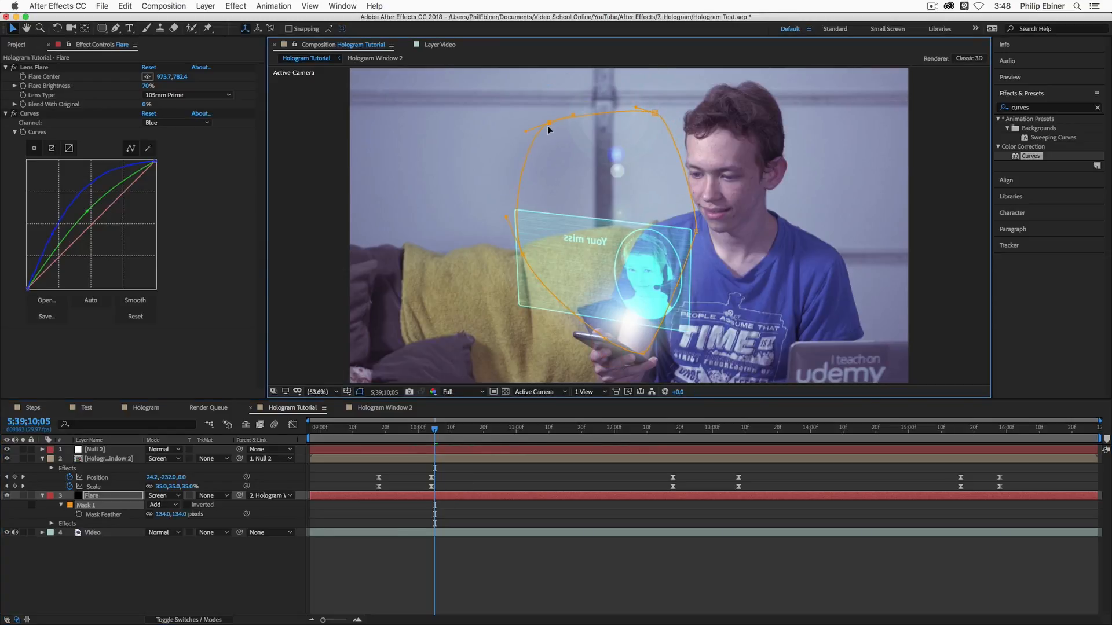
{"action": "left_click_drag", "start_coordinate": [654, 113], "coordinate": [653, 119]}
{"action": "left_click", "coordinate": [377, 524]}
Step: Reduce the Flare layer's opacity to 66% and scrub back through the hologram's opening animation
{"action": "left_click", "coordinate": [372, 495]}
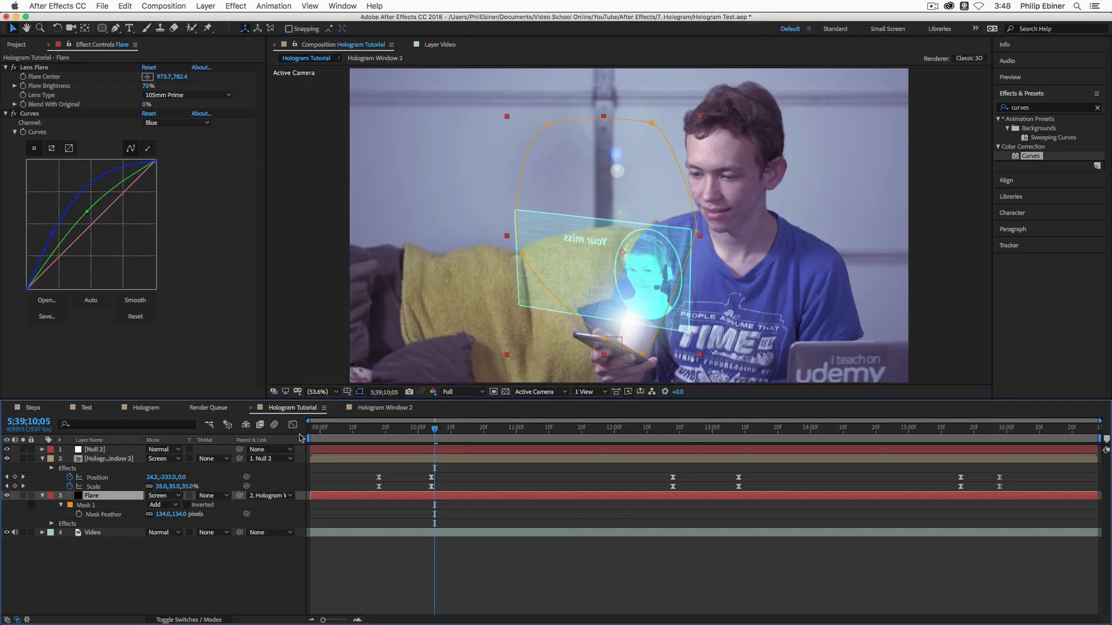
{"action": "key", "text": "t"}
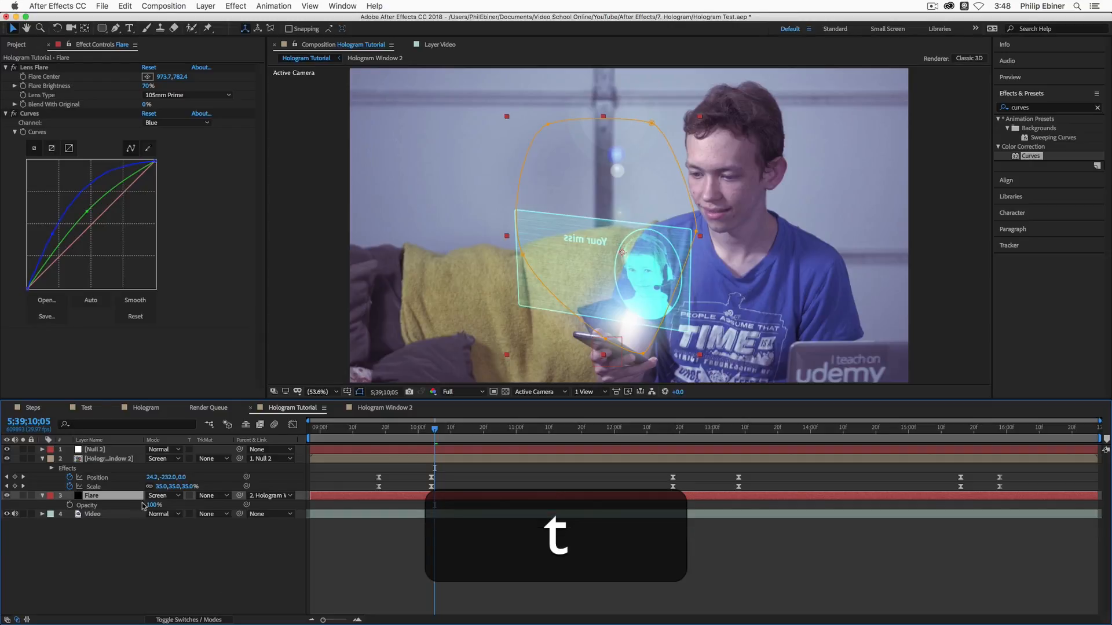
{"action": "mouse_move", "coordinate": [154, 505]}
{"action": "left_mouse_down"}
{"action": "mouse_move", "coordinate": [129, 511]}
{"action": "mouse_move", "coordinate": [141, 511]}
{"action": "left_mouse_up"}
{"action": "left_click", "coordinate": [591, 551]}
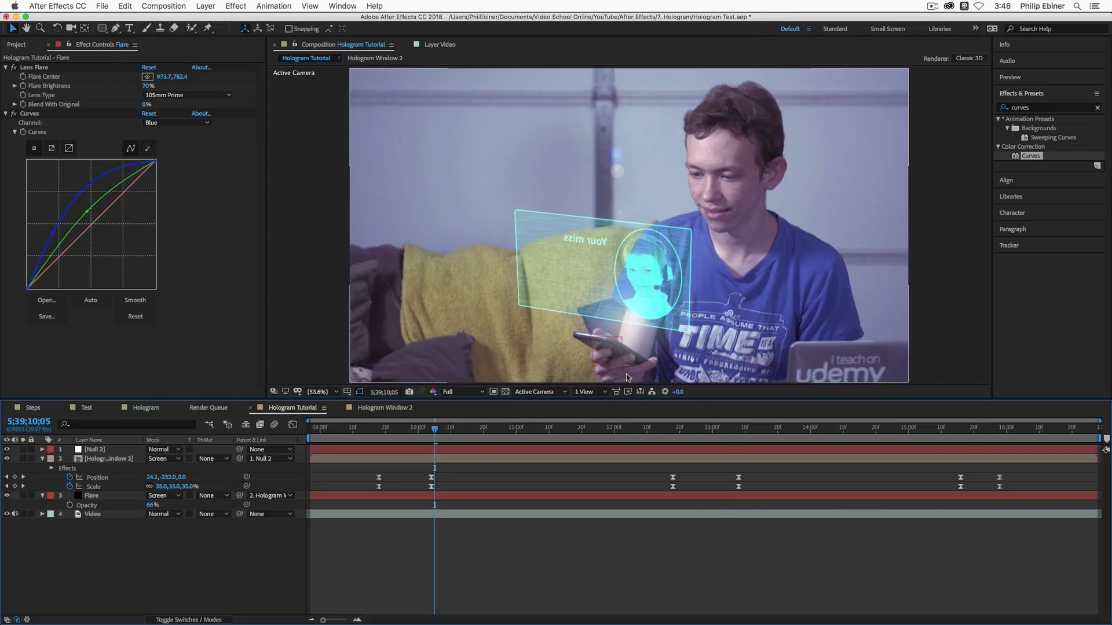
{"action": "mouse_move", "coordinate": [433, 431]}
{"action": "left_mouse_down"}
{"action": "mouse_move", "coordinate": [460, 442]}
{"action": "mouse_move", "coordinate": [689, 442]}
{"action": "mouse_move", "coordinate": [415, 450]}
{"action": "mouse_move", "coordinate": [424, 431]}
{"action": "left_mouse_up"}
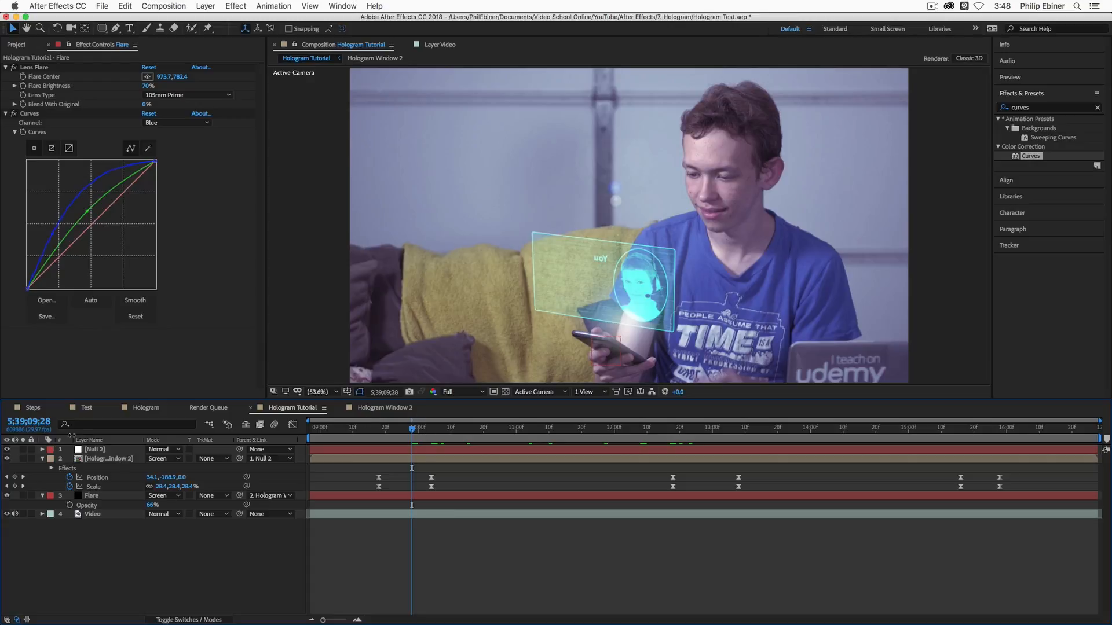
Step: Check the Steps list and the Test composition's glow adjustment layer, then return to the Hologram Tutorial composition and preview it
{"action": "left_click", "coordinate": [33, 408]}
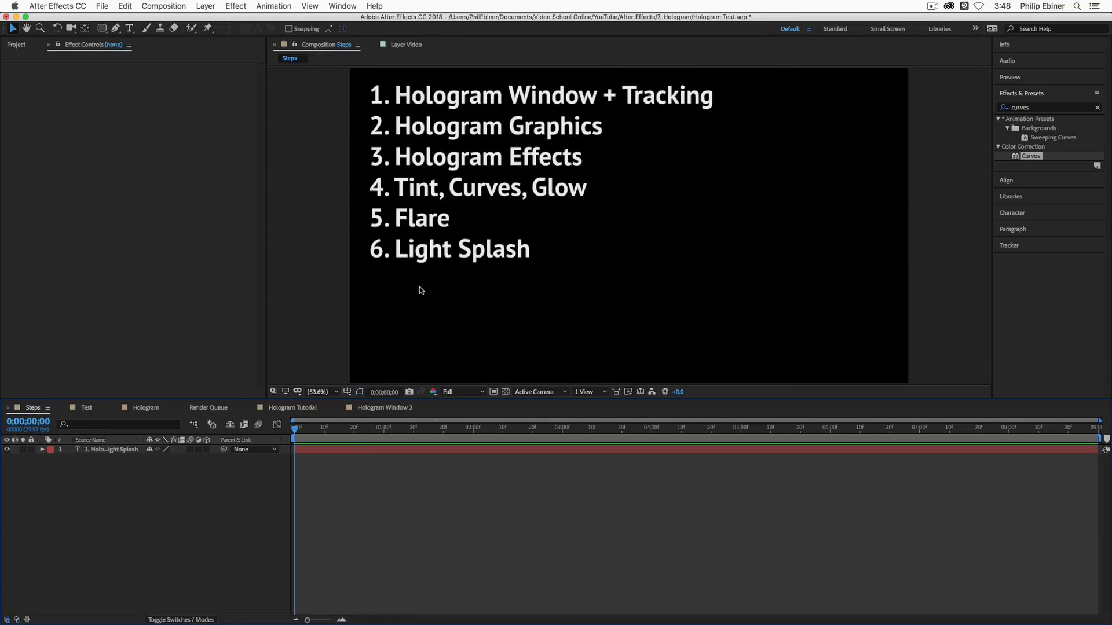
{"action": "left_click", "coordinate": [87, 409]}
{"action": "left_click", "coordinate": [119, 487]}
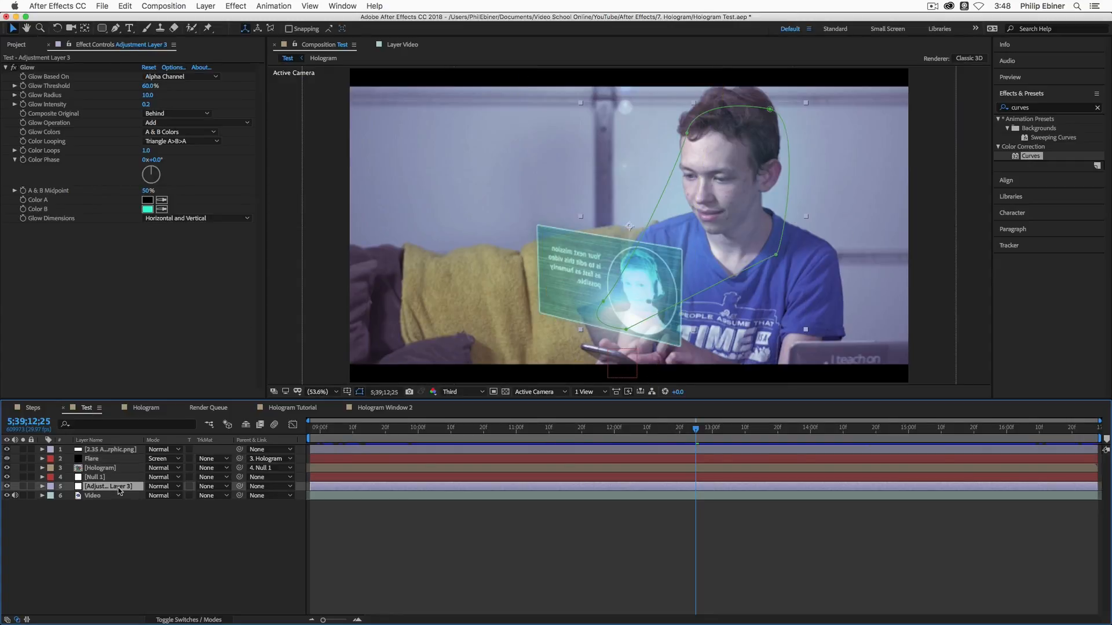
{"action": "left_click", "coordinate": [293, 409]}
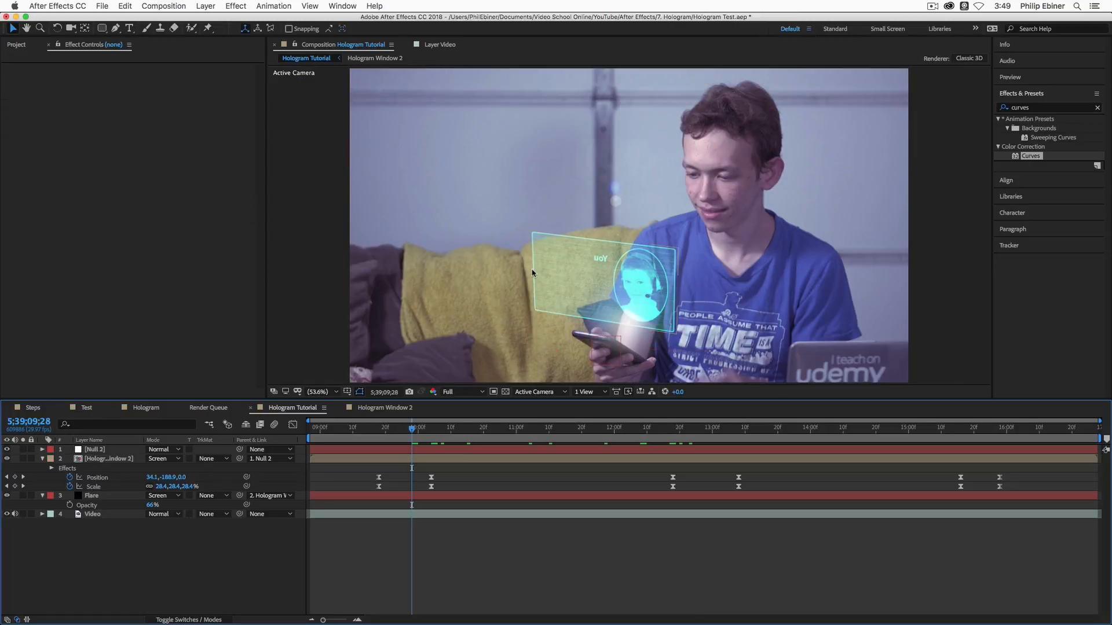
{"action": "left_click_drag", "start_coordinate": [453, 430], "coordinate": [385, 444]}
{"action": "key", "text": "space"}
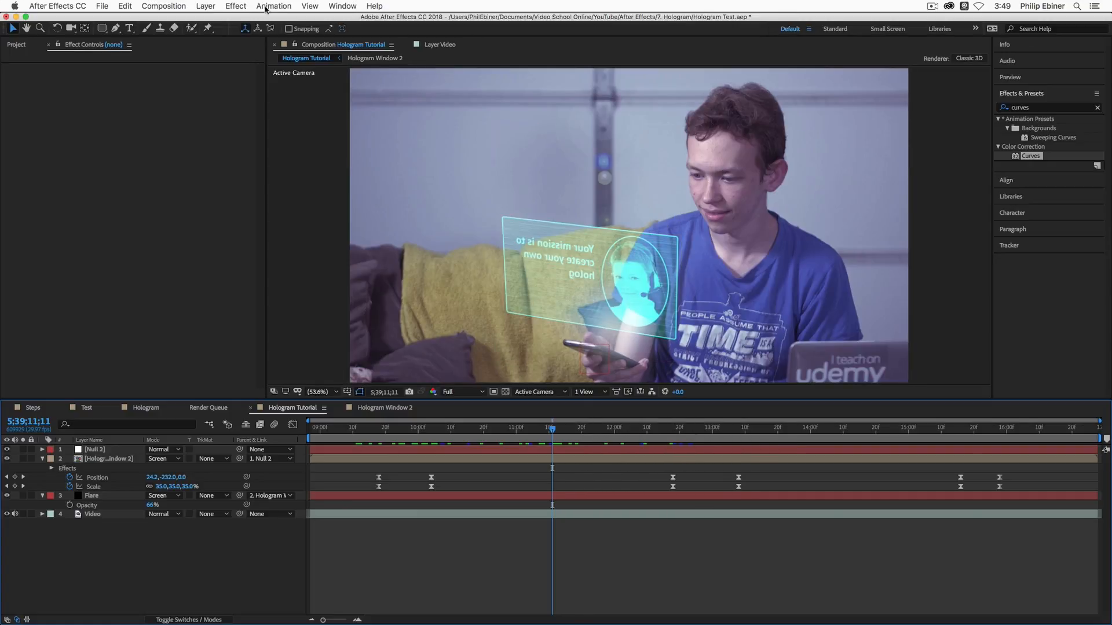
Step: Add an adjustment layer to the Hologram Tutorial composition and apply the Stylize Glow effect to it
{"action": "left_click", "coordinate": [205, 6]}
{"action": "mouse_move", "coordinate": [226, 20]}
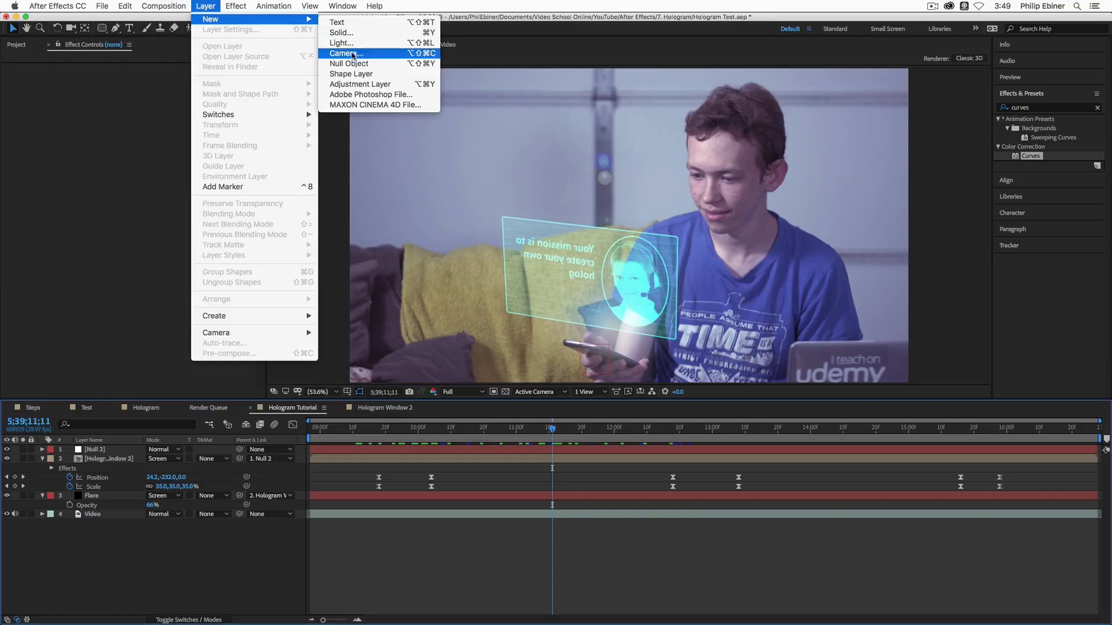
{"action": "left_click", "coordinate": [347, 81]}
{"action": "left_click", "coordinate": [1031, 112]}
{"action": "key", "text": "super+a"}
{"action": "type", "text": "glow"}
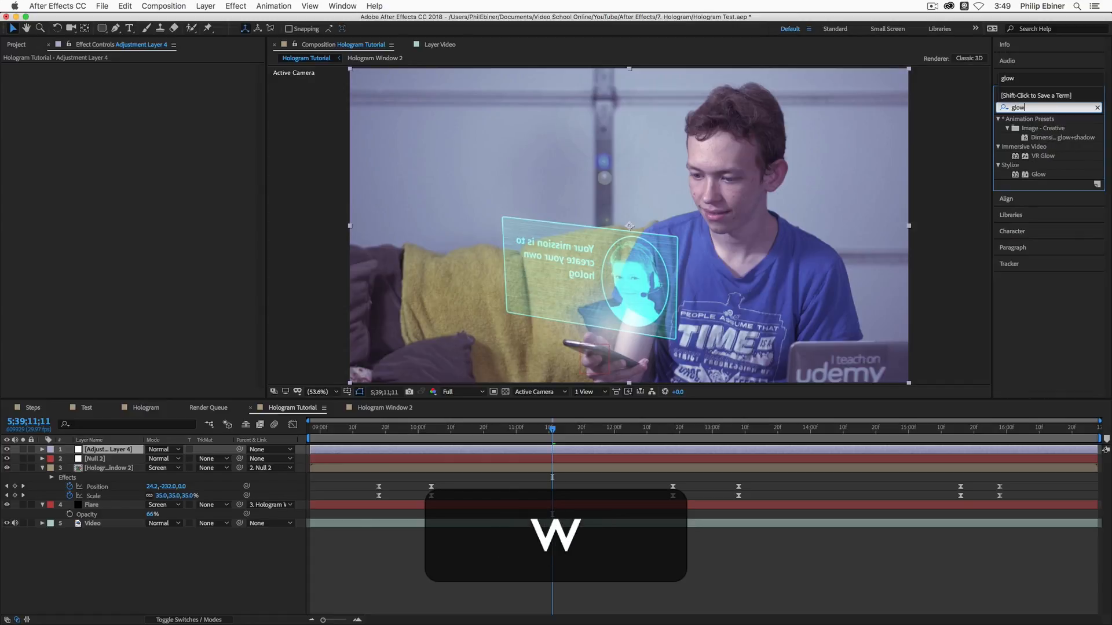
{"action": "left_click_drag", "start_coordinate": [1039, 174], "coordinate": [120, 453]}
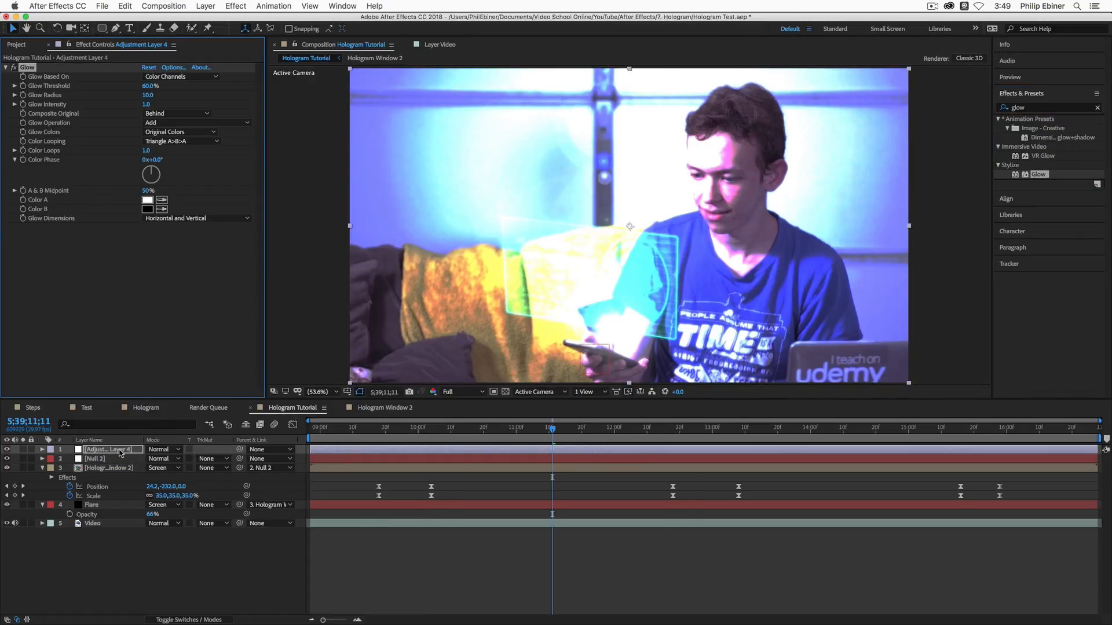
Step: Set the adjustment layer's Glow Intensity to 0.1 and its Glow Colors to A & B Colors
{"action": "left_click", "coordinate": [150, 104]}
{"action": "type", "text": "0.5"}
{"action": "key", "text": "Return"}
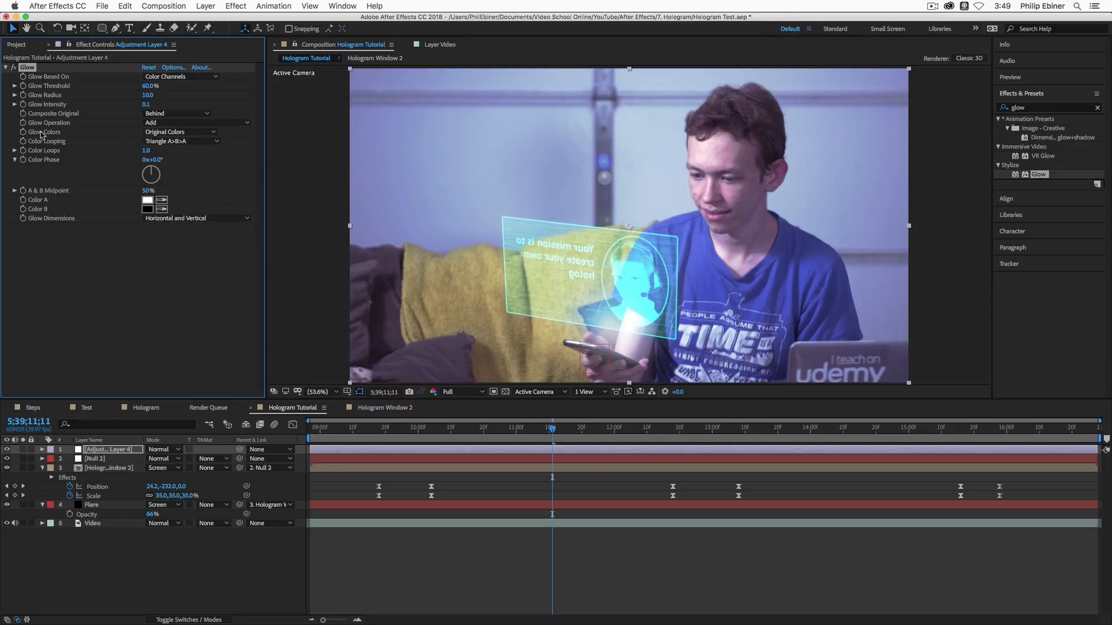
{"action": "left_click", "coordinate": [164, 133]}
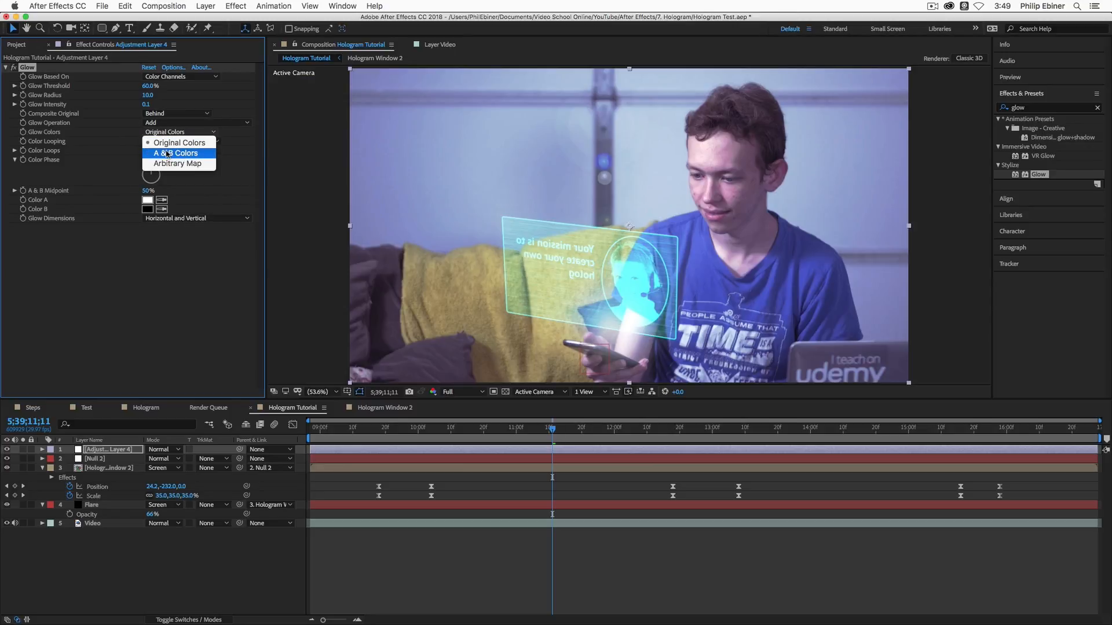
{"action": "left_click", "coordinate": [176, 153]}
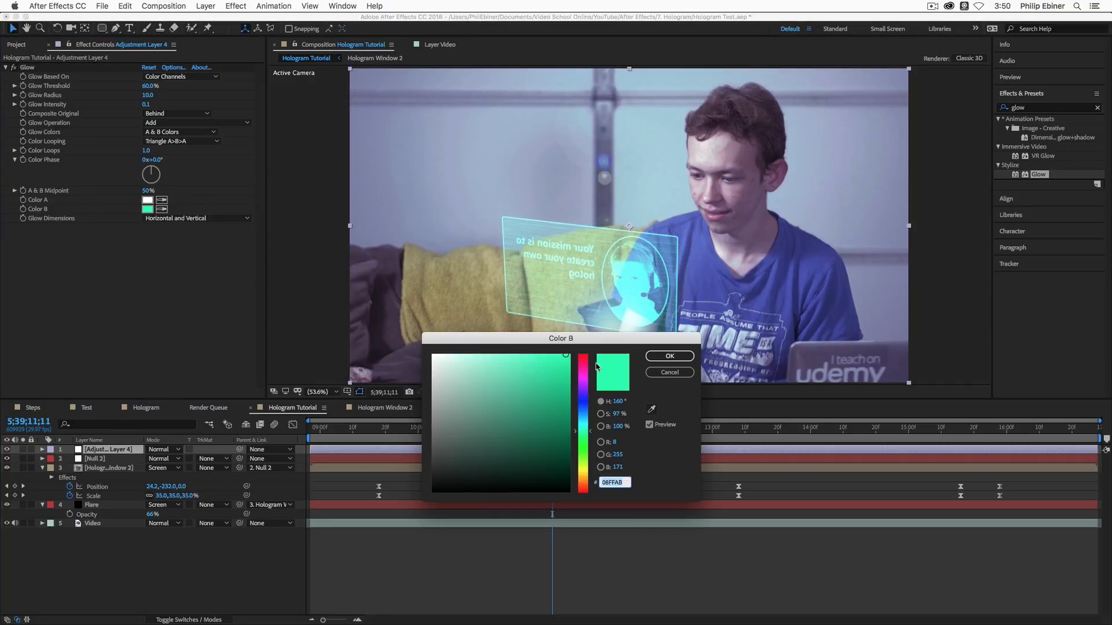
Step: Set the Glow effect's Color B to the muted teal 44C9A5
{"action": "left_click_drag", "start_coordinate": [566, 354], "coordinate": [563, 362]}
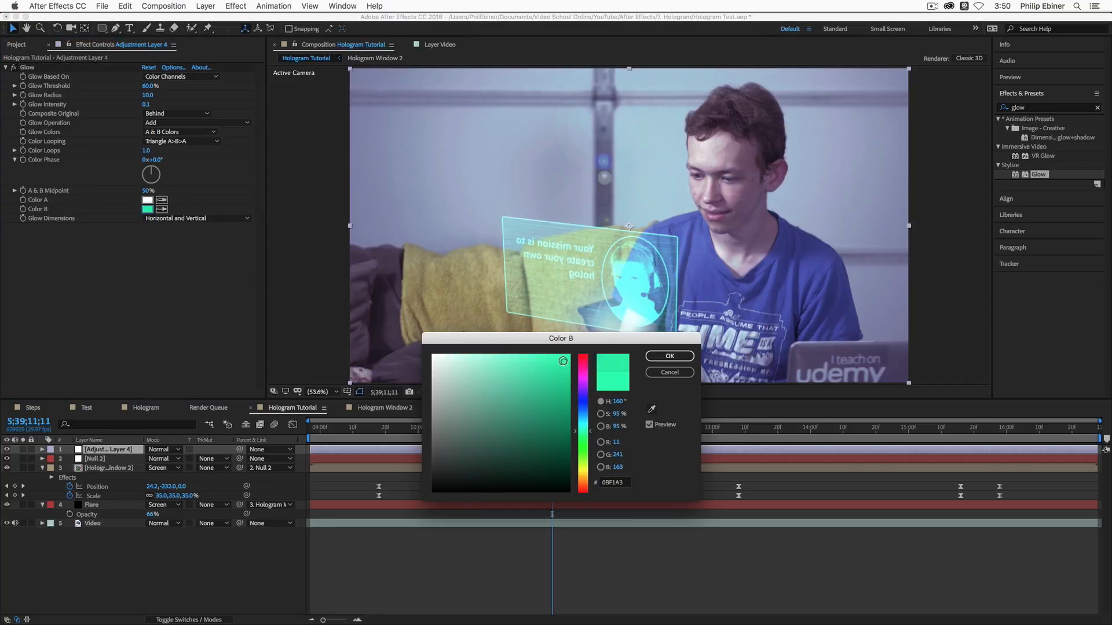
{"action": "left_click", "coordinate": [683, 356]}
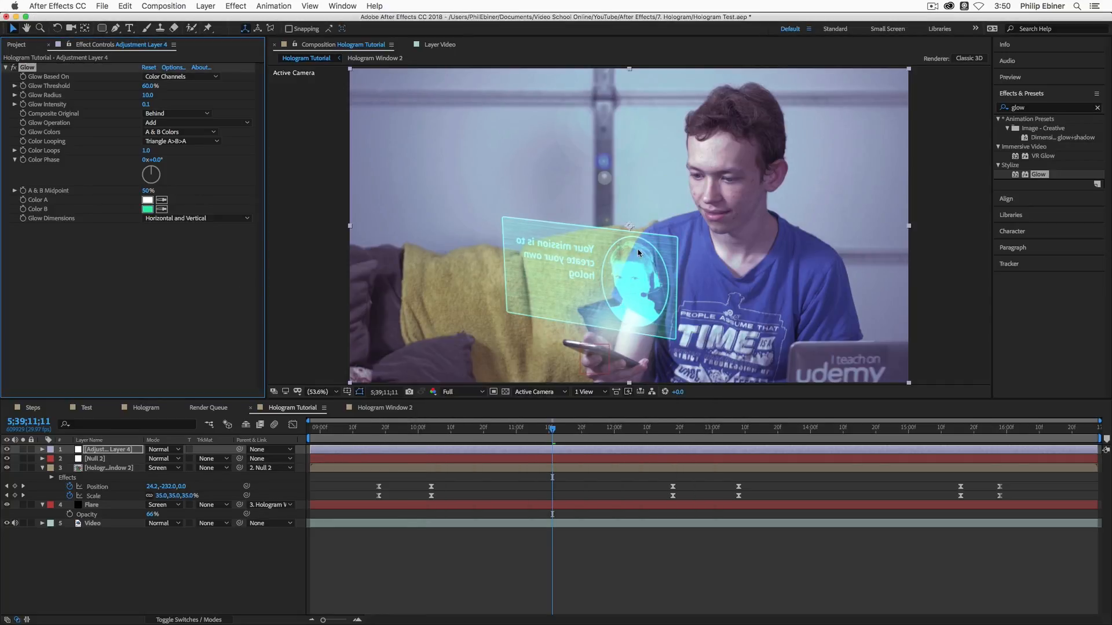
{"action": "left_click", "coordinate": [161, 209]}
{"action": "left_click", "coordinate": [638, 271]}
{"action": "left_click", "coordinate": [149, 209]}
{"action": "left_click", "coordinate": [588, 432]}
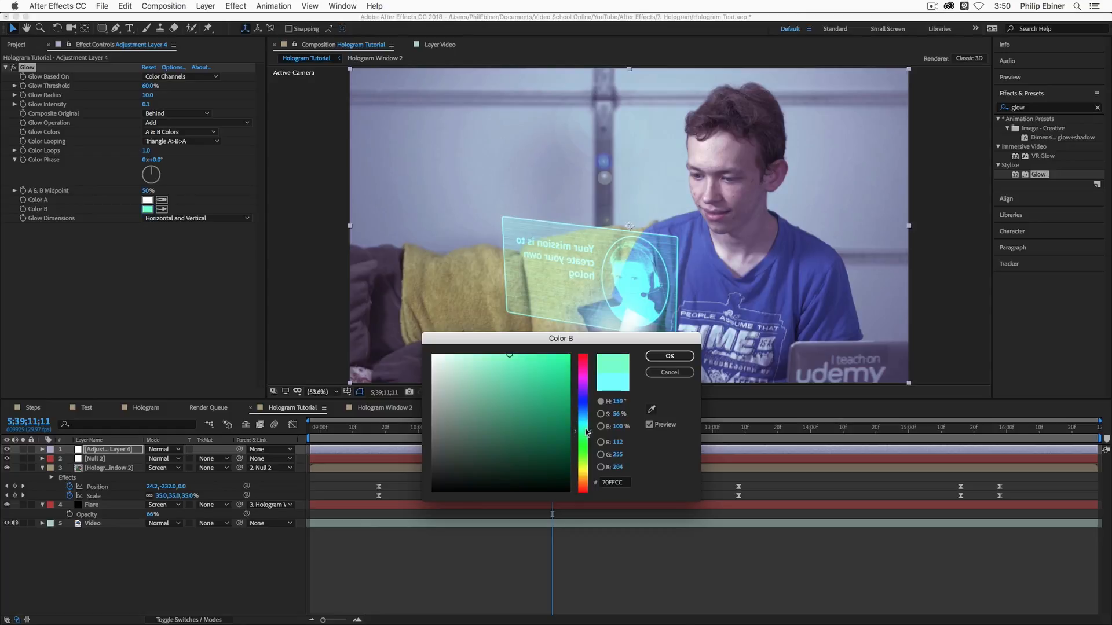
{"action": "left_click", "coordinate": [523, 384]}
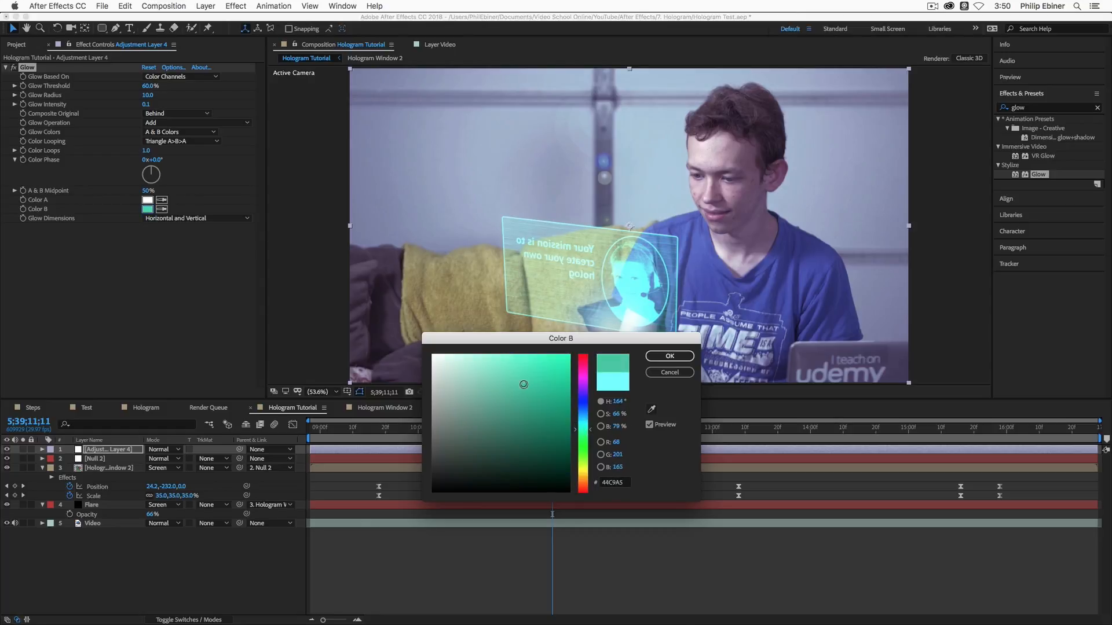
{"action": "left_click", "coordinate": [670, 356]}
Step: Compare the frame with the Glow effect on and off, and set its Glow Threshold to 40%
{"action": "left_click", "coordinate": [96, 82]}
{"action": "left_click", "coordinate": [12, 68]}
{"action": "left_click", "coordinate": [13, 69]}
{"action": "left_click", "coordinate": [13, 68]}
{"action": "left_click", "coordinate": [12, 69]}
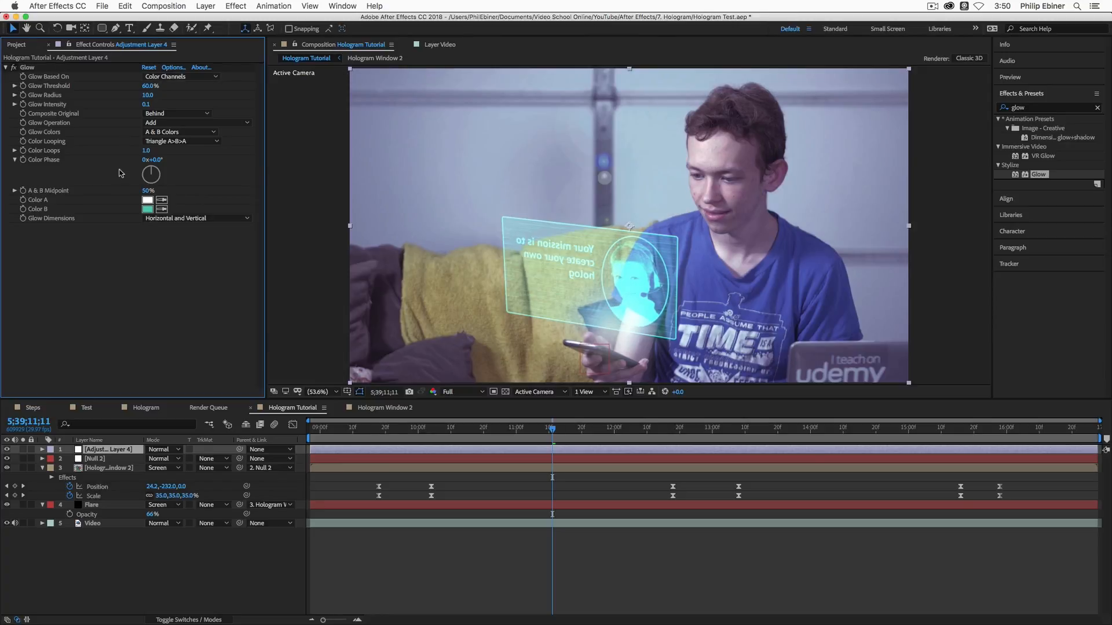
{"action": "key", "text": "super+z"}
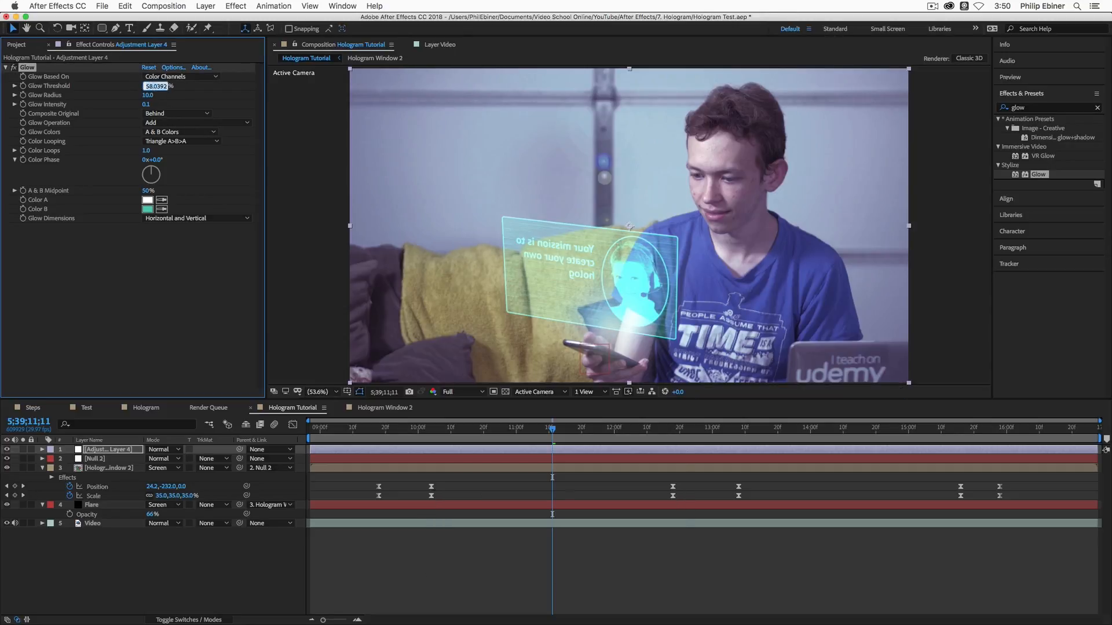
{"action": "type", "text": "40"}
{"action": "key", "text": "Return"}
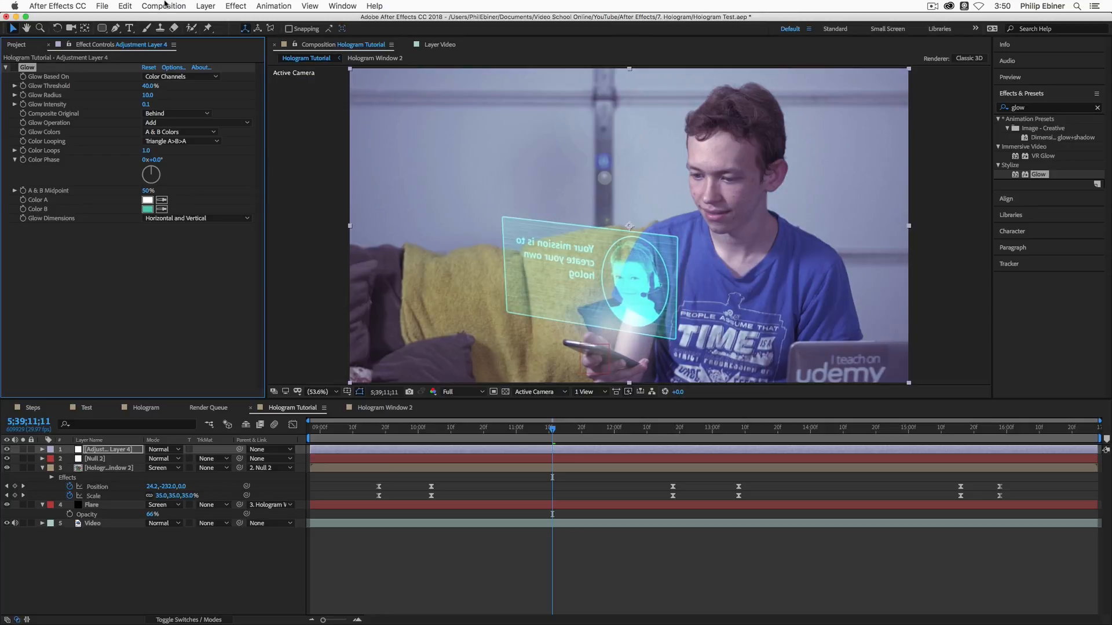
Step: Draw a closed mask on the glow adjustment layer from the phone around the subject's face and chest, and feather it 120 pixels
{"action": "left_click", "coordinate": [116, 28]}
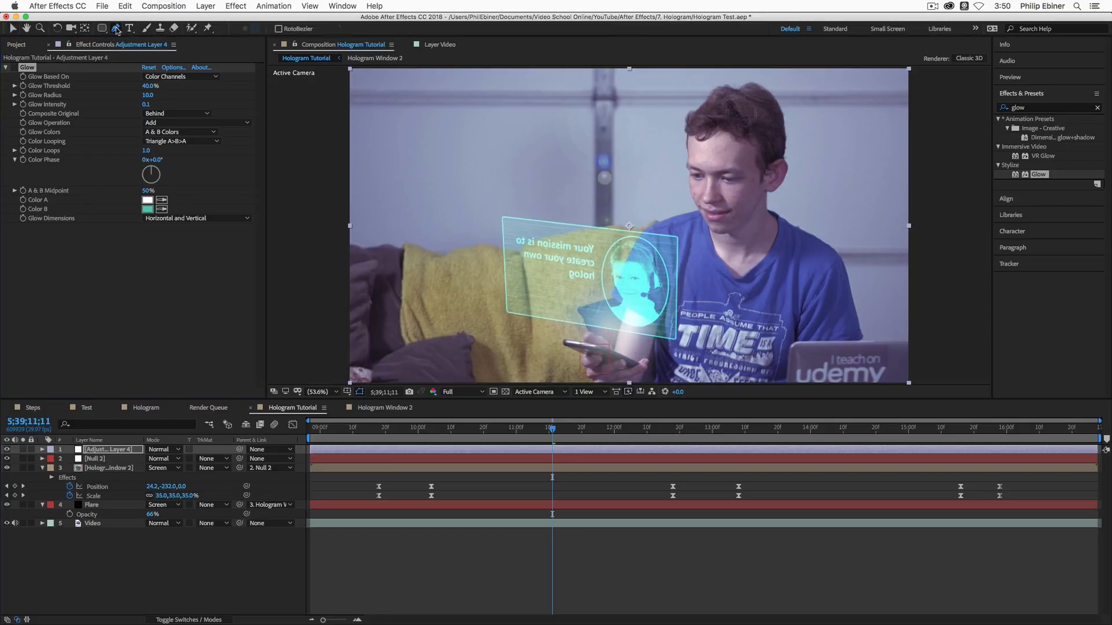
{"action": "left_click", "coordinate": [635, 352]}
{"action": "left_click_drag", "start_coordinate": [640, 346], "coordinate": [651, 336]}
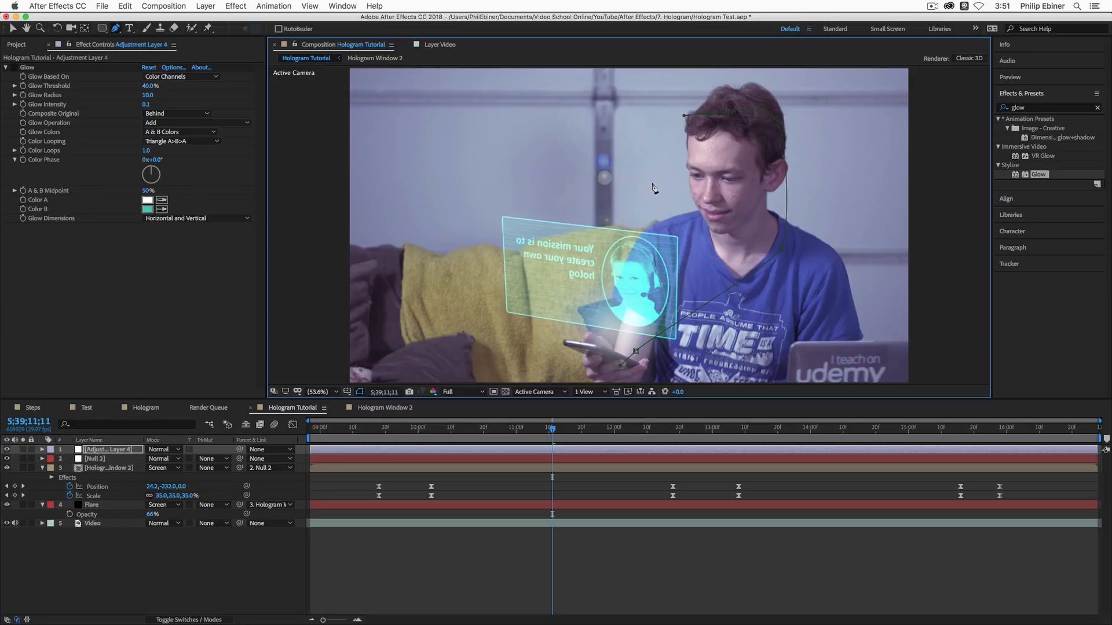
{"action": "key", "text": "super+z"}
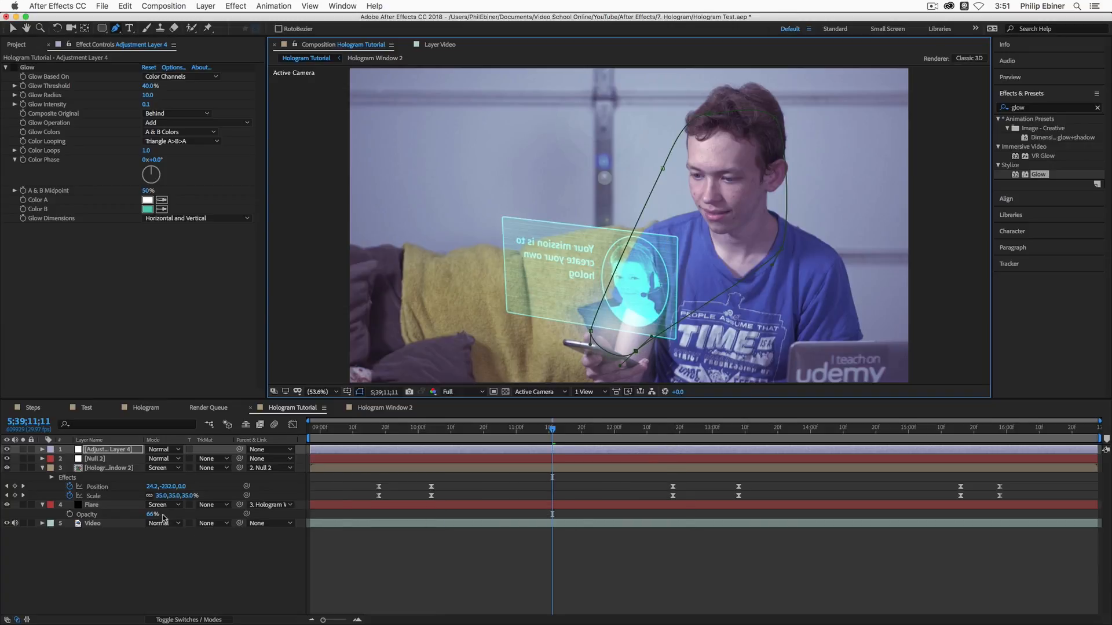
{"action": "key", "text": "f"}
{"action": "left_click_drag", "start_coordinate": [173, 470], "coordinate": [190, 468]}
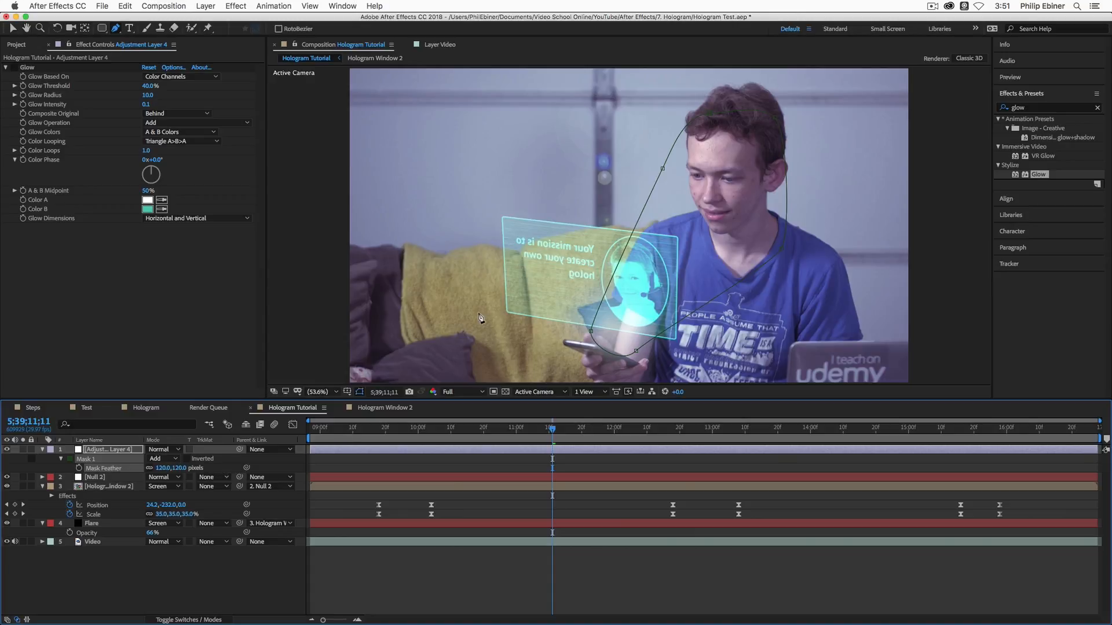
Step: Compare the shot with the masked glow adjustment layer hidden and shown
{"action": "left_click", "coordinate": [12, 448]}
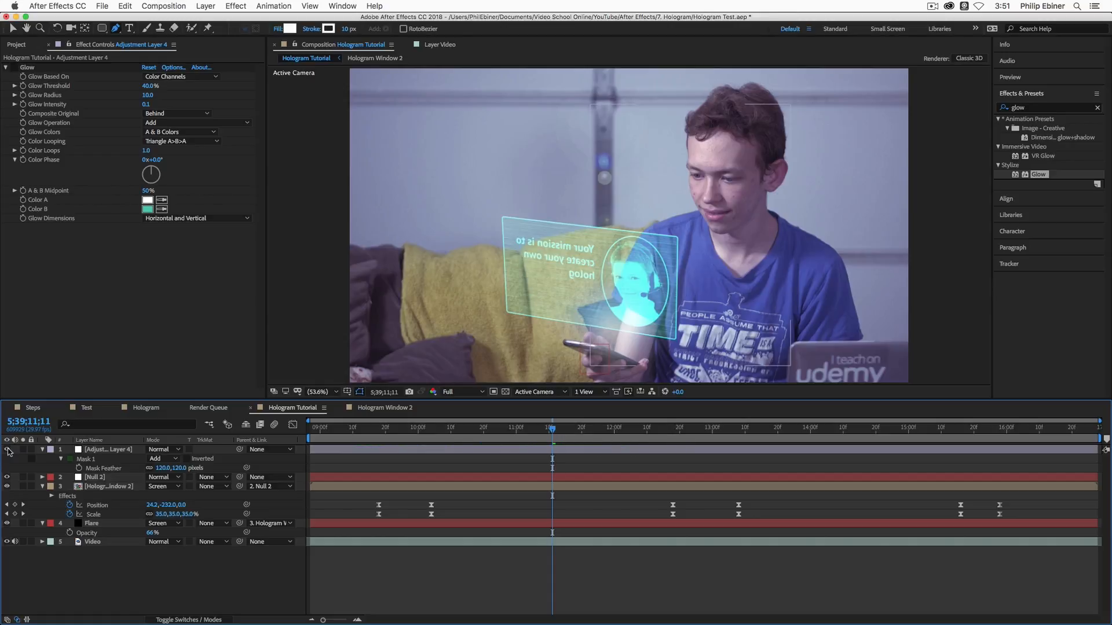
{"action": "left_click", "coordinate": [106, 210]}
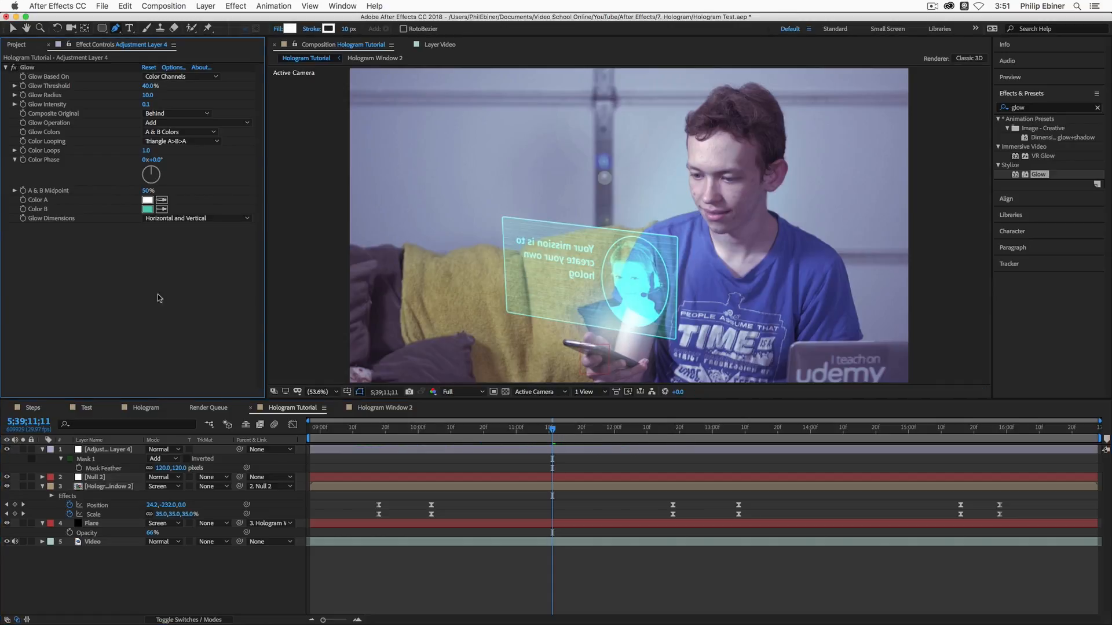
{"action": "left_click", "coordinate": [6, 450]}
{"action": "left_click", "coordinate": [6, 450]}
{"action": "left_click", "coordinate": [6, 450]}
{"action": "left_click", "coordinate": [6, 449]}
{"action": "left_click", "coordinate": [6, 449]}
{"action": "left_click", "coordinate": [6, 450]}
{"action": "left_click", "coordinate": [6, 450]}
{"action": "left_click", "coordinate": [6, 449]}
{"action": "left_click", "coordinate": [6, 450]}
{"action": "left_click", "coordinate": [7, 450]}
{"action": "left_click", "coordinate": [6, 450]}
{"action": "left_click", "coordinate": [6, 450]}
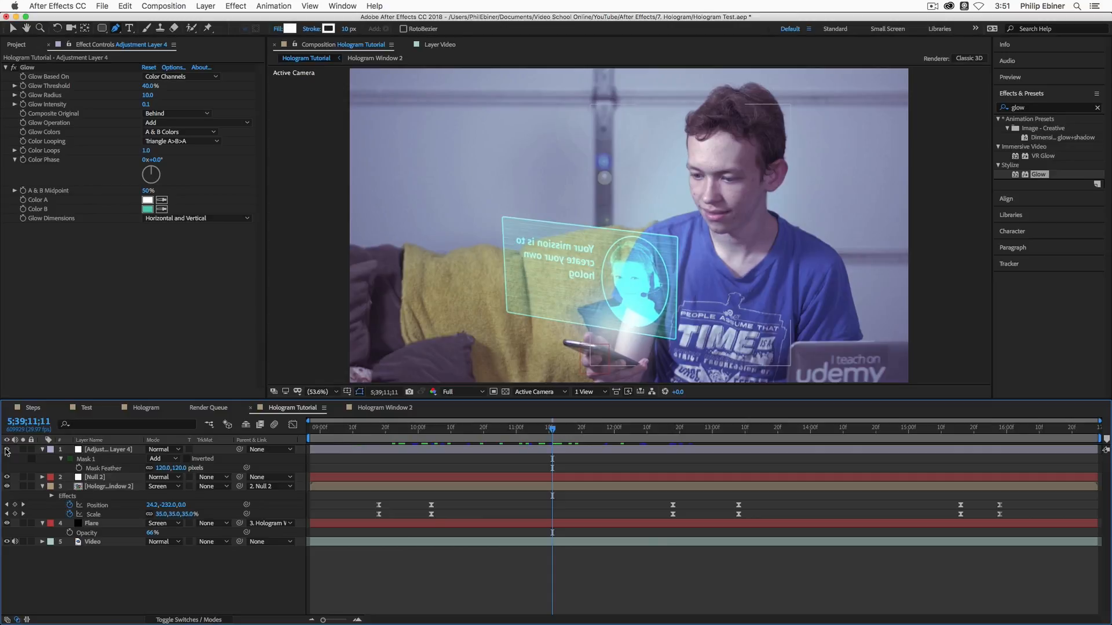
Step: Keyframe the adjustment layer's Opacity to fade in from 0% at 5;39;09;19 to 100% at 5;39;10;04
{"action": "left_click_drag", "start_coordinate": [475, 431], "coordinate": [435, 441]}
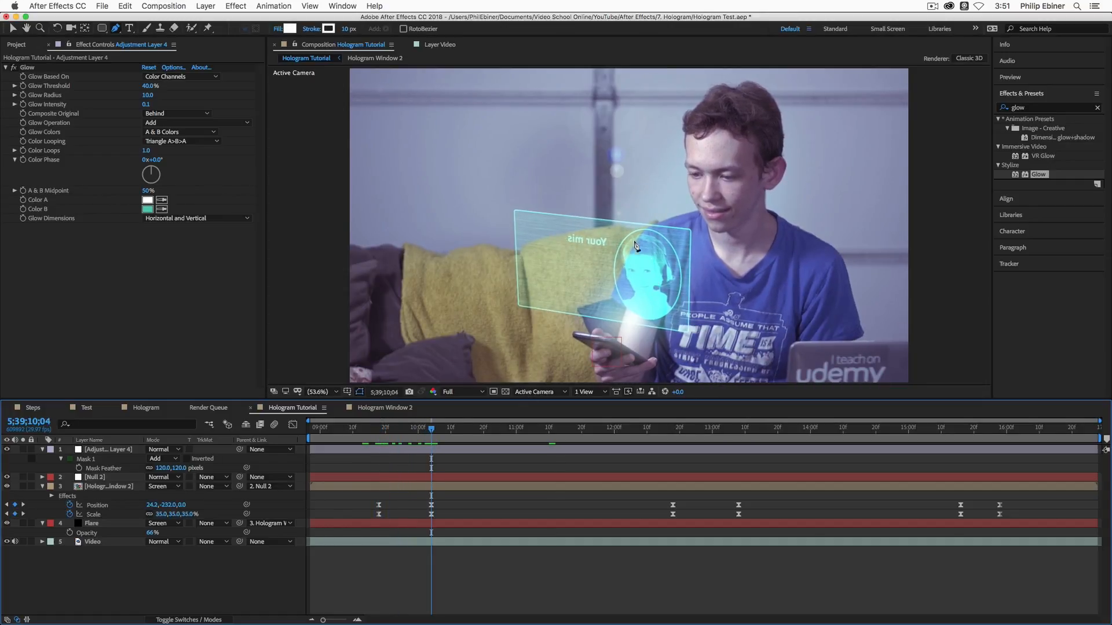
{"action": "left_click", "coordinate": [436, 451]}
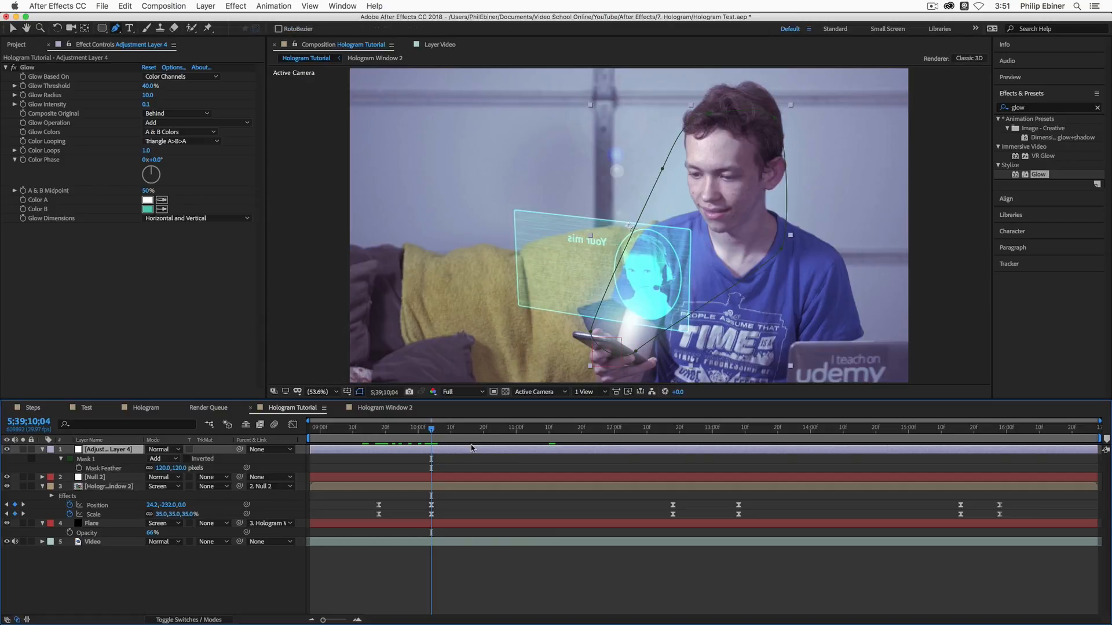
{"action": "key", "text": "t"}
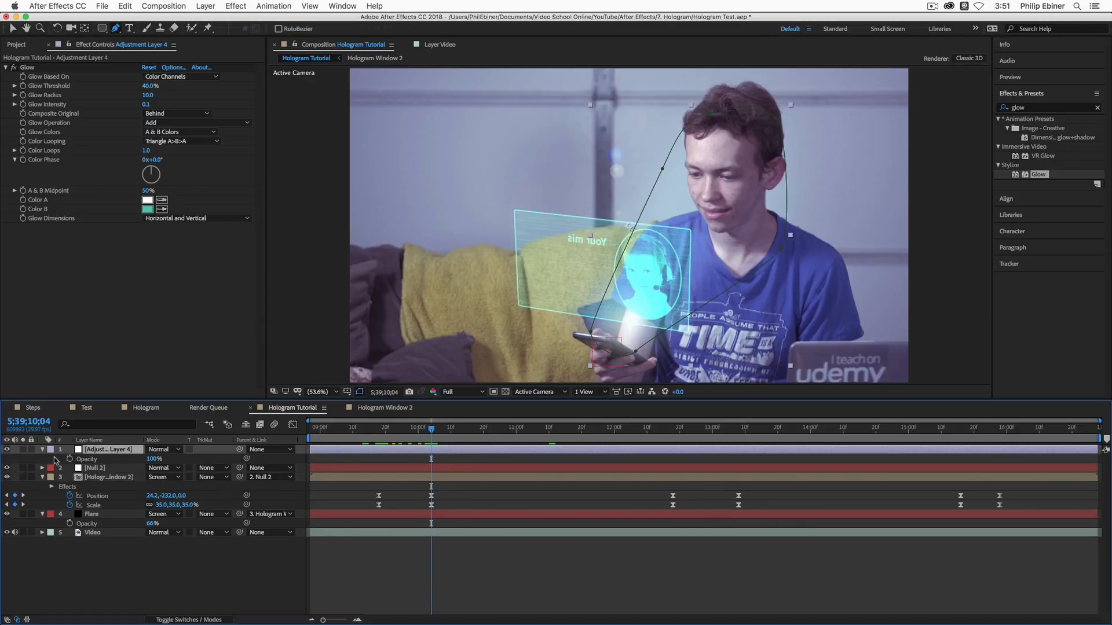
{"action": "left_click_drag", "start_coordinate": [415, 430], "coordinate": [382, 436]}
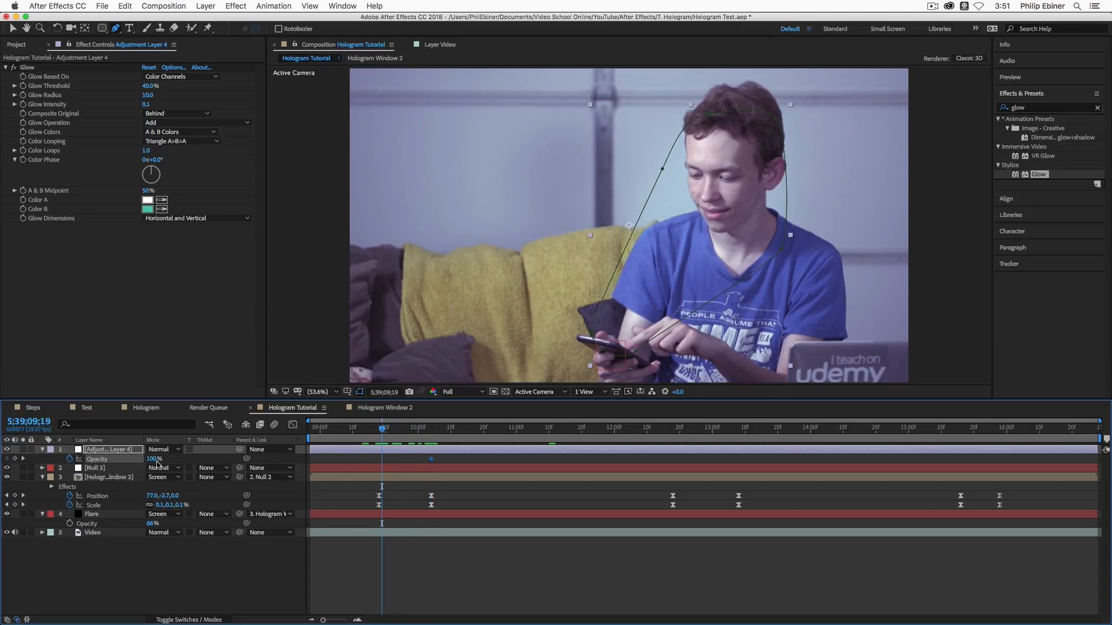
{"action": "left_click_drag", "start_coordinate": [120, 460], "coordinate": [51, 466]}
Step: Keyframe the adjustment layer's Opacity to fade out from 100% at 5;39;15;16 to 0% at 5;39;15;28
{"action": "left_click_drag", "start_coordinate": [721, 435], "coordinate": [961, 432]}
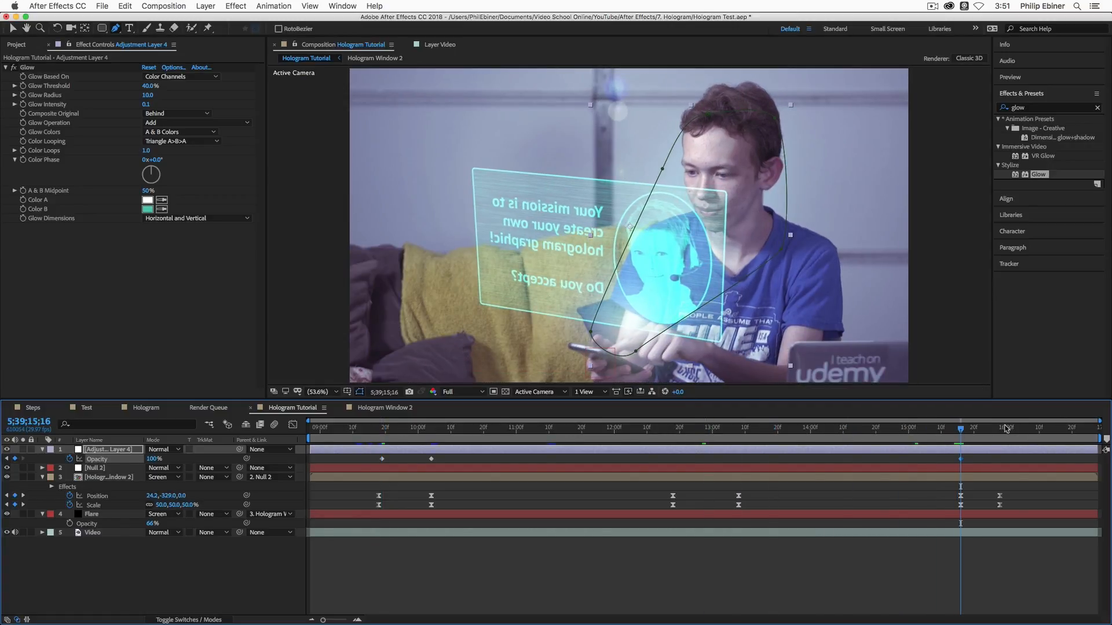
{"action": "left_click_drag", "start_coordinate": [977, 433], "coordinate": [1000, 433]}
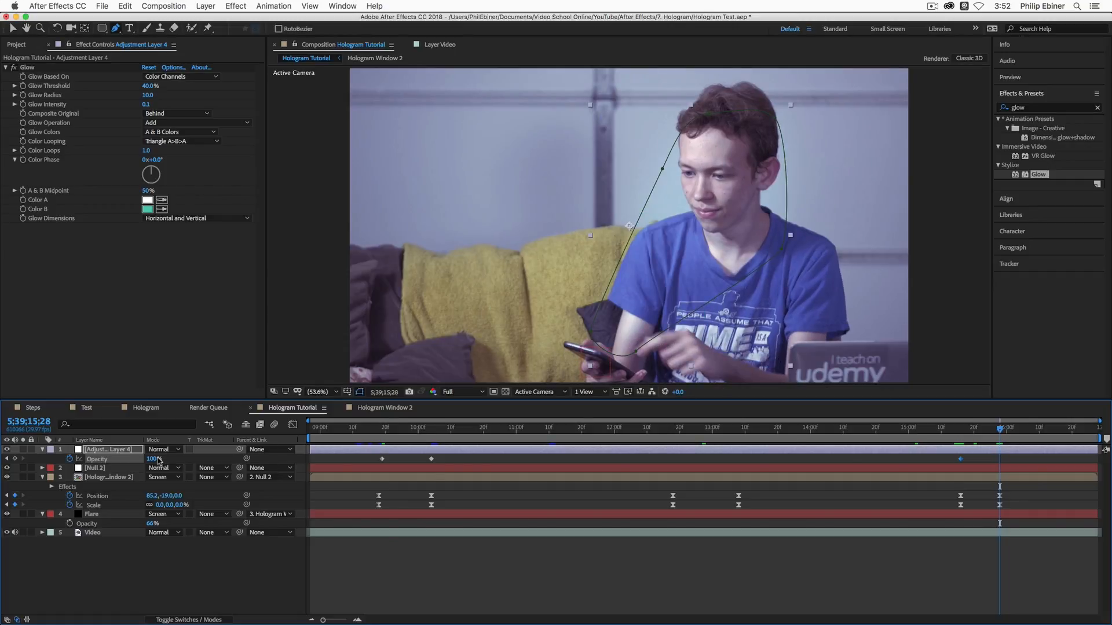
{"action": "left_click_drag", "start_coordinate": [155, 458], "coordinate": [97, 459]}
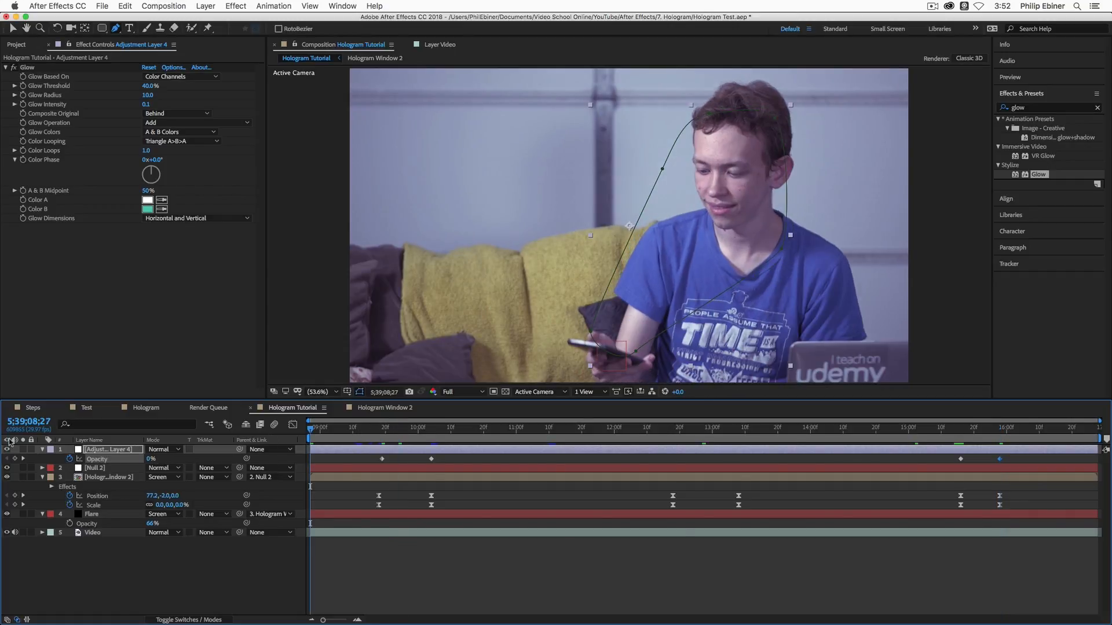
Step: Lower the preview resolution to Third and play the composition from its start
{"action": "key", "text": "Home"}
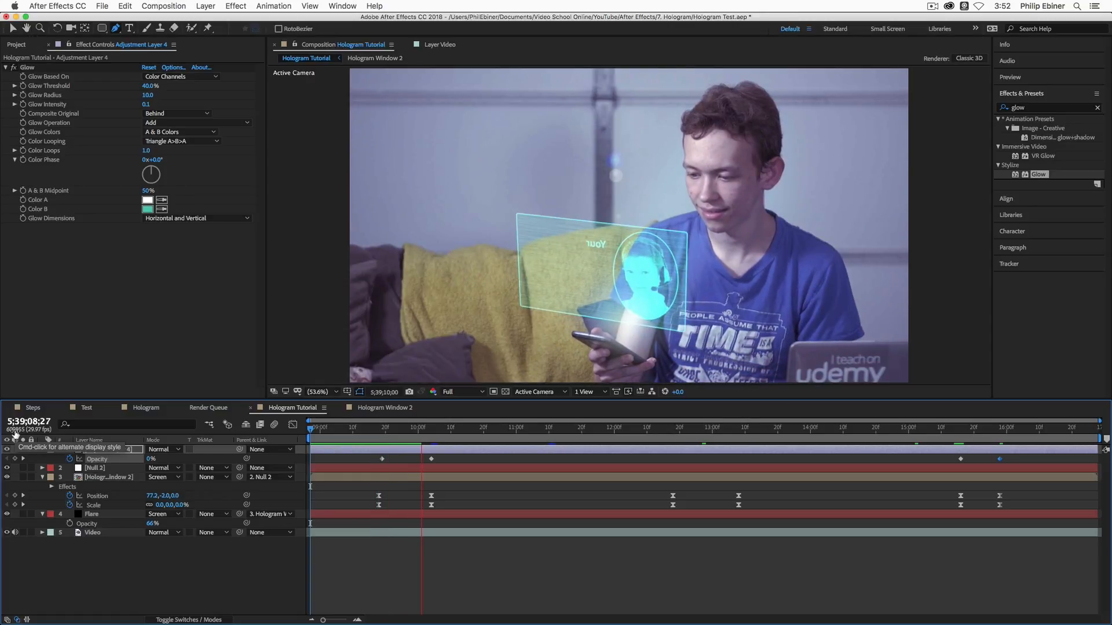
{"action": "key", "text": "space"}
{"action": "left_click", "coordinate": [455, 396]}
{"action": "left_click", "coordinate": [464, 436]}
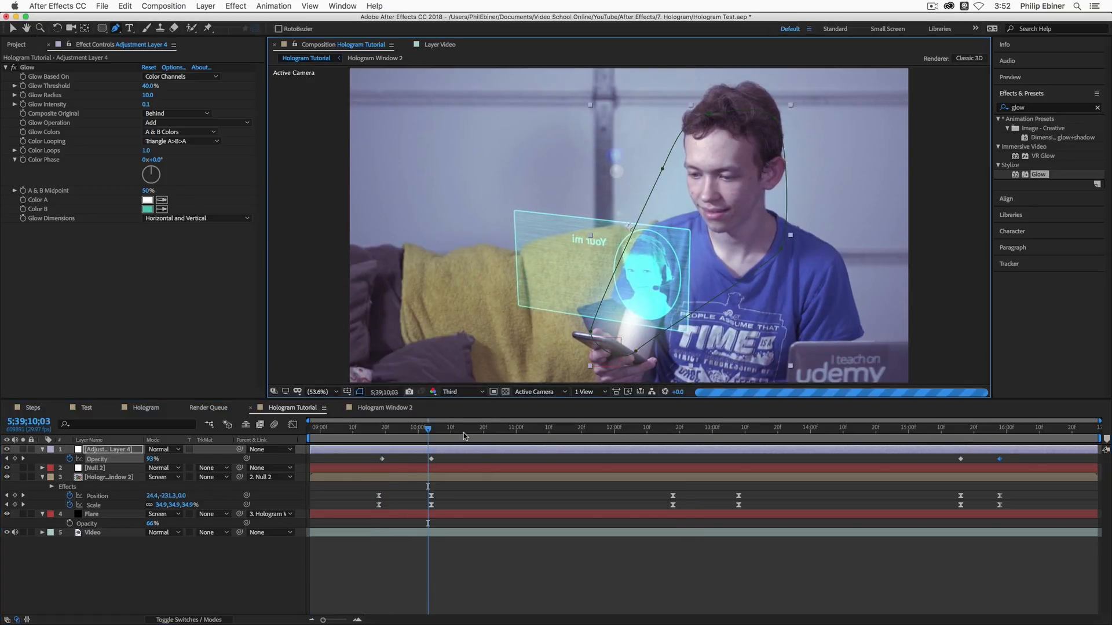
{"action": "key", "text": "space"}
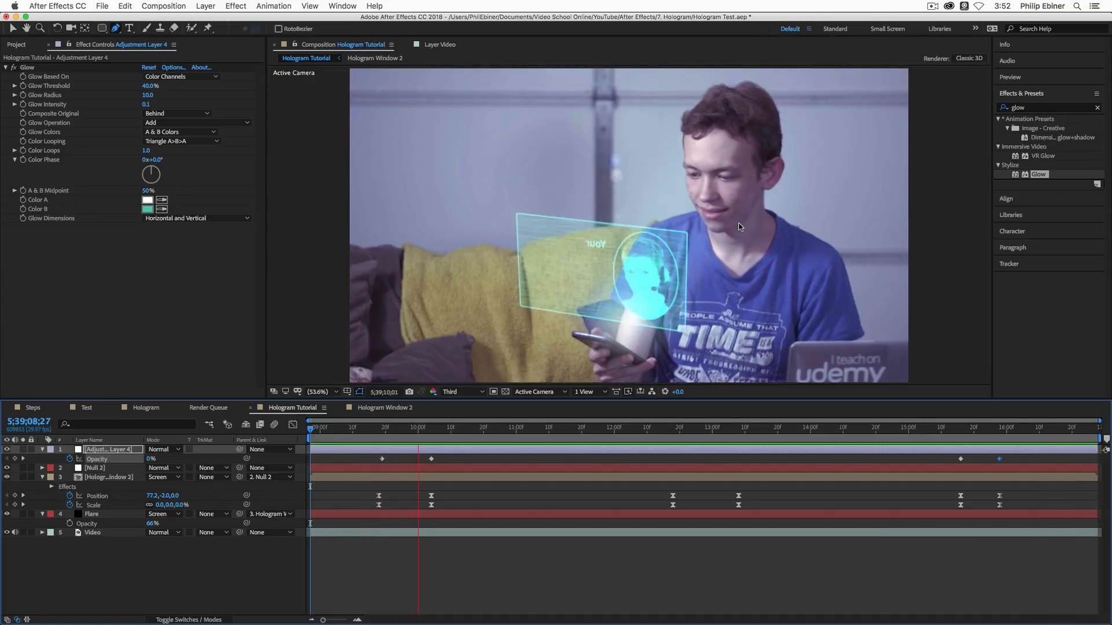
{"action": "key", "text": "space"}
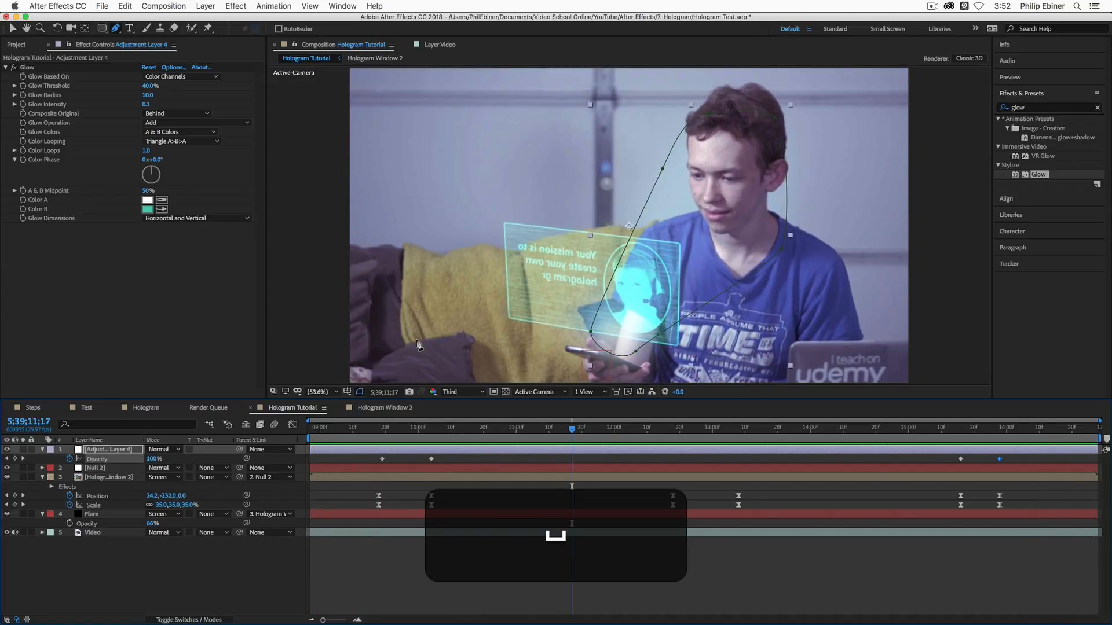
Step: Show the Hologram Window 2 layer's rotation properties, try a different Y Rotation and undo it
{"action": "left_click", "coordinate": [442, 479]}
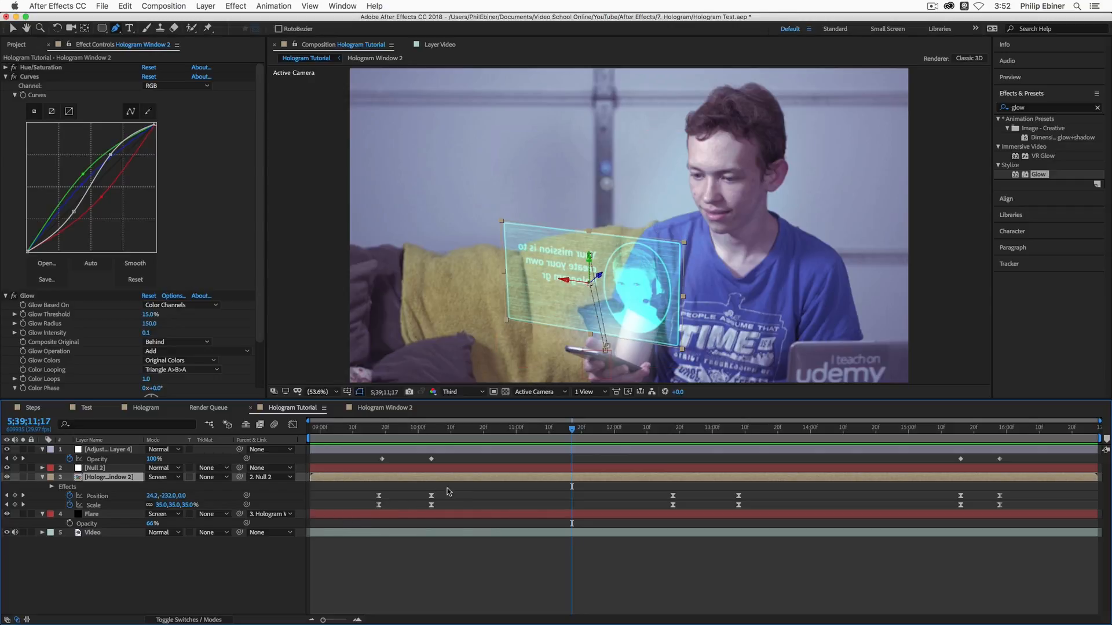
{"action": "key", "text": "a"}
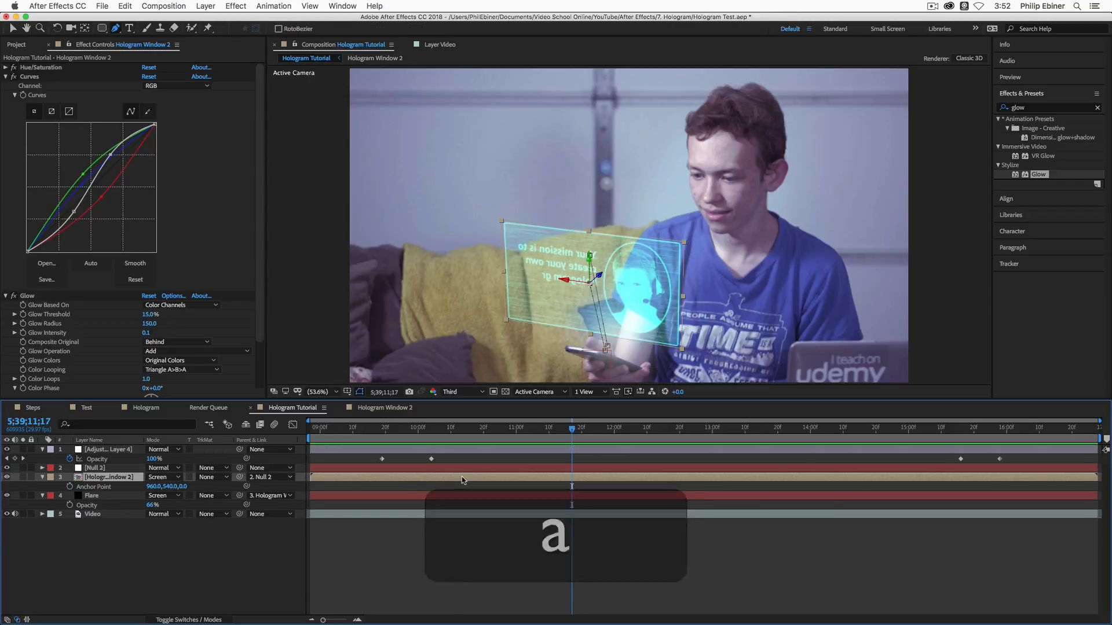
{"action": "key", "text": "r"}
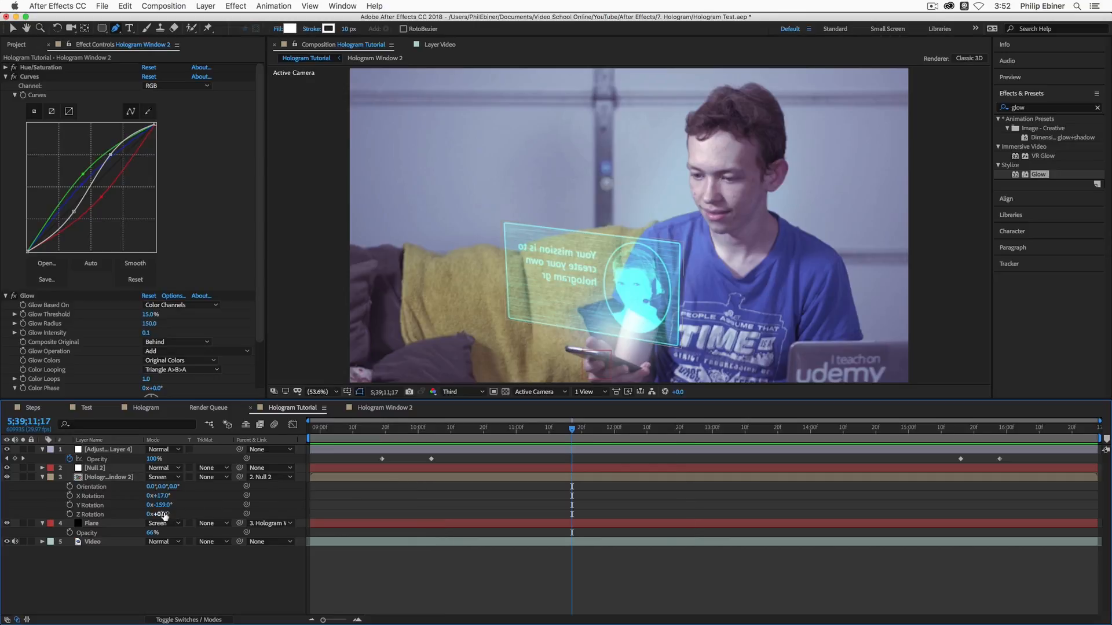
{"action": "mouse_move", "coordinate": [166, 505]}
{"action": "left_mouse_down"}
{"action": "mouse_move", "coordinate": [154, 506]}
{"action": "mouse_move", "coordinate": [165, 508]}
{"action": "left_mouse_up"}
{"action": "key", "text": "super+z"}
Step: Keyframe the hologram layer's Y Rotation at the start of its opening, to -163° at 5;39;12;05 and to -143° at 5;39;15;19
{"action": "left_click_drag", "start_coordinate": [571, 430], "coordinate": [385, 447]}
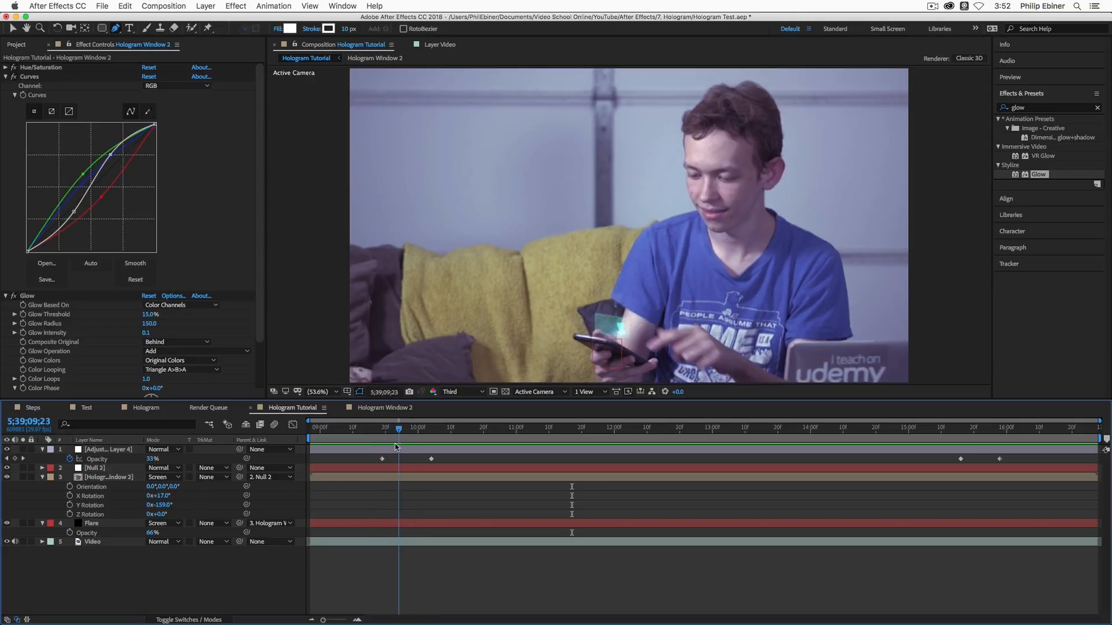
{"action": "left_click", "coordinate": [69, 506]}
{"action": "left_click_drag", "start_coordinate": [435, 433], "coordinate": [631, 438]}
{"action": "left_click_drag", "start_coordinate": [159, 505], "coordinate": [163, 506]}
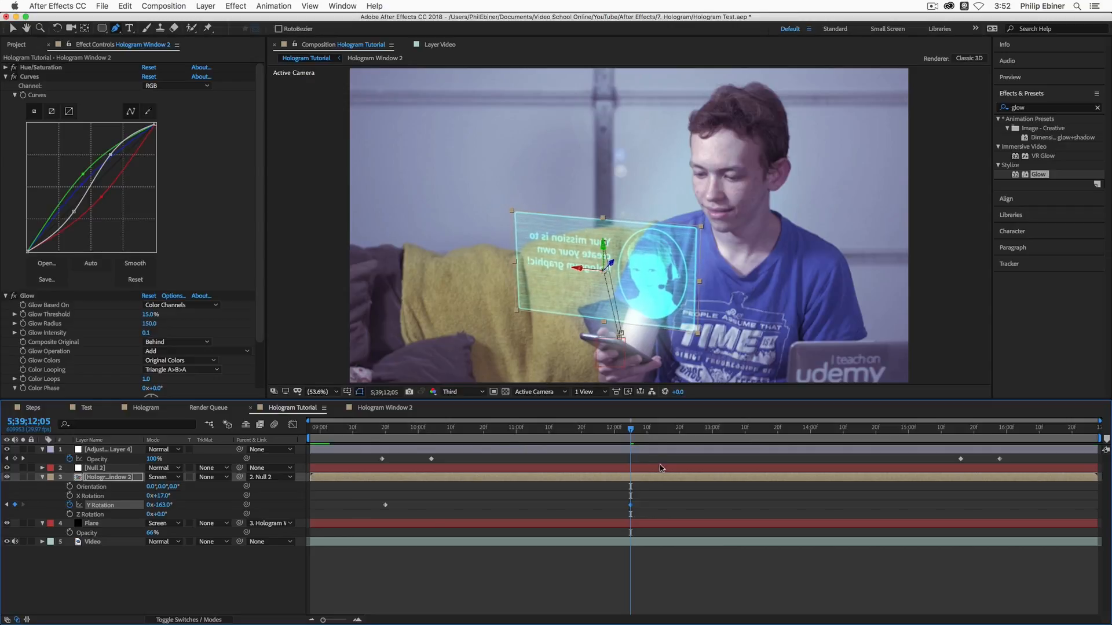
{"action": "left_click_drag", "start_coordinate": [672, 436], "coordinate": [972, 435]}
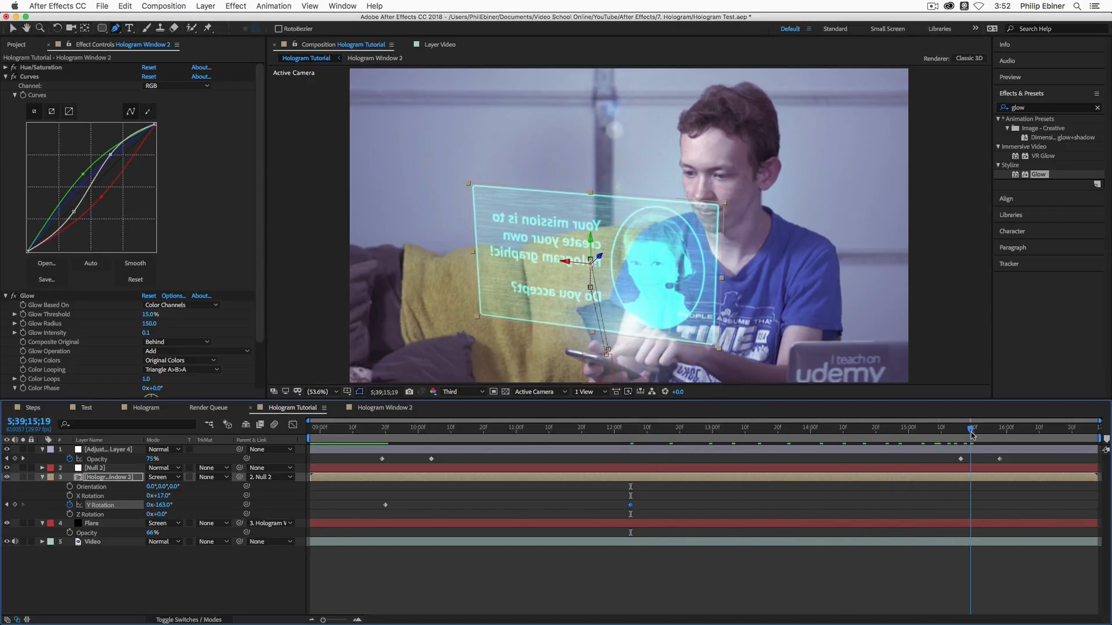
{"action": "left_click_drag", "start_coordinate": [159, 505], "coordinate": [176, 505]}
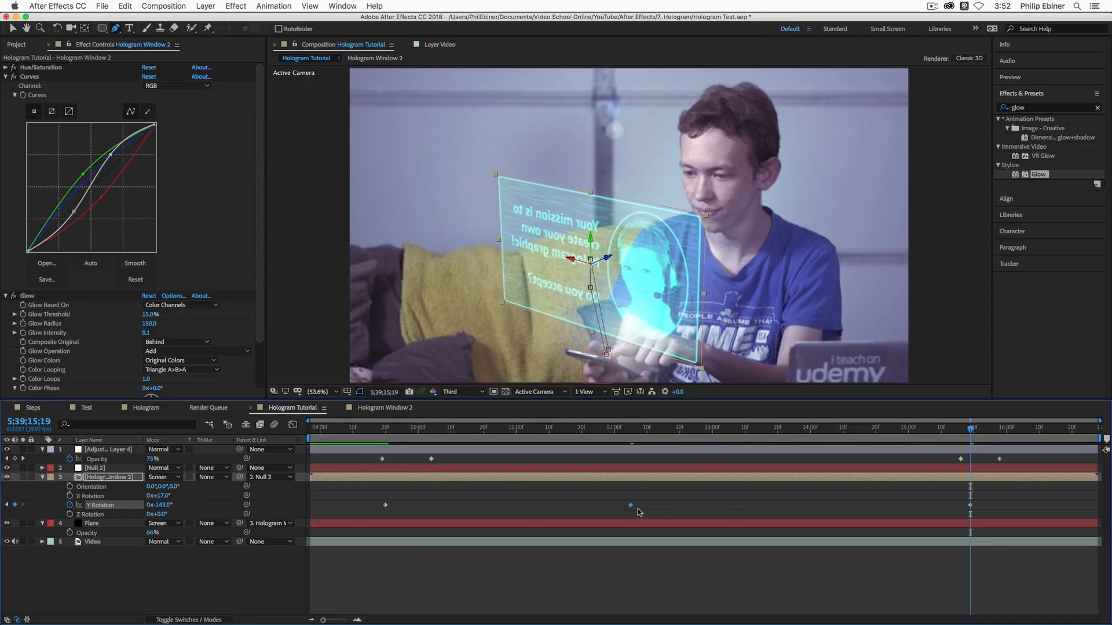
Step: Move the middle Y Rotation keyframe slightly further along the timeline and apply Easy Ease to all three Y Rotation keyframes
{"action": "left_click_drag", "start_coordinate": [1037, 501], "coordinate": [339, 513]}
{"action": "right_click", "coordinate": [386, 506]}
{"action": "mouse_move", "coordinate": [432, 613]}
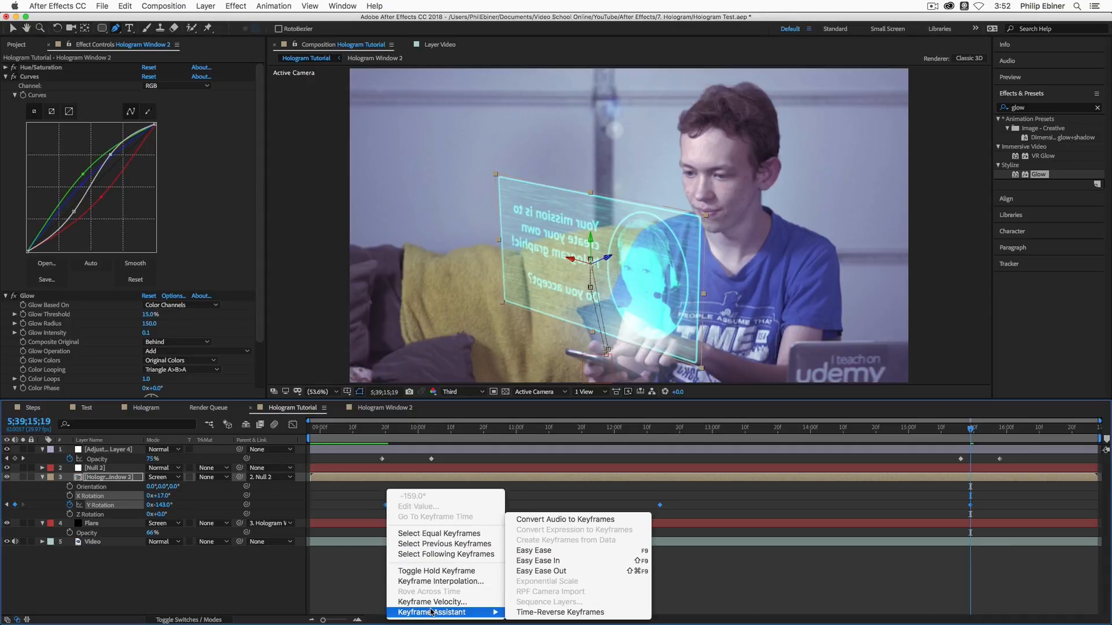
{"action": "left_click", "coordinate": [538, 561]}
{"action": "key", "text": "F2"}
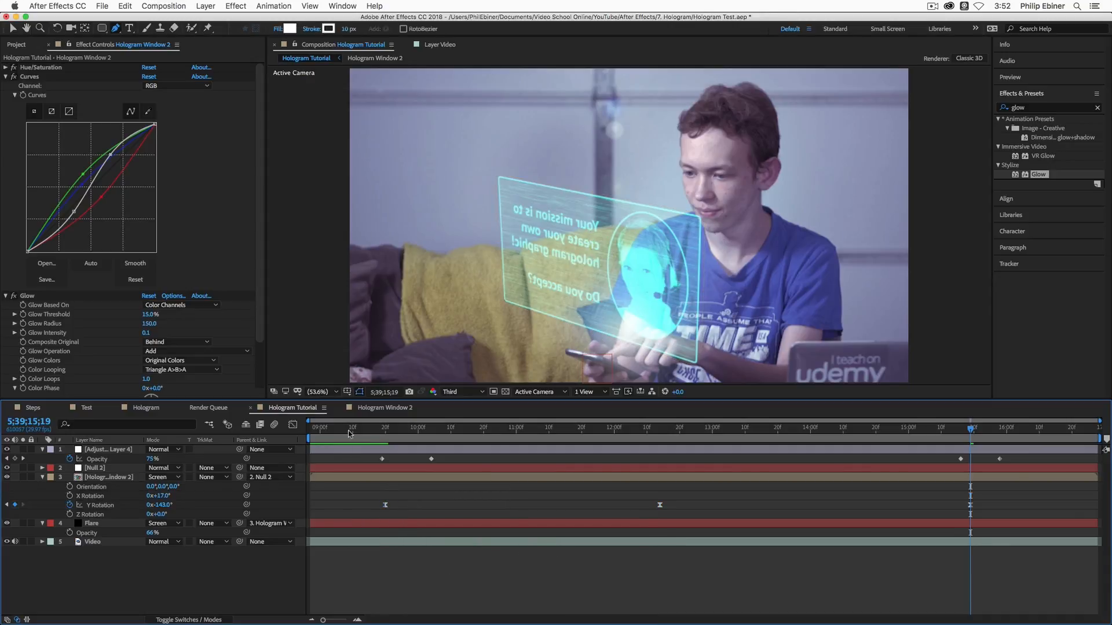
Step: Preview the rotating hologram from the start and scrub through its opening to check when the text begins
{"action": "key", "text": "Home"}
{"action": "key", "text": "space"}
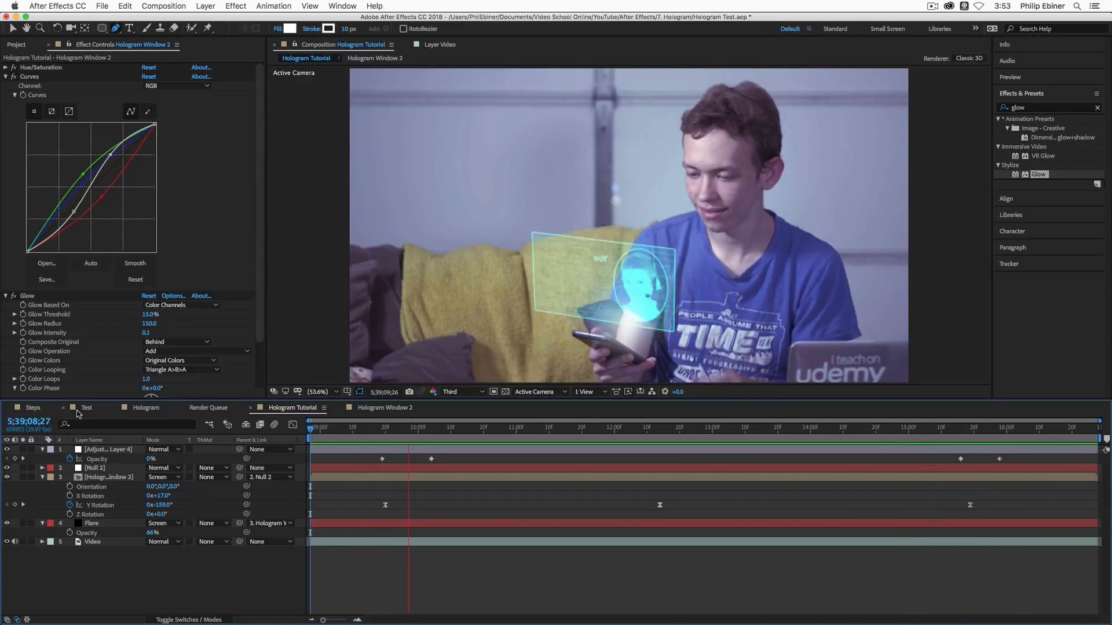
{"action": "key", "text": "space"}
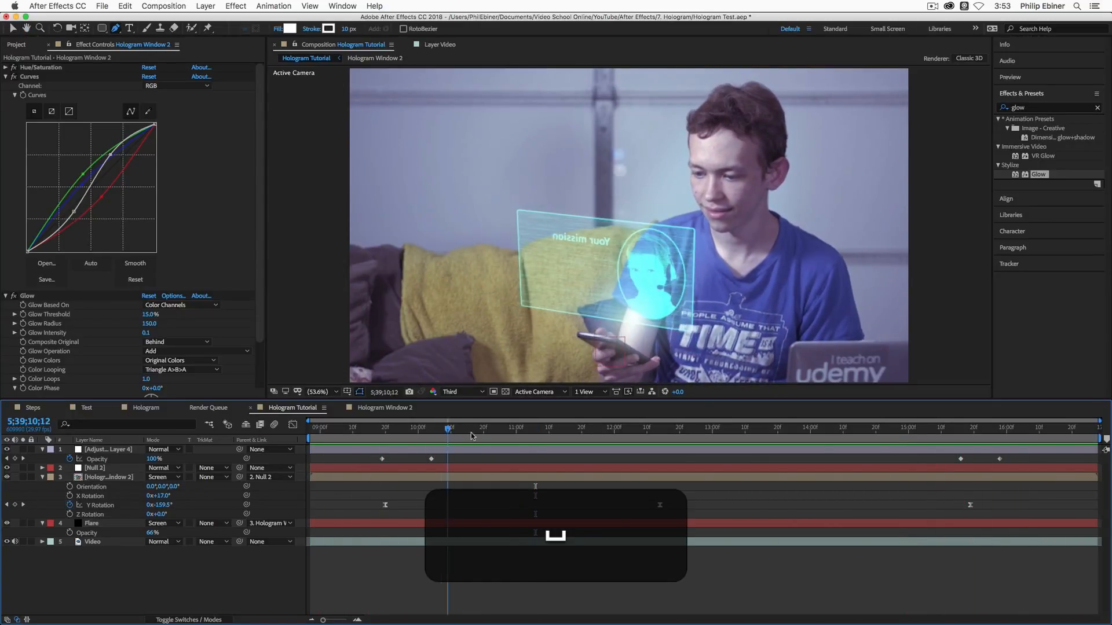
{"action": "left_click_drag", "start_coordinate": [426, 438], "coordinate": [394, 438]}
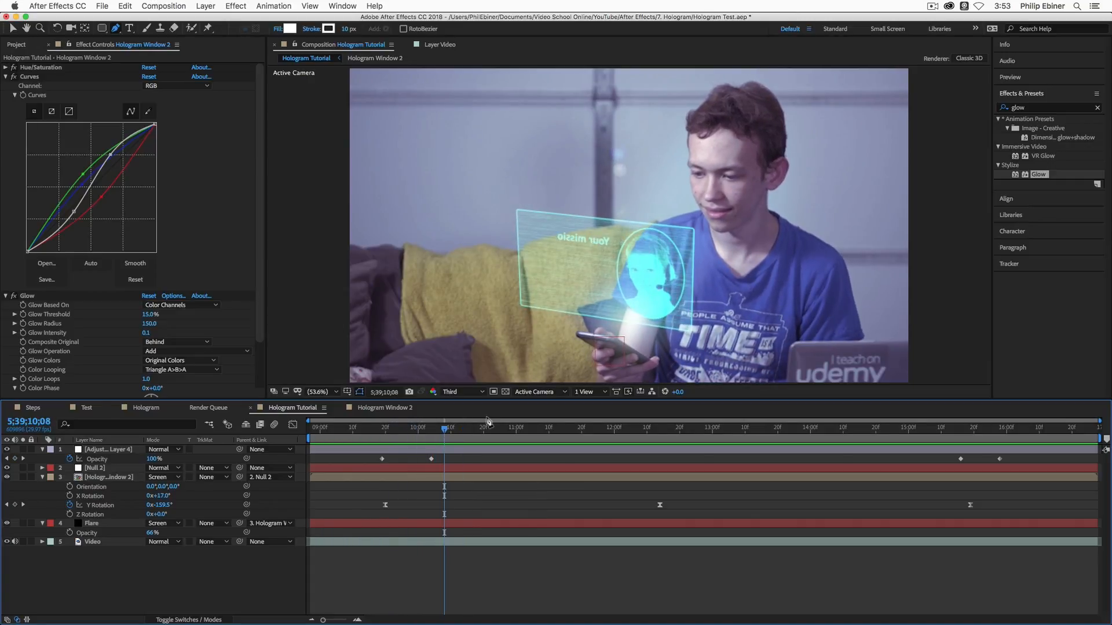
Step: In Hologram Window 2, move the text's first Start keyframe to about 0;00;01;11, and preview the Hologram Tutorial composition from its start
{"action": "double_click", "coordinate": [453, 477]}
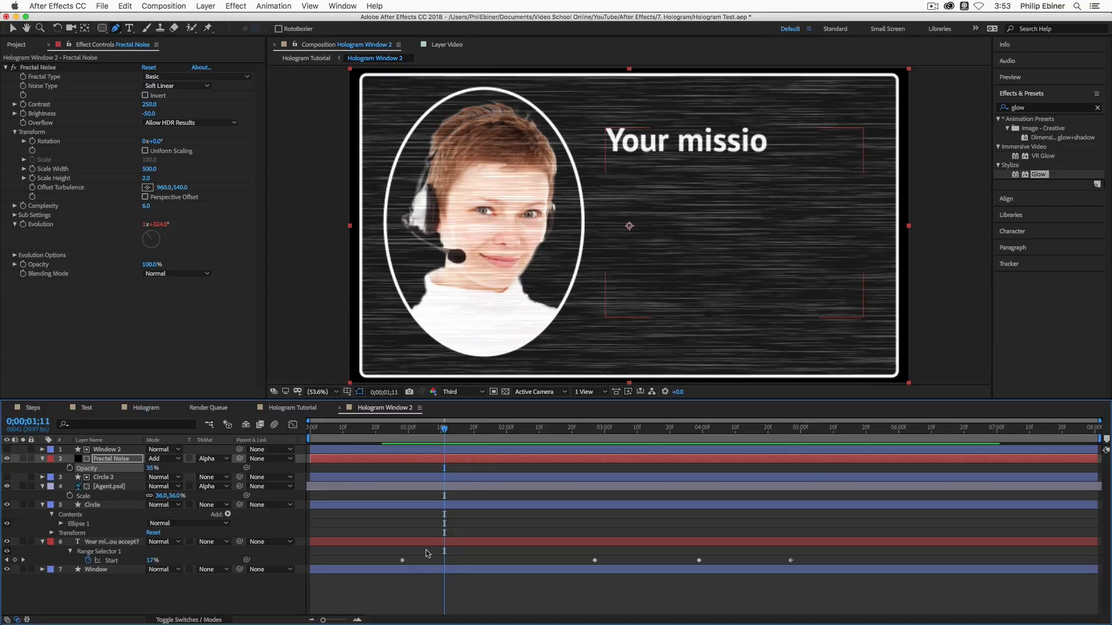
{"action": "left_click", "coordinate": [402, 560]}
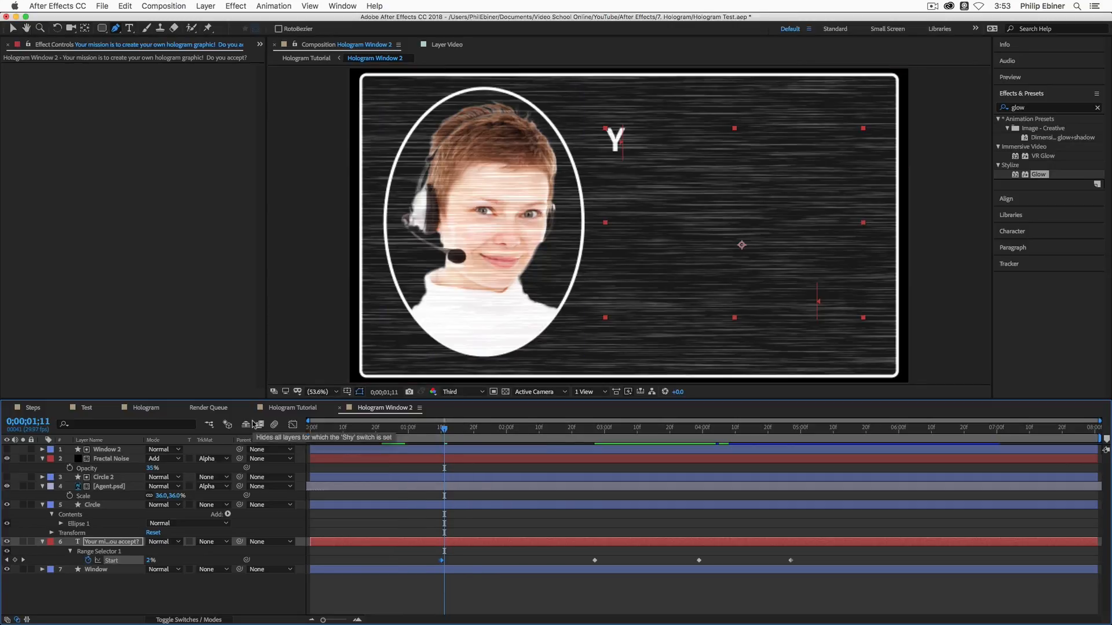
{"action": "left_click", "coordinate": [291, 405]}
{"action": "left_click_drag", "start_coordinate": [459, 440], "coordinate": [311, 444]}
{"action": "key", "text": "space"}
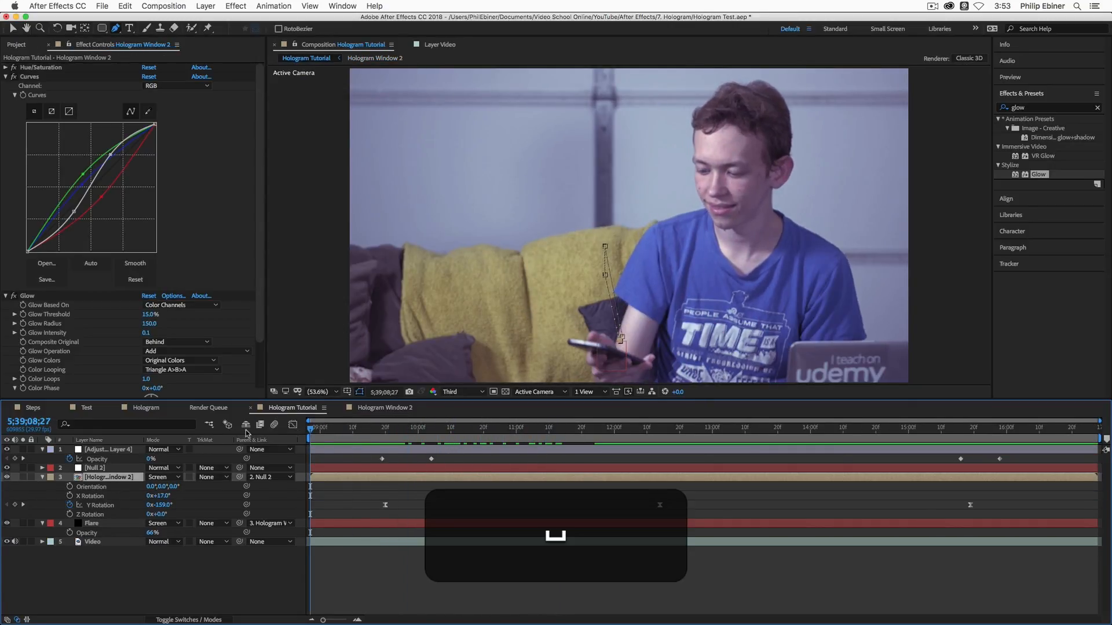